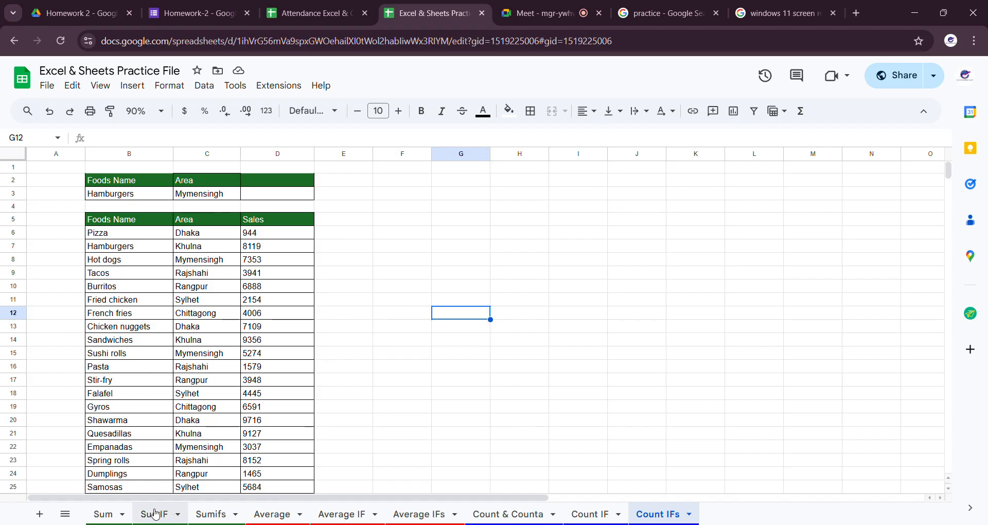
Step: Review the Sum, SumIF, Sumifs and Average sheets, including the Total Sales formula in D3 of Sumifs
click(104, 517)
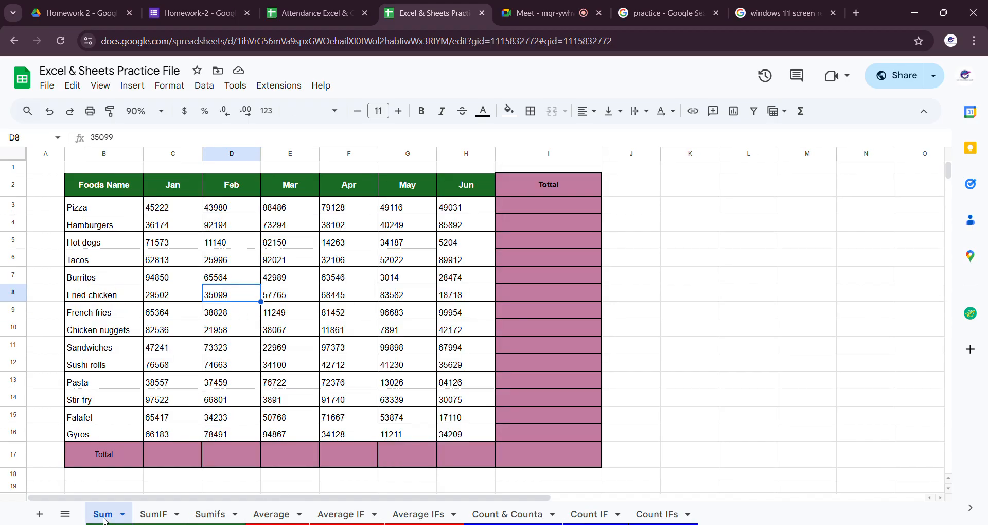
click(154, 516)
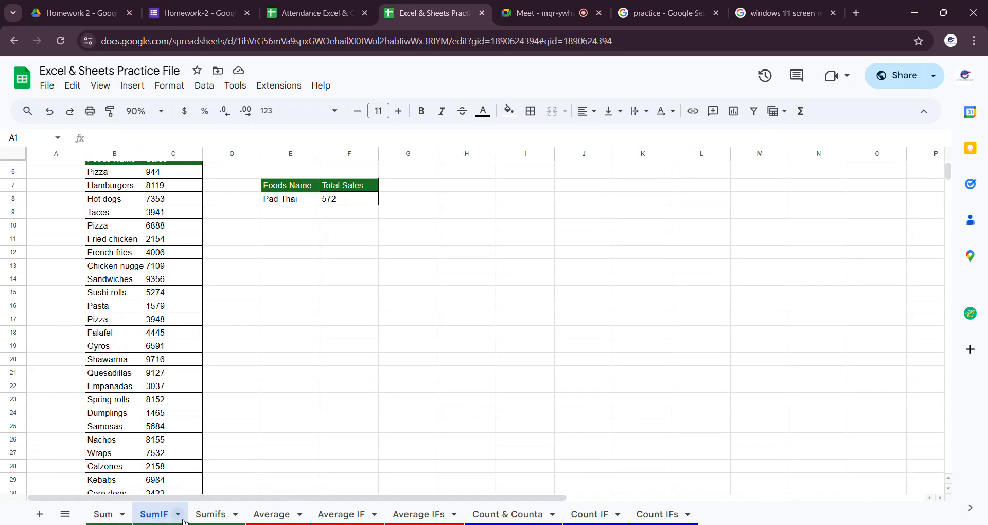
click(213, 517)
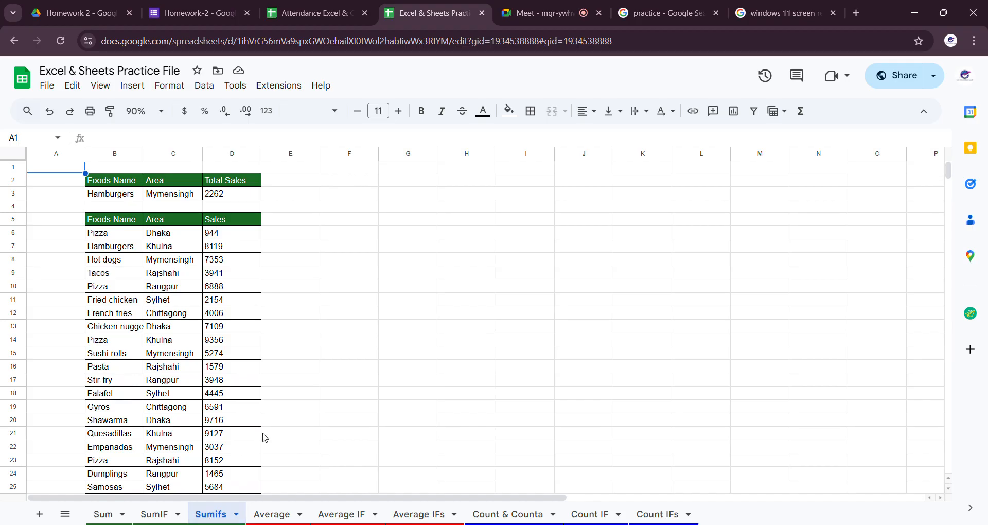
click(237, 192)
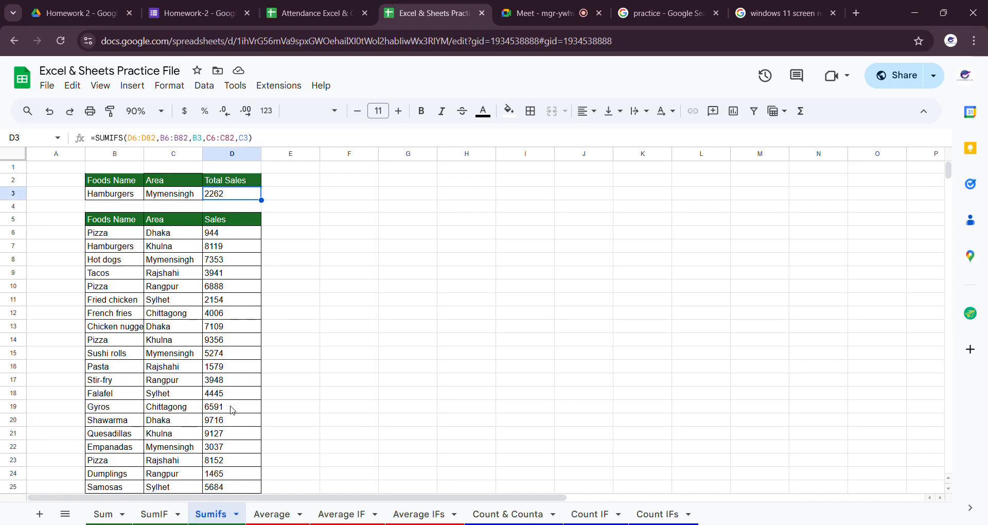
click(270, 514)
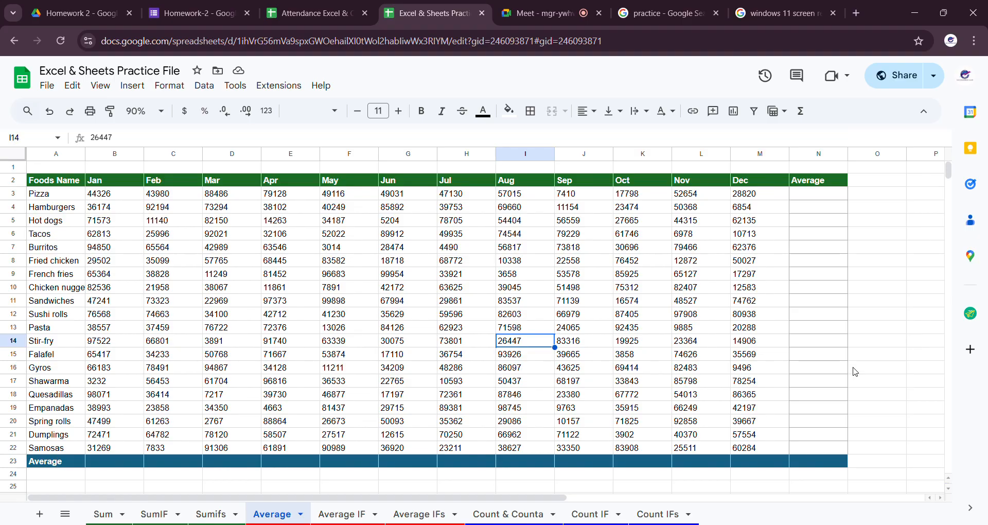
click(874, 349)
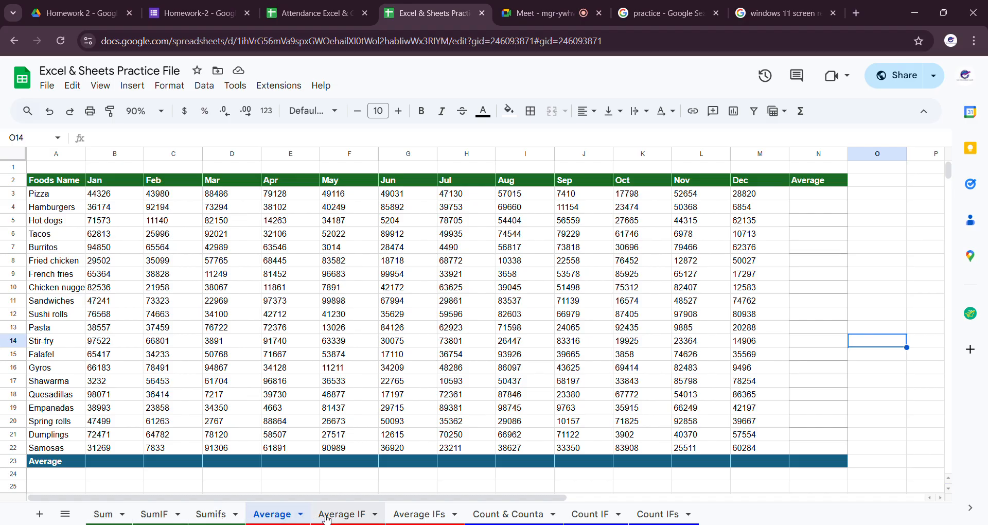
Step: Change the tab colour of the Count IFs sheet to yellow
click(657, 517)
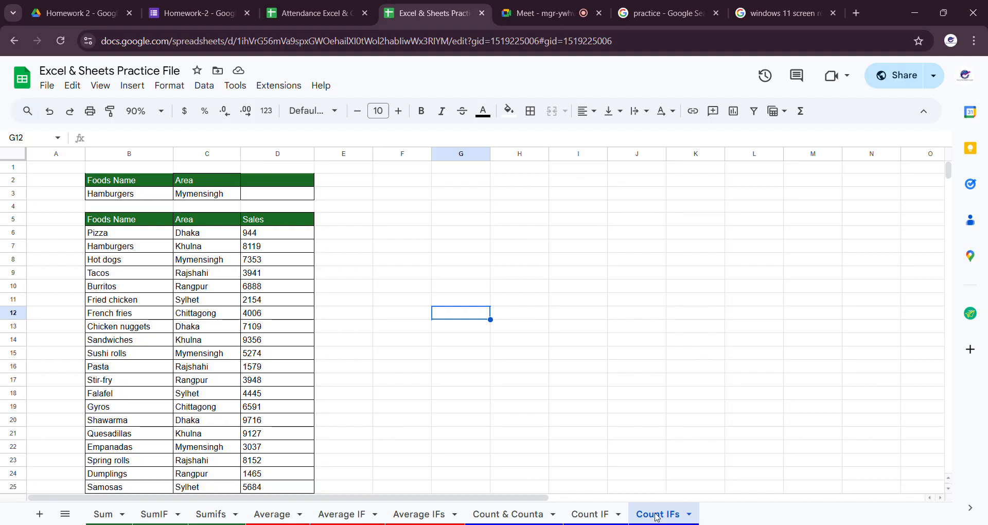
right_click(657, 518)
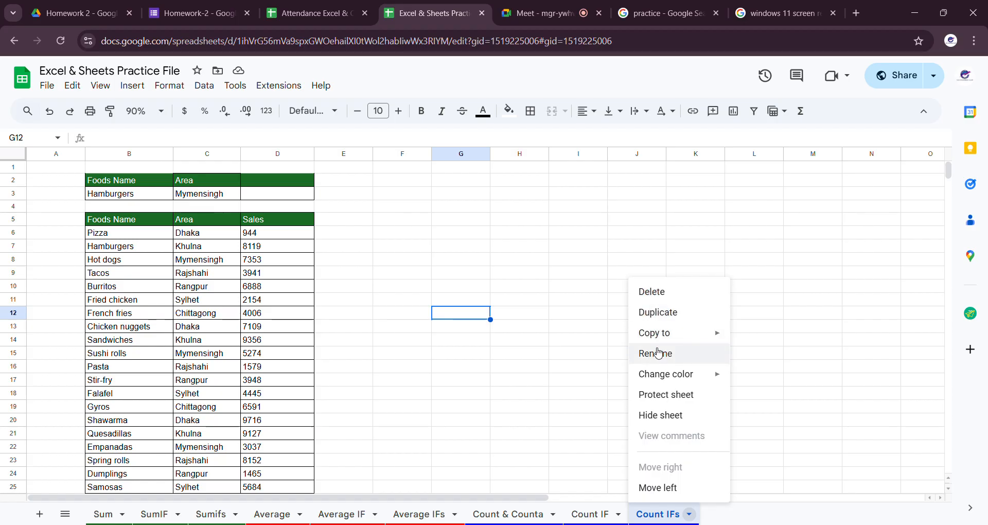
mouse_move(703, 372)
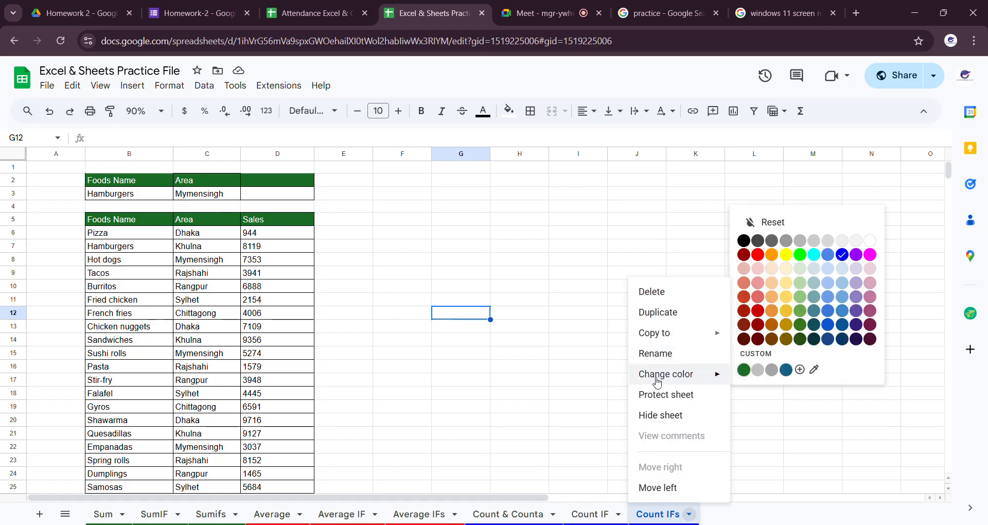
click(785, 254)
Step: Restore the Count IFs sheet's tab colour to blue
click(688, 514)
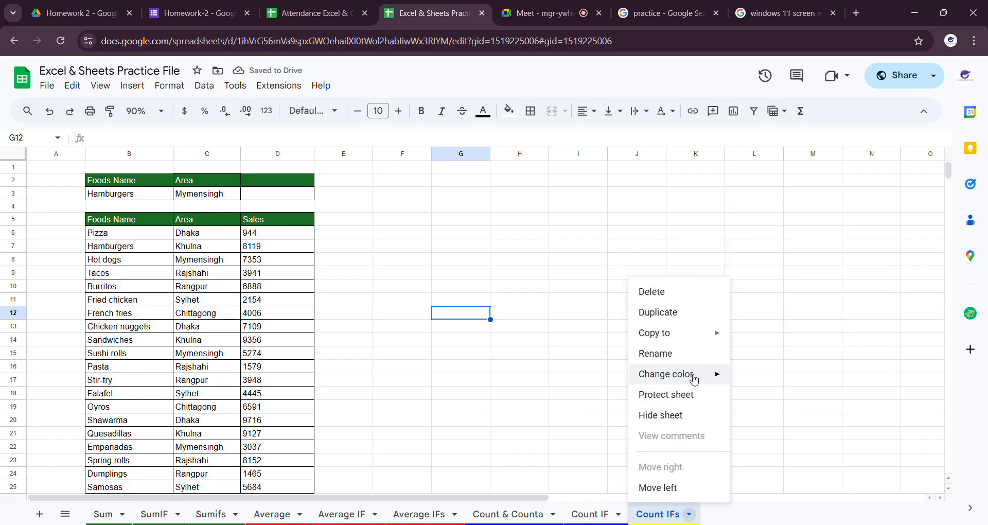
mouse_move(707, 374)
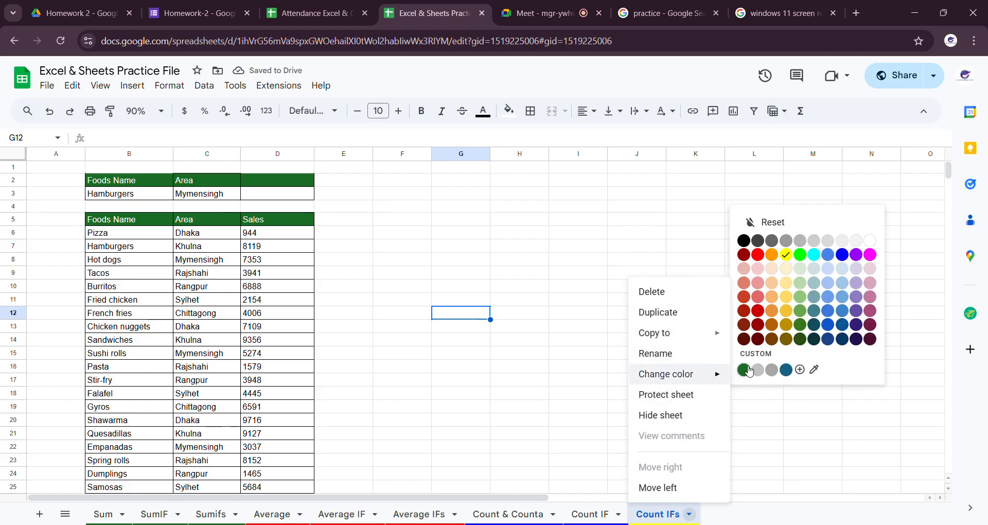
click(846, 260)
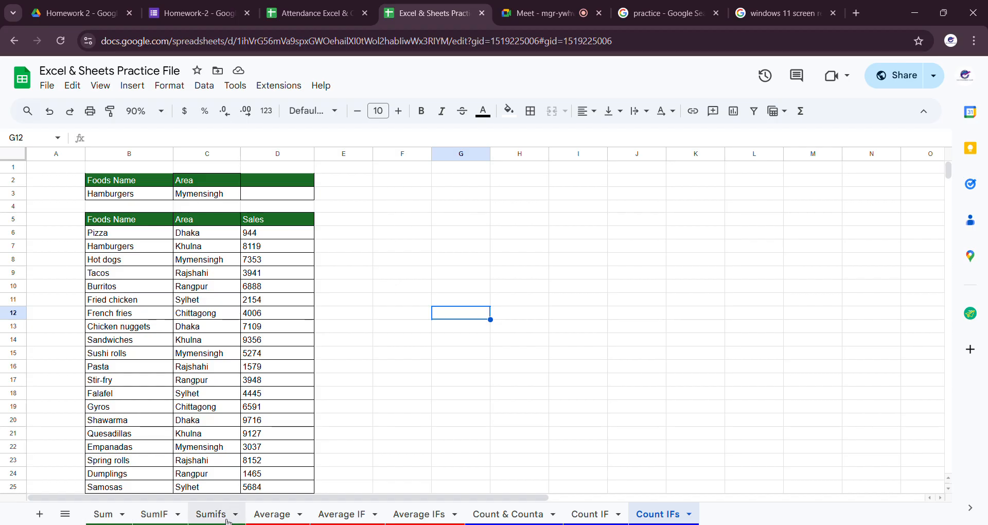
Step: Hide the Count IFs sheet
click(282, 515)
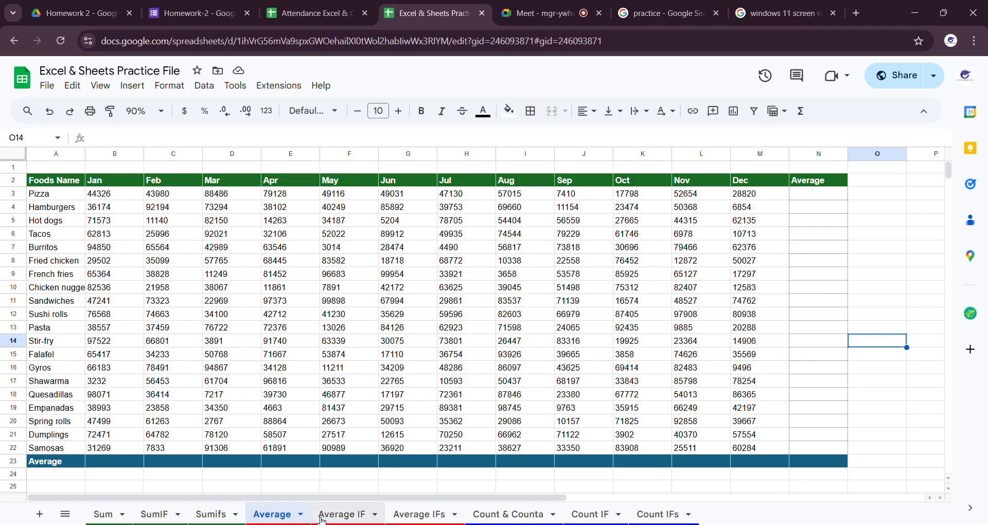
click(661, 516)
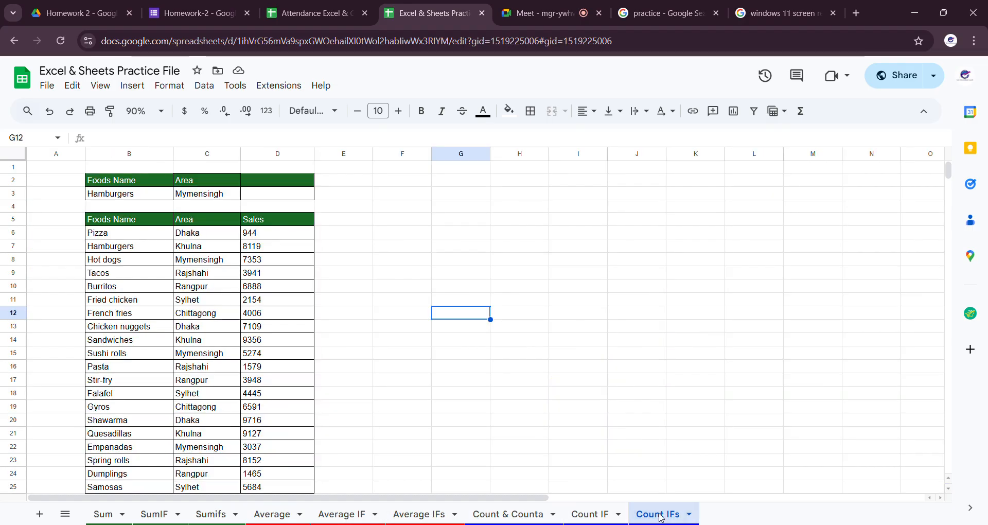
right_click(661, 516)
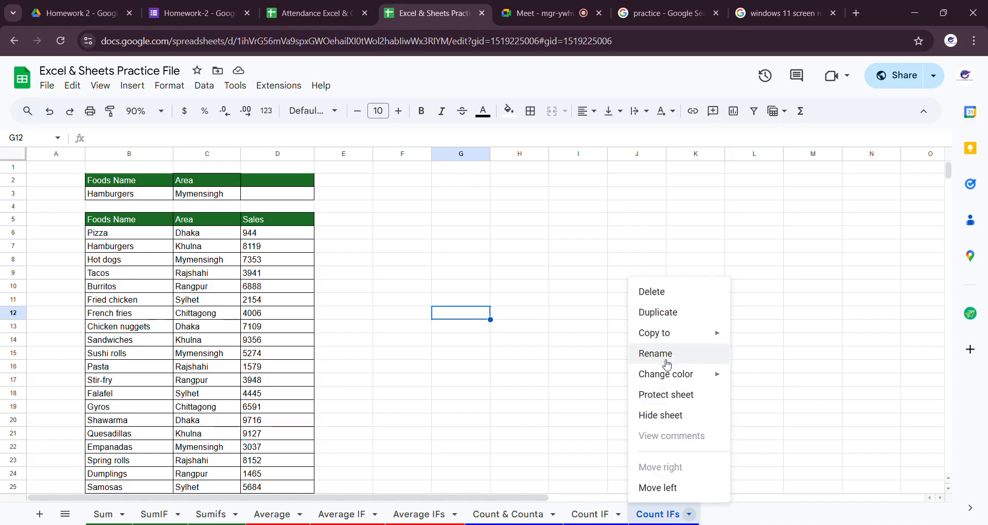
click(660, 414)
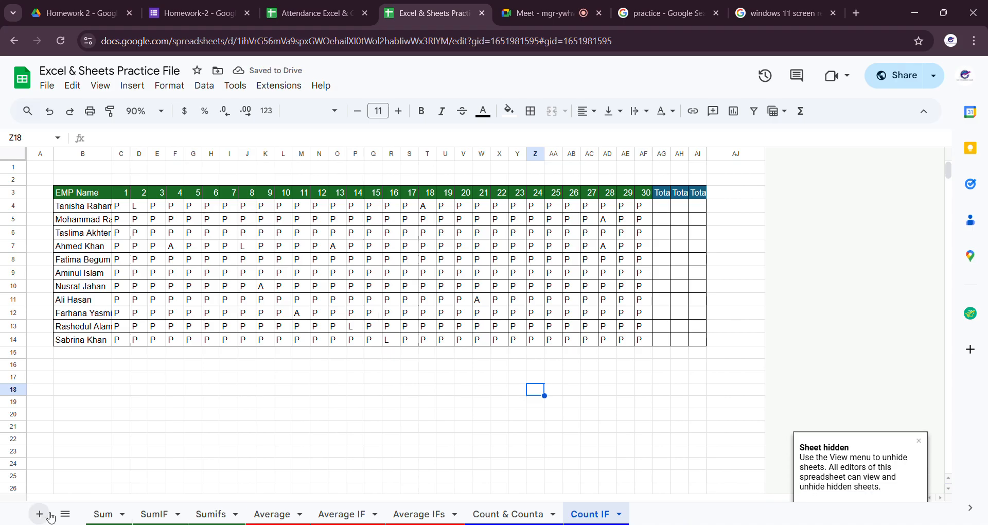
Step: Unhide the Count IFs sheet from the list of all sheets
click(71, 518)
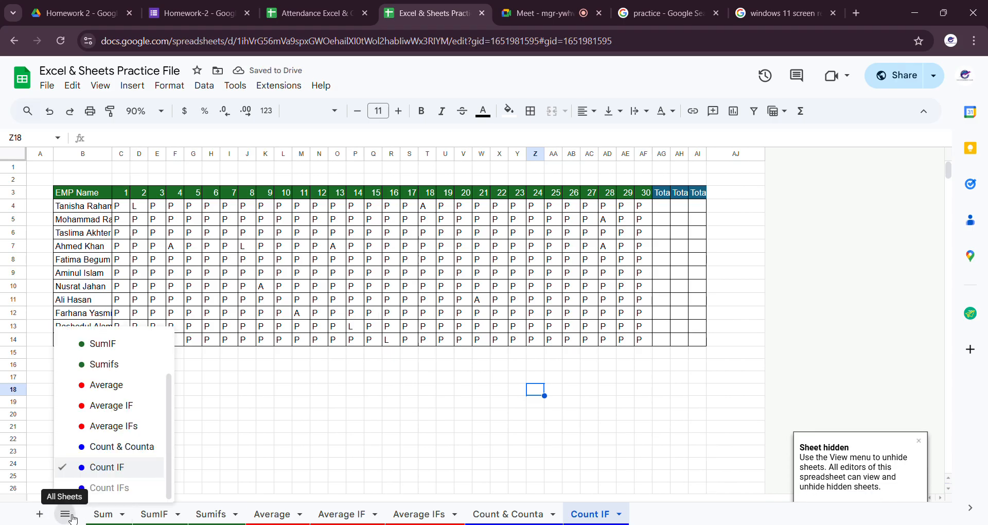
click(105, 488)
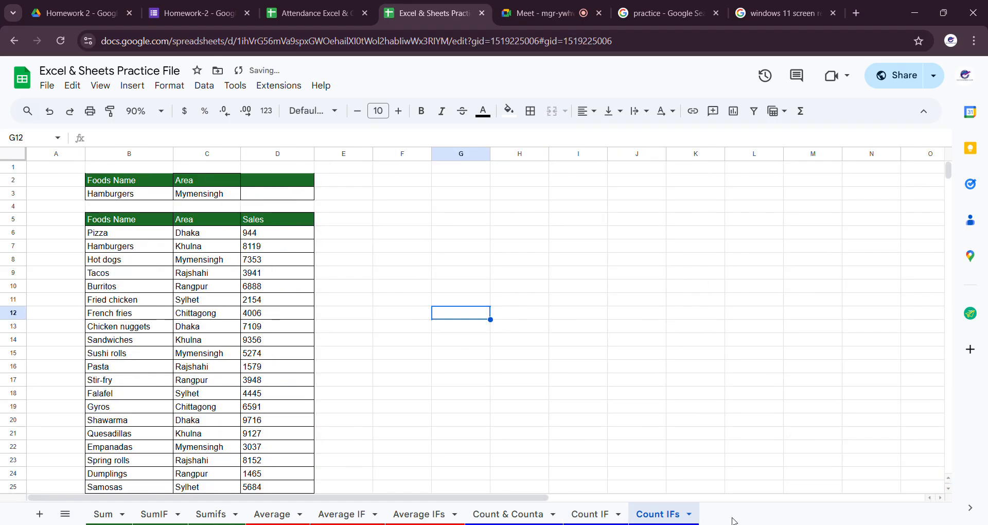
right_click(661, 519)
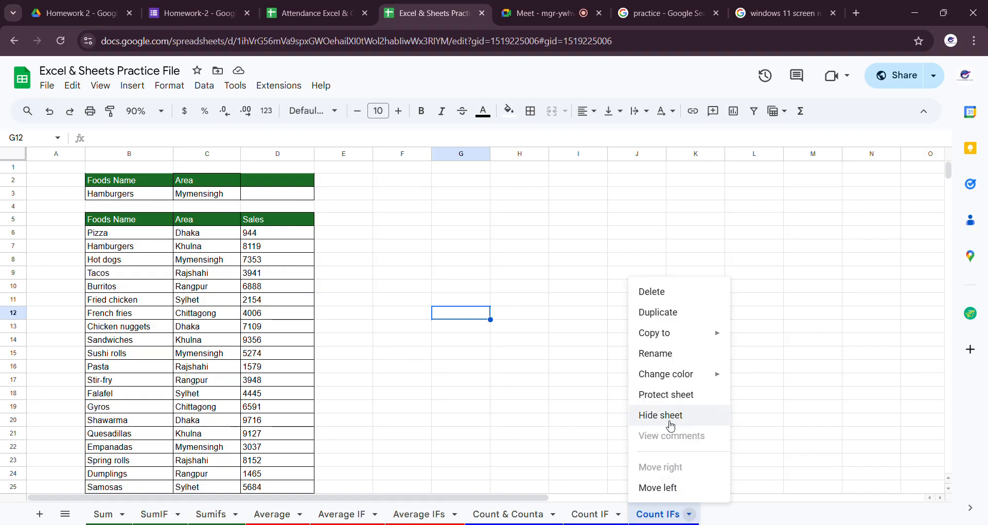
click(558, 461)
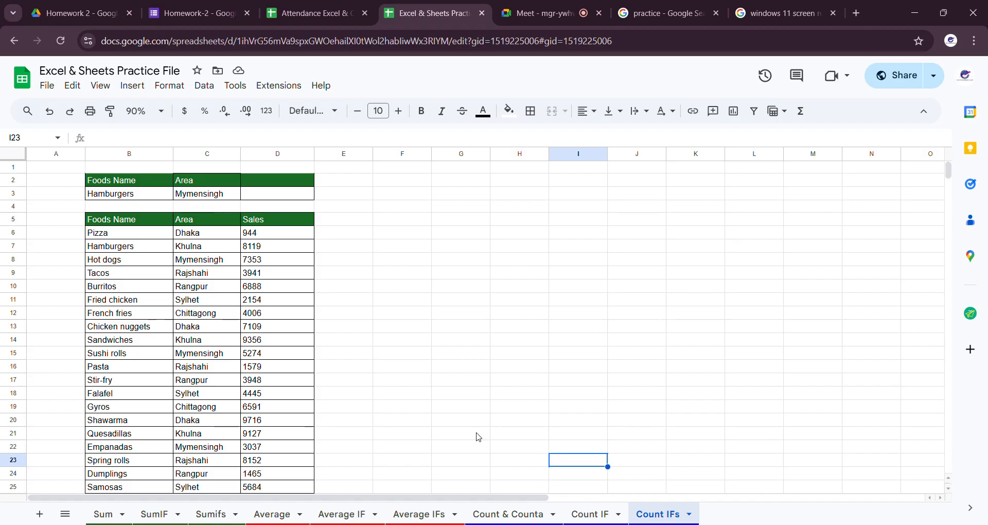
Step: Duplicate the Count IFs sheet and compare the copy with the original
right_click(657, 516)
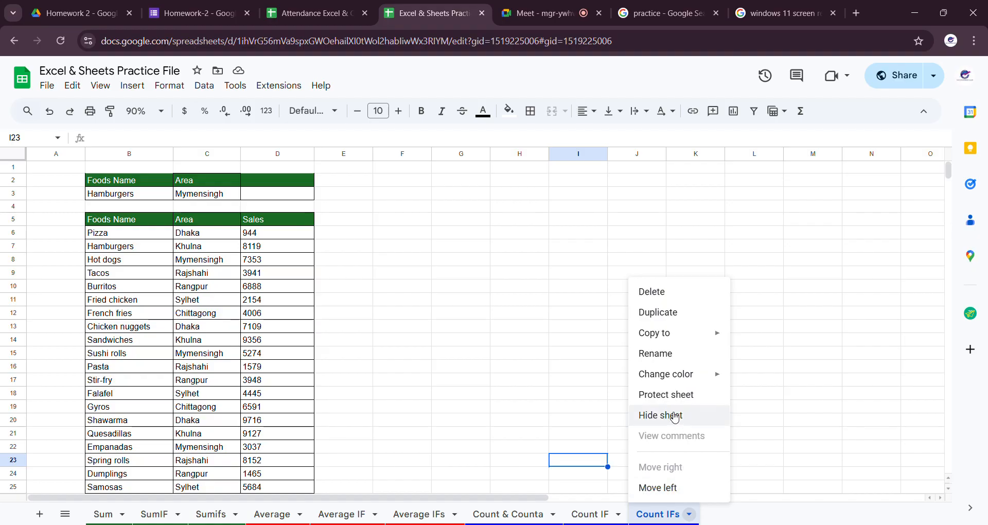
click(684, 321)
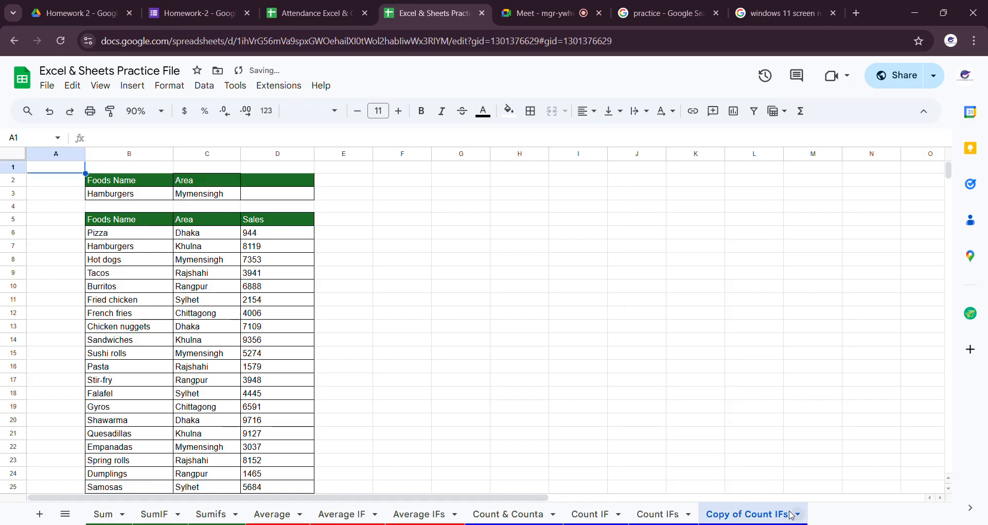
click(653, 514)
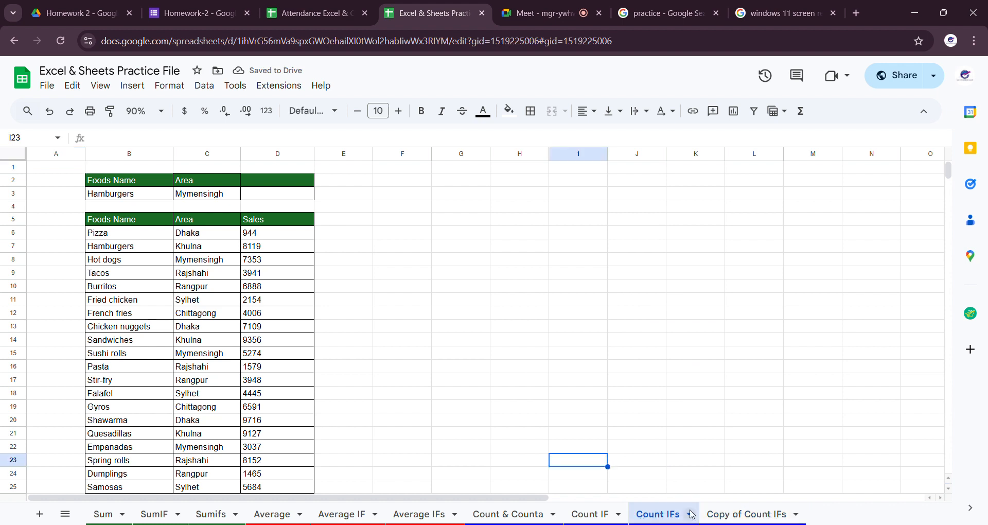
click(742, 514)
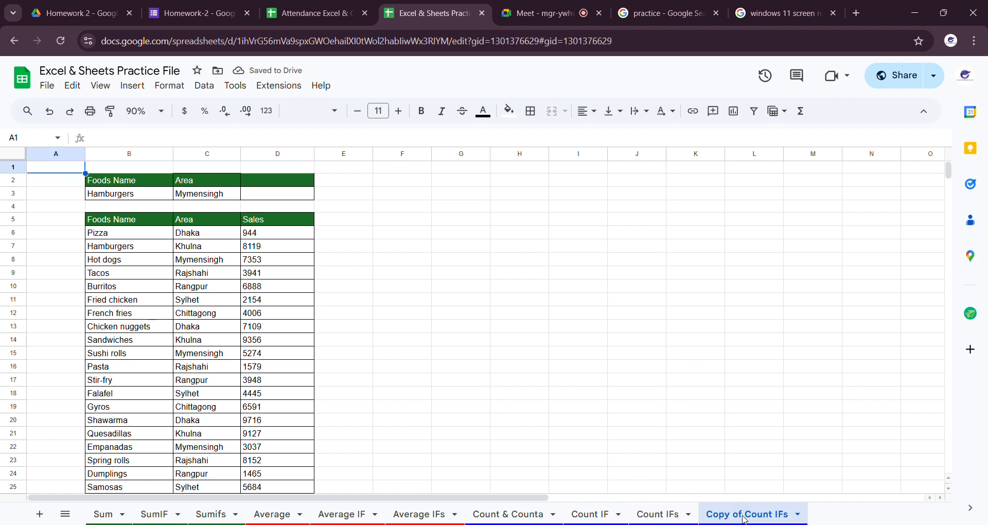
Step: Delete the duplicated sheet Copy of Count IFs and confirm the deletion
right_click(749, 519)
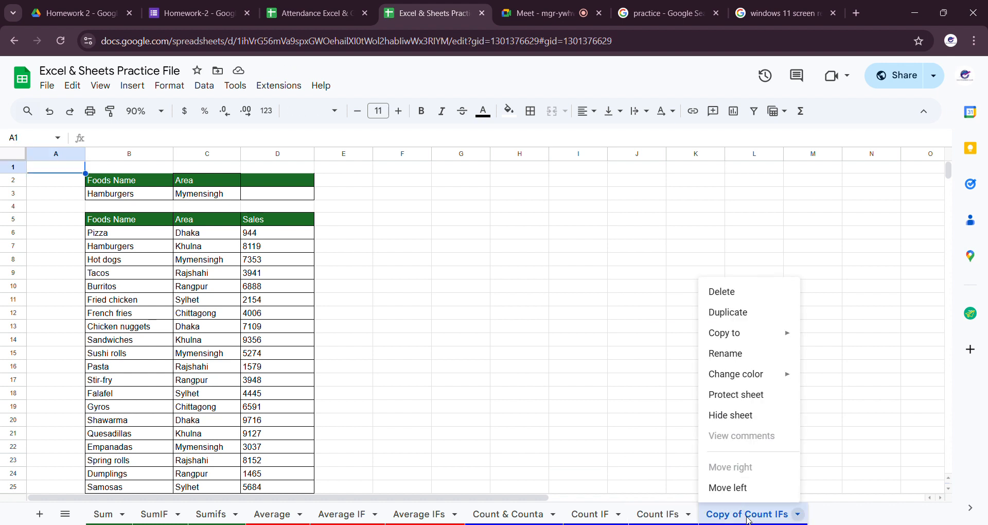
click(744, 295)
click(636, 320)
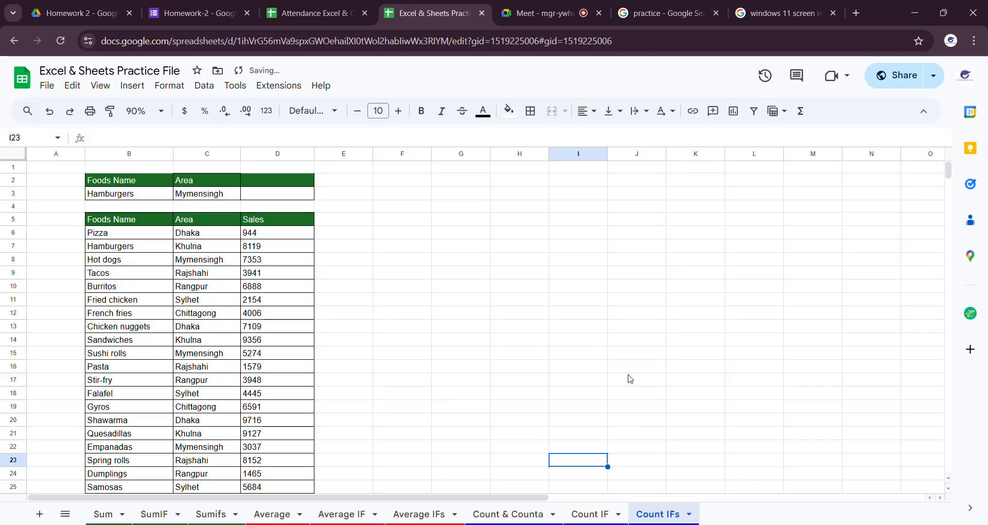
scroll(633, 380, down, 6)
scroll(633, 379, up, 6)
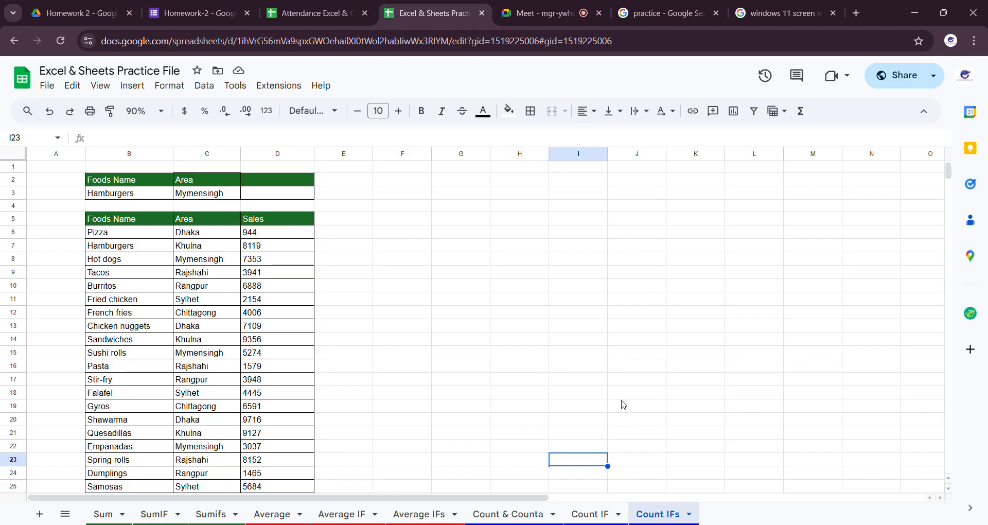
scroll(626, 340, down, 4)
scroll(626, 339, up, 4)
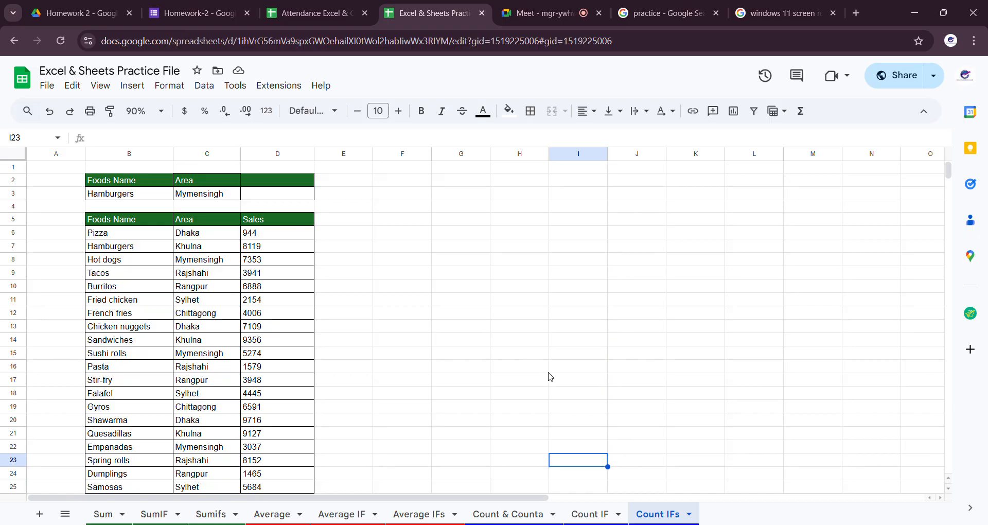
Step: Apply all borders to the whole food table A2:N23 on the Average sheet
click(273, 514)
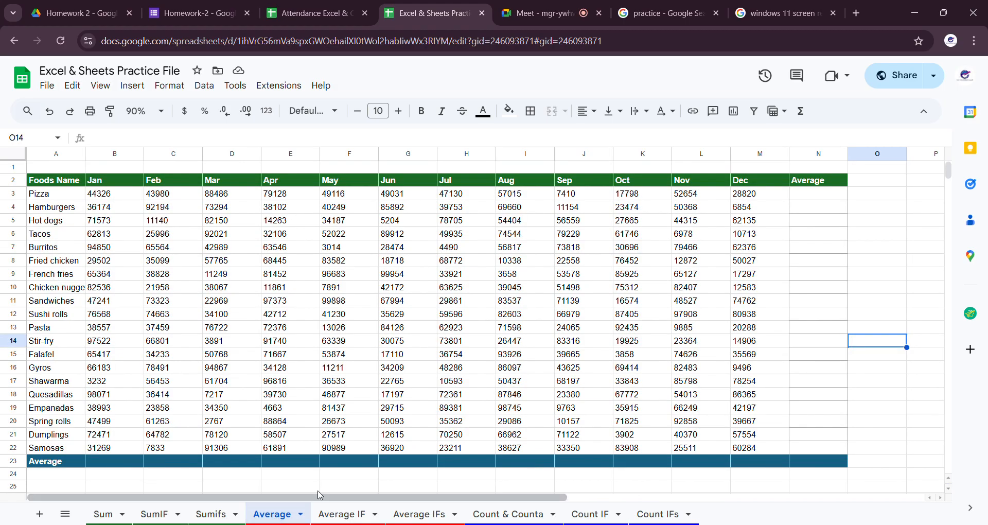
click(812, 196)
scroll(806, 230, down, 2)
scroll(765, 395, up, 2)
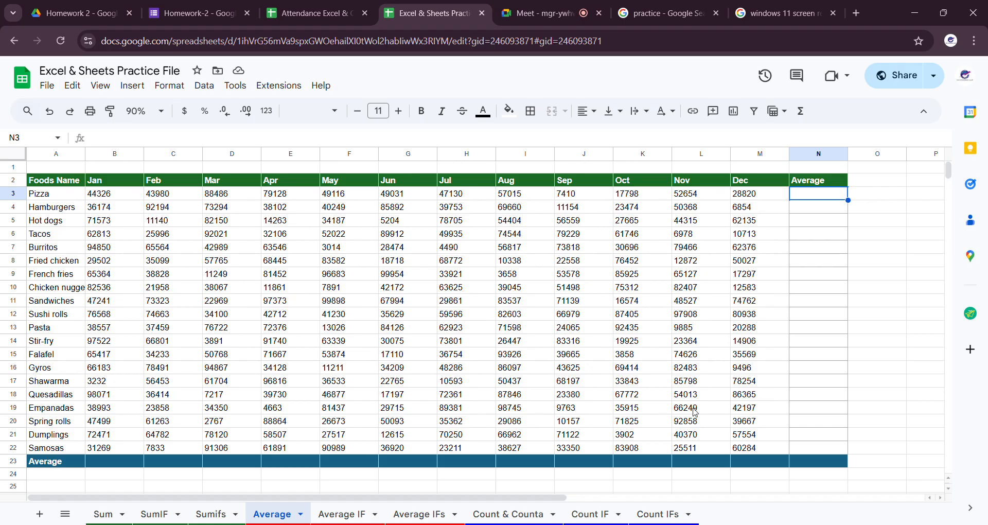
mouse_move(52, 183)
mouse_down()
mouse_move(198, 224)
mouse_move(545, 352)
mouse_move(746, 451)
mouse_move(816, 463)
mouse_move(819, 473)
mouse_up()
click(530, 111)
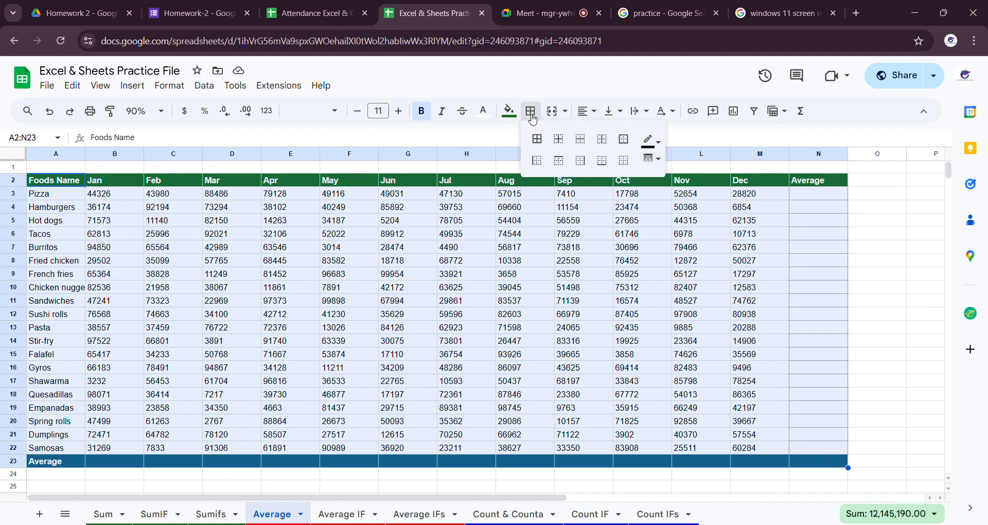
click(544, 142)
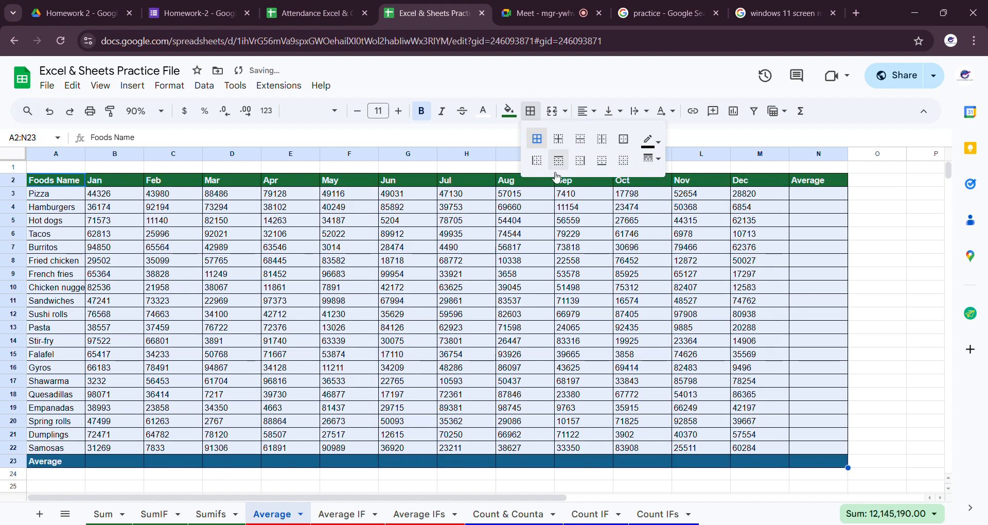
click(798, 464)
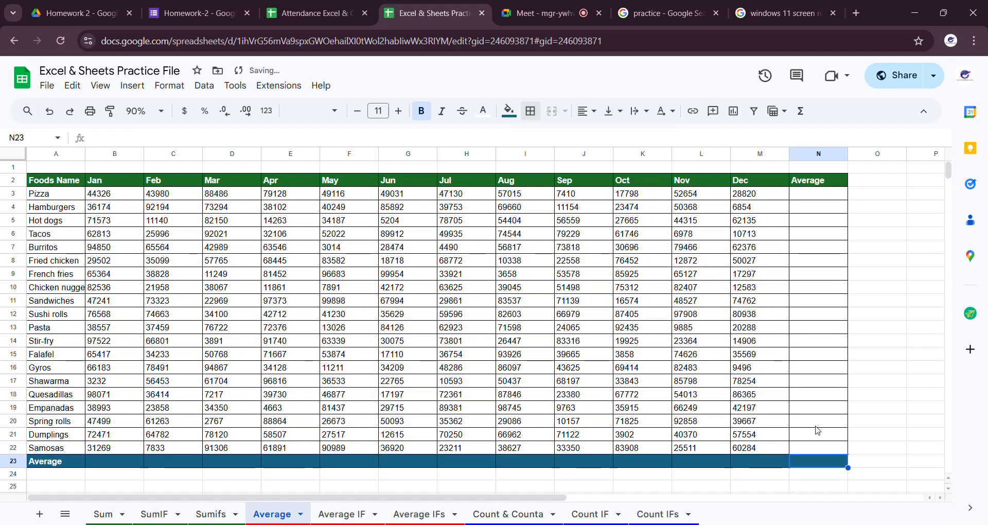
Step: Make the food names in A3:A22 bold
drag(816, 198, 817, 452)
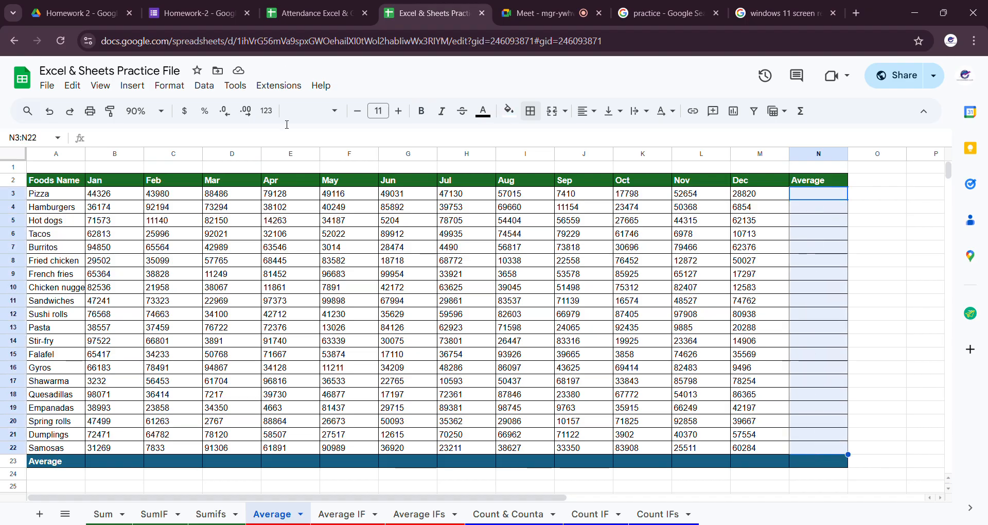
click(52, 181)
drag(52, 198, 50, 451)
click(421, 110)
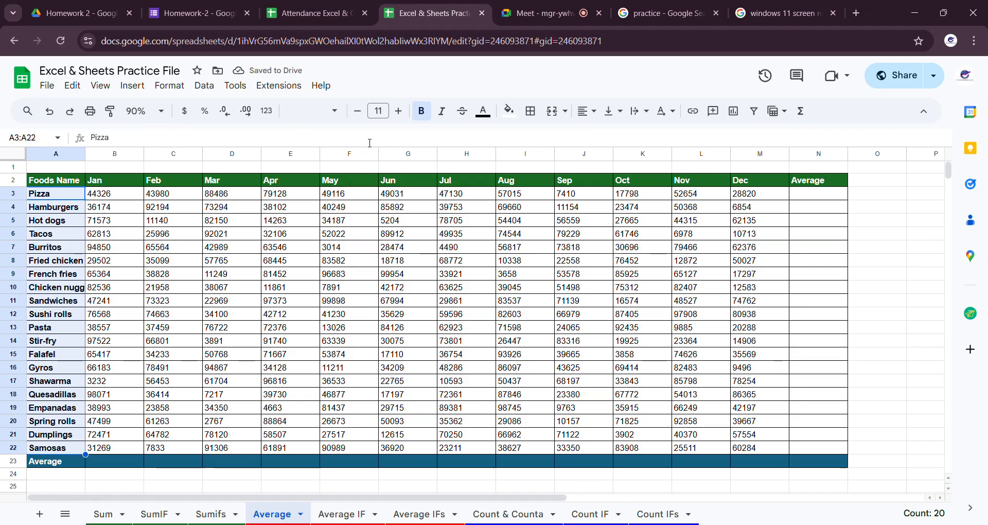
Step: Widen column A slightly to give the food names more room
drag(85, 153, 90, 153)
click(60, 195)
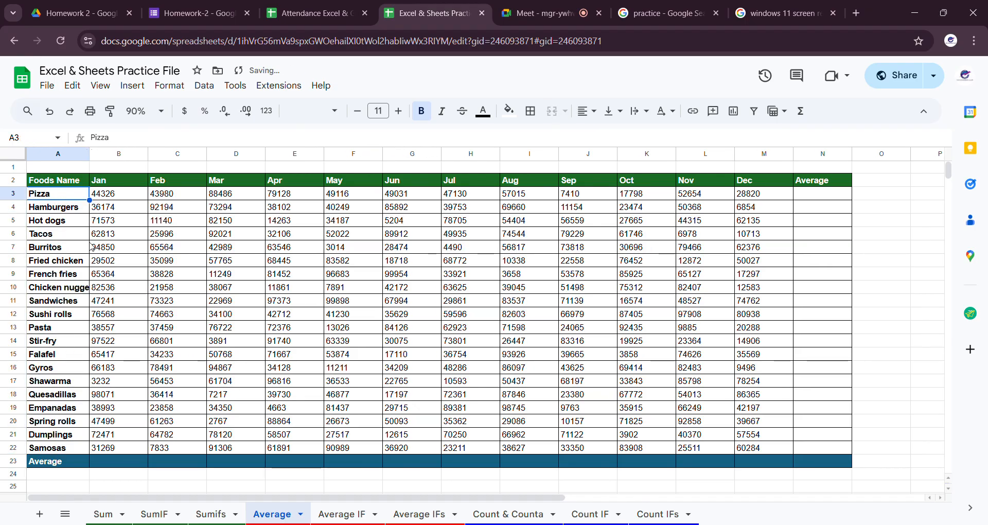
Step: Examine Pizza's monthly values from Jan to Dec in B3:M3 and its Average cell N3
click(109, 196)
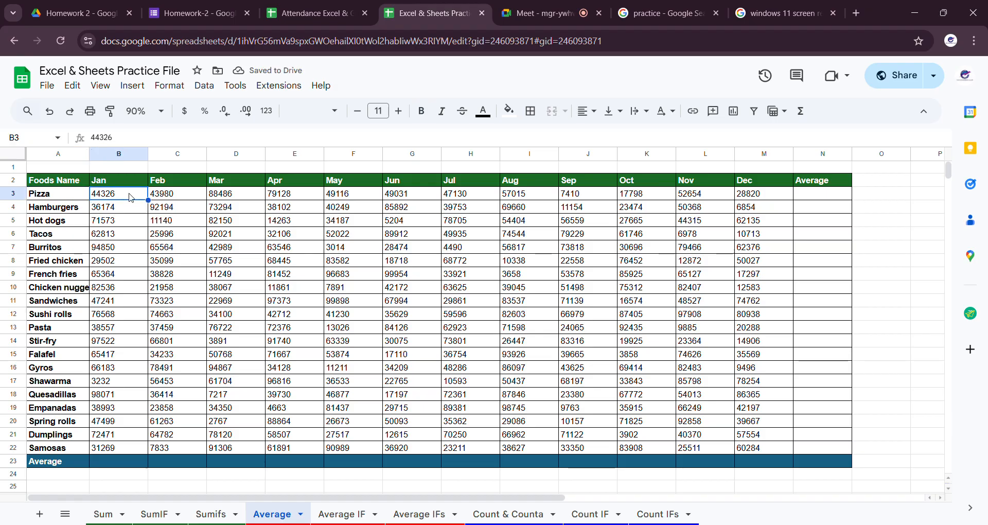
click(162, 195)
click(217, 196)
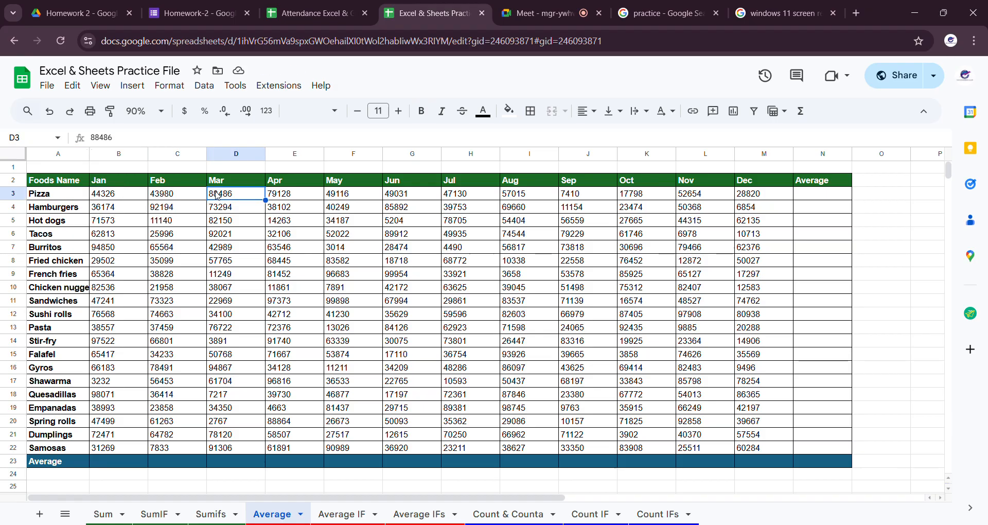
click(291, 198)
click(345, 197)
click(411, 197)
click(465, 198)
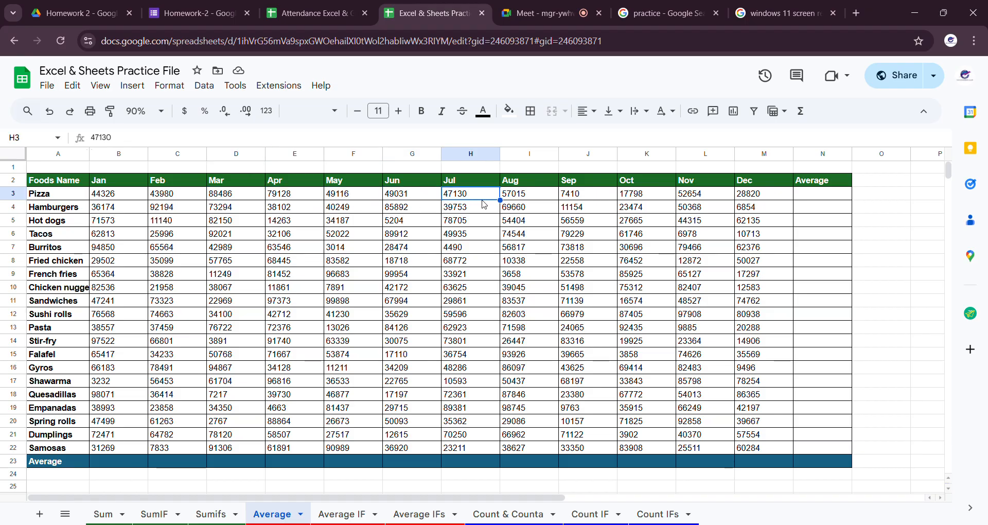
click(509, 198)
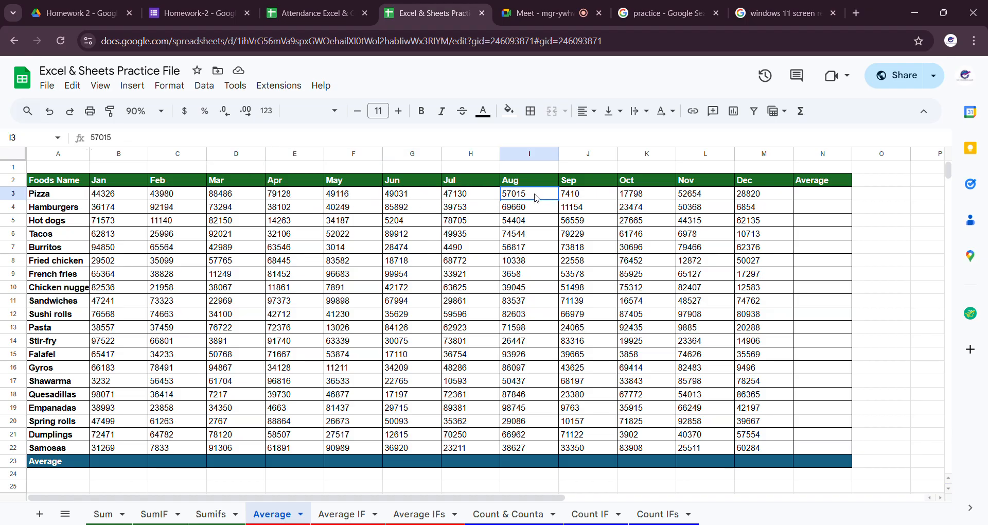
click(55, 193)
click(109, 199)
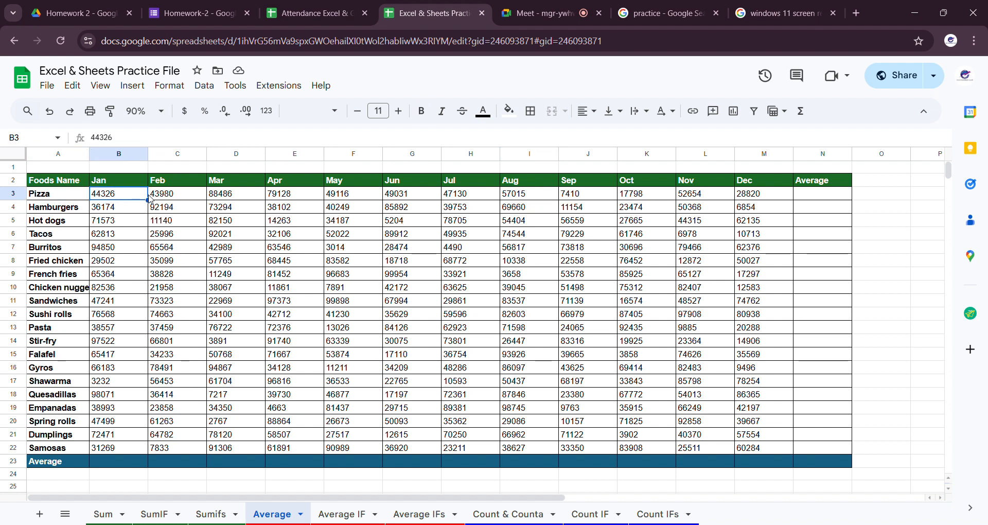
click(175, 200)
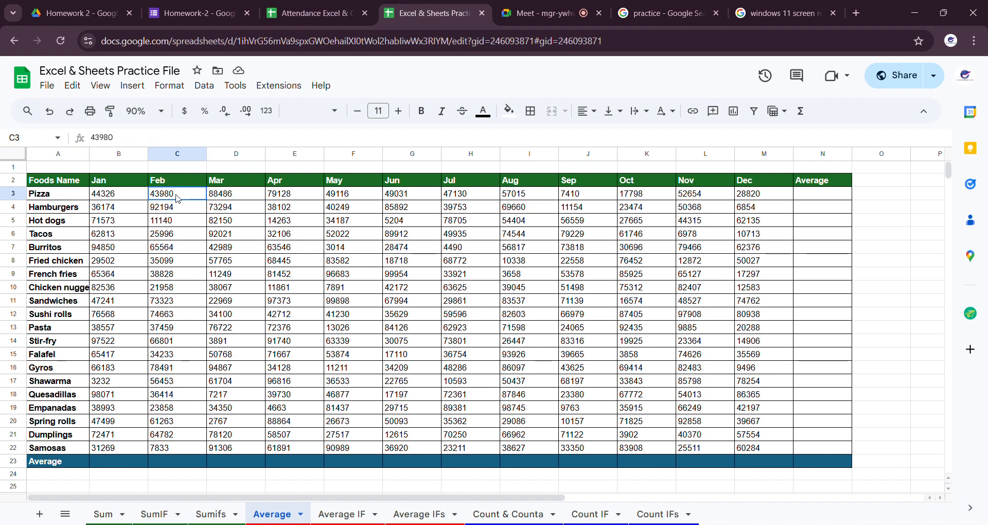
click(209, 200)
click(749, 193)
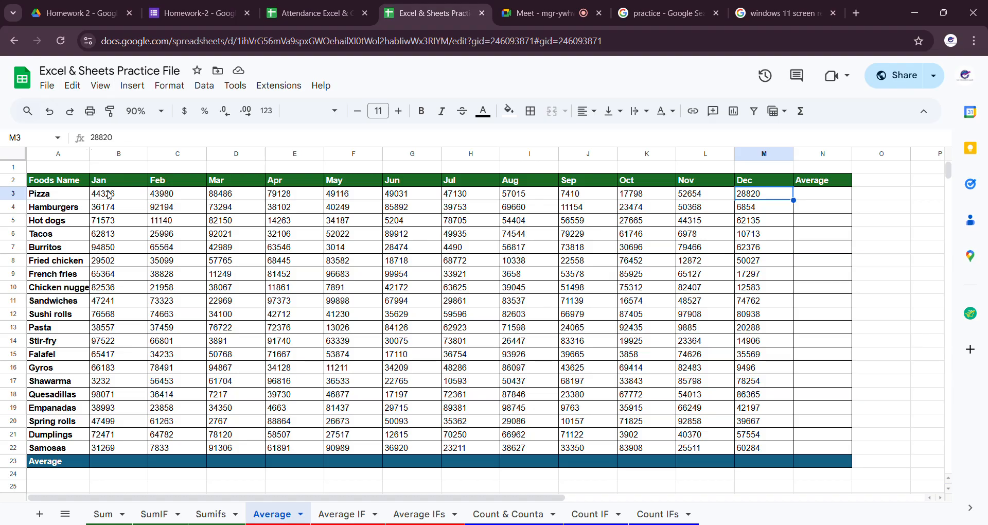
click(73, 199)
drag(119, 200, 748, 198)
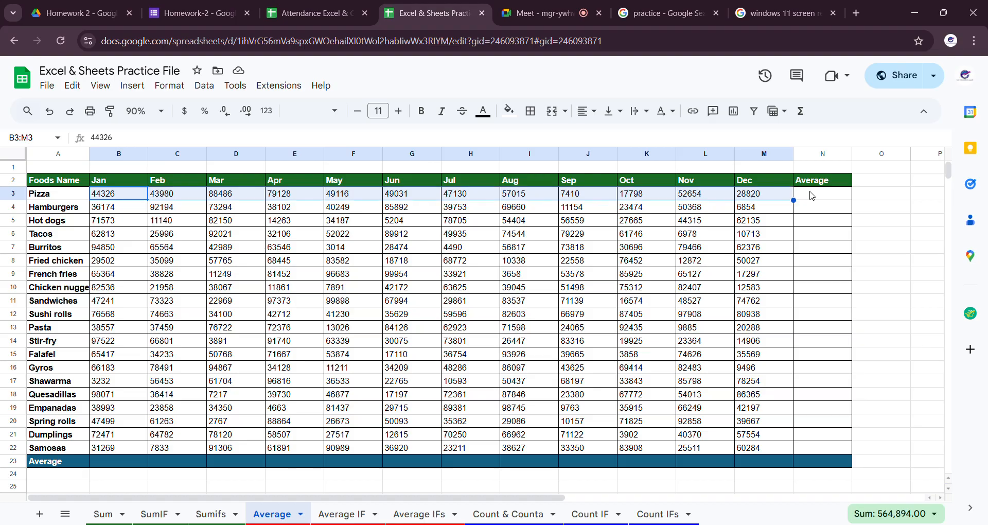
click(815, 196)
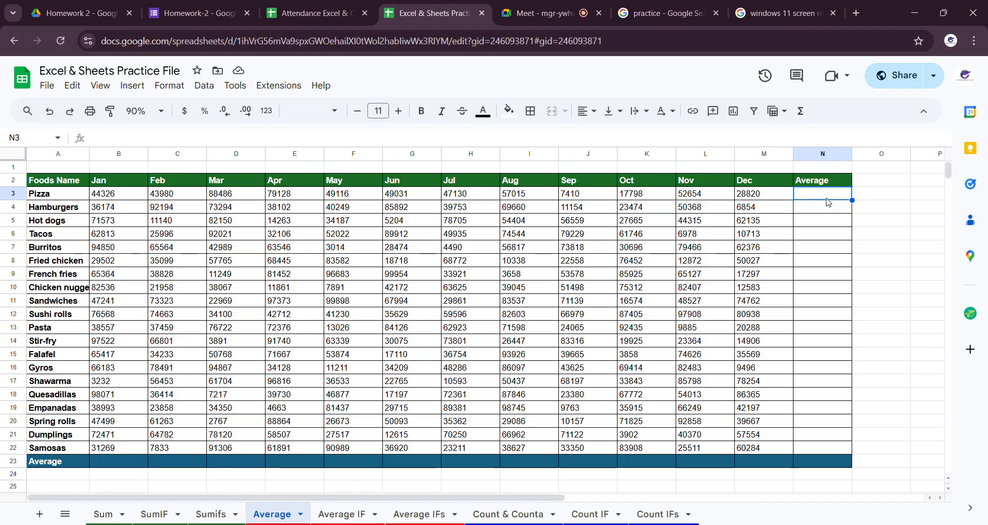
drag(129, 198, 760, 196)
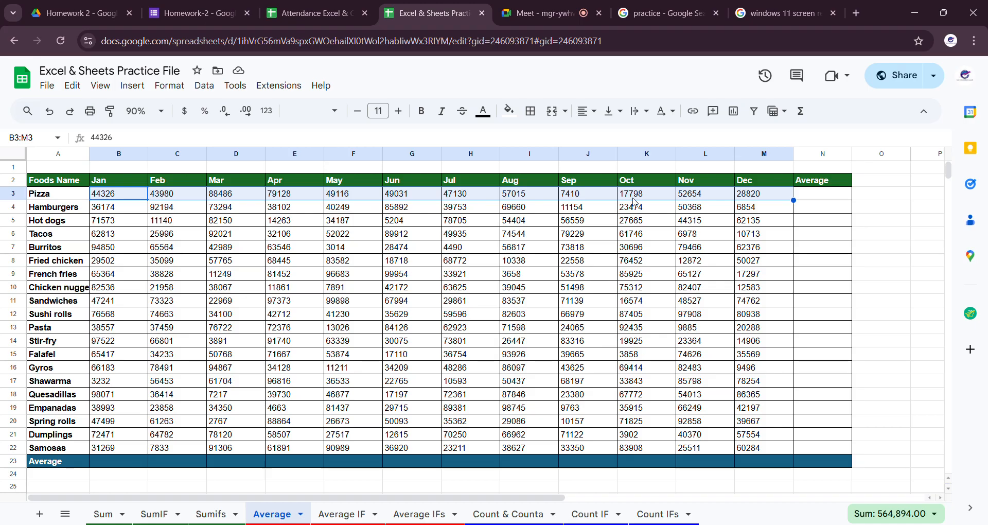
click(825, 199)
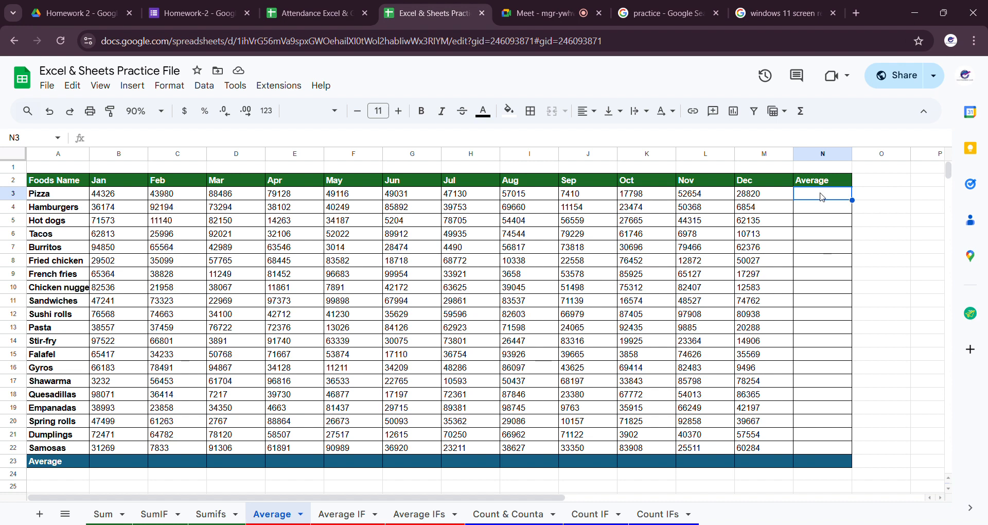
text(=)
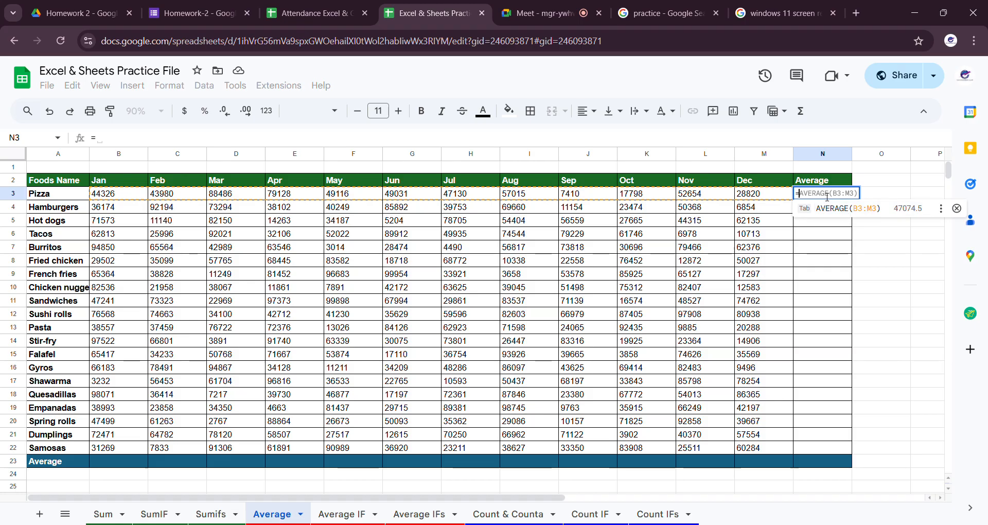
text(av)
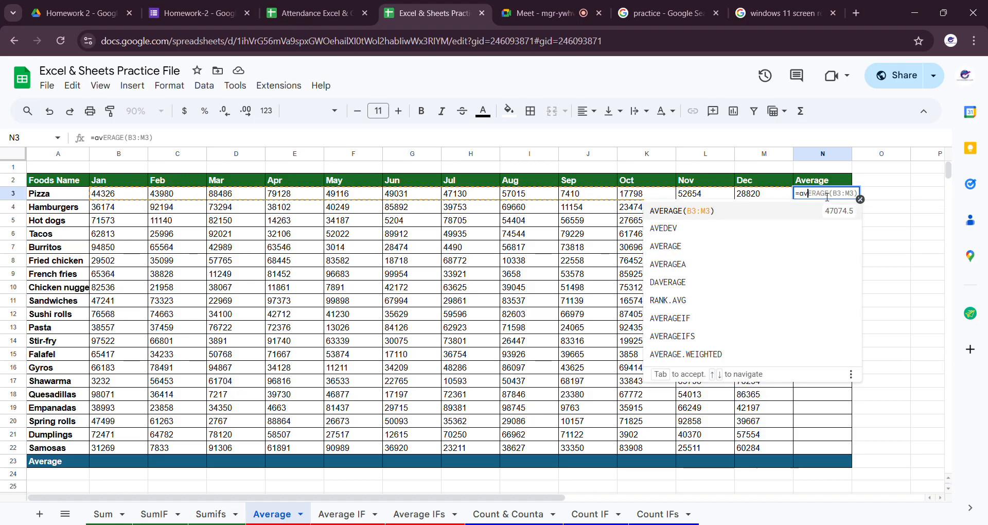
text(er)
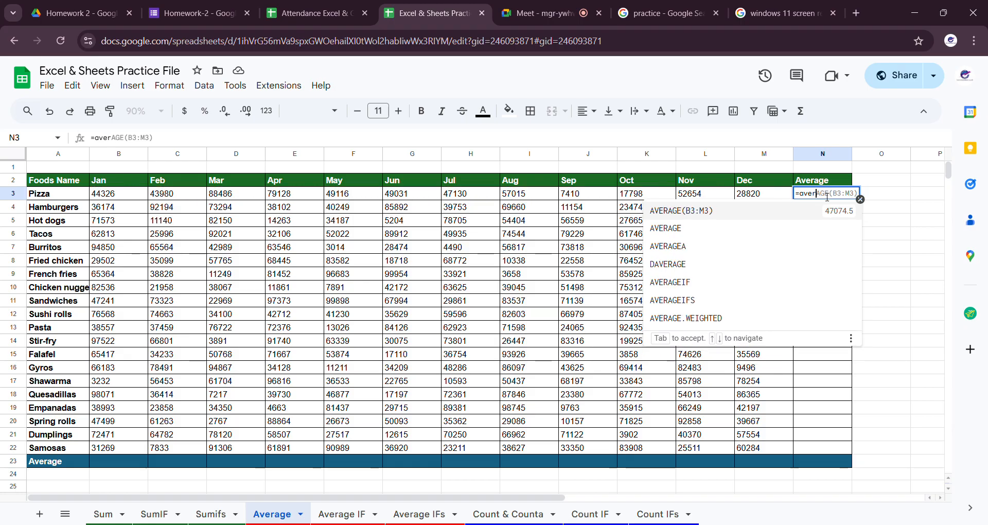
text(age)
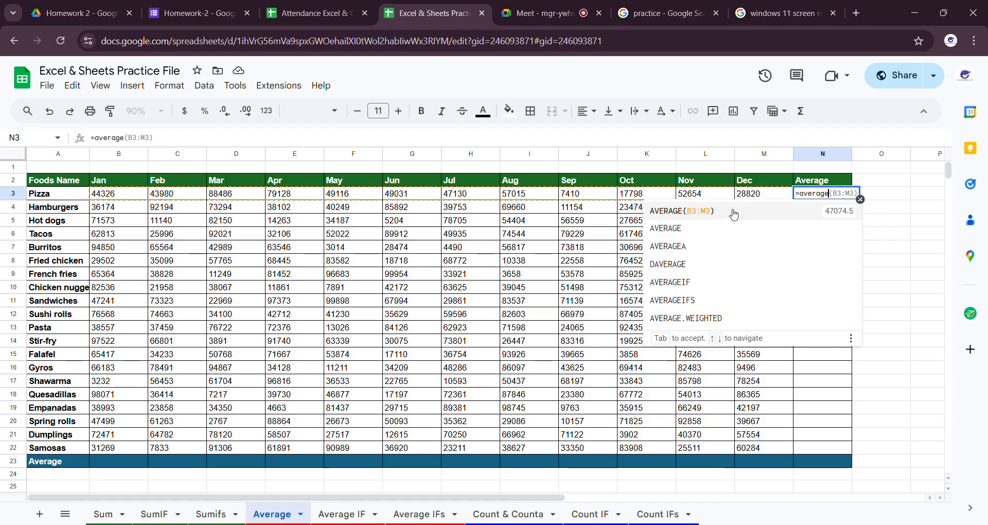
click(691, 237)
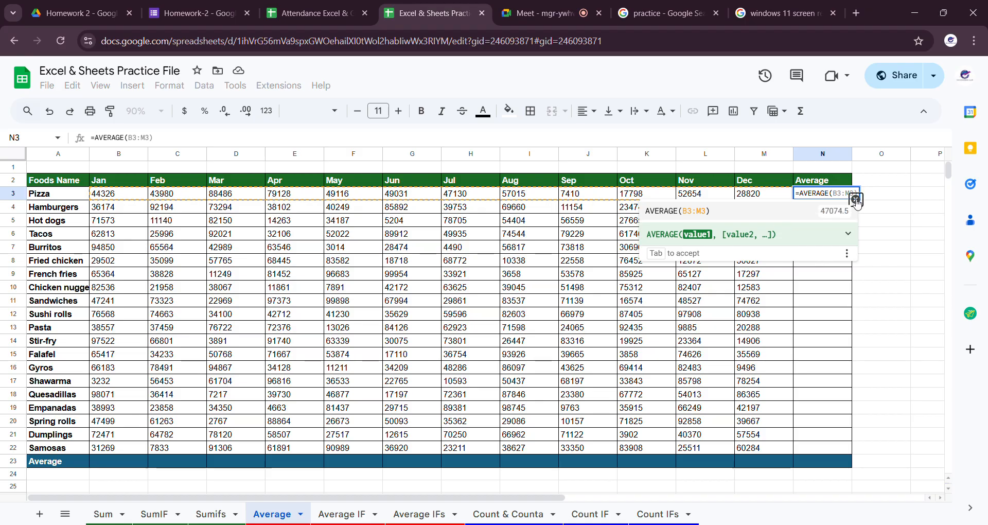
click(855, 199)
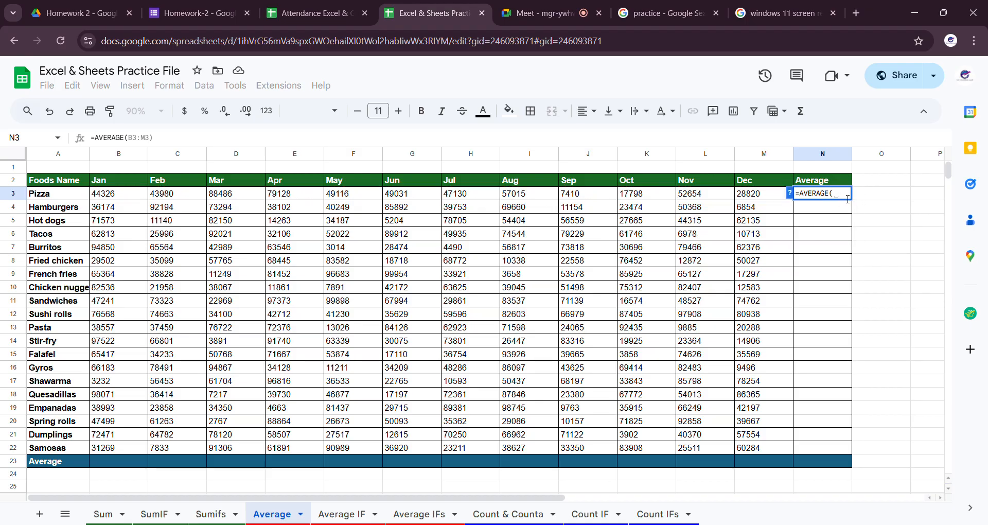
key(BackSpace)
key(BackSpace)
key(BackSpace)
key(BackSpace)
key(BackSpace)
key(BackSpace)
key(BackSpace)
key(BackSpace)
key(BackSpace)
click(887, 261)
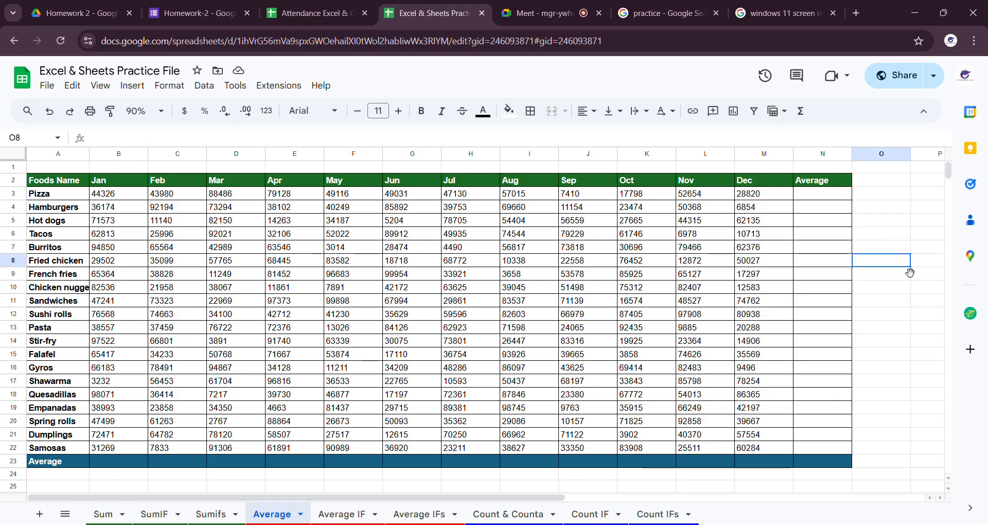
Step: Increase the heights of the Pizza and Hamburgers rows, rows 3 and 4
click(19, 196)
drag(19, 195, 15, 260)
click(108, 259)
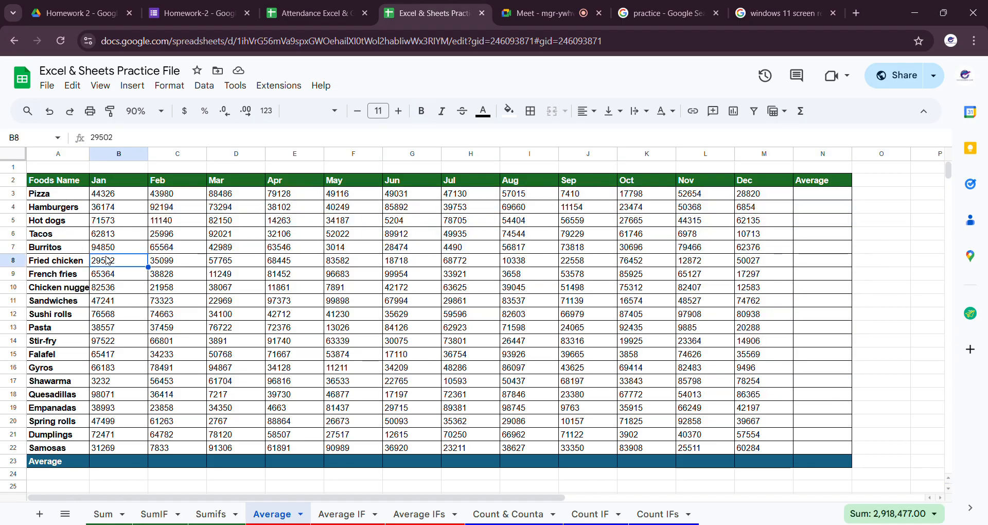
click(24, 196)
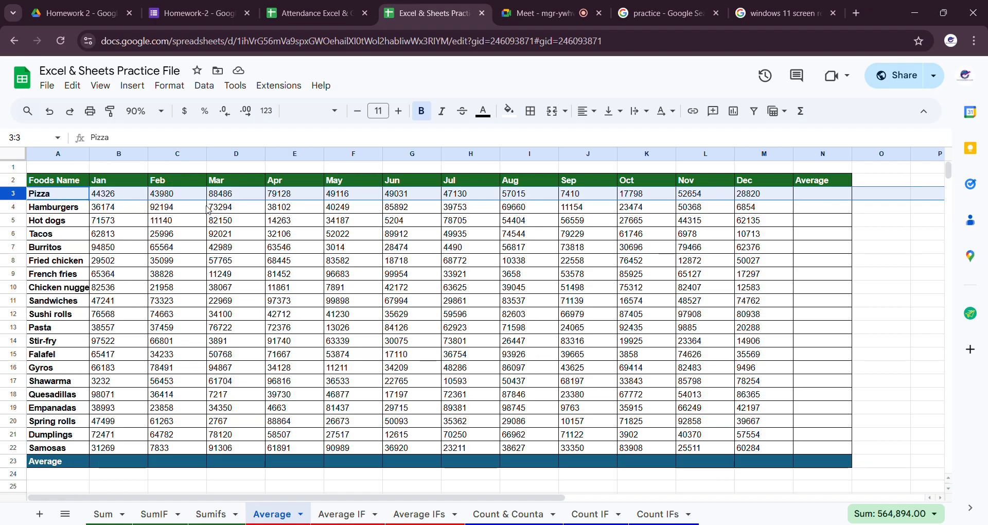
drag(15, 202, 16, 231)
click(15, 213)
scroll(143, 320, down, 2)
scroll(142, 320, up, 3)
click(196, 311)
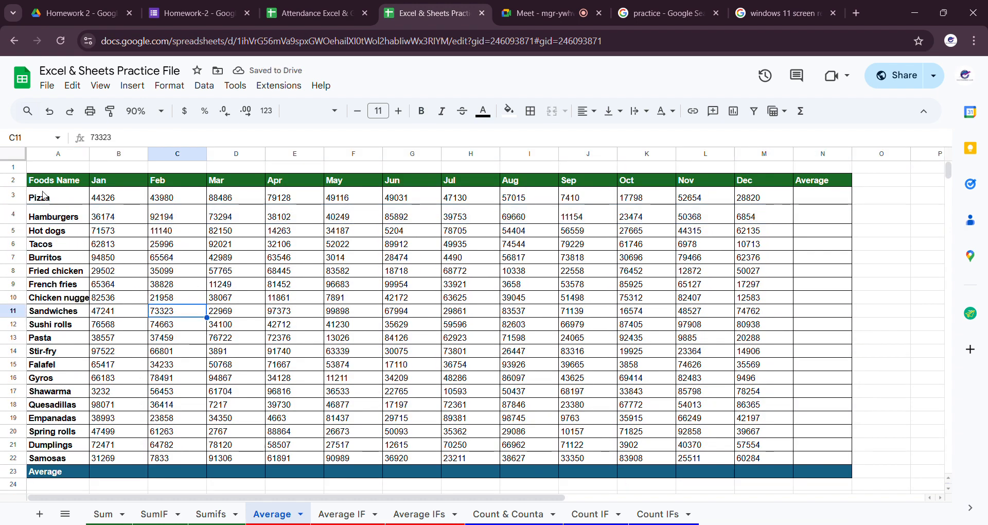
Step: Give all food rows 3 to 22 the same, slightly taller row height
click(22, 202)
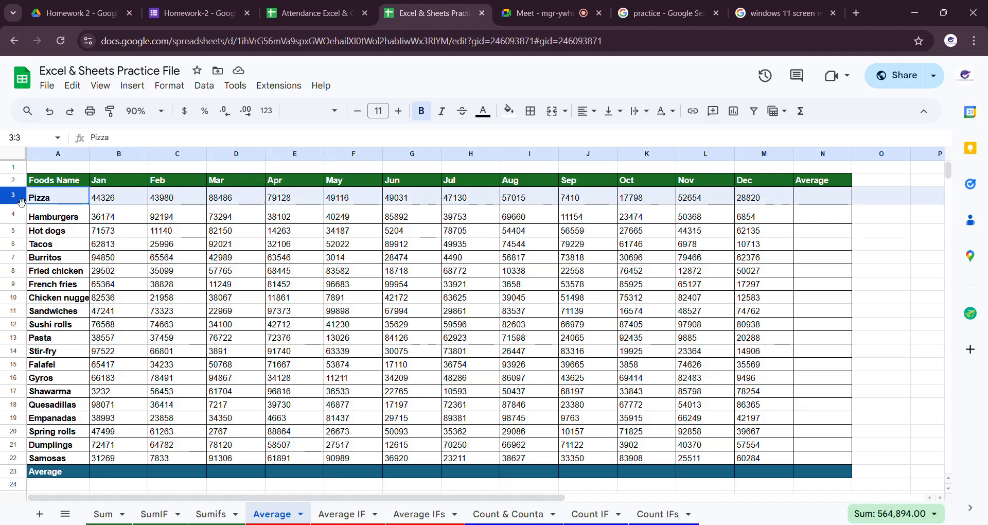
drag(22, 201, 18, 461)
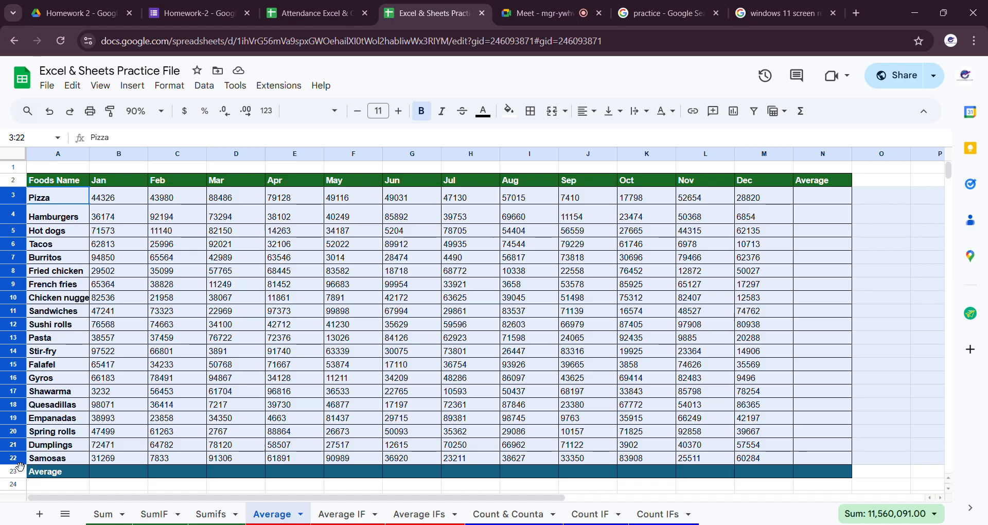
drag(17, 321, 18, 321)
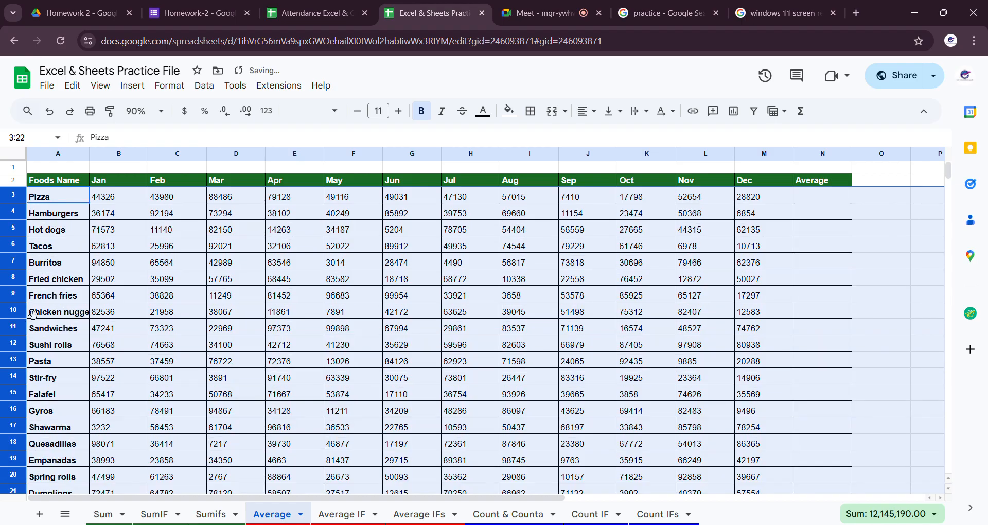
scroll(32, 313, down, 2)
scroll(81, 291, up, 2)
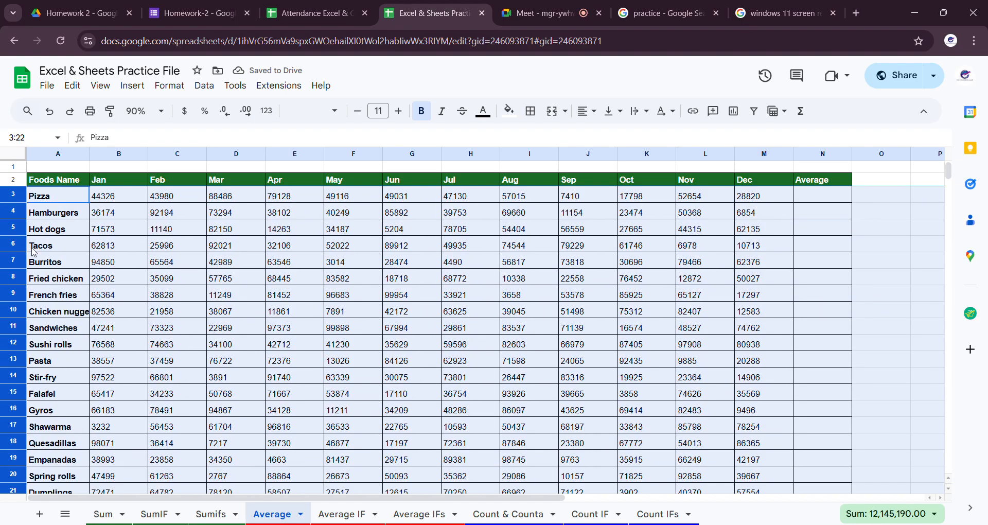
drag(15, 242, 17, 233)
click(669, 329)
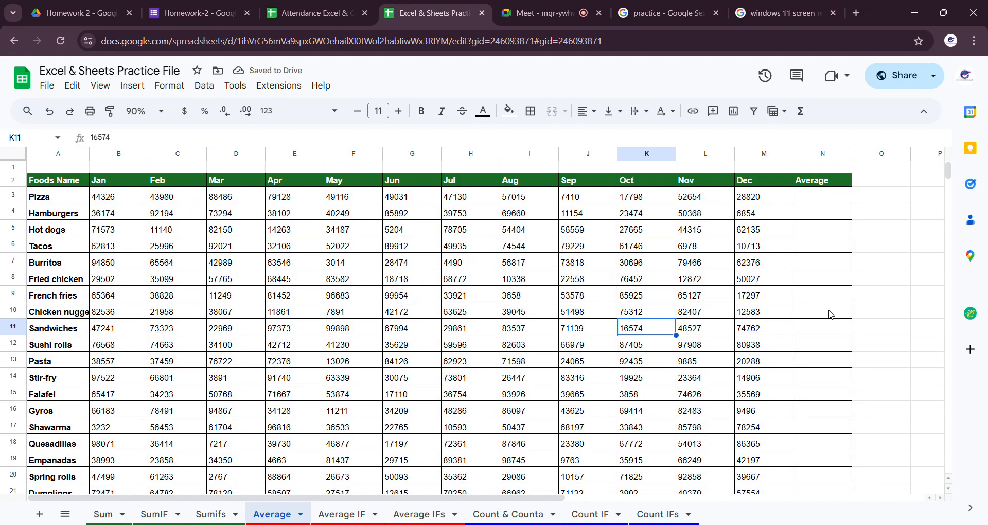
Step: Enter =AVERAGE(B3:M3) in cell N3 for Pizza and dismiss the suggested autofill
double_click(832, 196)
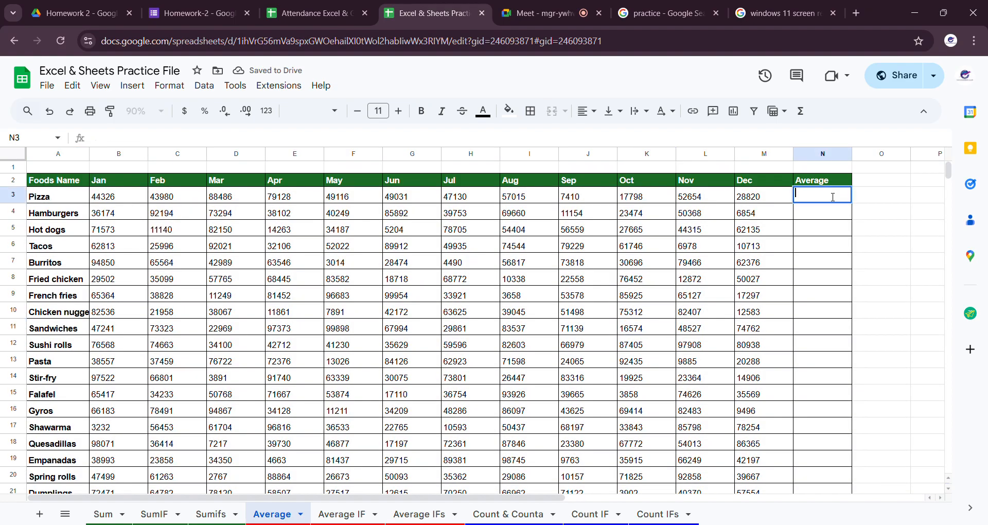
text(=)
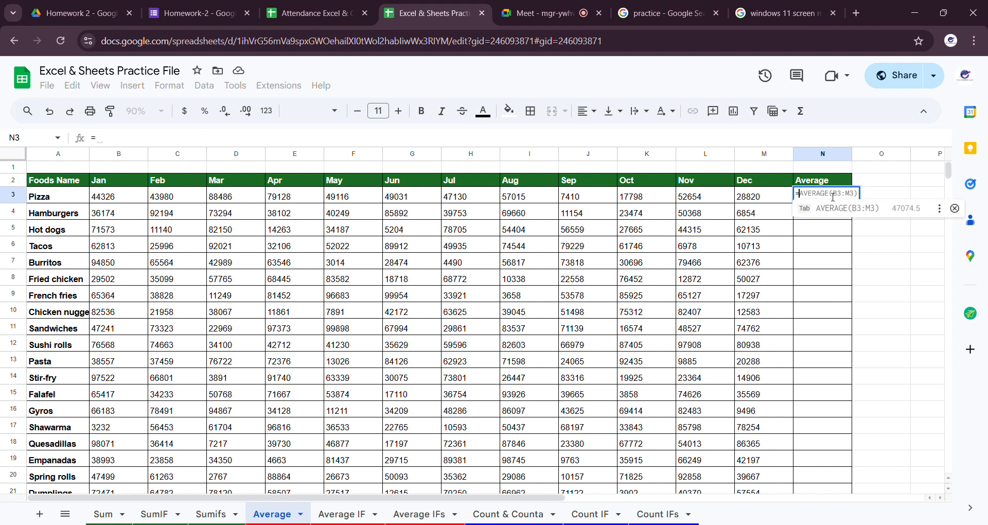
text(avera)
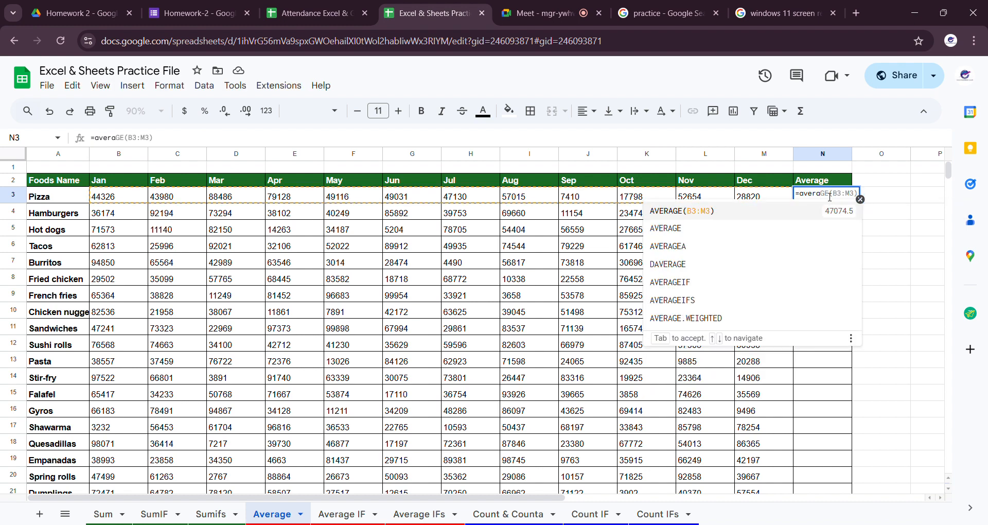
click(714, 231)
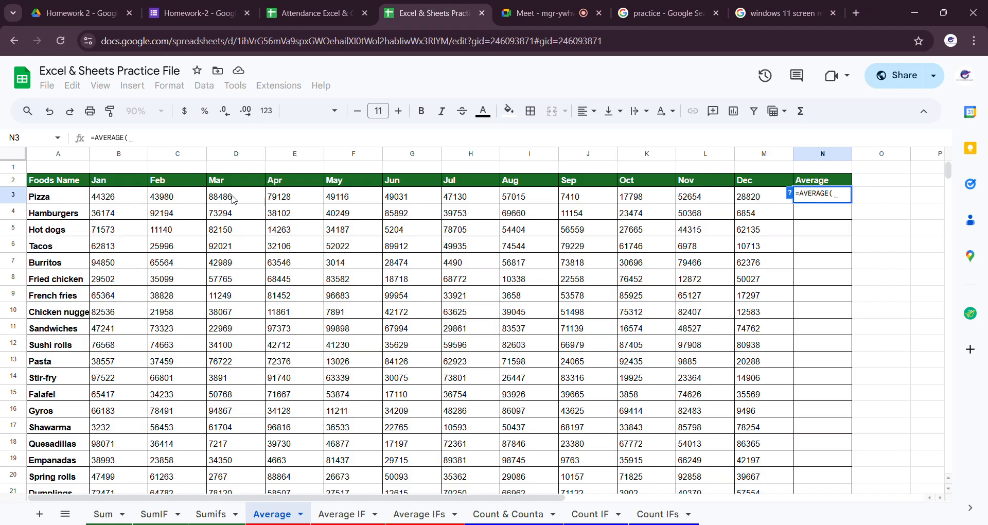
click(115, 198)
drag(114, 200, 740, 199)
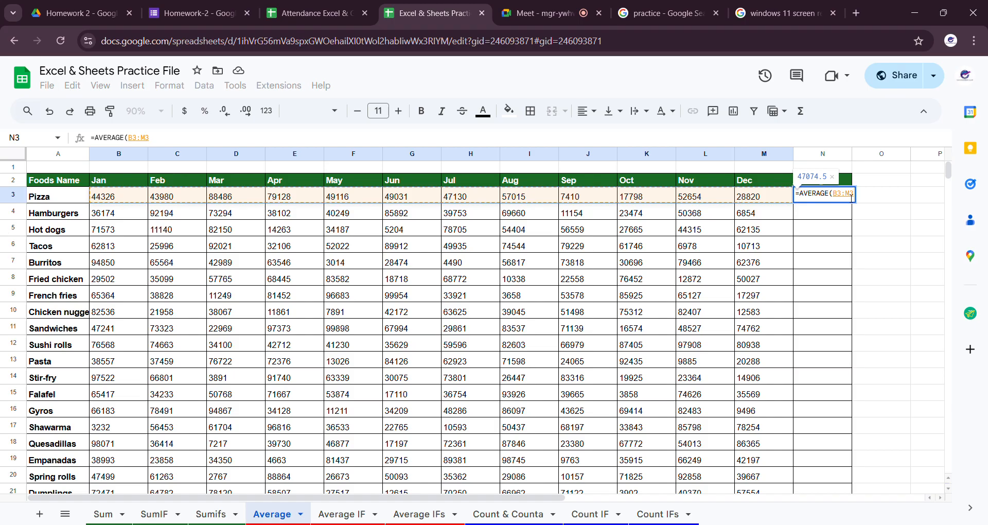
text())
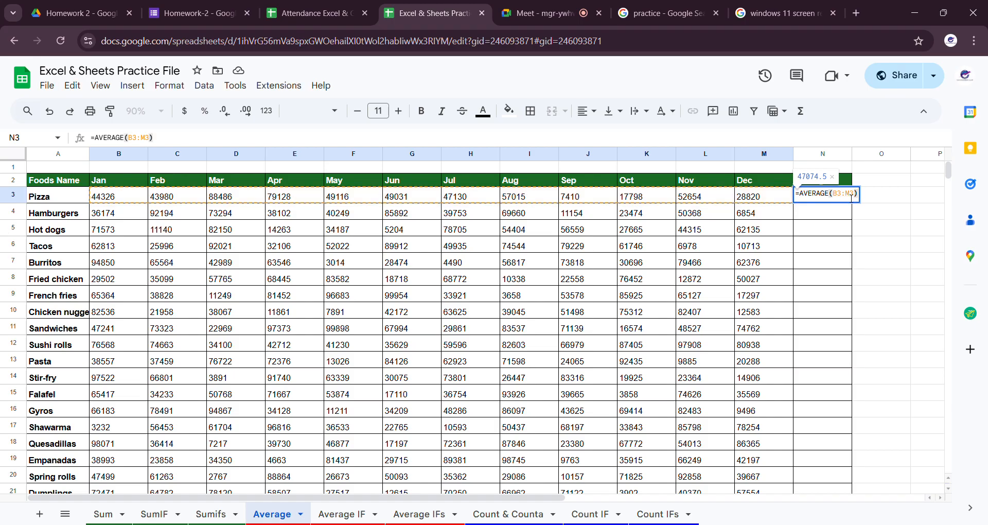
key(Return)
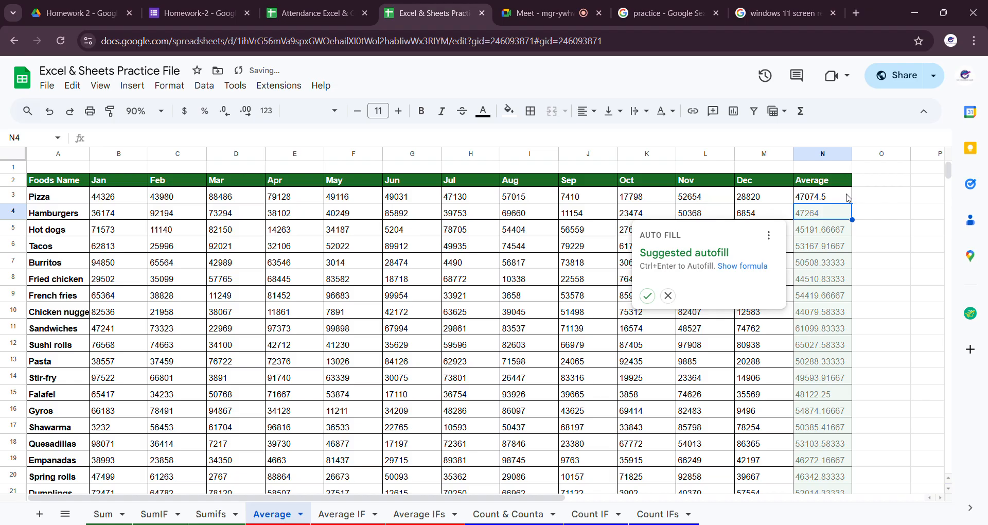
click(668, 296)
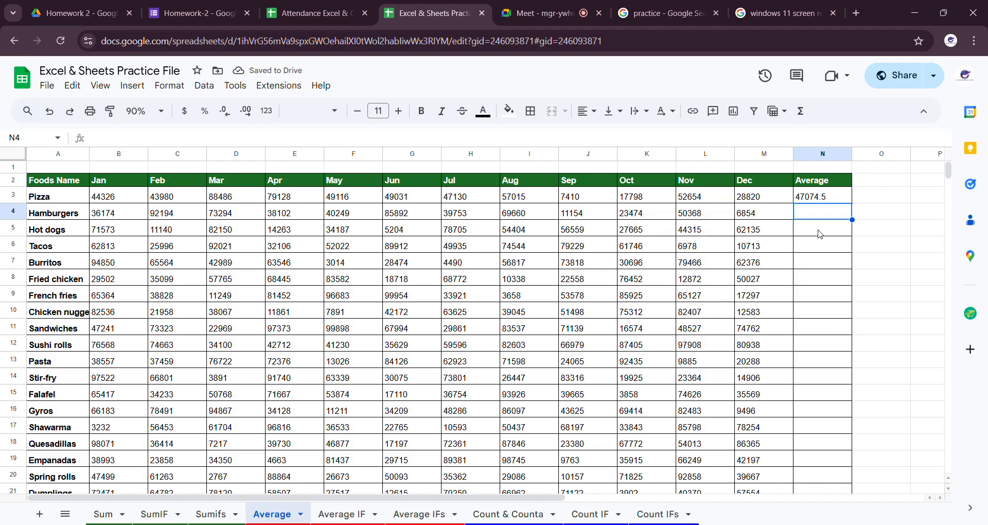
Step: Examine Pizza's average formula in N3 and the Hamburgers row with its empty Average cell
click(827, 201)
click(59, 200)
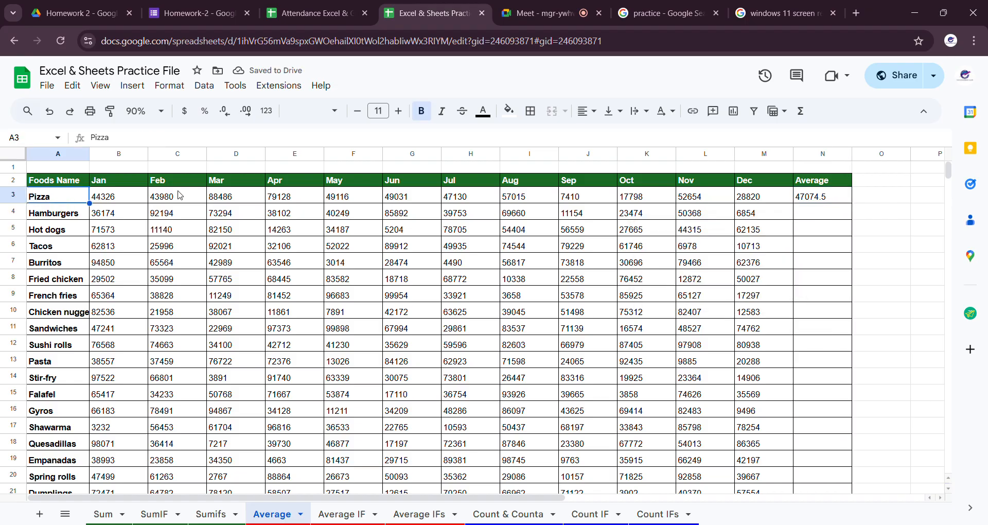
click(831, 197)
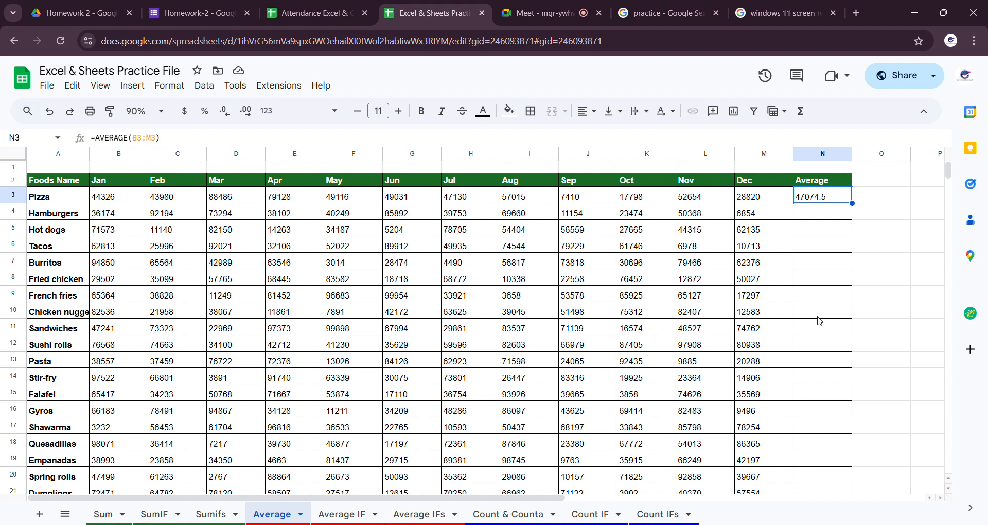
scroll(297, 330, down, 2)
scroll(298, 329, up, 2)
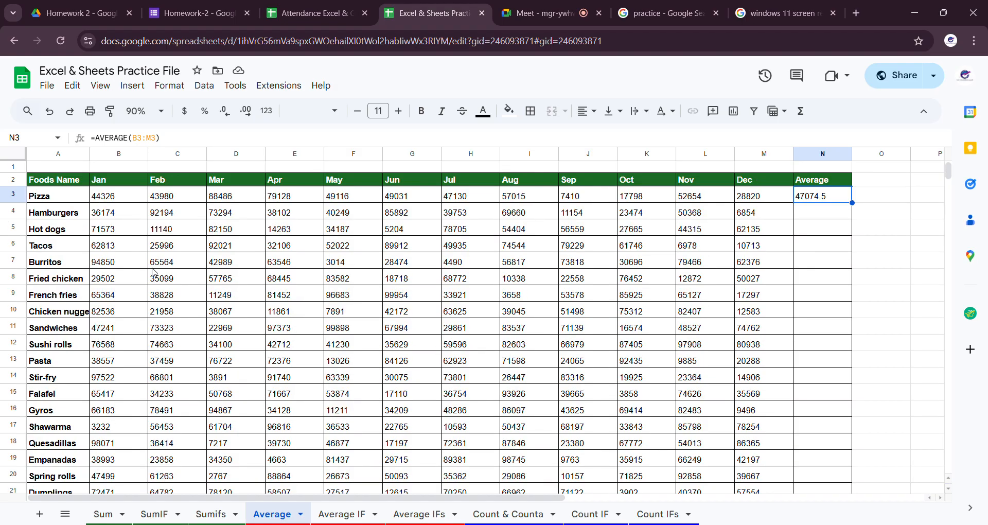
click(59, 218)
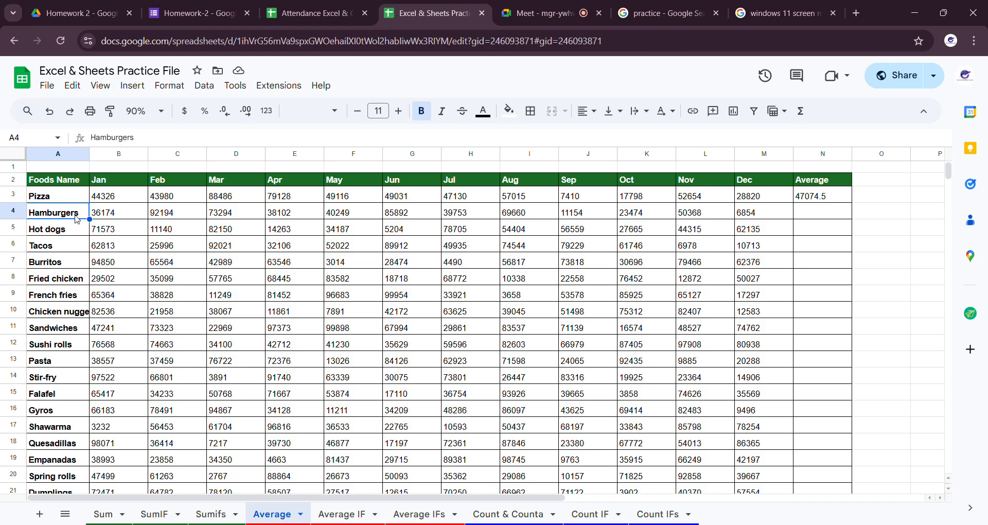
scroll(513, 290, down, 2)
scroll(514, 293, up, 2)
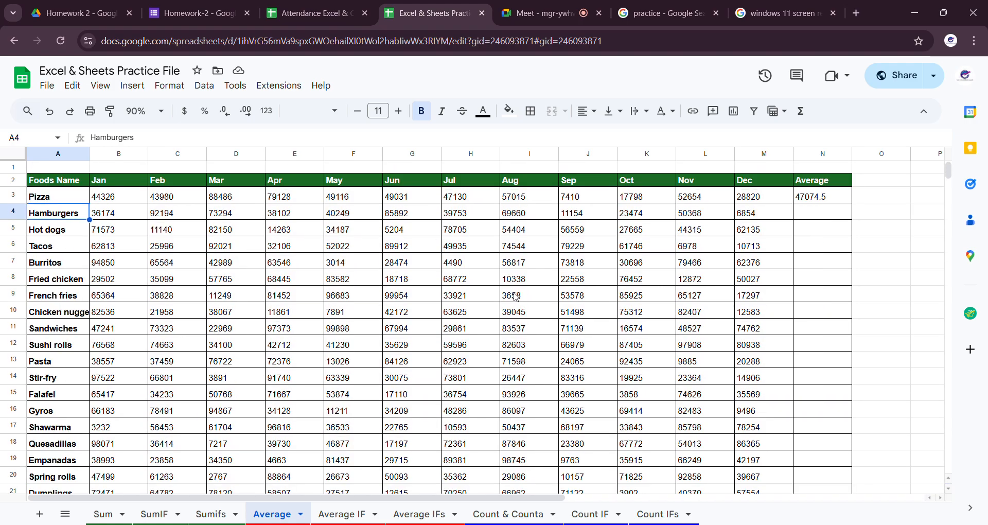
Step: Download the spreadsheet as a Microsoft Excel (.xlsx) file
click(49, 86)
mouse_move(115, 221)
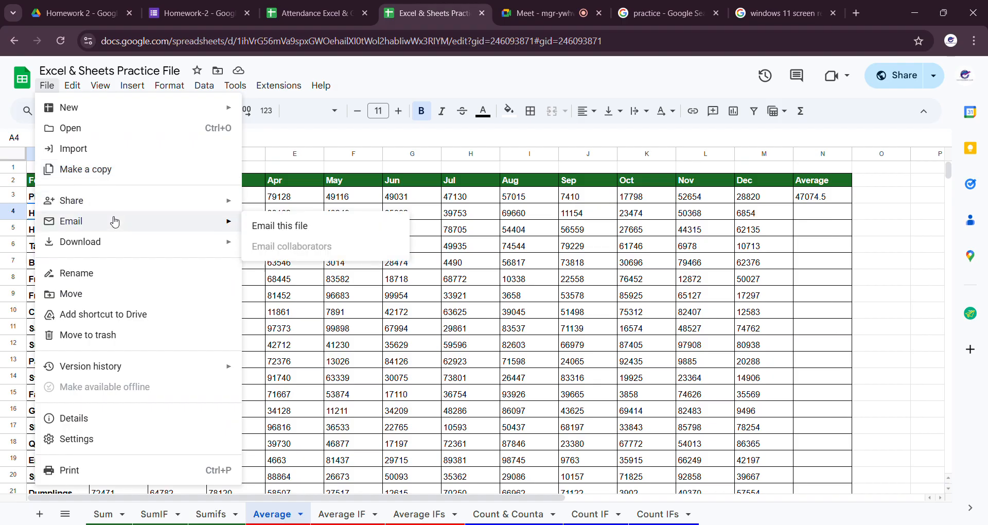
mouse_move(175, 244)
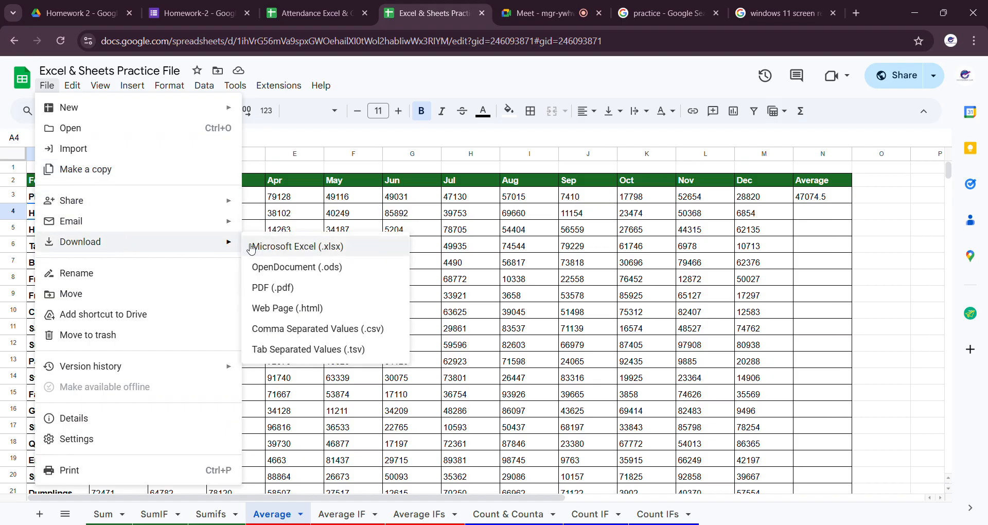
click(267, 246)
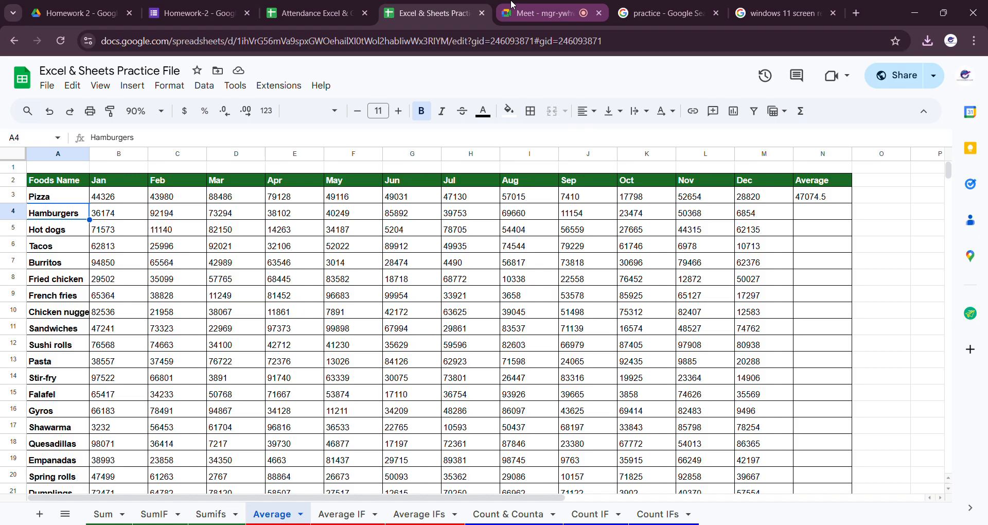
Step: Switch to the Google Meet call and turn the microphone on
click(511, 5)
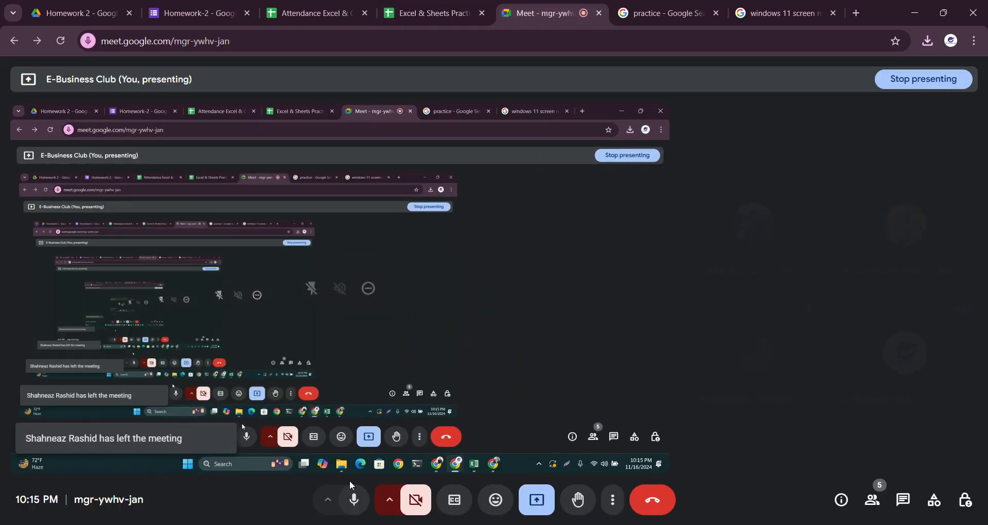
mouse_move(883, 178)
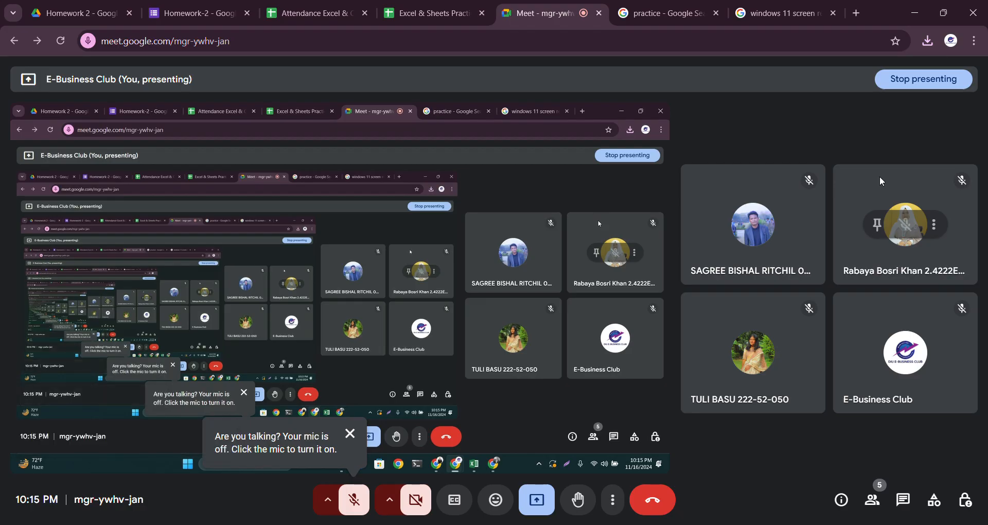
click(907, 454)
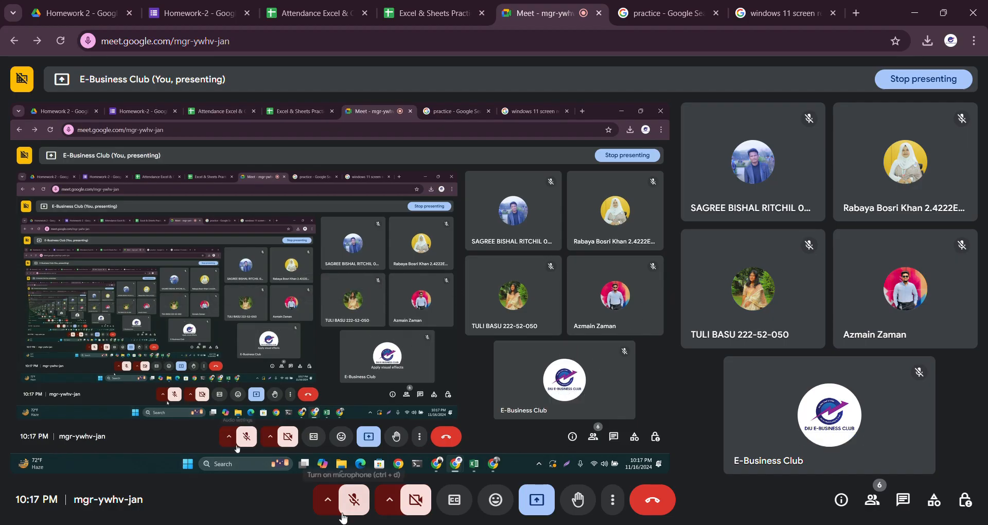
click(354, 503)
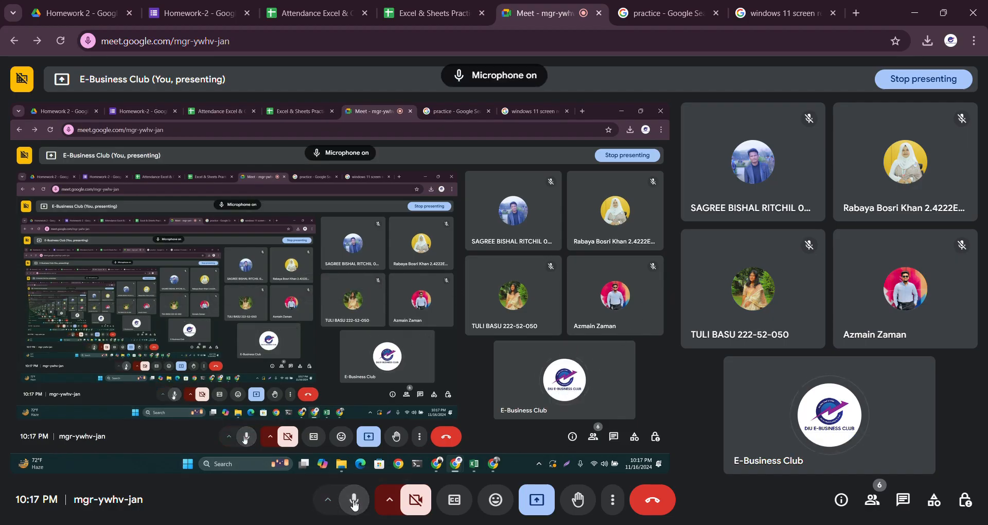
Step: Return to the Excel & Sheets Practice File and enter =AVERAGE(B4:M4) in cell N4 for Hamburgers
click(412, 5)
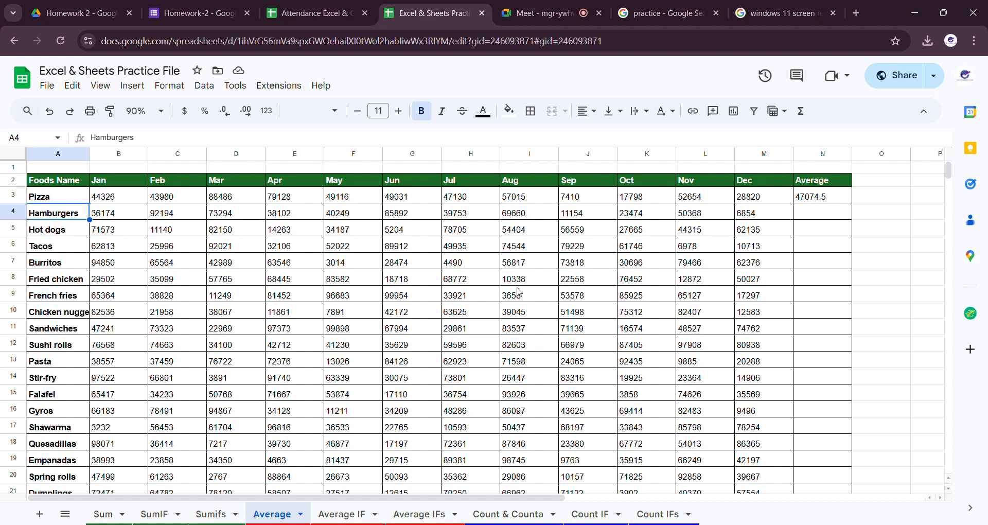
click(832, 216)
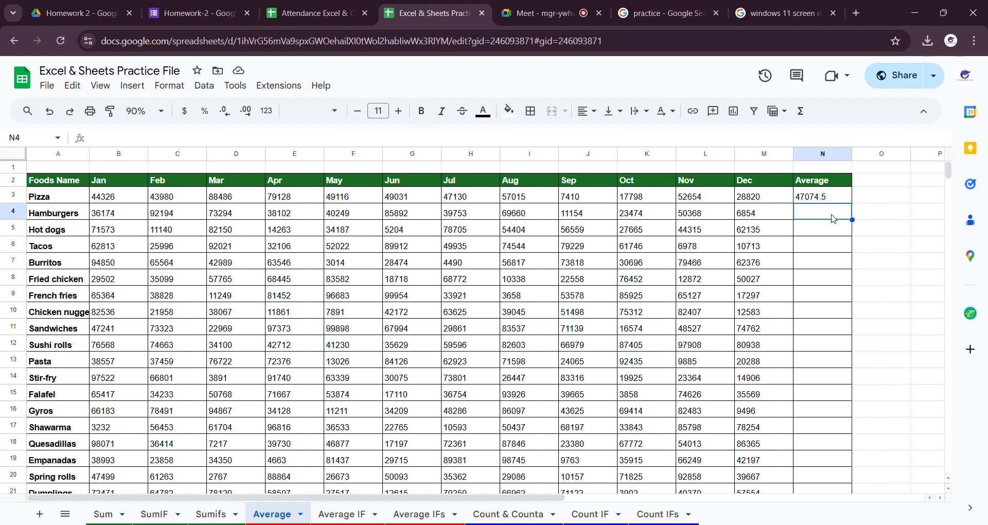
text(=)
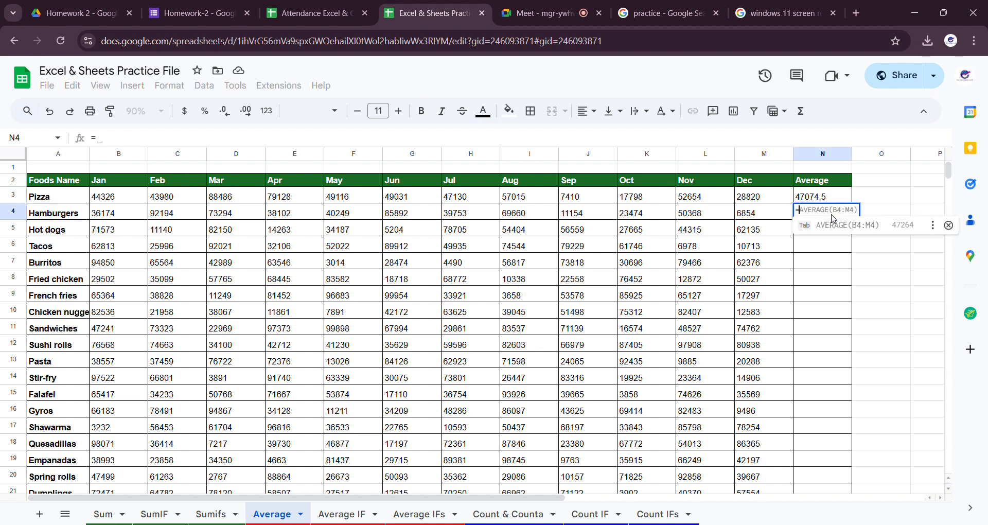
text(ave)
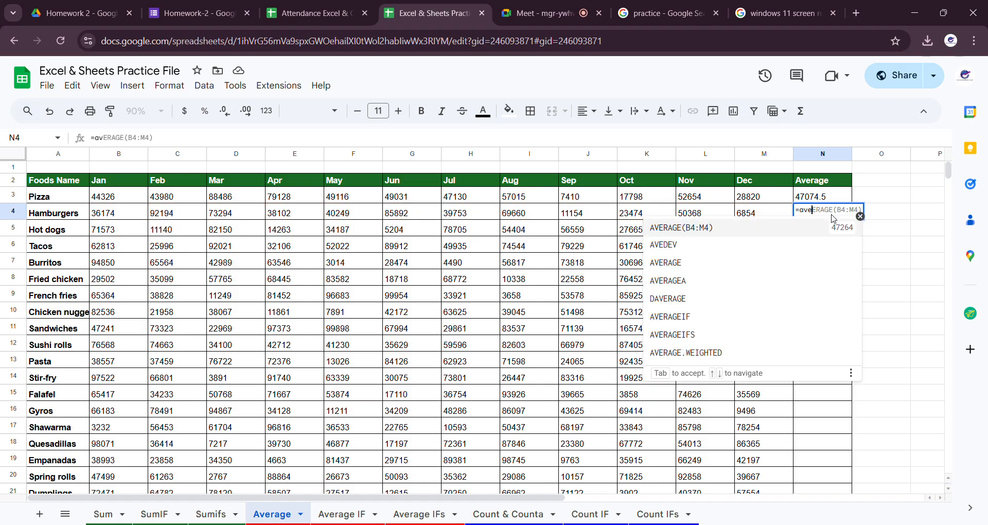
text(rage)
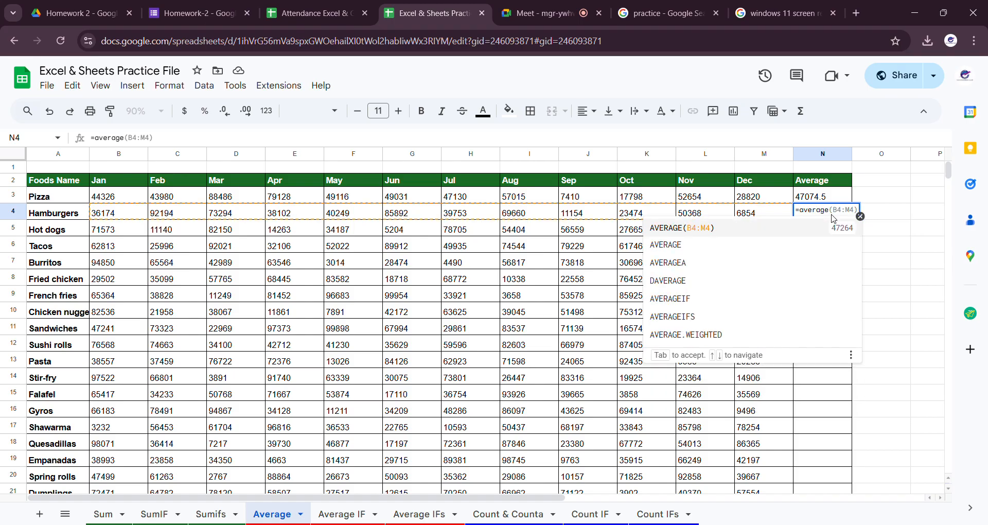
click(680, 251)
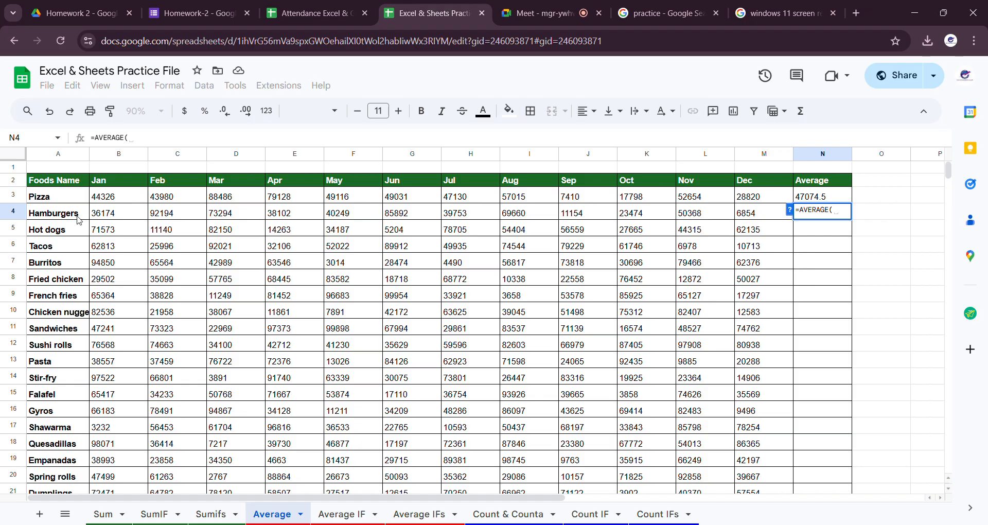
click(114, 215)
drag(115, 217, 755, 215)
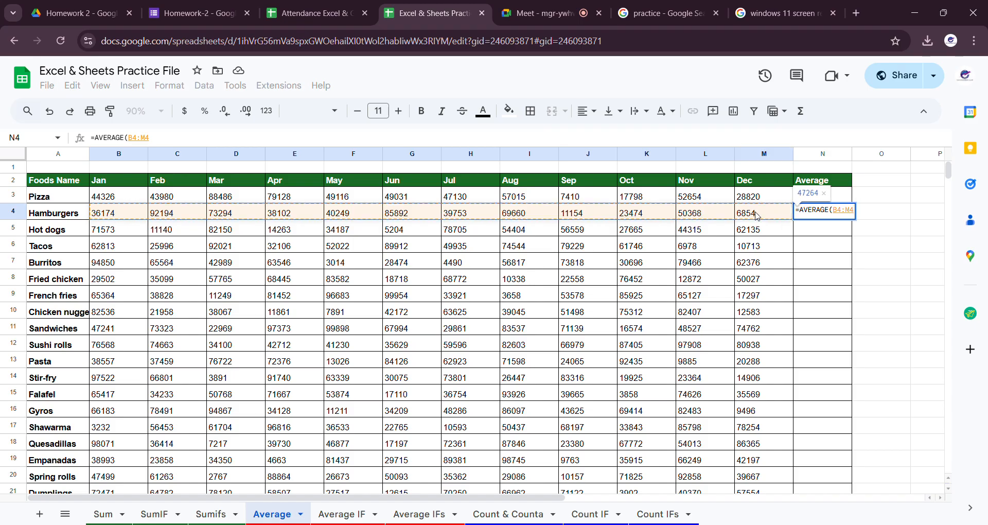
key(Return)
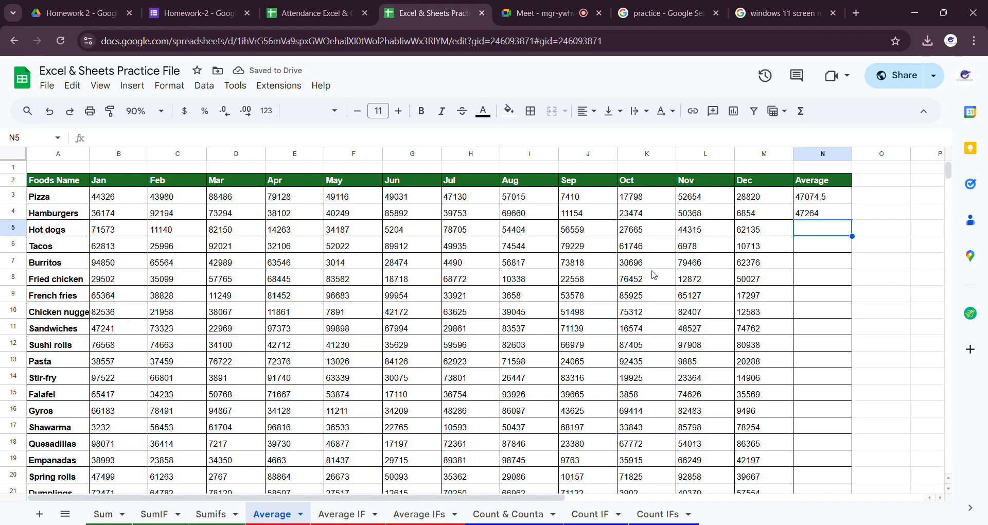
Step: Fill Pizza's AVERAGE formula from N3 down through N22 to cover all the foods
click(818, 249)
click(817, 263)
click(820, 296)
click(821, 330)
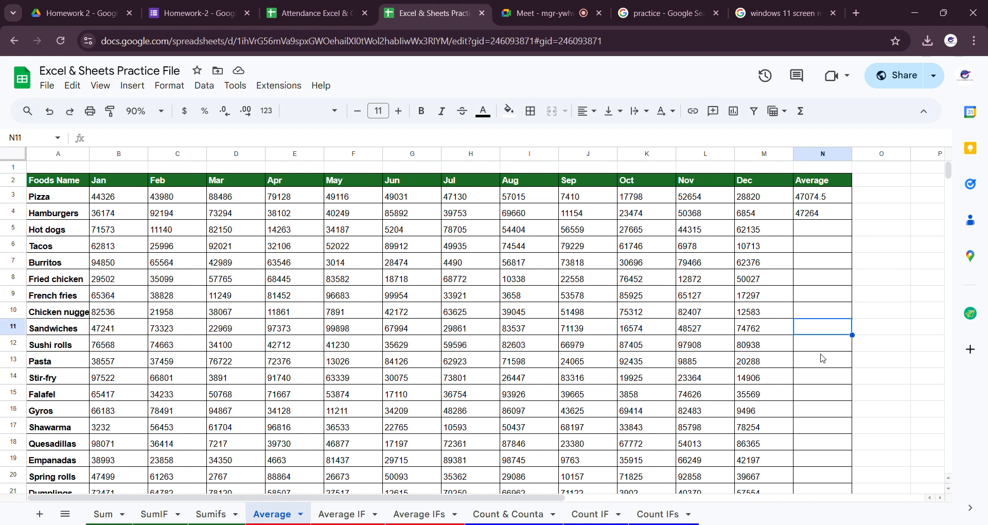
click(828, 232)
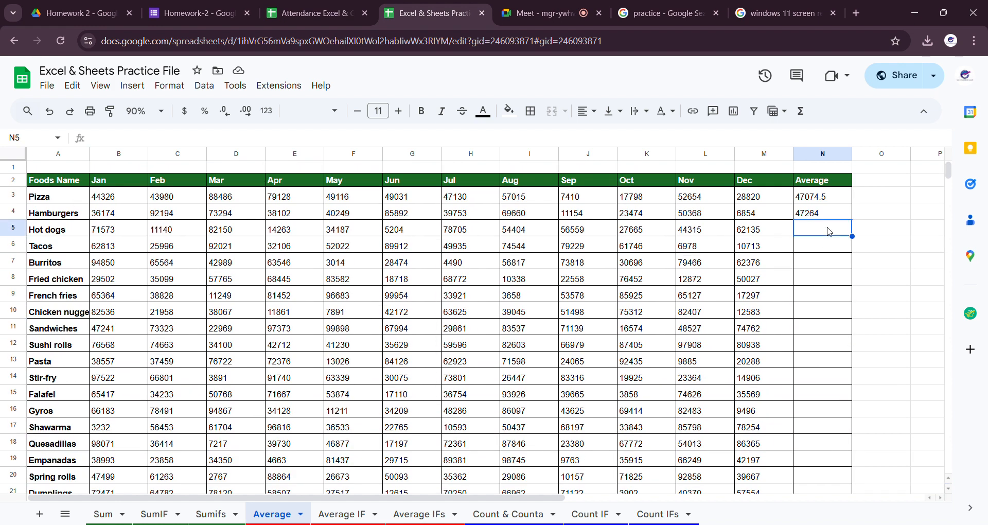
click(827, 203)
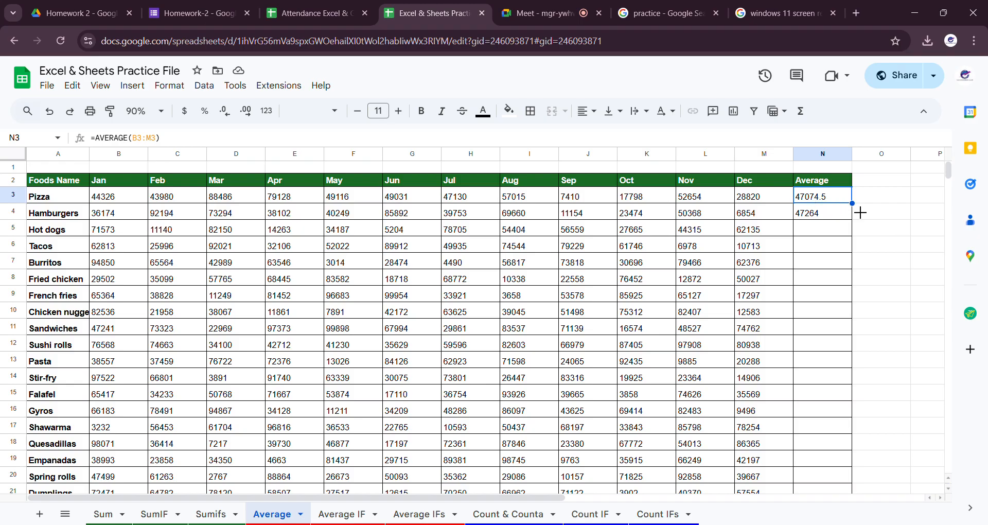
drag(860, 211, 847, 442)
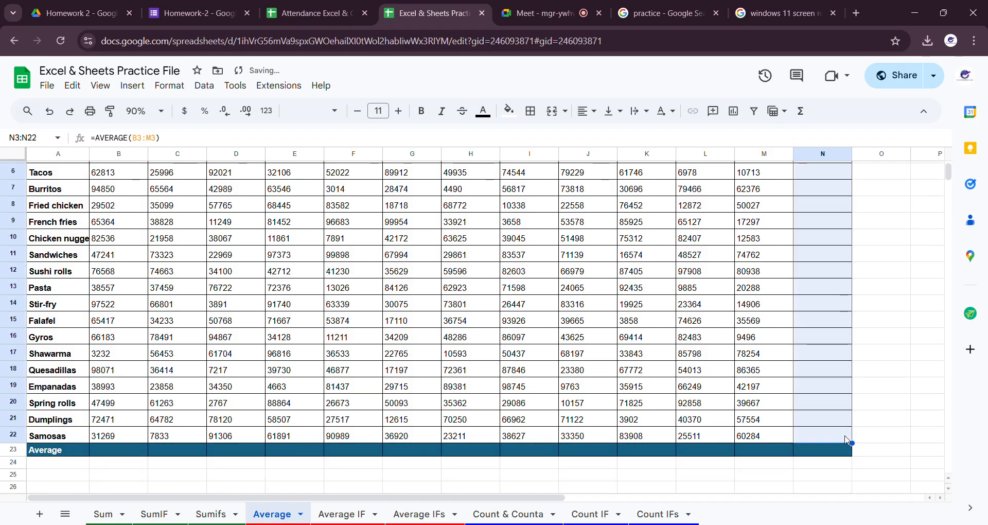
Step: Examine the filled averages in N3:N22 and check the copied formulas in N10 and N13
scroll(879, 379, up, 3)
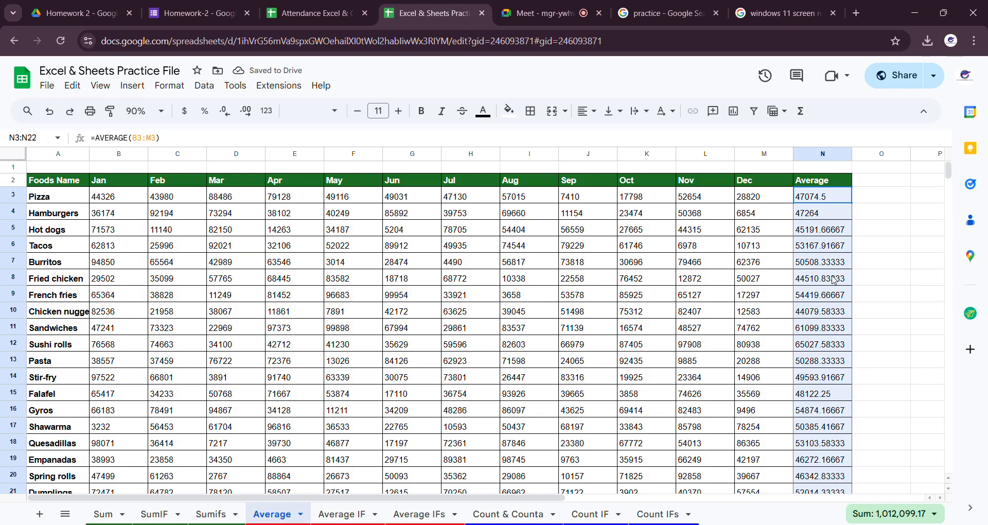
scroll(825, 343, down, 2)
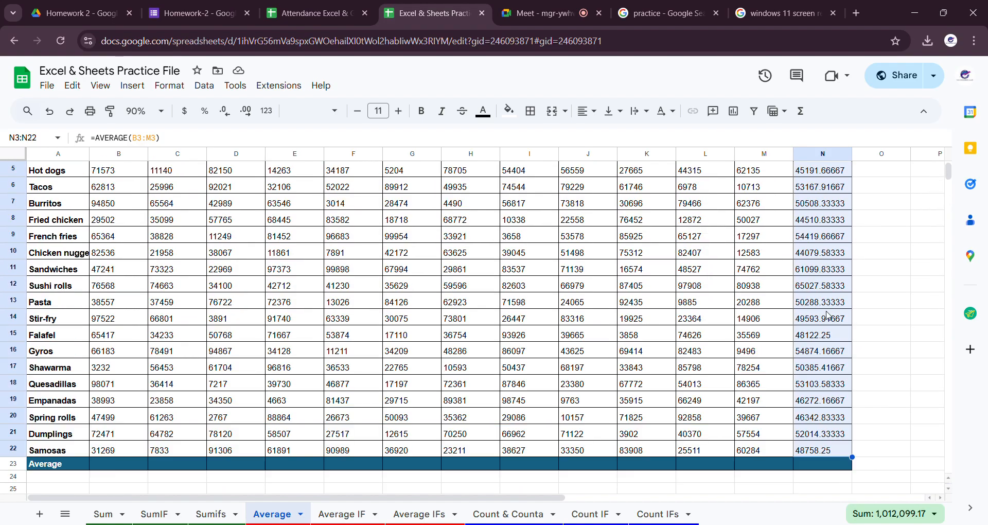
scroll(829, 235, up, 2)
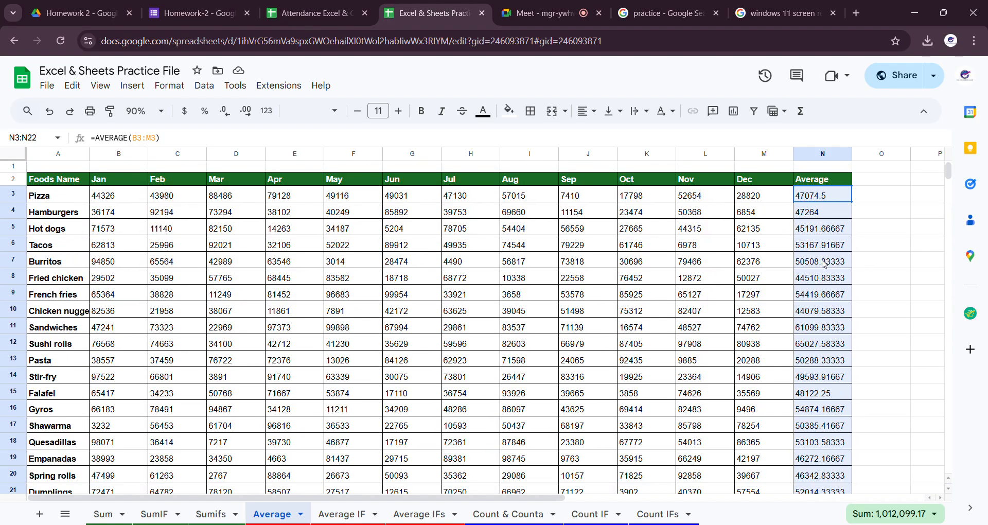
scroll(828, 380, down, 2)
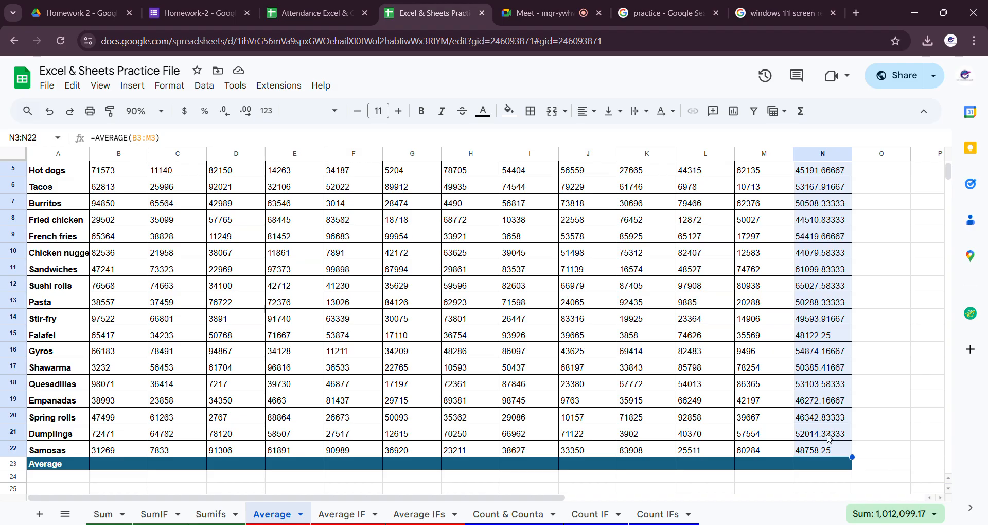
click(823, 254)
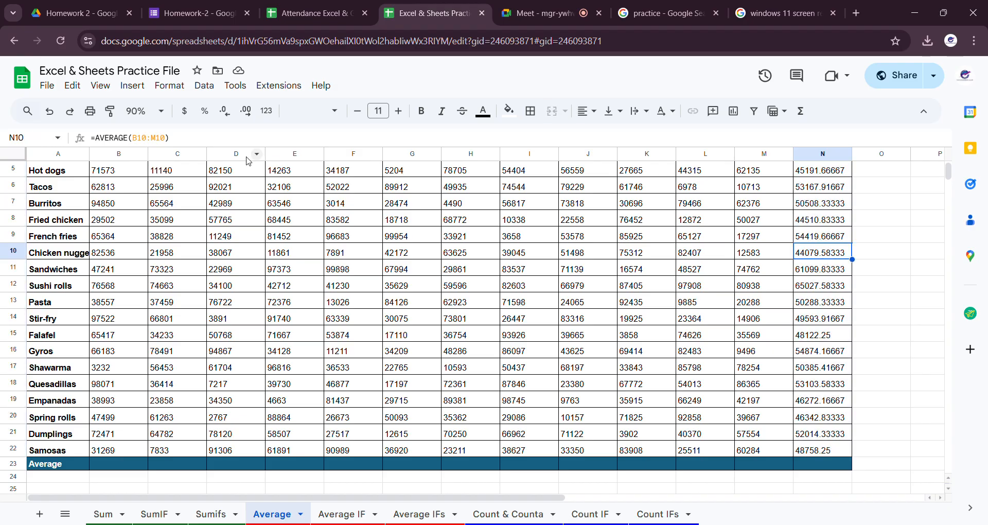
click(832, 305)
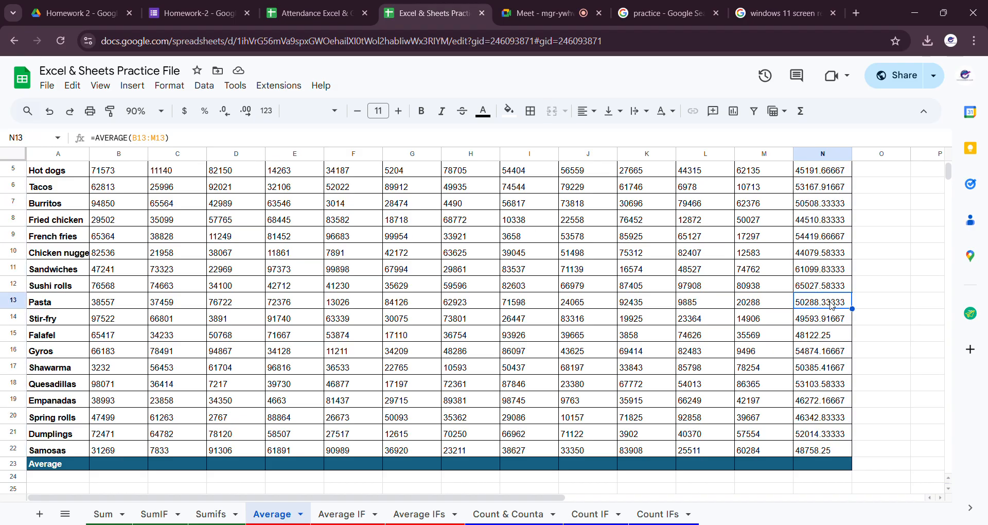
scroll(877, 372, up, 2)
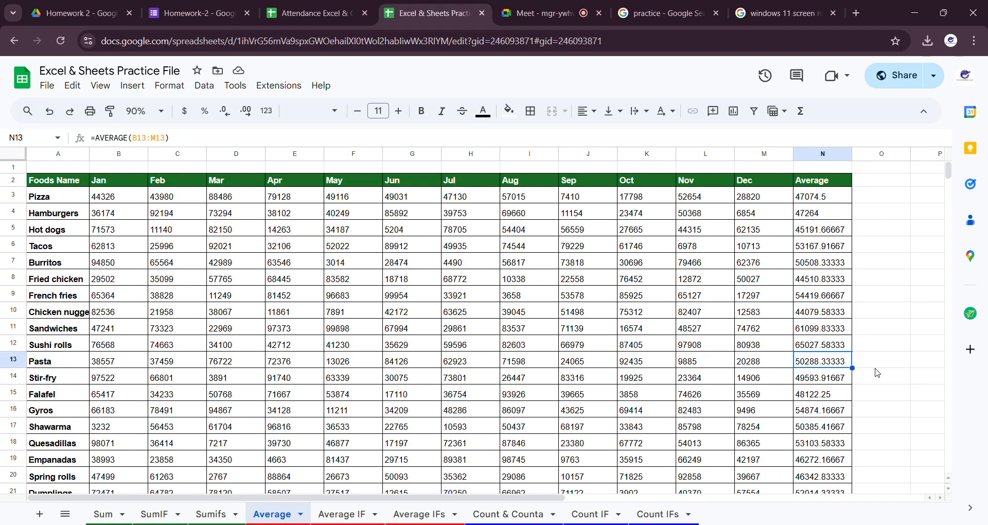
Step: Repeat the fill of the AVERAGE formula from N3 down to the Samosas row in N22
click(822, 202)
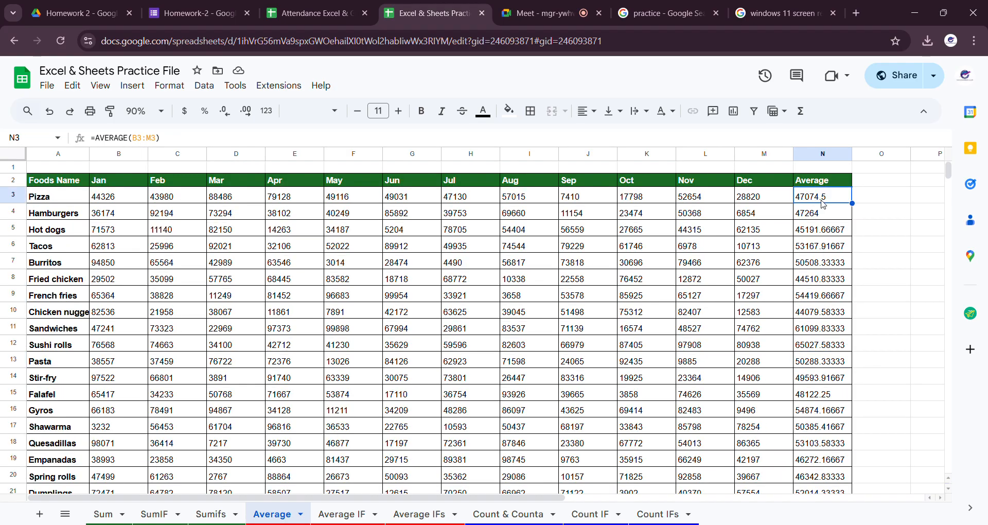
drag(852, 205, 849, 441)
scroll(874, 412, up, 3)
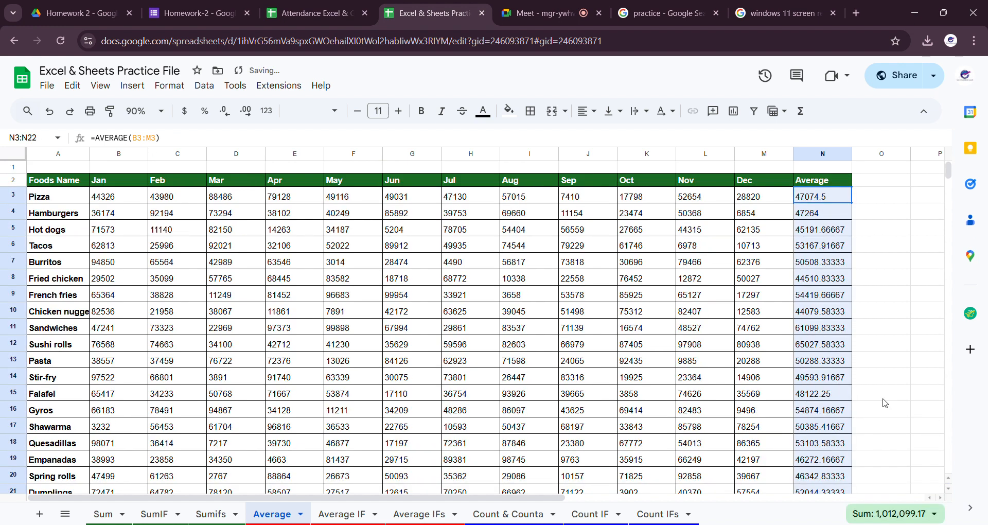
Step: Review the first three averages in N3:N5 and inspect the Hot dogs formula in N5
click(829, 334)
drag(823, 199, 825, 234)
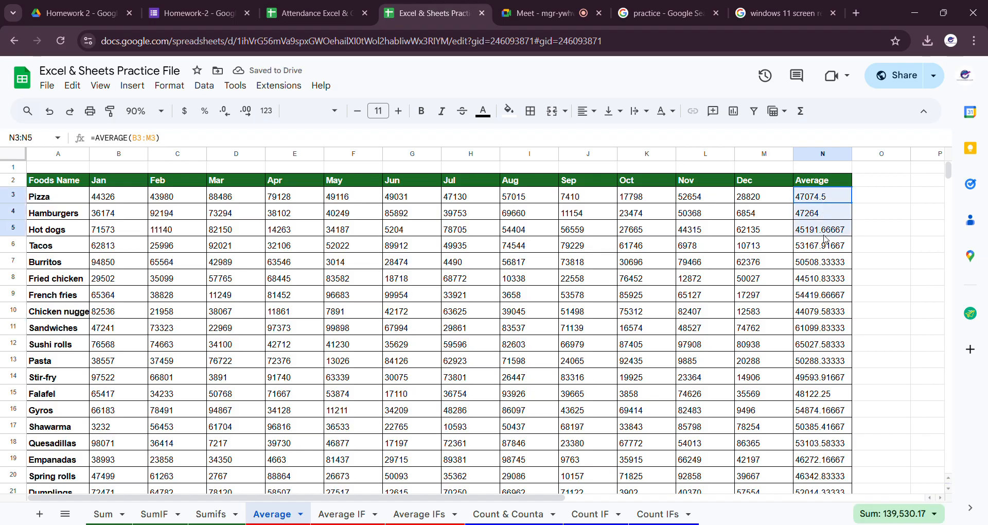
click(825, 235)
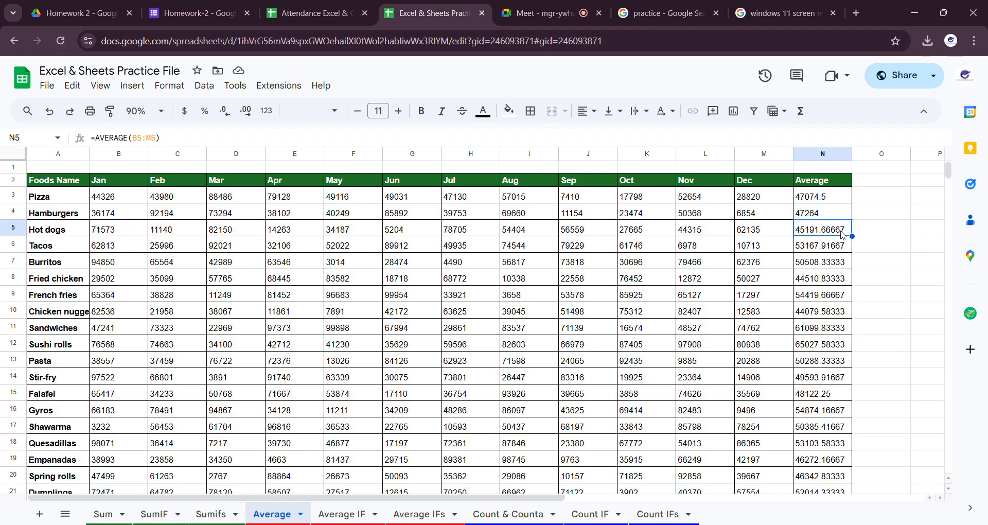
Step: Format the averages in N3:N22 to show two decimal places
drag(832, 202, 837, 448)
scroll(837, 432, up, 3)
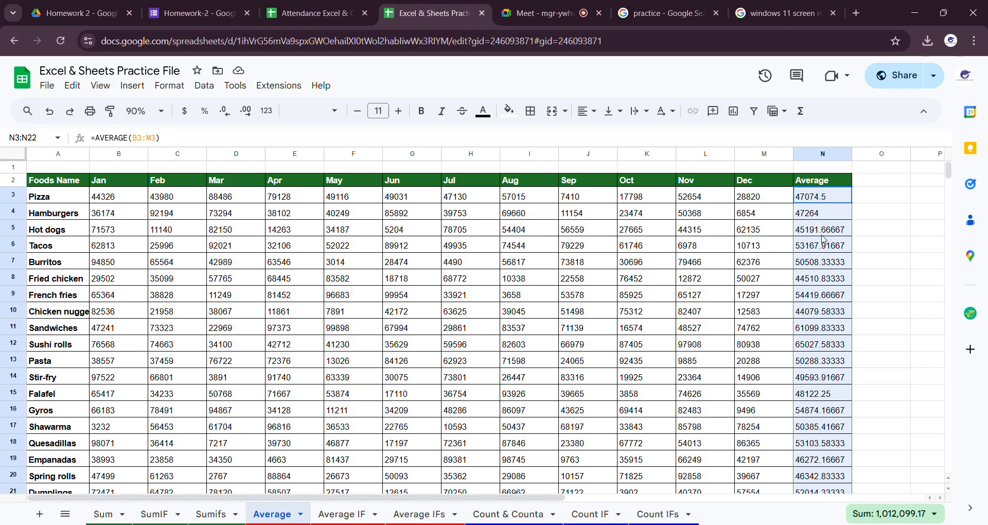
click(226, 112)
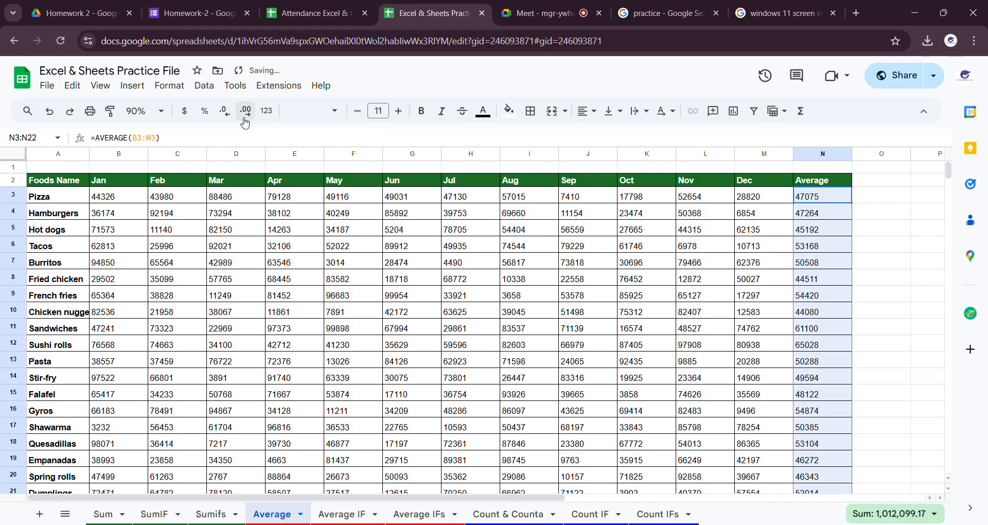
click(252, 122)
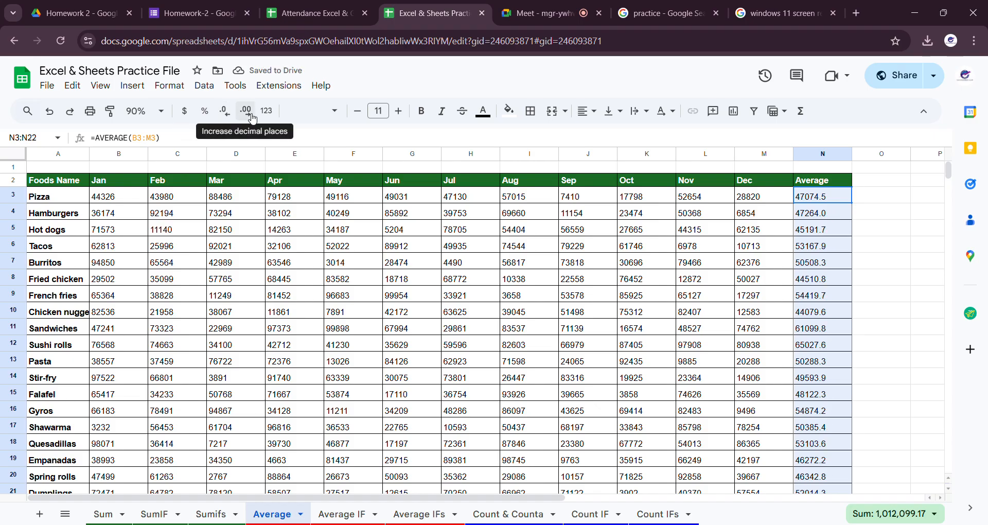
click(252, 119)
click(252, 119)
click(251, 119)
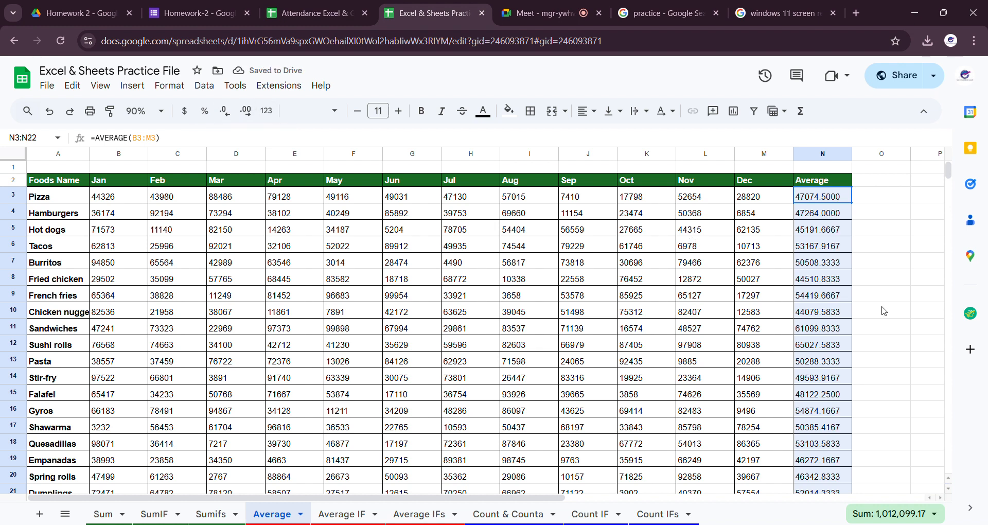
click(230, 119)
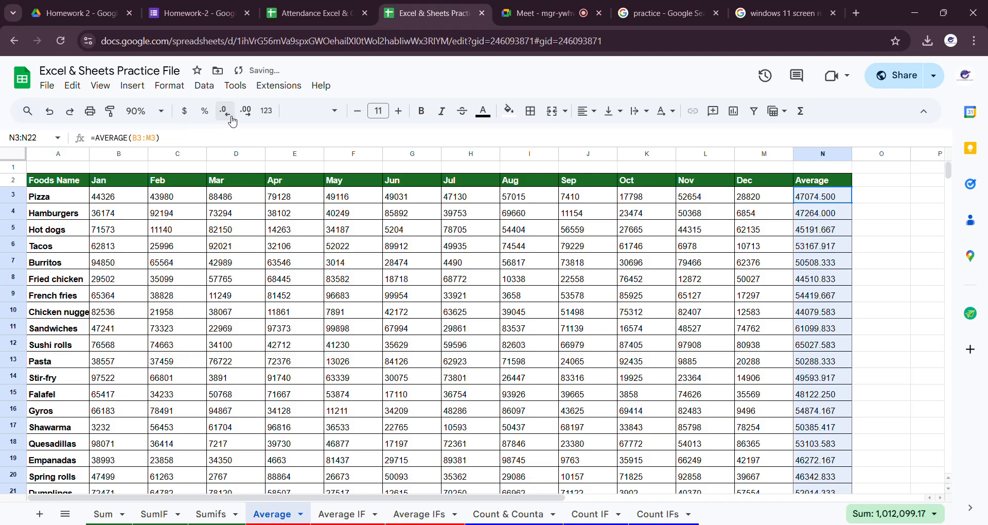
click(230, 118)
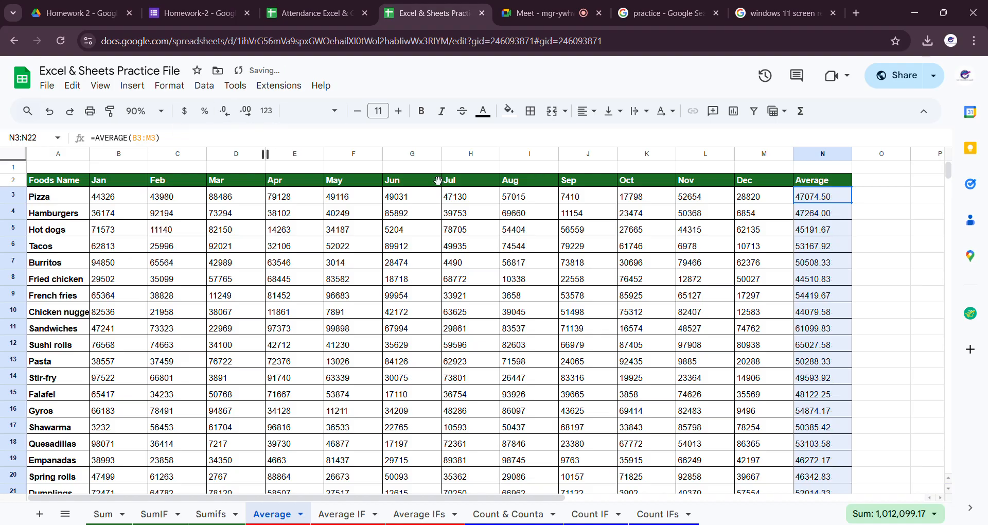
scroll(838, 368, down, 1)
scroll(838, 378, up, 1)
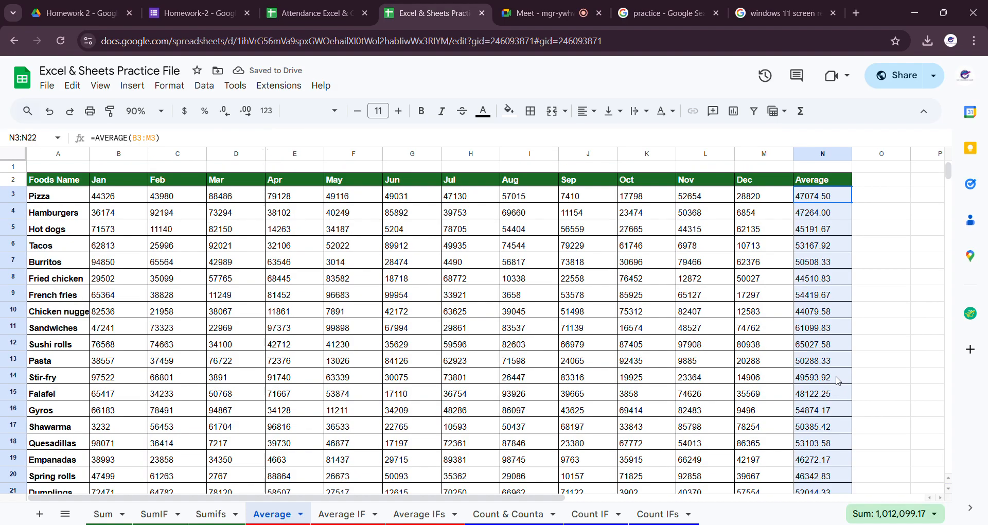
click(885, 332)
Step: Open the Average IF sheet and examine its Foods Name and Sales table and the Average Sales cell C4
scroll(509, 355, down, 2)
scroll(511, 360, up, 2)
scroll(513, 371, down, 2)
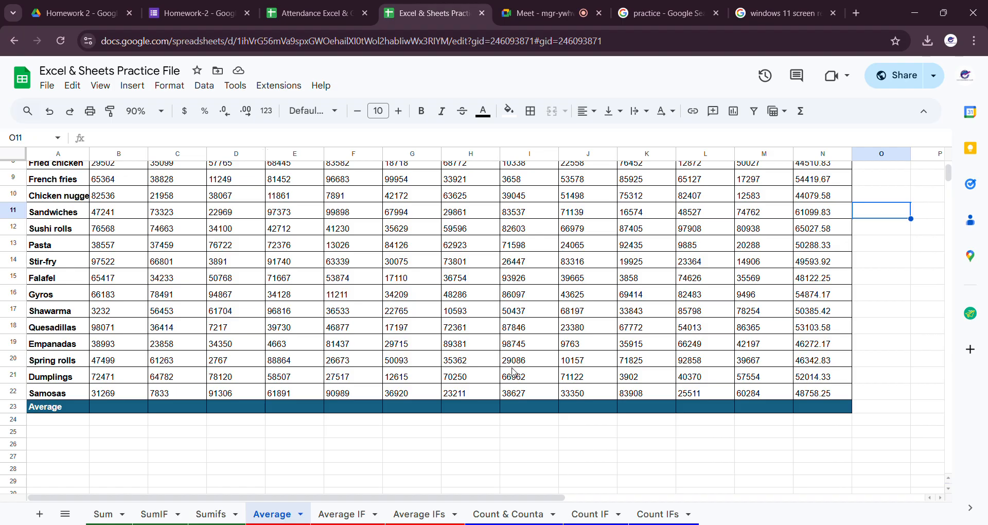
scroll(512, 370, up, 3)
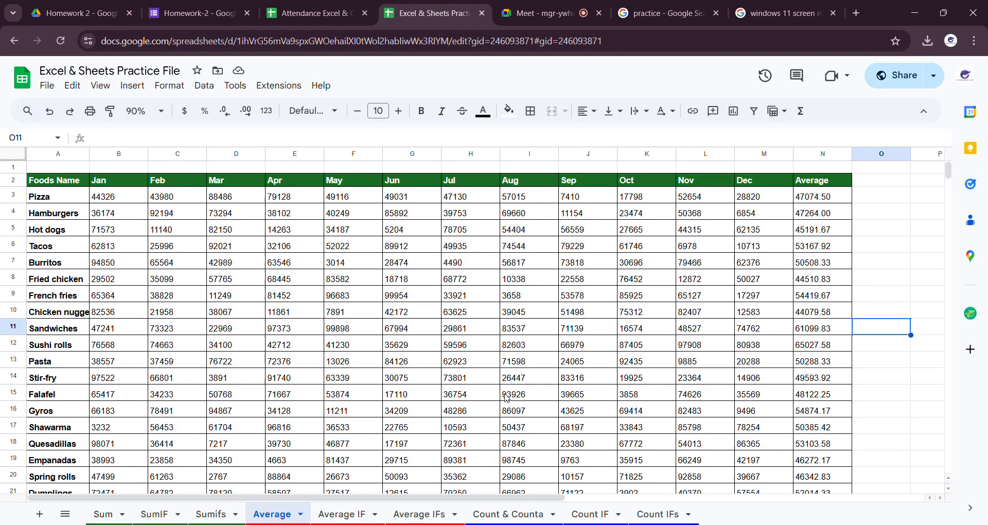
click(340, 514)
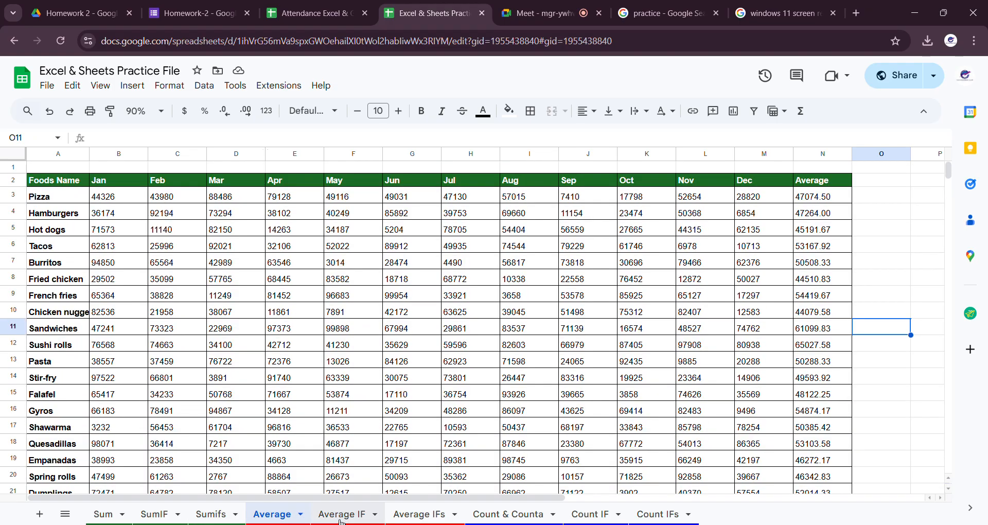
scroll(349, 417, down, 3)
scroll(349, 417, up, 3)
scroll(348, 416, down, 3)
scroll(349, 416, up, 3)
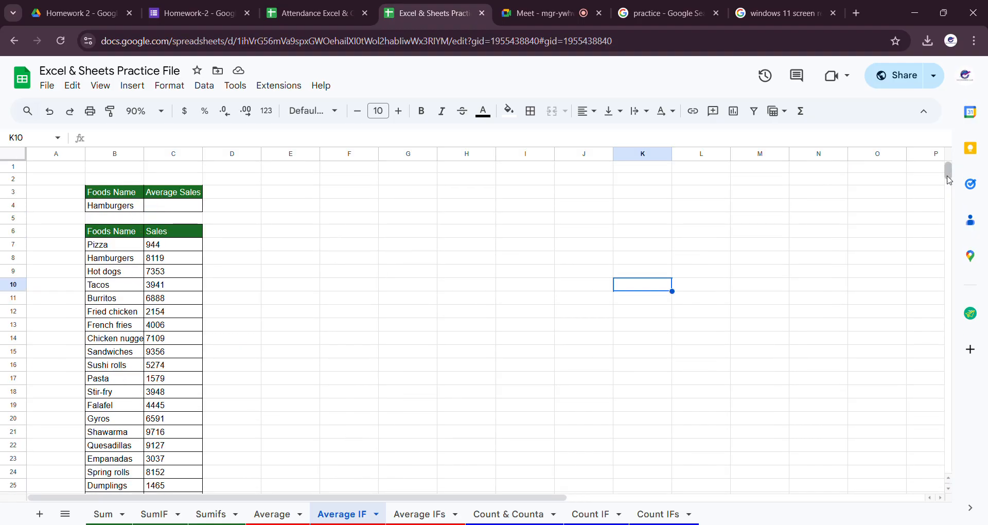
mouse_move(947, 172)
mouse_down()
mouse_move(946, 322)
mouse_move(911, 394)
mouse_move(926, 362)
mouse_move(934, 168)
mouse_up()
click(187, 208)
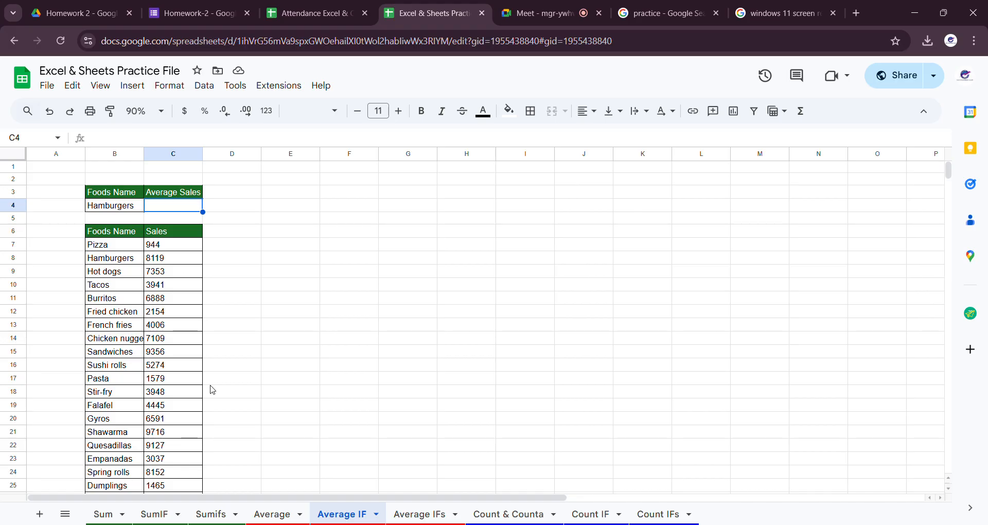
Step: Go to the SumIF sheet and review its food sales table and the lookup food name in E8
click(153, 514)
scroll(225, 445, up, 2)
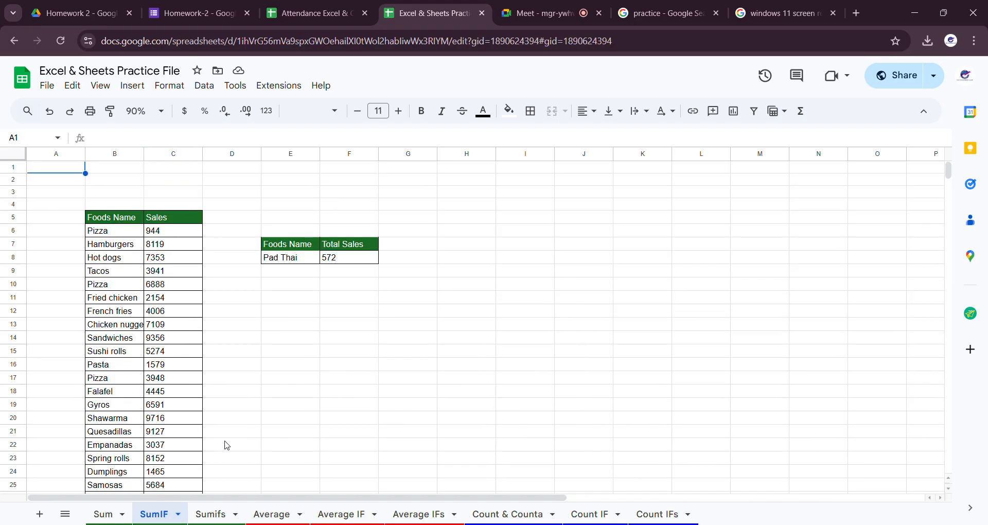
drag(77, 204, 199, 271)
scroll(213, 334, up, 10)
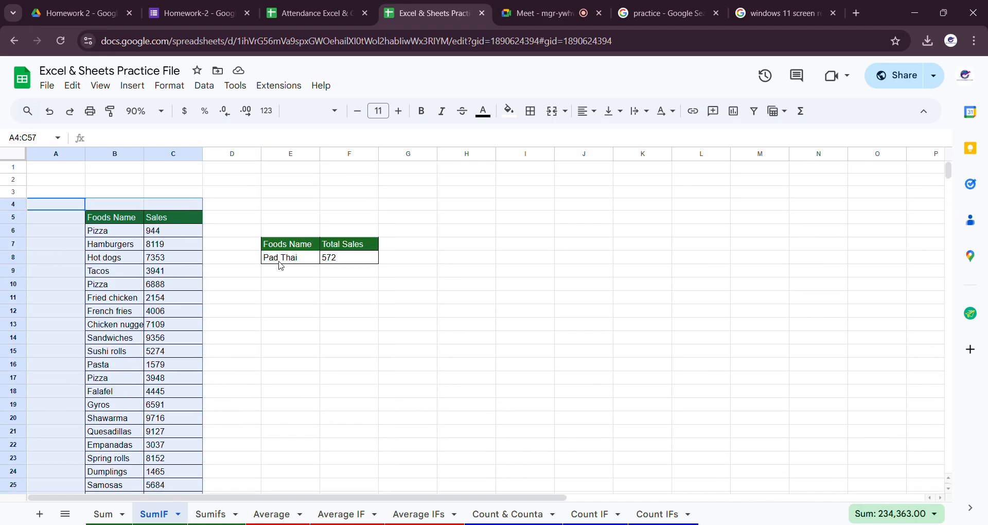
click(280, 262)
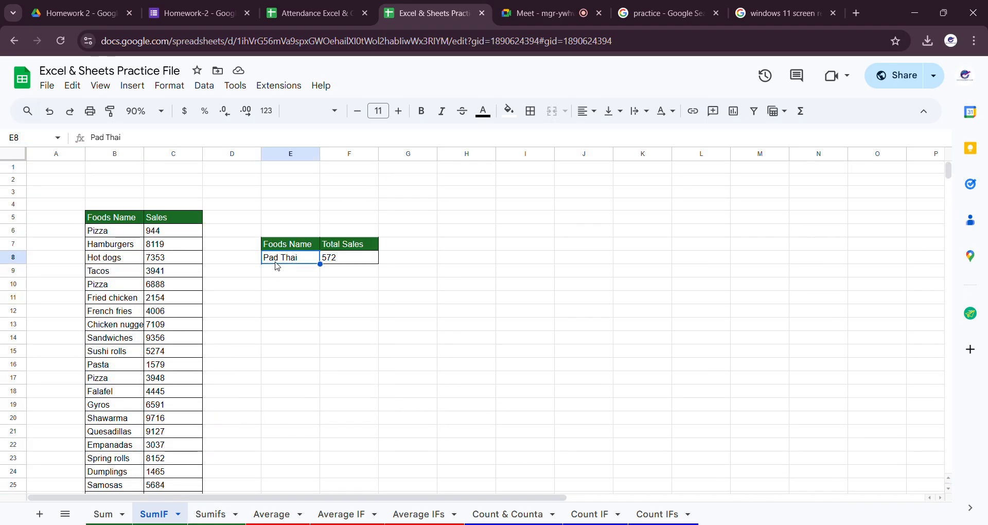
Step: Replace the lookup food in E8 with Hot dogs, copied from B8
click(109, 257)
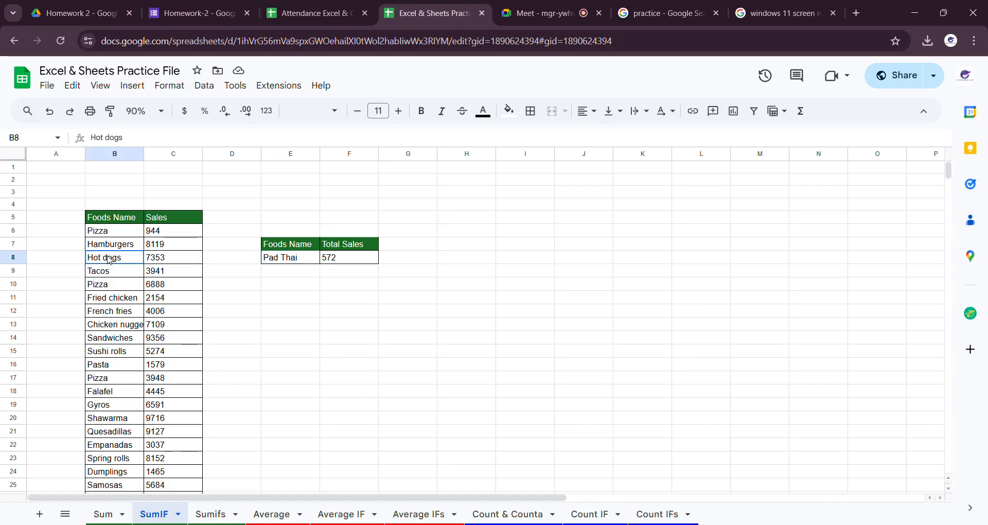
key(ctrl+c)
click(282, 262)
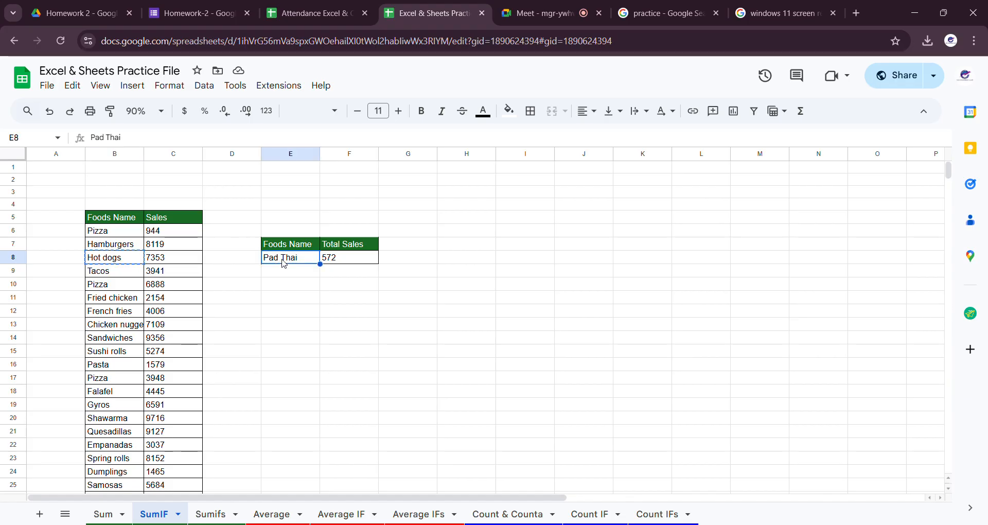
key(ctrl+v)
click(287, 324)
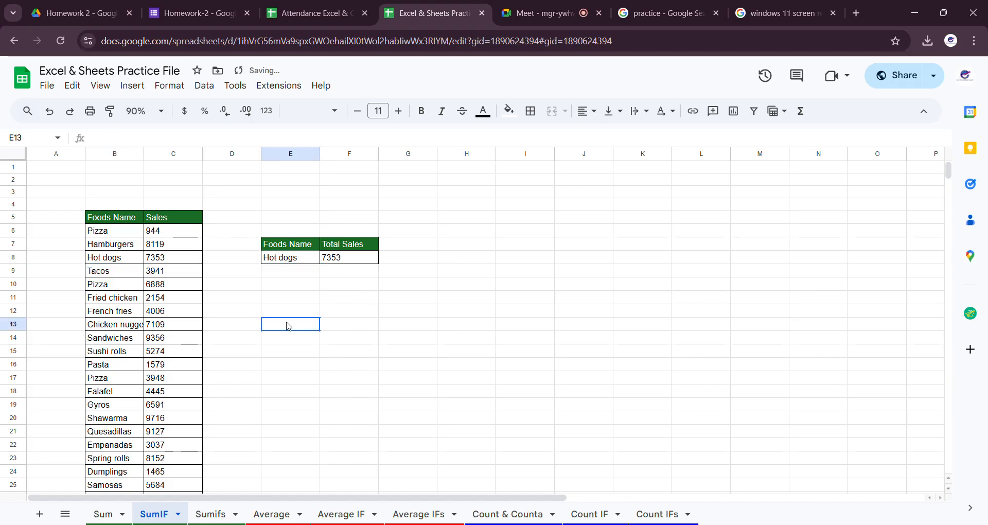
Step: Examine how the SUMIF formula in F8 relates to the criterion in E8 and the foods listed in column B
click(292, 262)
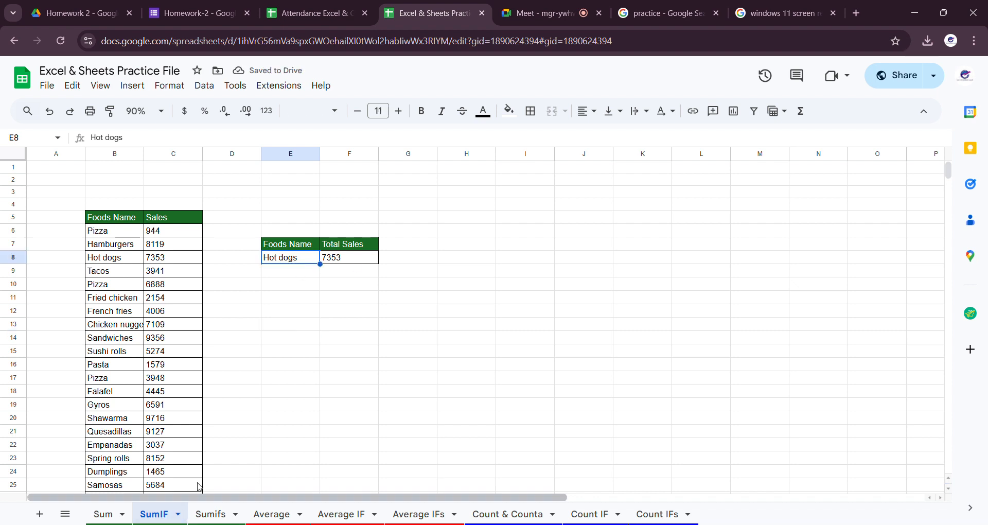
drag(56, 167, 222, 463)
scroll(236, 425, up, 10)
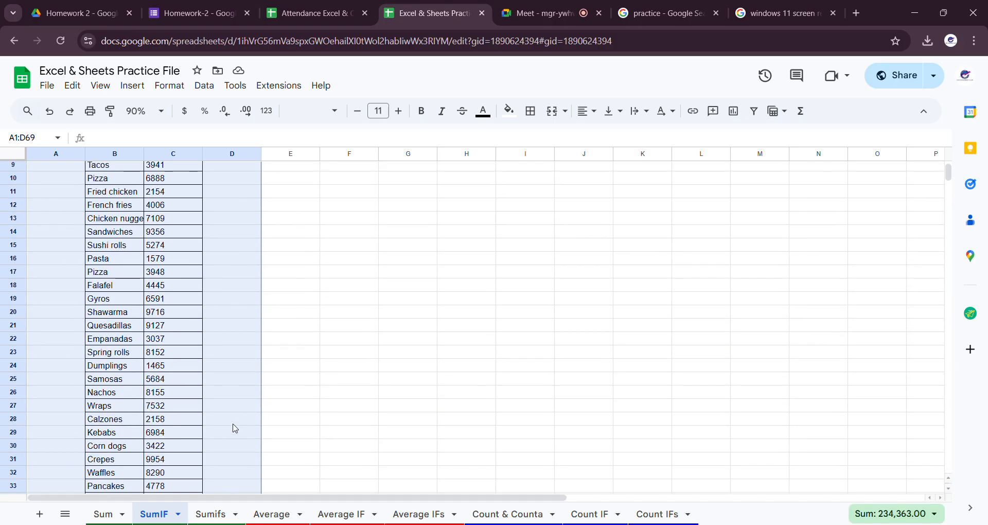
scroll(235, 428, up, 2)
click(348, 260)
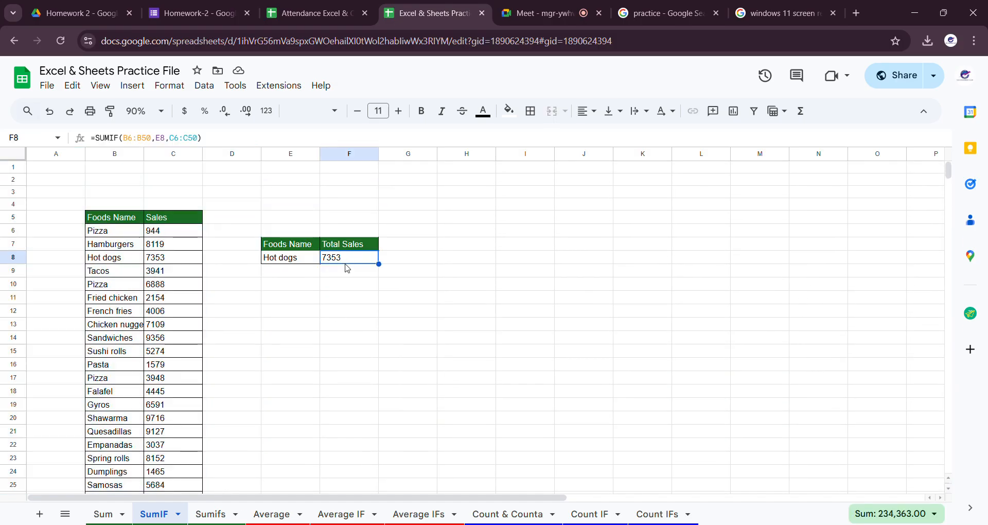
click(110, 289)
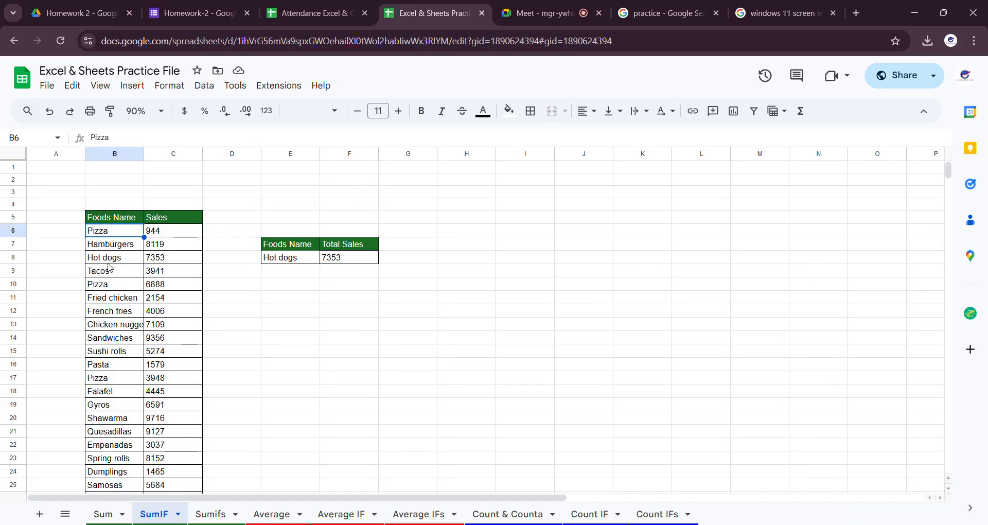
click(117, 325)
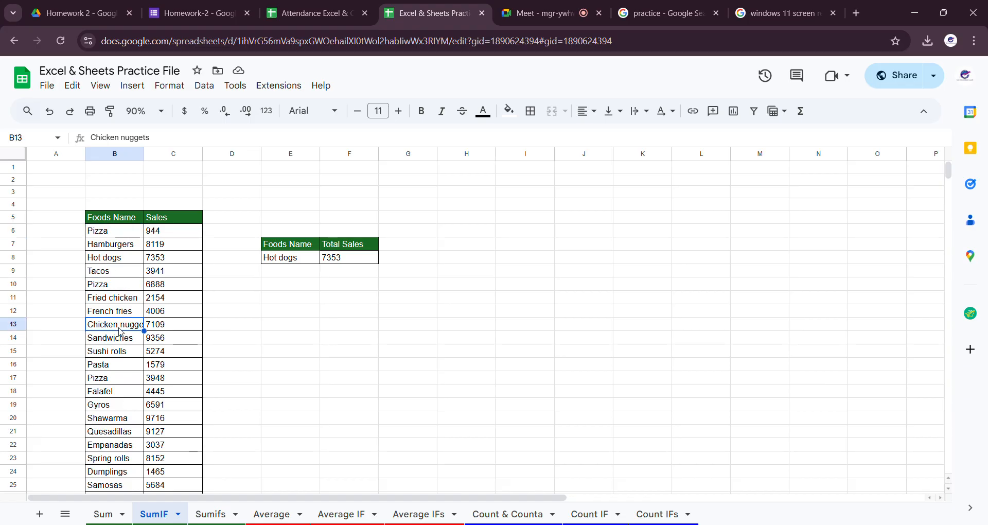
scroll(126, 421, down, 5)
click(126, 421)
scroll(127, 422, up, 5)
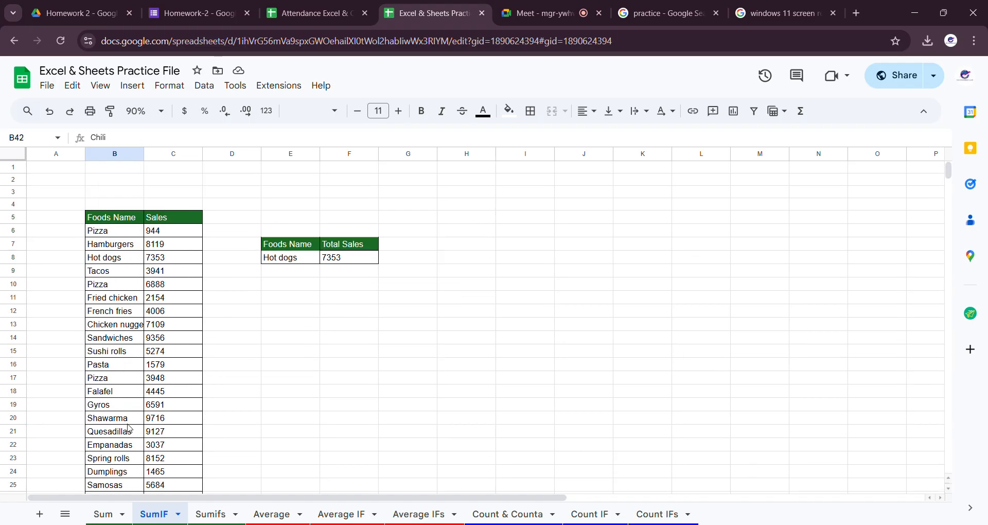
click(282, 260)
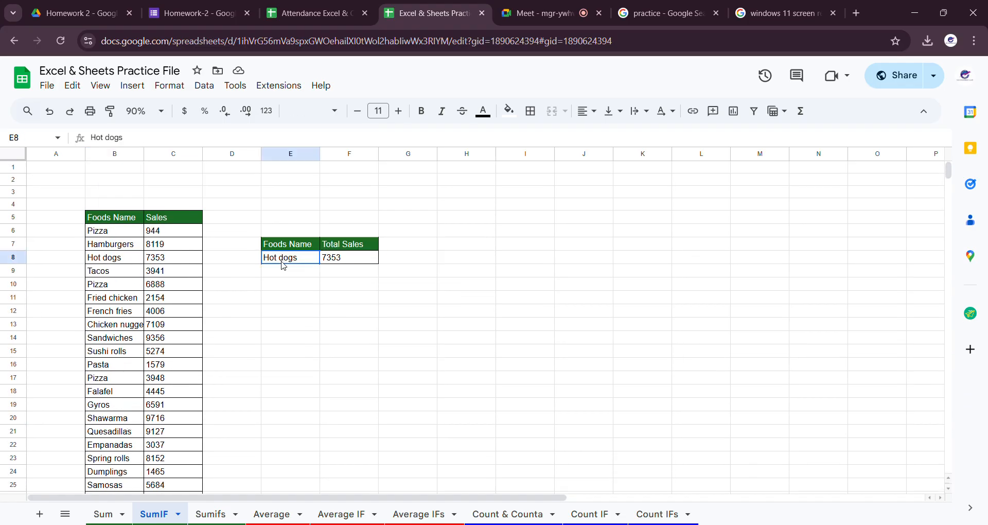
click(350, 264)
Step: Replace the lookup food in E8 with Pizza, copied from B6, and check its Total Sales formula in F8
click(109, 233)
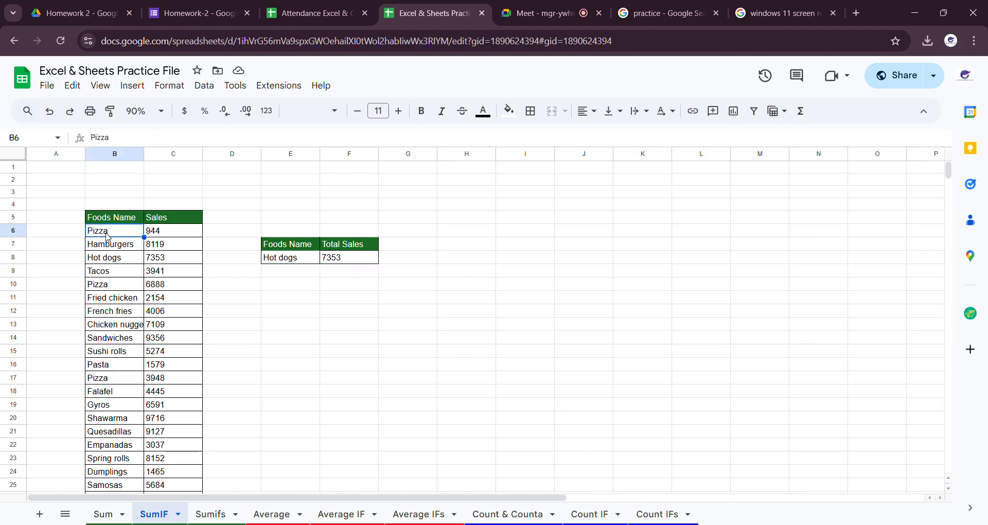
key(ctrl+c)
click(286, 260)
key(ctrl+v)
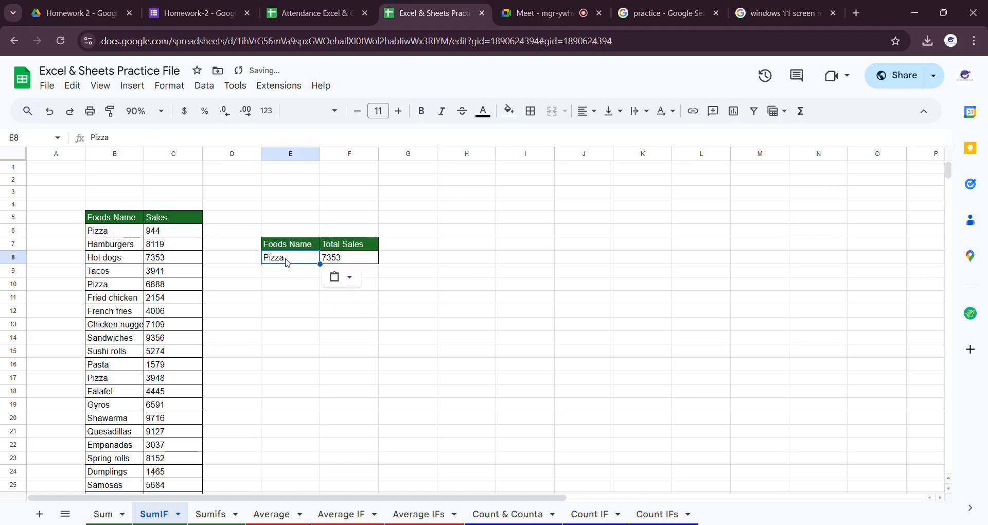
click(460, 272)
click(363, 263)
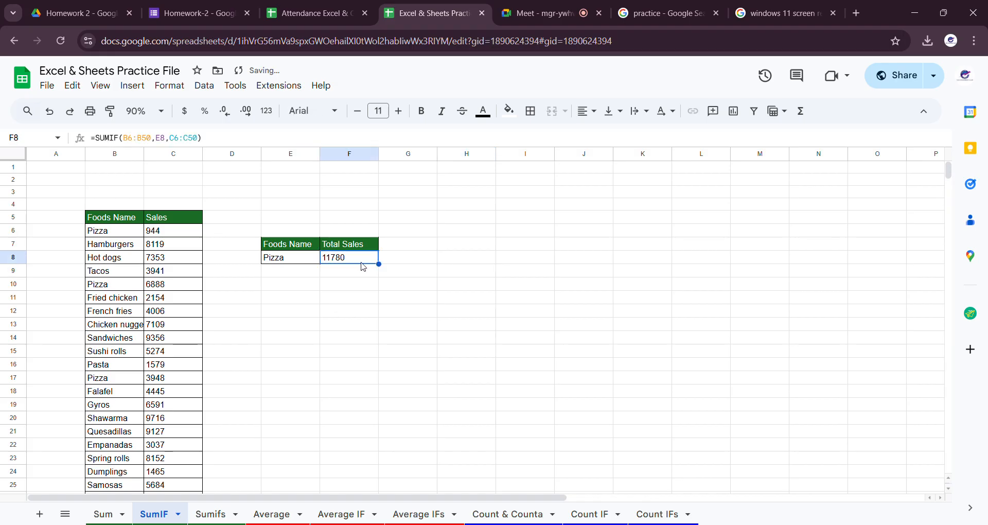
Step: Return to the Average IF sheet and replace the food name in B4 with Pizza, copied from B7
click(355, 514)
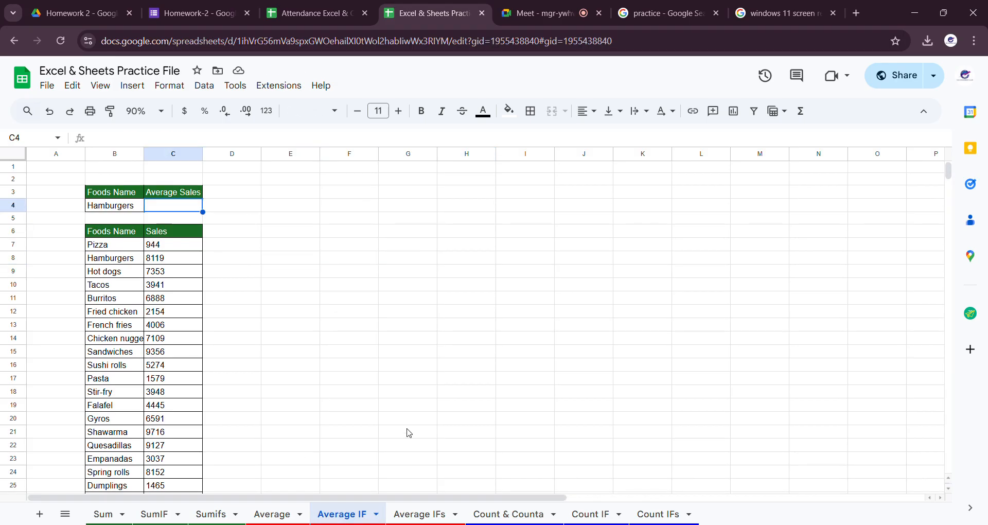
click(449, 315)
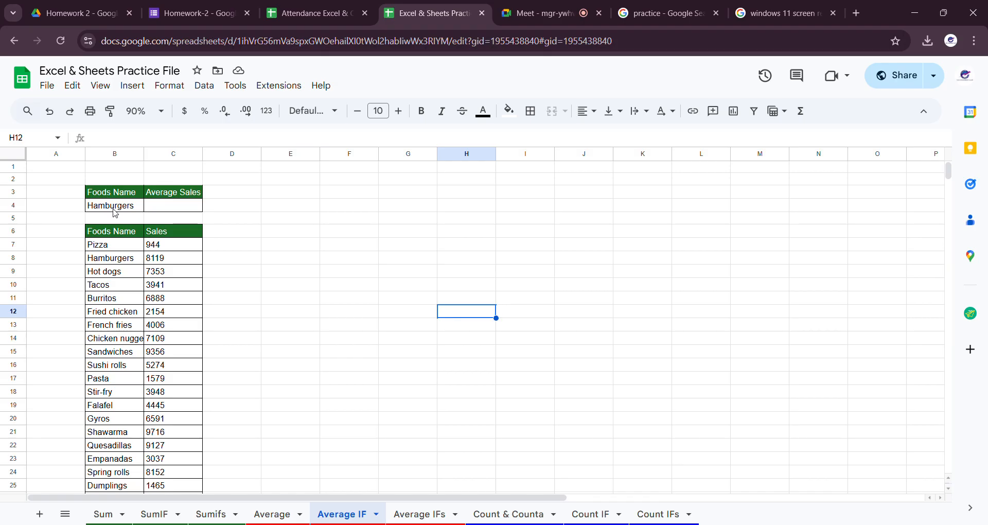
click(115, 211)
click(182, 208)
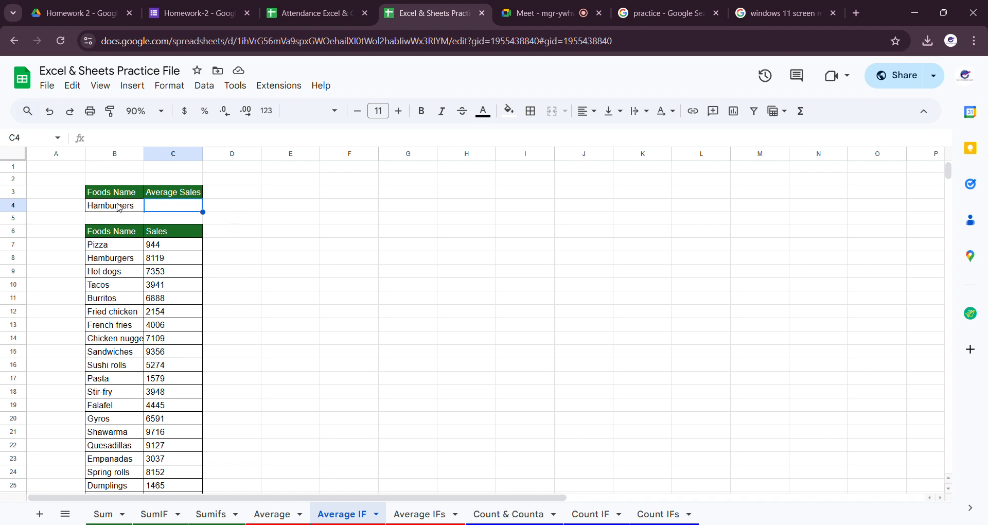
click(115, 248)
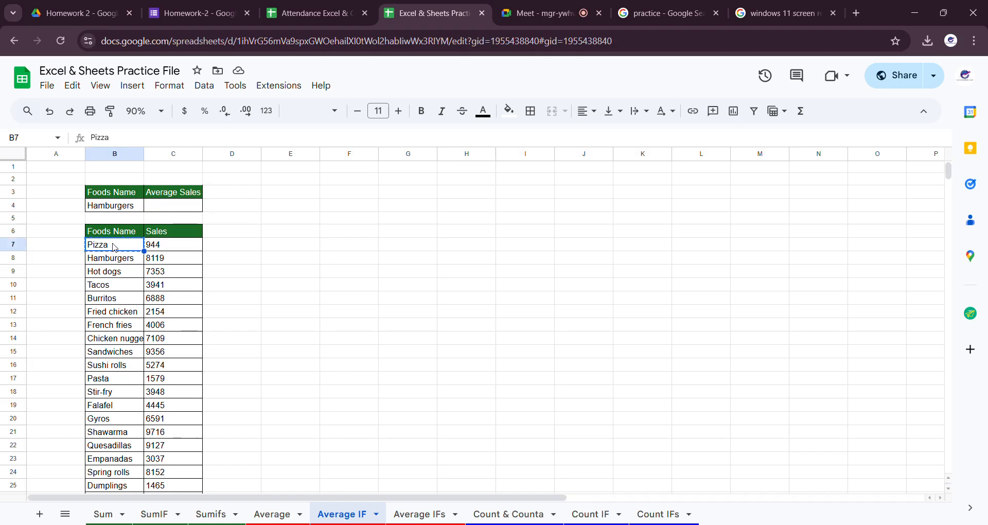
click(118, 206)
key(ctrl+v)
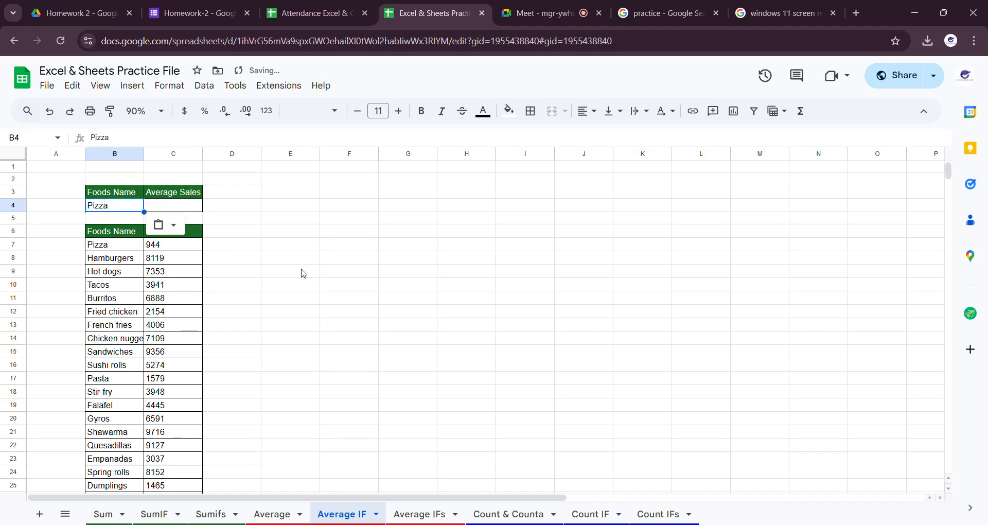
Step: Paste another copy of the Pizza cell into H7 beside the sales table
click(473, 257)
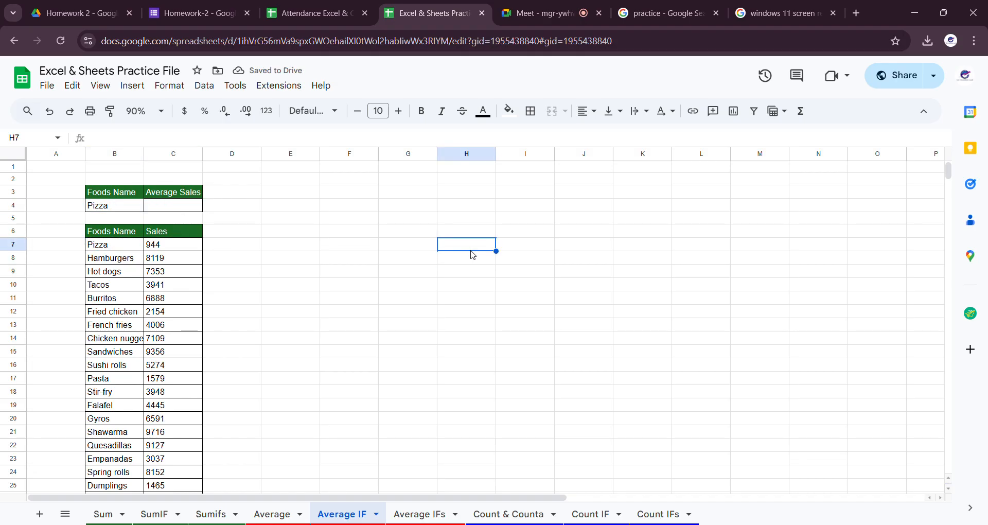
key(ctrl+v)
click(466, 271)
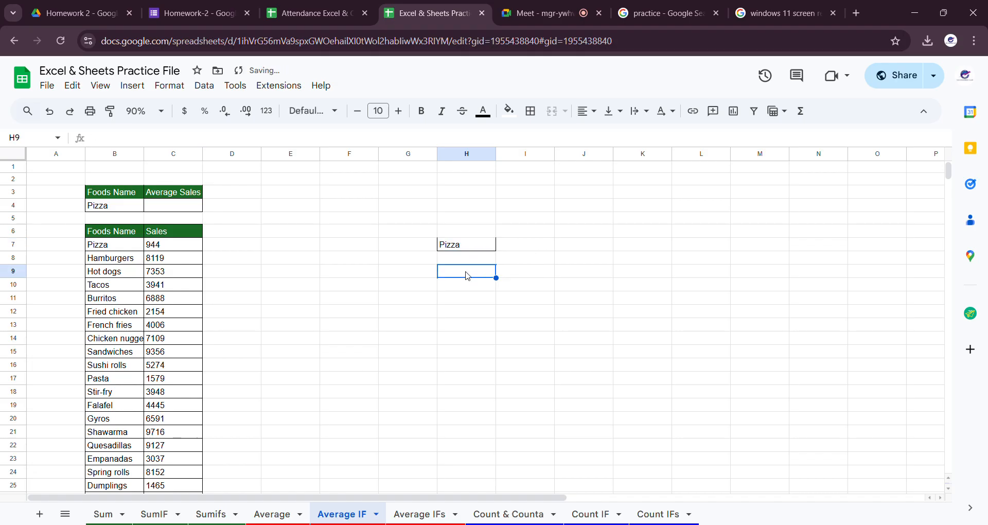
Step: Paste the copied Pizza cell into H9 and H11 as further example rows beside the sales table
key(ctrl+v)
click(470, 299)
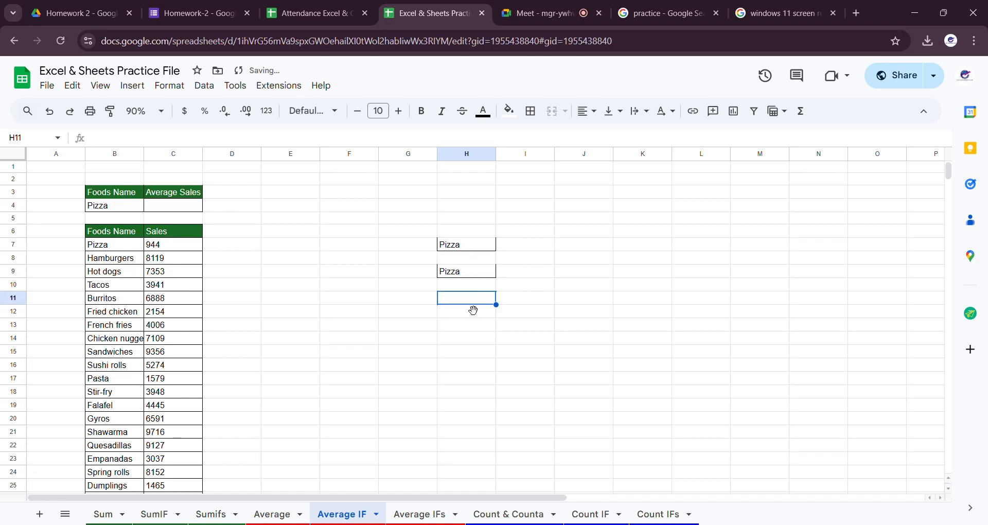
key(ctrl+v)
Step: Enter the example sales 10, 20 and 30 in I7, I9 and I11 beside the Pizza entries
click(528, 246)
text(10)
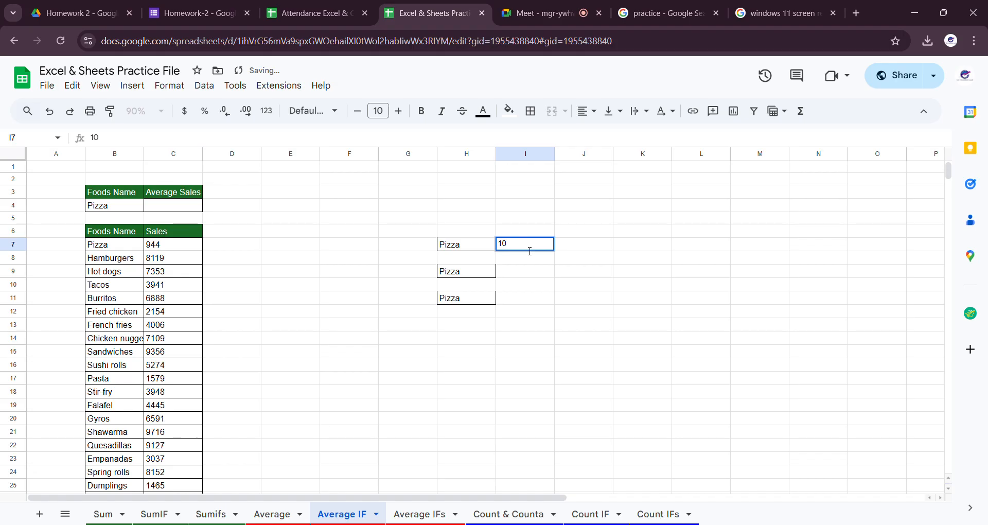
click(535, 276)
text(20)
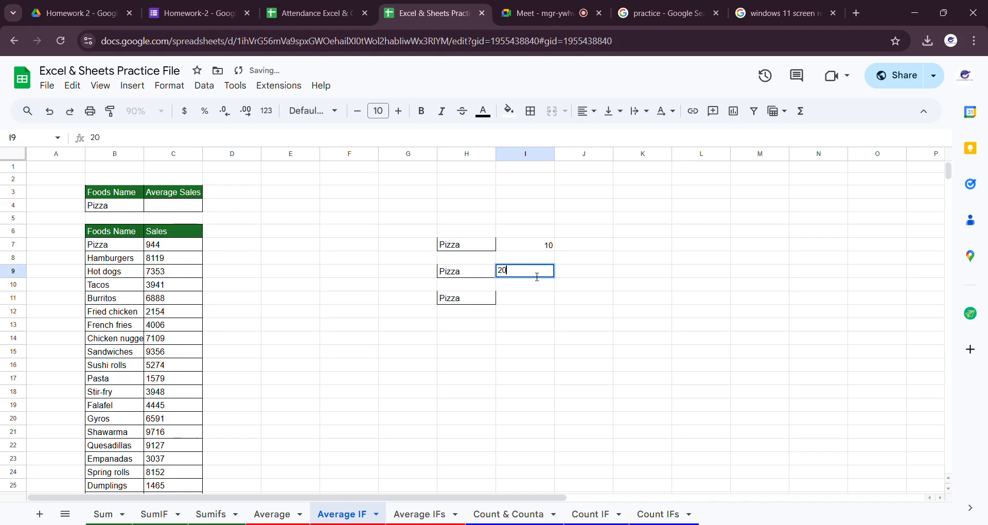
click(531, 299)
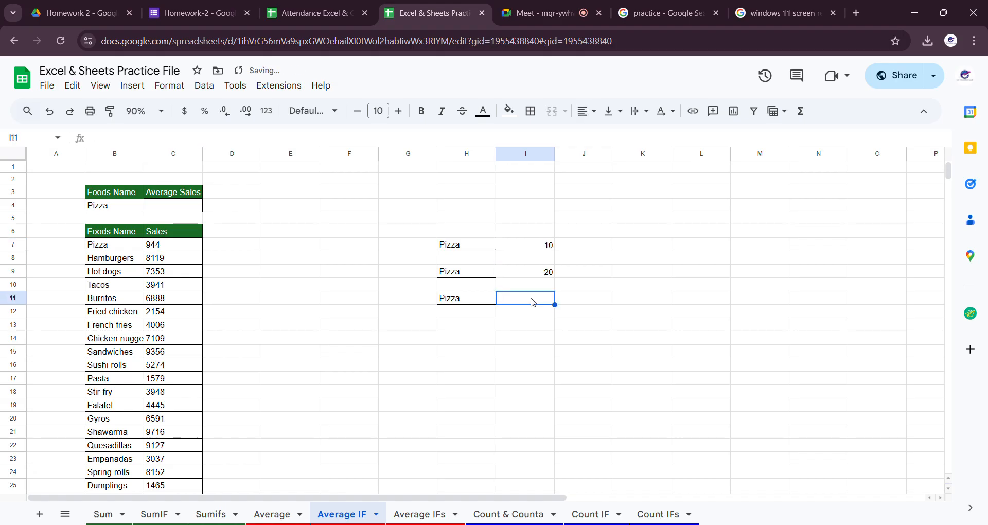
text(20)
key(BackSpace)
key(BackSpace)
text(30)
click(532, 378)
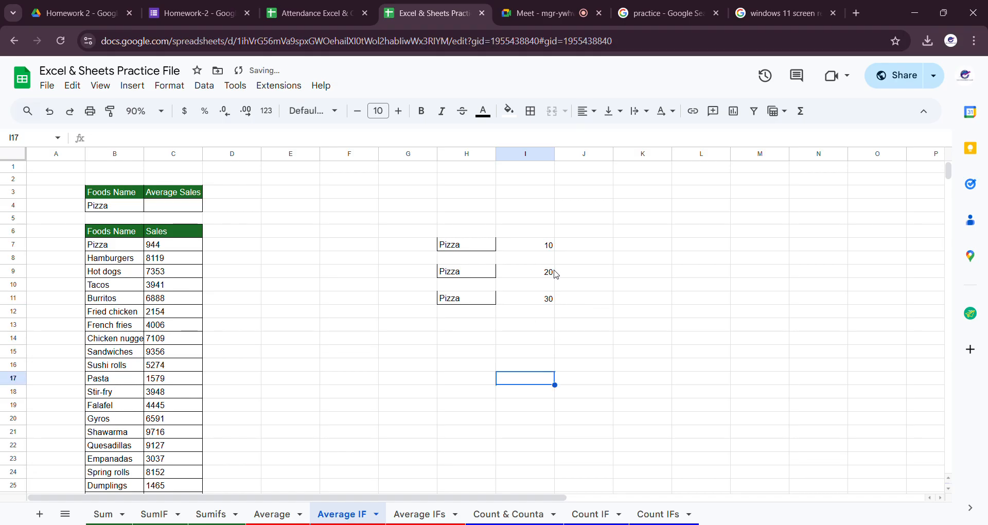
Step: Review the three Pizza entries with their sales and enter their sum, 60, in K9
drag(467, 246, 468, 309)
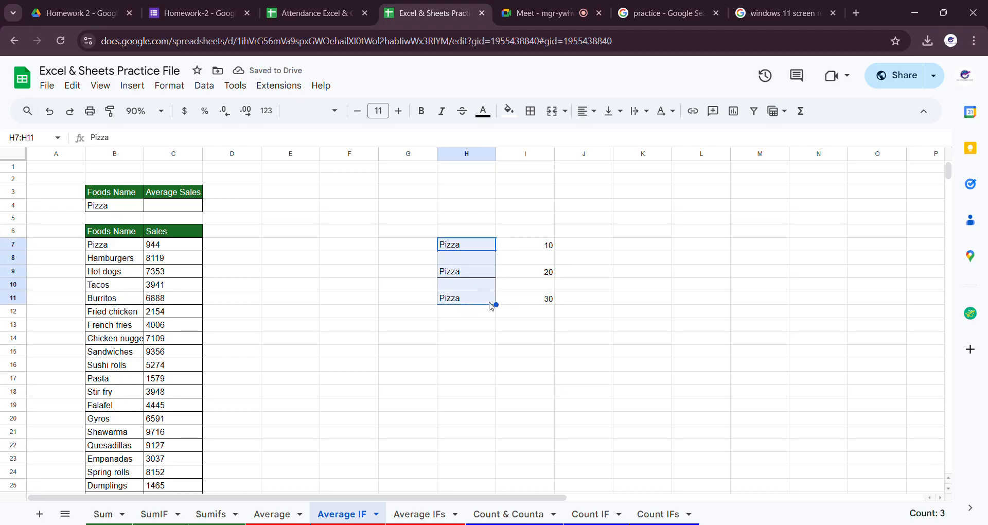
click(542, 303)
click(548, 248)
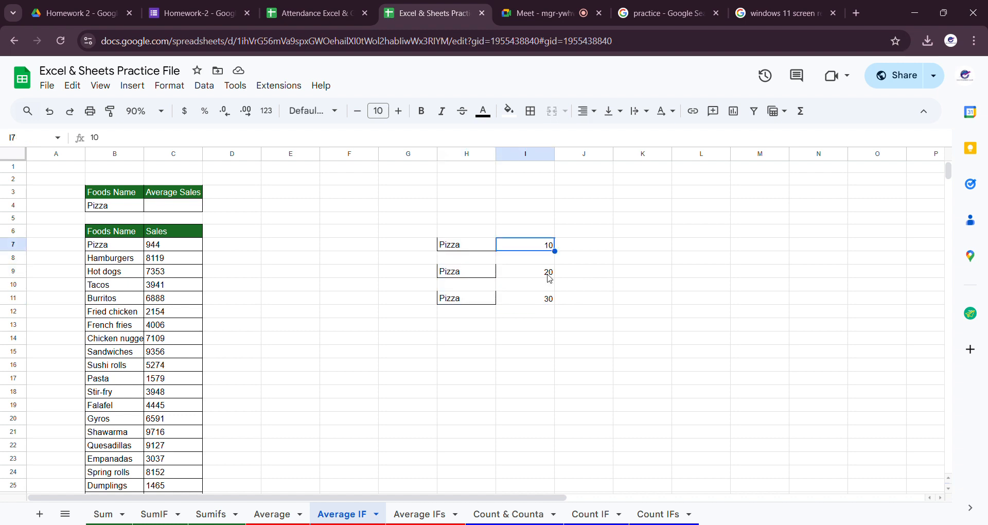
click(657, 272)
text(60)
click(680, 282)
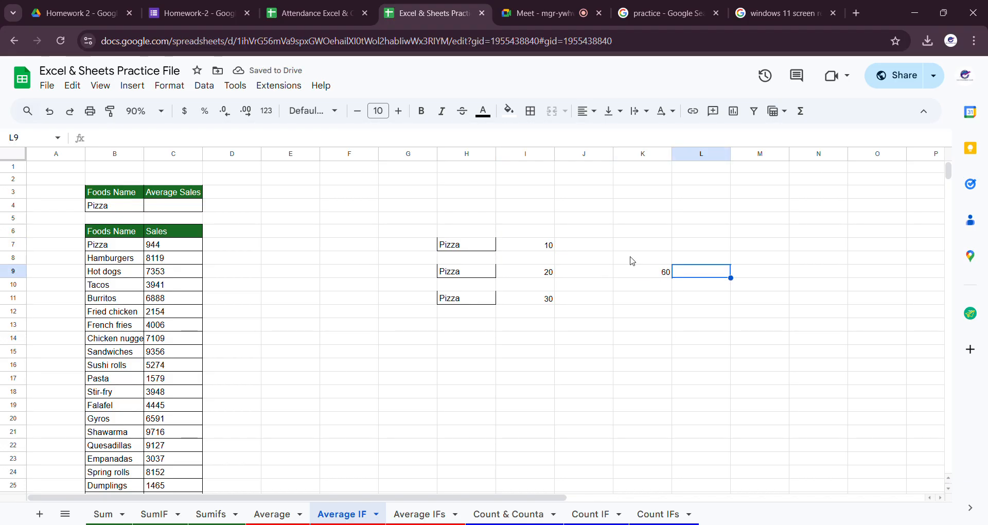
Step: Write the division 60/3 in L9 and its result, 20, in M9
text(6)
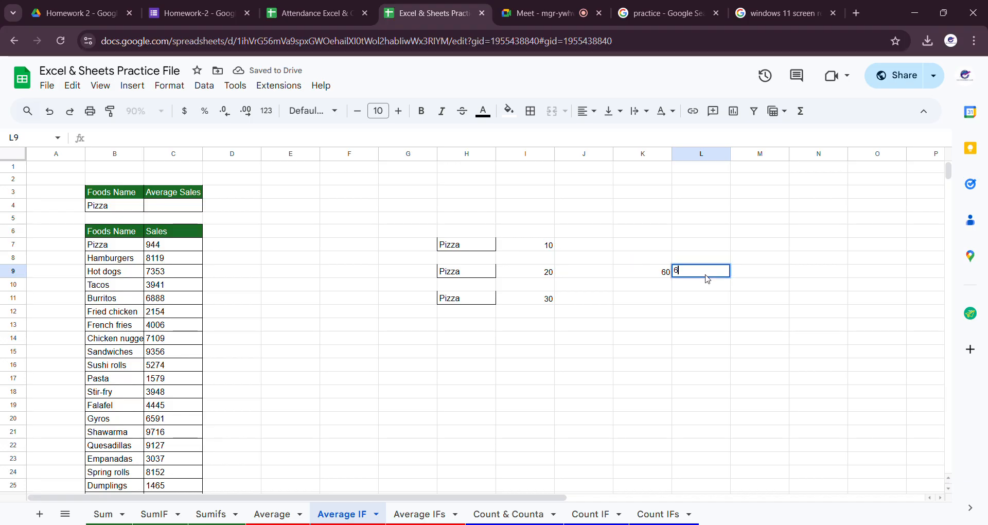
text(0/3)
key(Return)
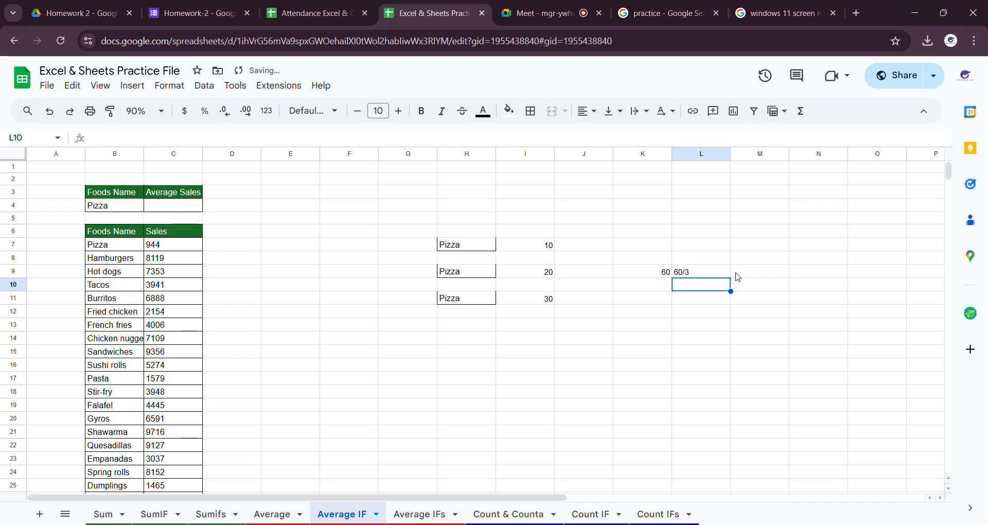
click(739, 276)
text(20)
Step: Center the worked average example in K9:M9 and go over its cells
drag(643, 271, 756, 271)
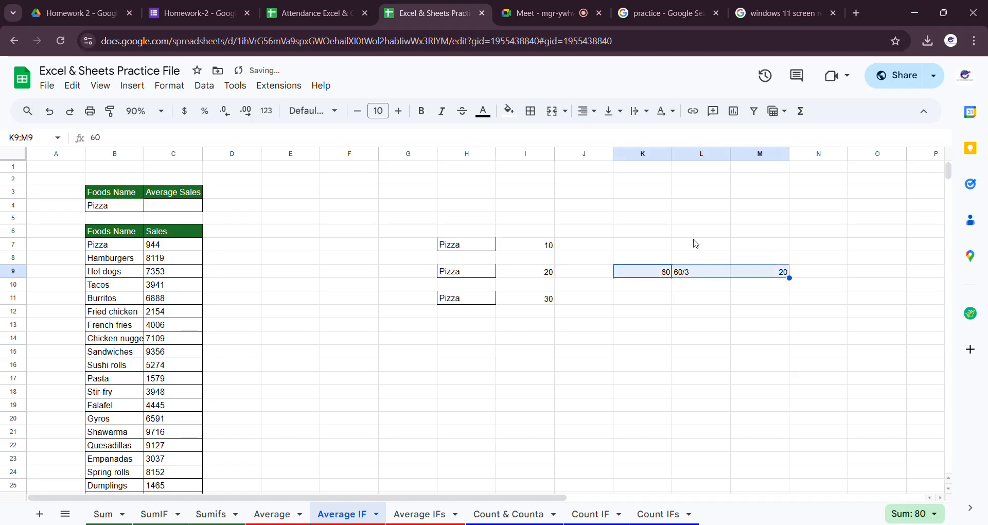
click(583, 111)
click(590, 138)
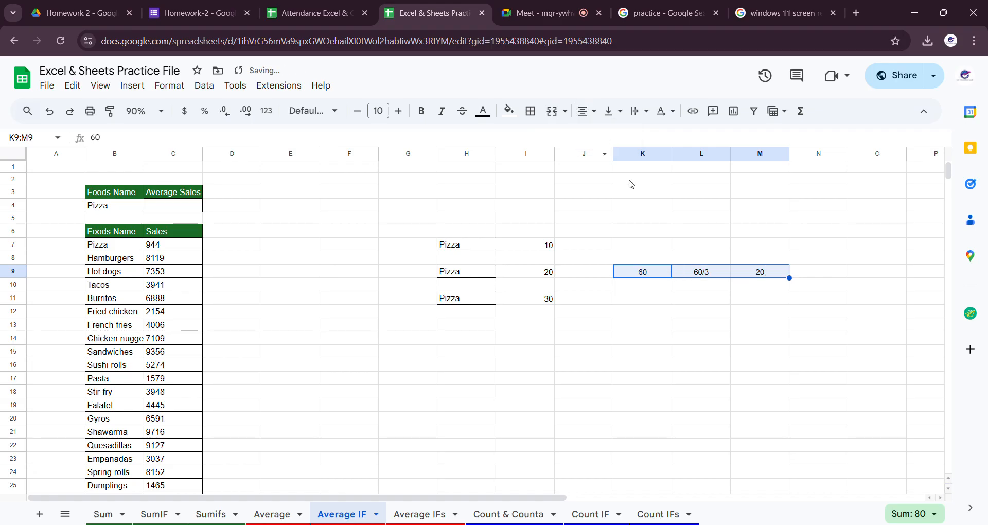
click(689, 298)
drag(639, 272, 776, 275)
click(774, 274)
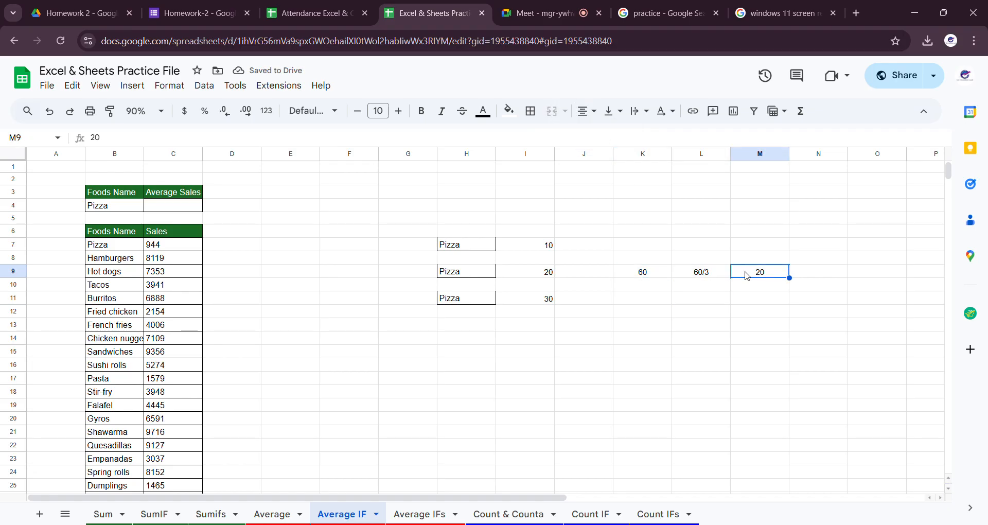
Step: Examine the Average Sales cell C4 and the foods and sales listed in the table below it
click(184, 207)
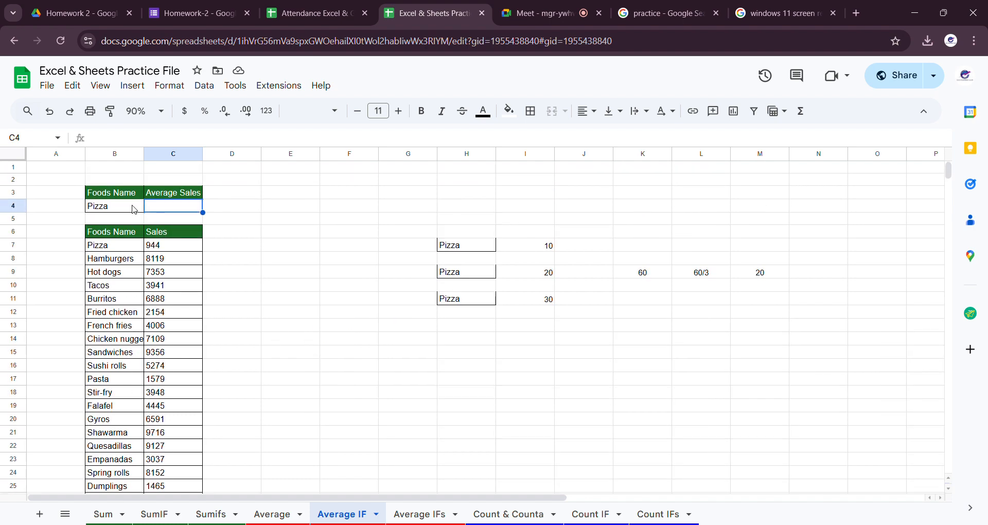
drag(72, 232, 249, 125)
click(180, 209)
scroll(204, 337, down, 10)
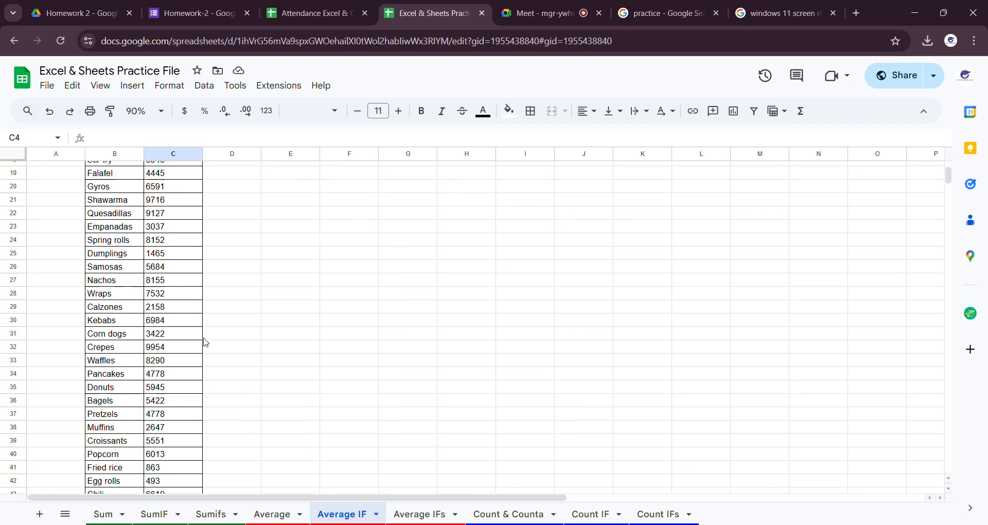
scroll(209, 350, up, 10)
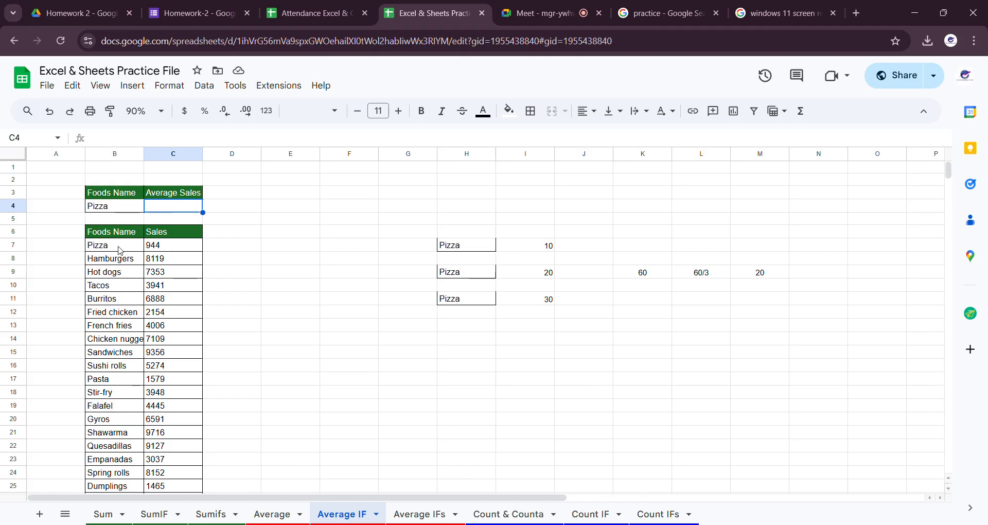
scroll(153, 250, down, 10)
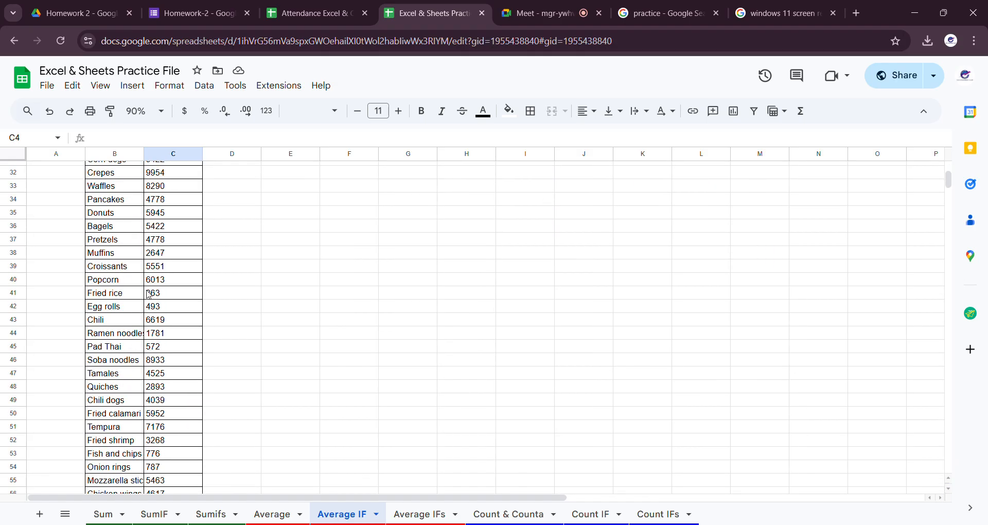
scroll(149, 308, up, 10)
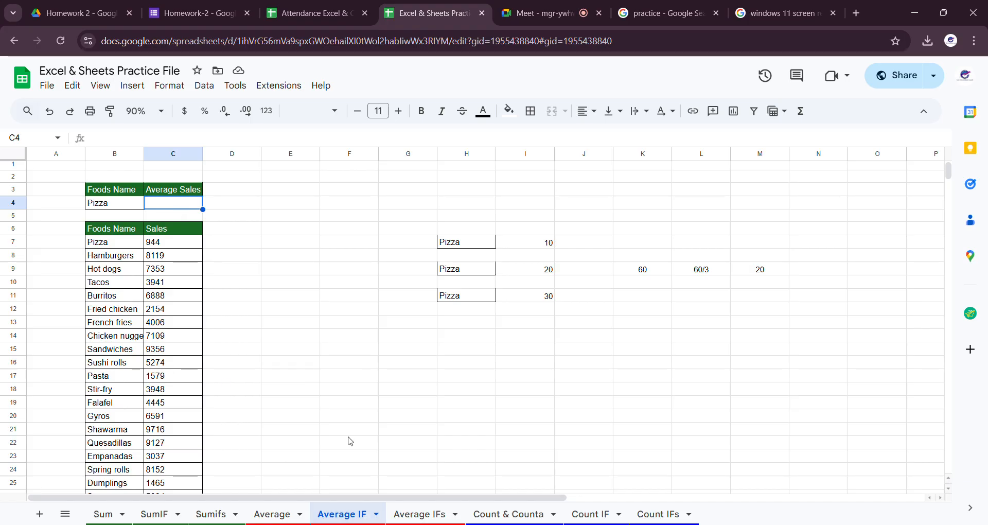
Step: Start an AVERAGEIF formula in C4, check its argument syntax and hide the formula help again
double_click(176, 208)
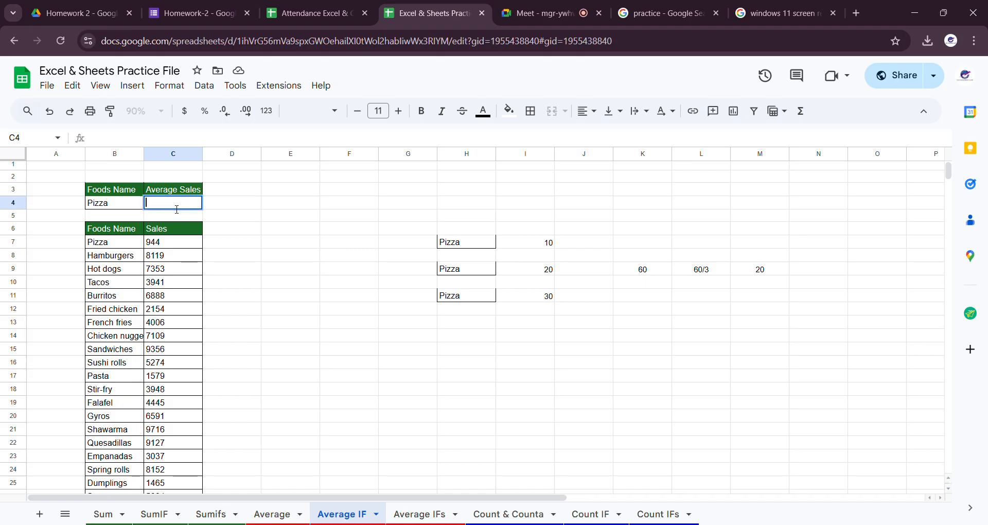
text(=av)
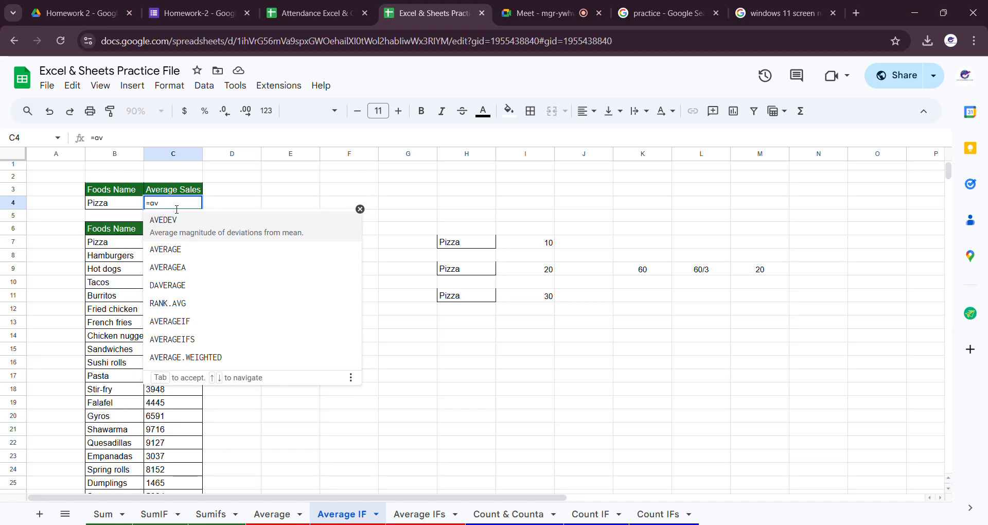
text(era)
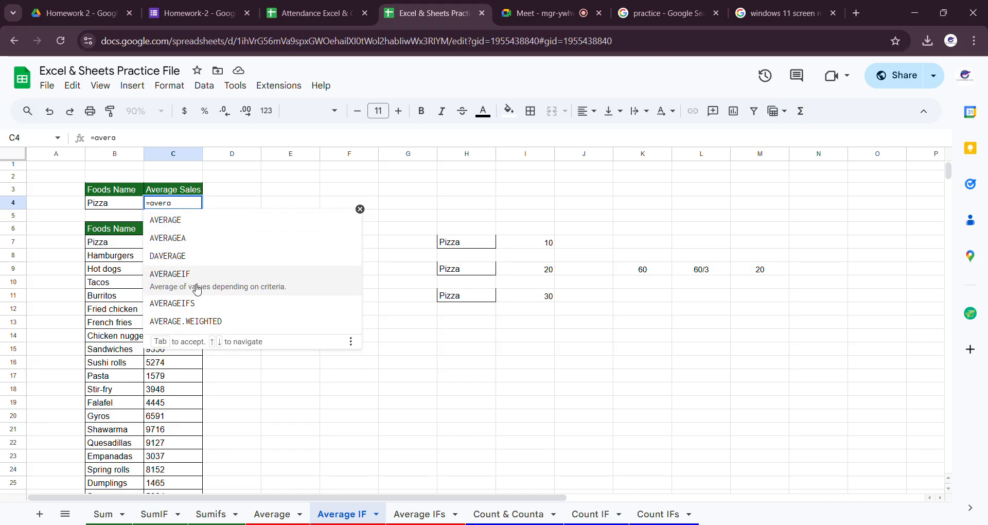
click(216, 284)
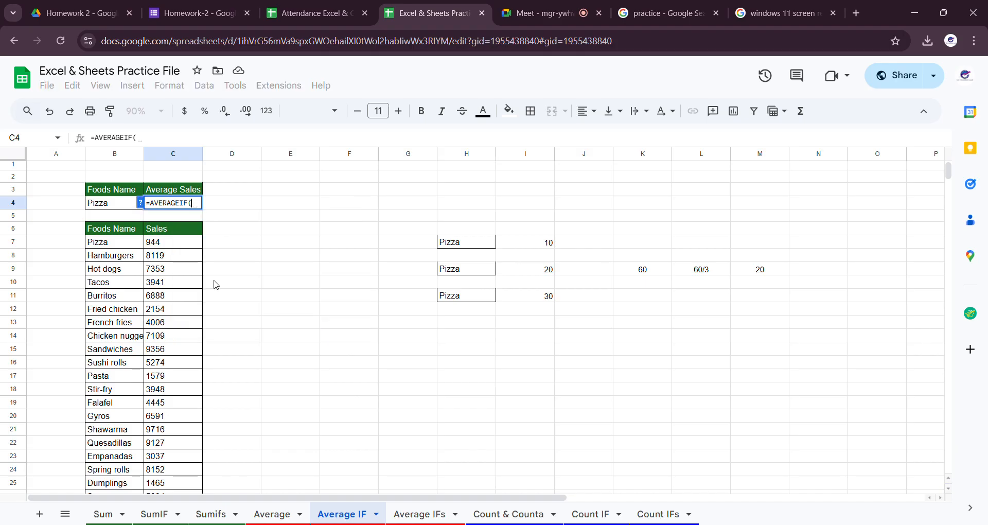
click(141, 203)
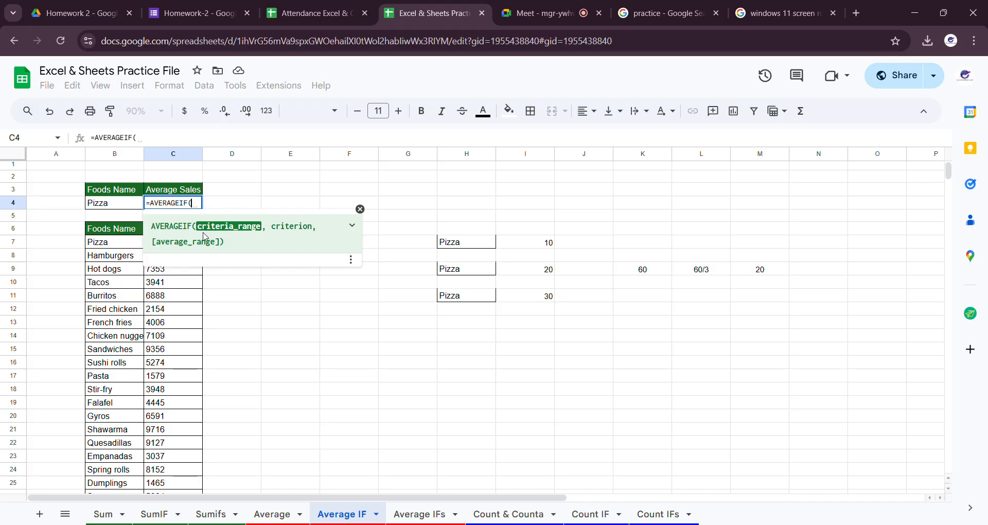
click(360, 208)
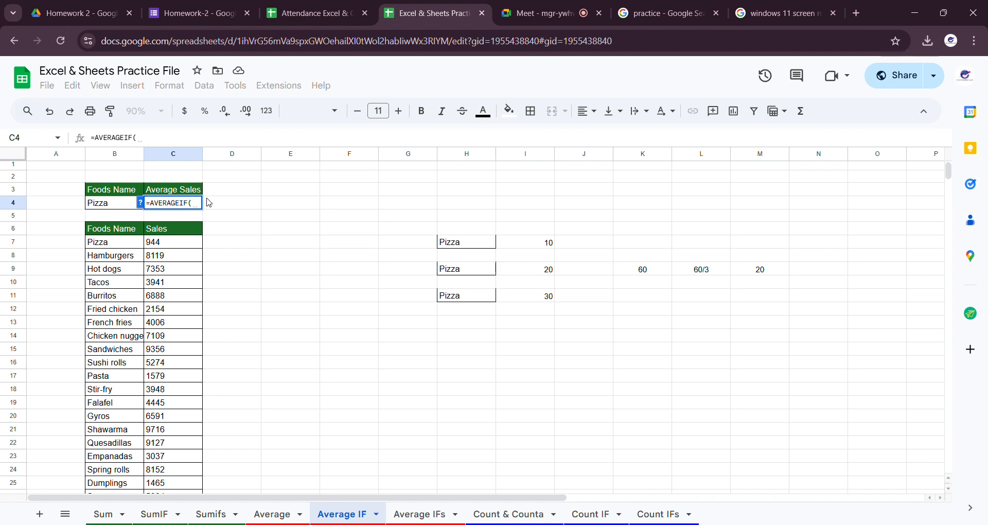
Step: Try the Sales range C7:C672 as the AVERAGEIF formula's first argument and check how far the range extends
click(175, 246)
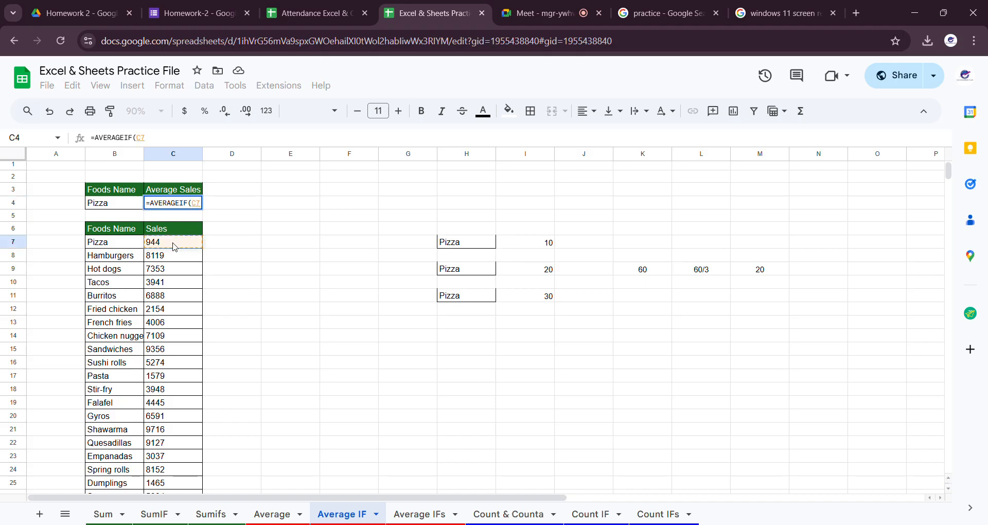
mouse_move(174, 246)
mouse_down()
mouse_move(174, 522)
mouse_move(212, 100)
mouse_move(178, 285)
mouse_move(173, 250)
mouse_up()
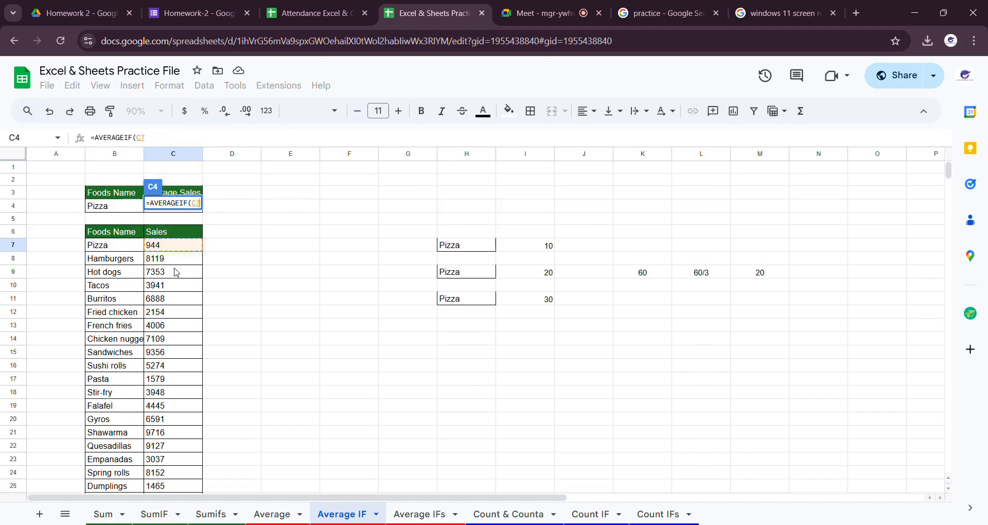
scroll(179, 270, down, 3)
drag(948, 173, 952, 129)
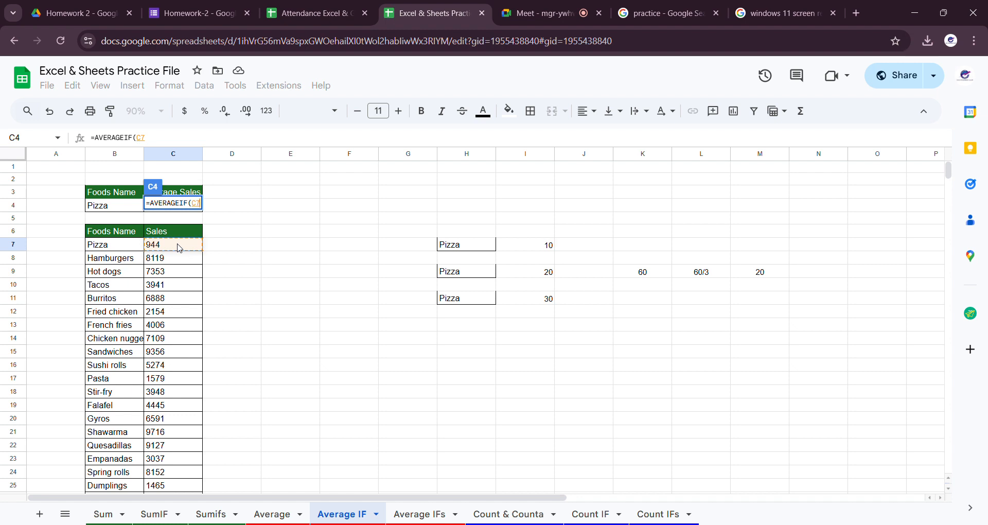
key(ctrl+shift+Down)
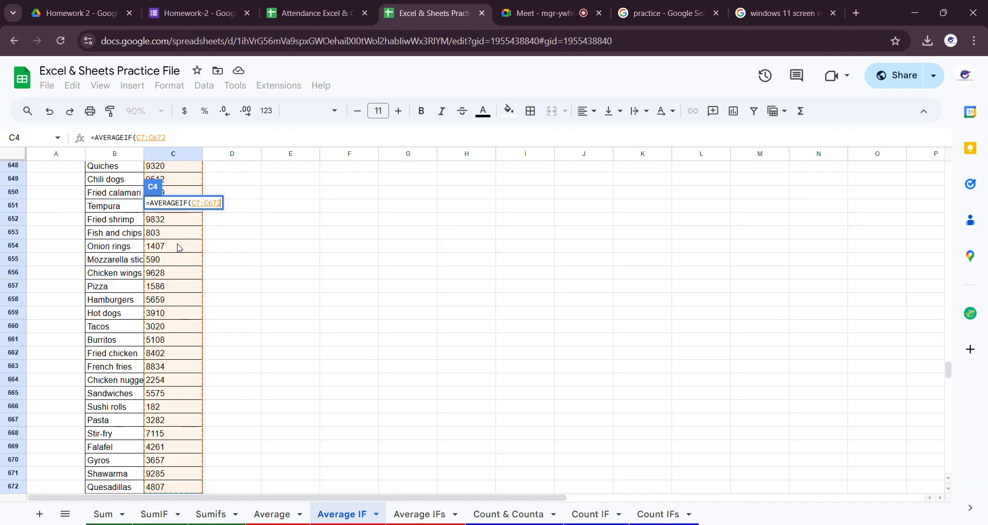
scroll(186, 285, down, 3)
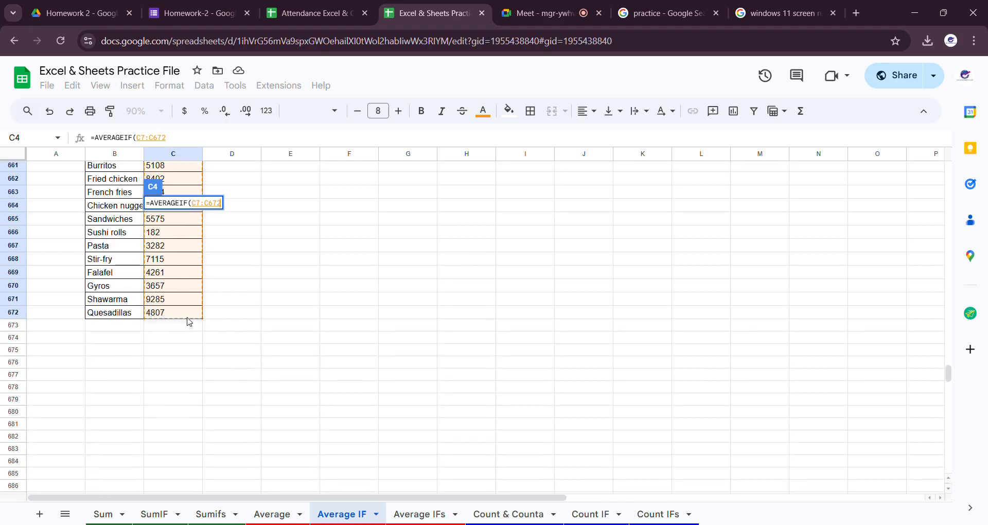
scroll(190, 322, up, 2)
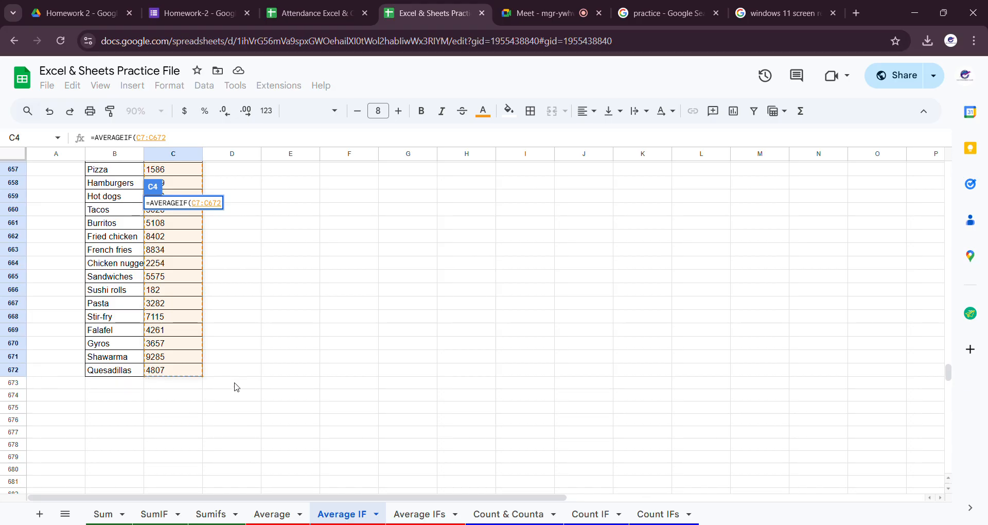
scroll(238, 387, up, 15)
scroll(238, 384, up, 9)
scroll(240, 363, down, 11)
scroll(235, 366, down, 10)
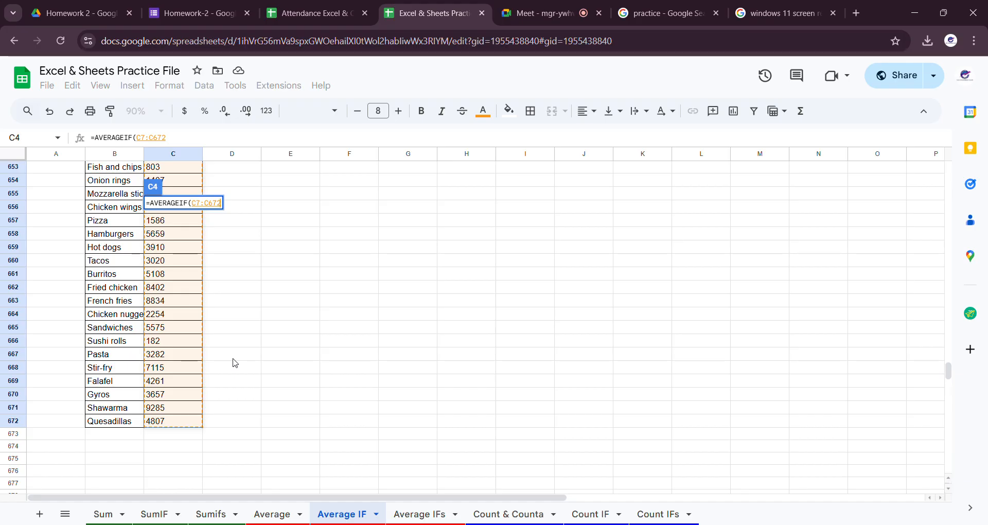
Step: Remove the Sales range from the AVERAGEIF formula in C4 and reopen its argument list
key(BackSpace)
key(BackSpace)
key(BackSpace)
key(BackSpace)
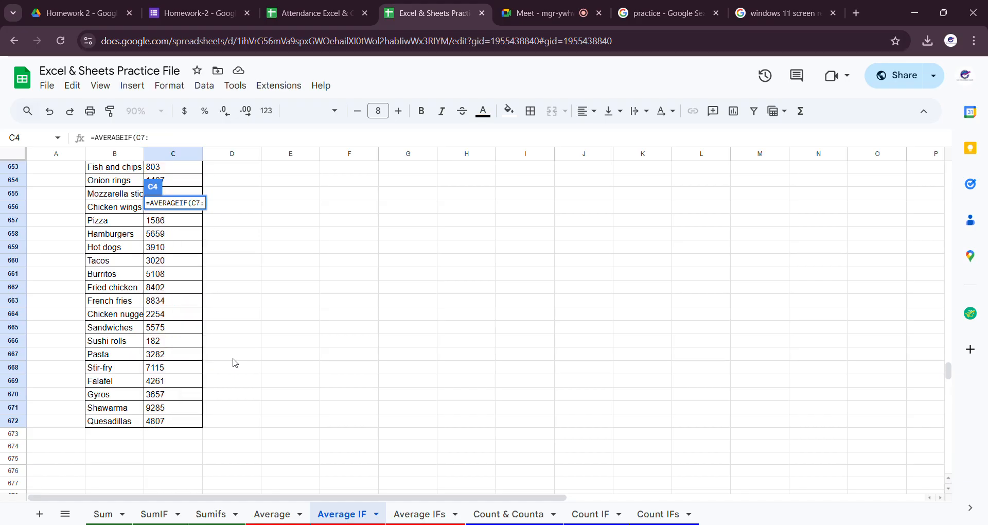
key(BackSpace)
key(BackSpace)
key(BackSpace)
key(BackSpace)
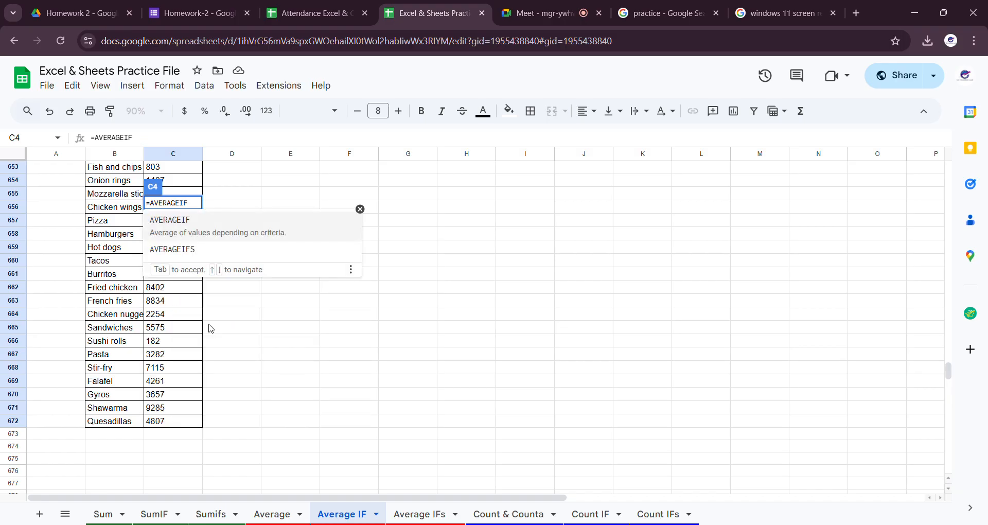
text(()
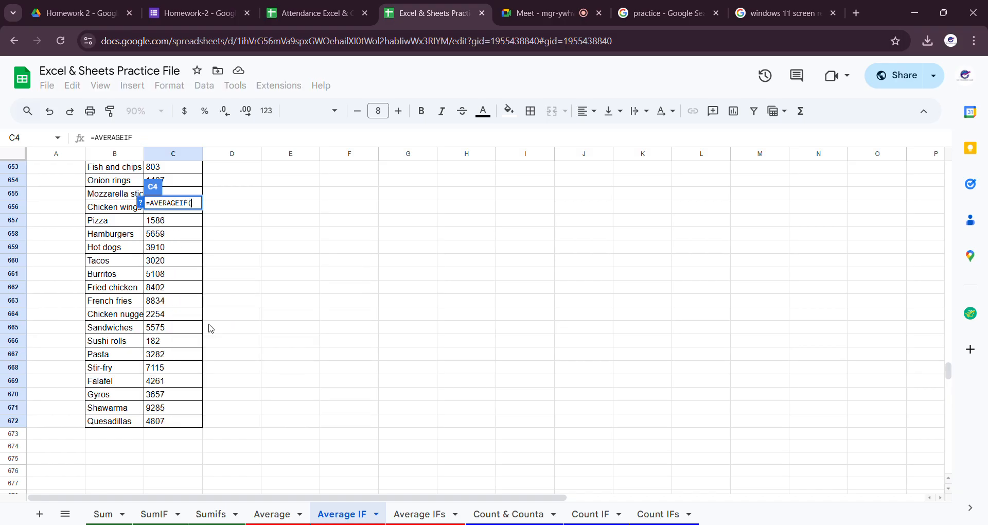
click(269, 292)
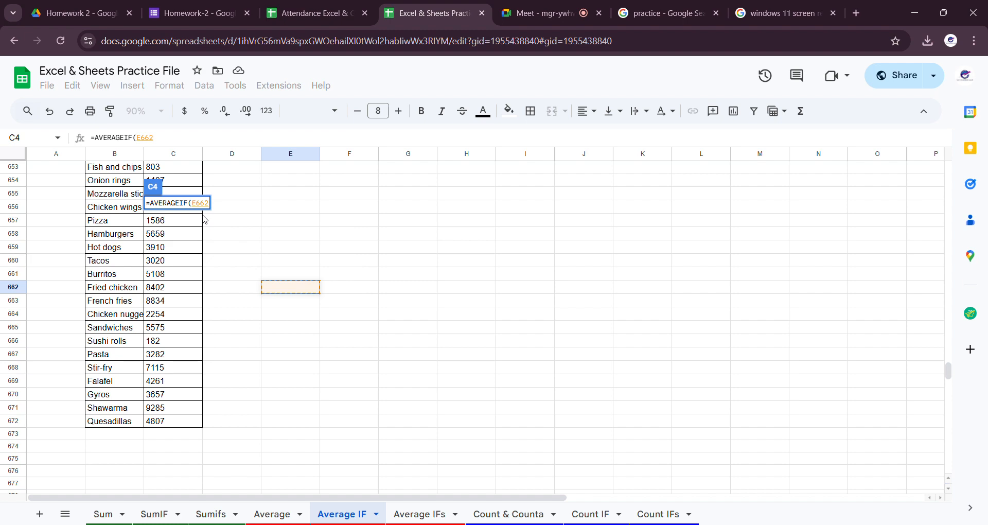
Step: Erase the unfinished AVERAGEIF formula from C4
key(BackSpace)
key(BackSpace)
key(BackSpace)
key(BackSpace)
key(BackSpace)
key(BackSpace)
key(BackSpace)
key(BackSpace)
key(BackSpace)
key(BackSpace)
key(BackSpace)
key(BackSpace)
key(BackSpace)
key(BackSpace)
key(BackSpace)
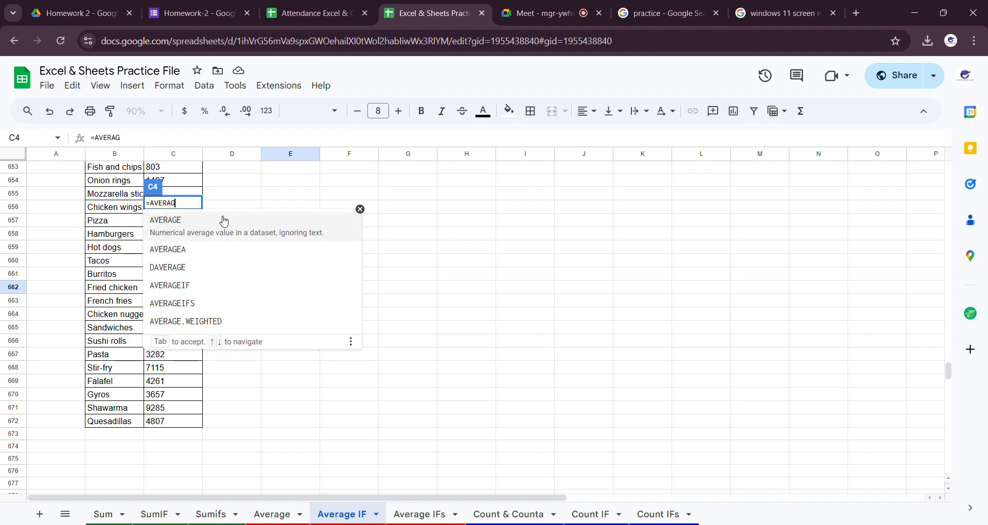
click(538, 333)
drag(948, 368, 948, 169)
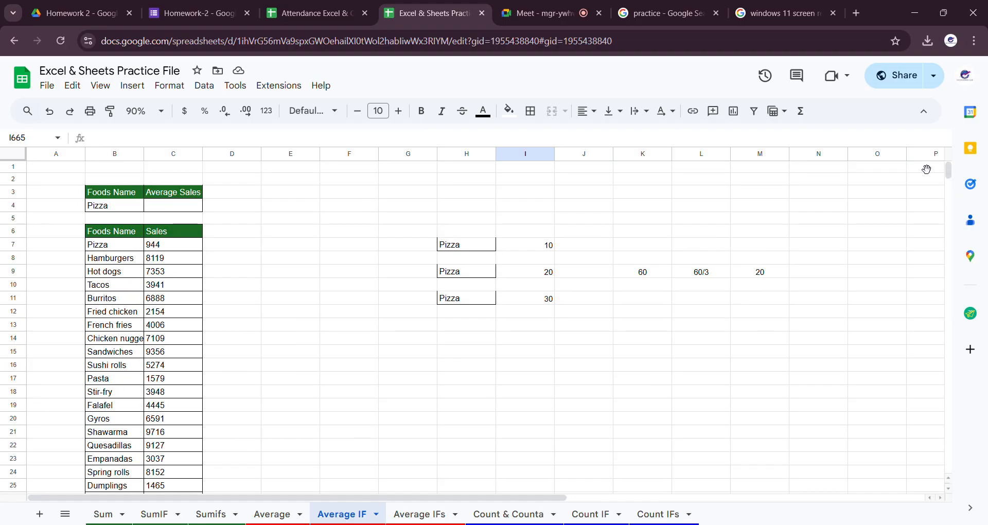
Step: Start the AVERAGEIF formula in C4 again with the Sales range C7:C672 as its first argument
click(191, 209)
text(=)
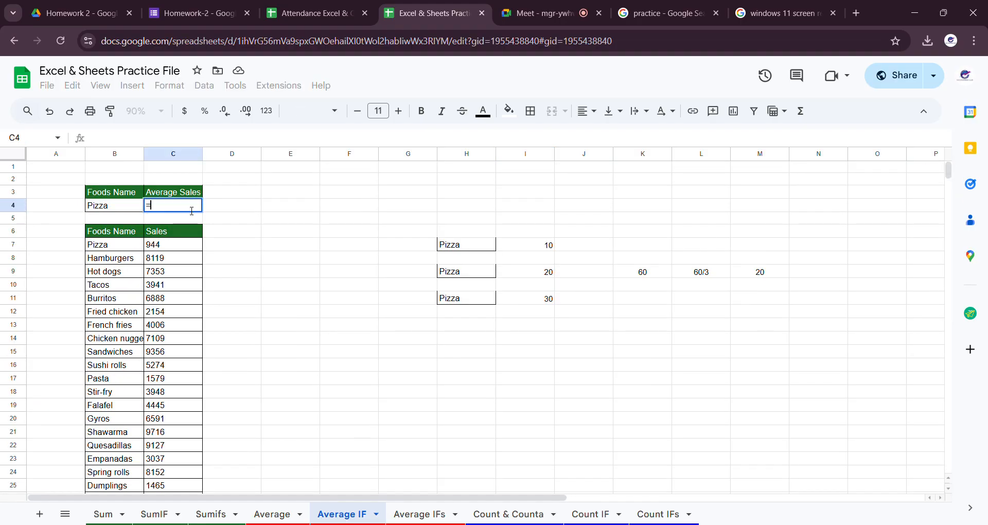
text(av)
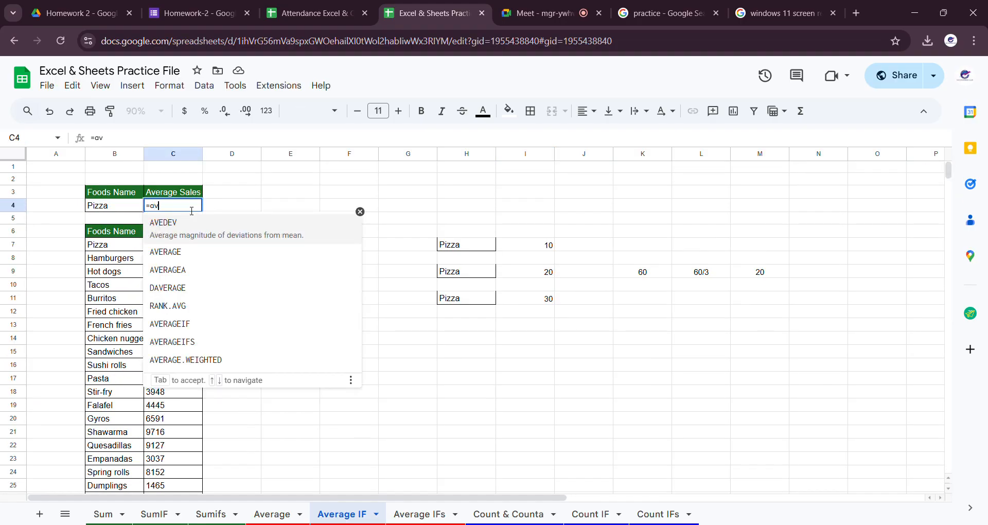
text(era)
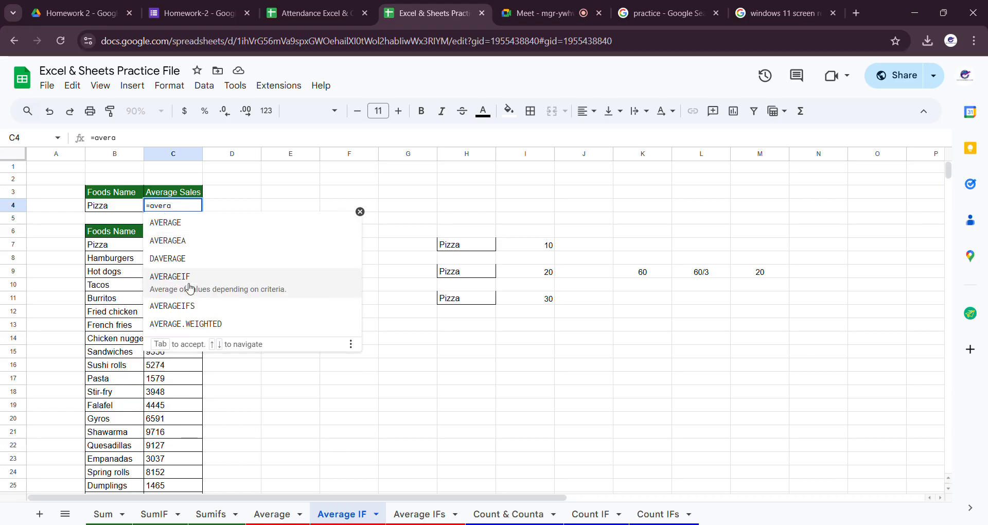
click(189, 287)
click(180, 249)
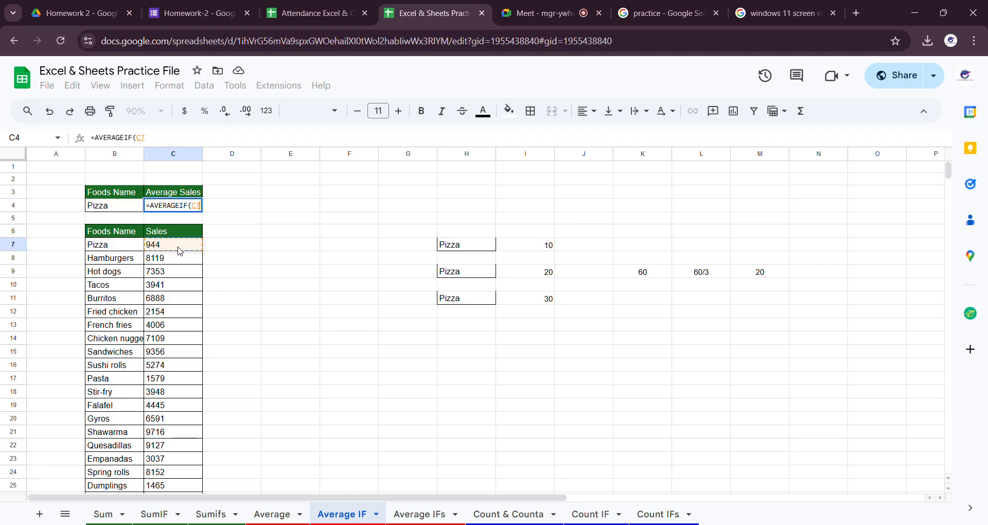
key(ctrl+shift+Down)
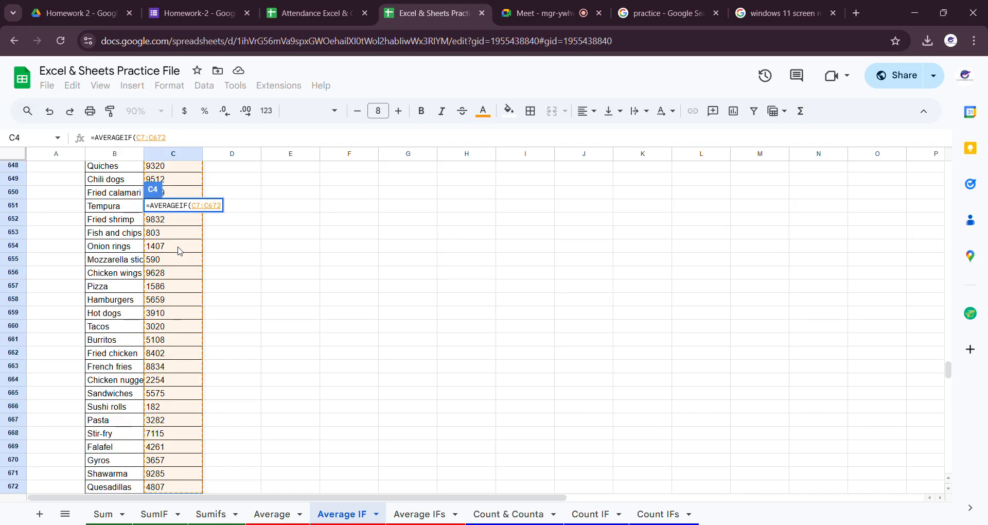
Step: Remove the Sales range from C4's AVERAGEIF formula, keeping only the function name and opening parenthesis
key(BackSpace)
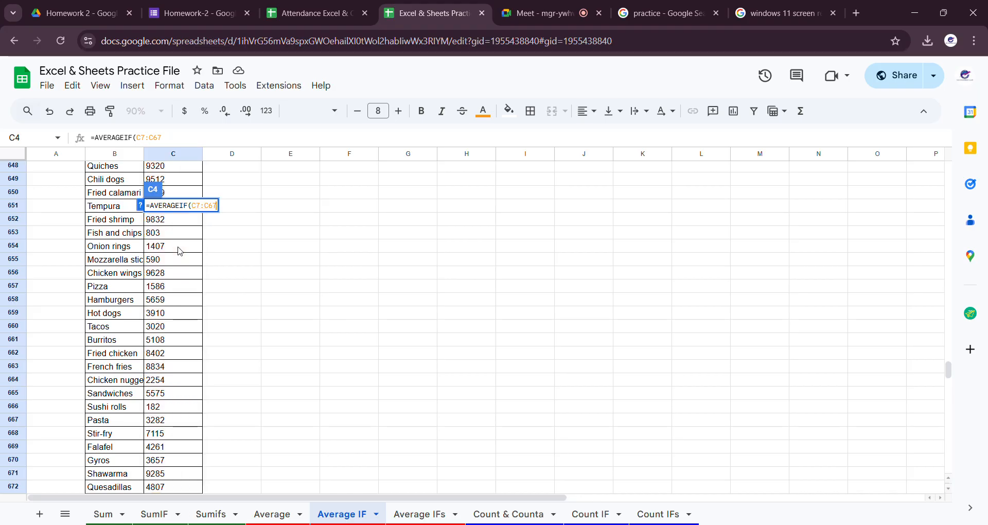
scroll(195, 308, up, 15)
scroll(201, 319, up, 20)
scroll(953, 291, up, 2)
drag(949, 303, 961, 170)
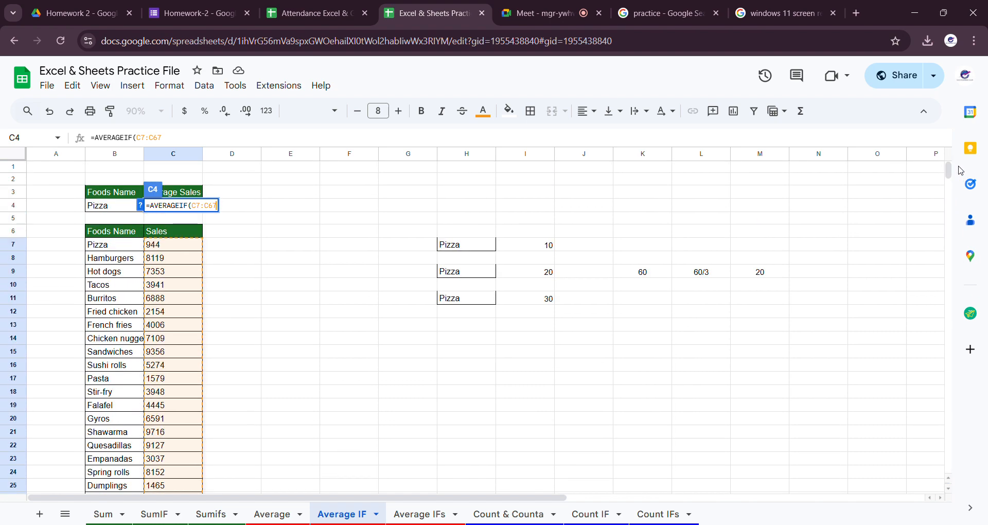
key(BackSpace)
key(BackSpace)
key(BackSpace)
key(BackSpace)
key(BackSpace)
key(BackSpace)
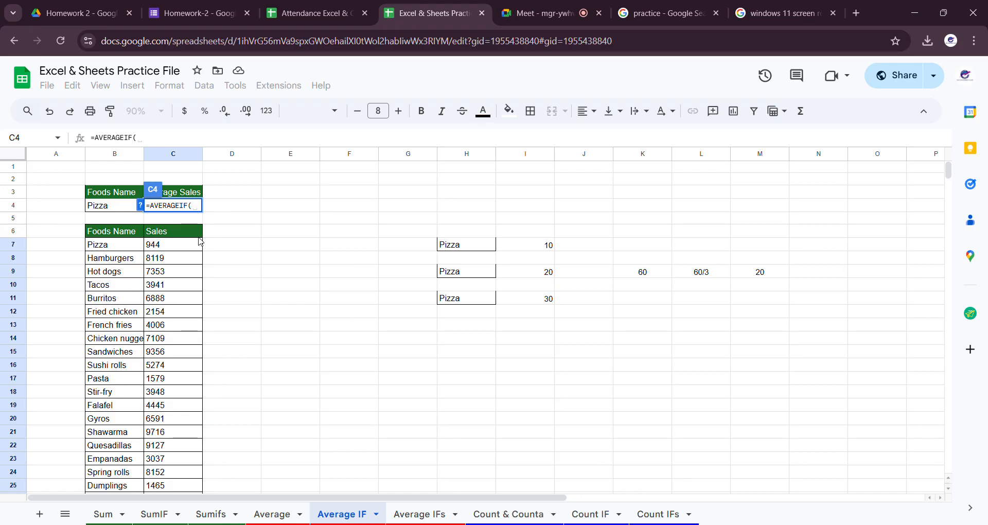
Step: Add the Sales range C7:C672 to the AVERAGEIF formula again and delete the reference
click(190, 246)
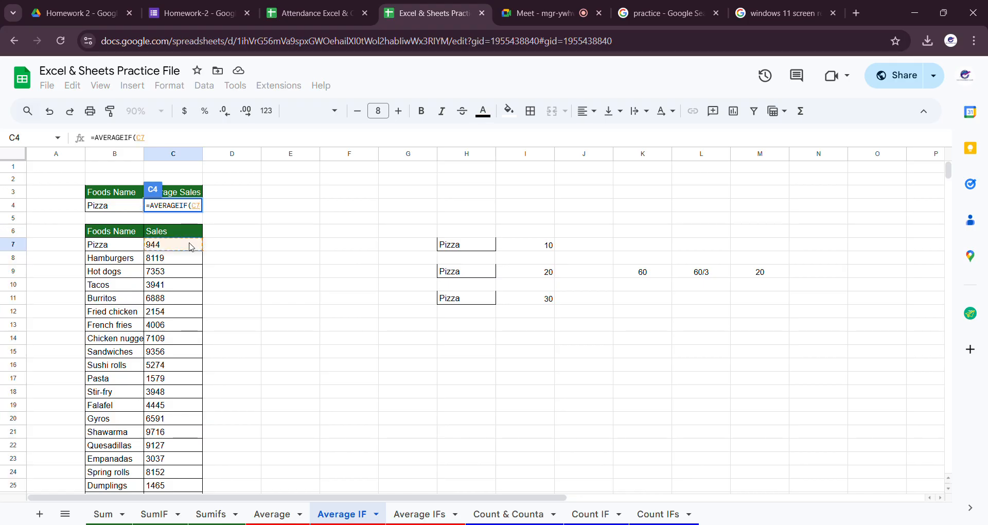
key(ctrl+shift+Down)
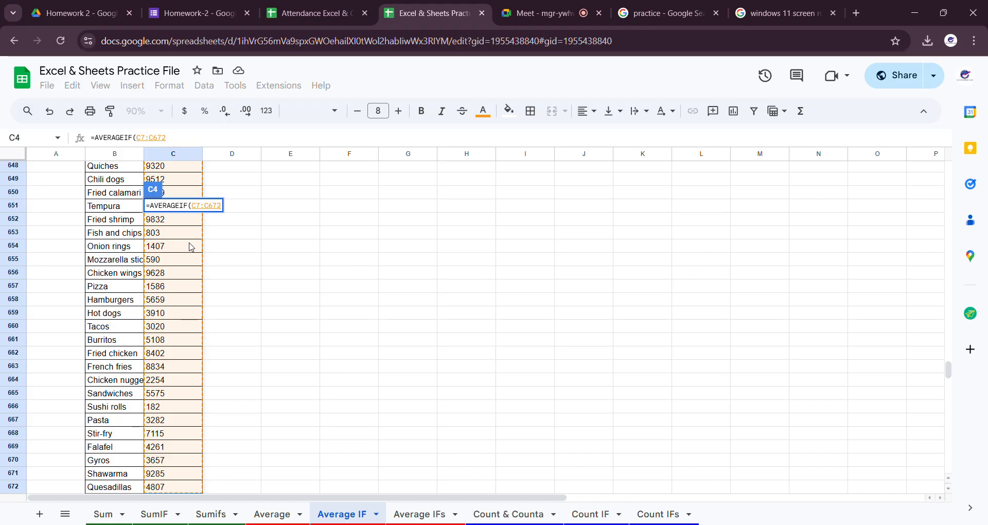
key(BackSpace)
key(BackSpace)
key(BackSpace)
key(BackSpace)
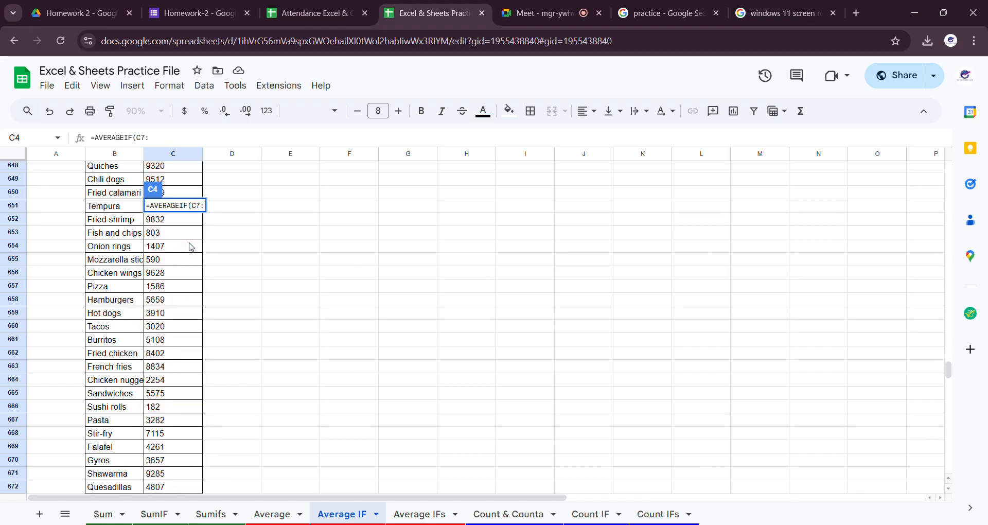
key(BackSpace)
key(BackSpace)
key(BackSpace)
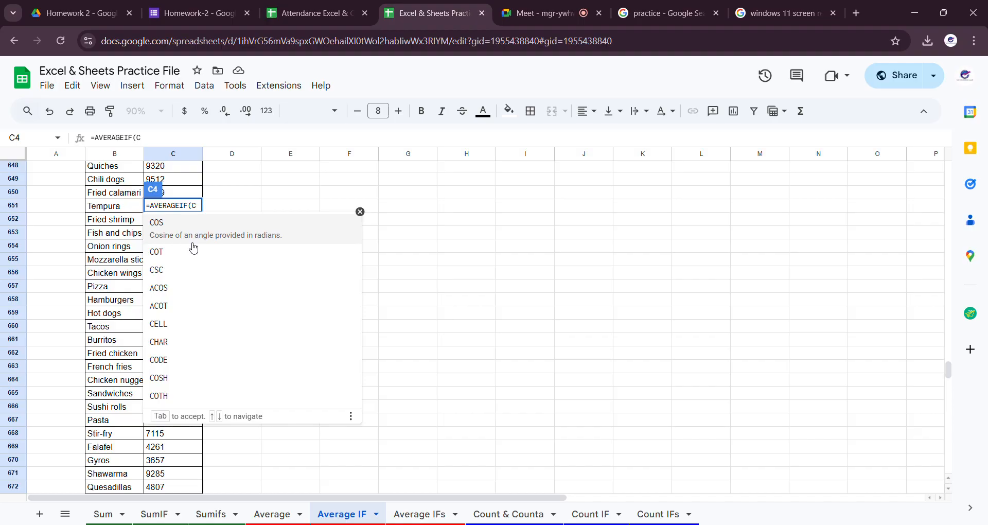
Step: Pick the Sales cells from C7 down to C672 once more as the AVERAGEIF formula's first argument
drag(948, 370, 942, 154)
click(191, 249)
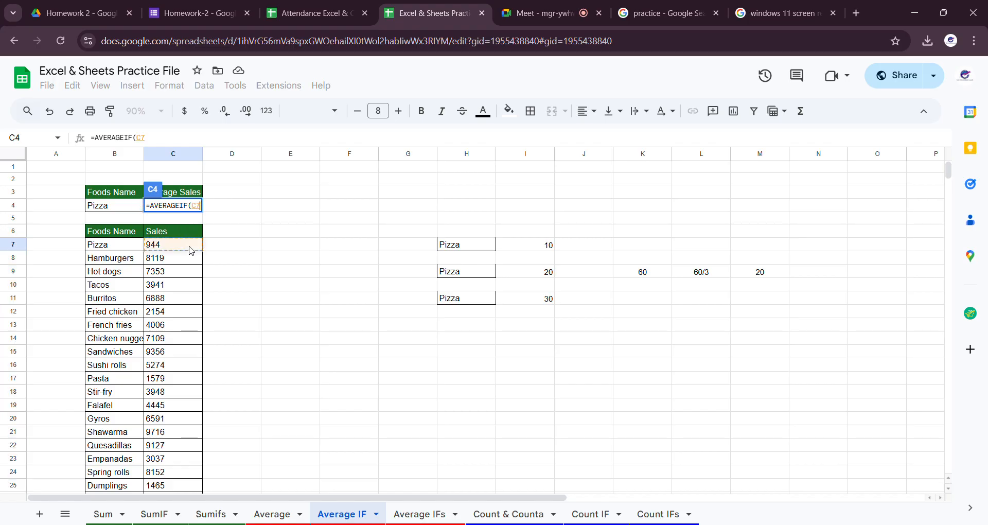
key(ctrl+shift+Down)
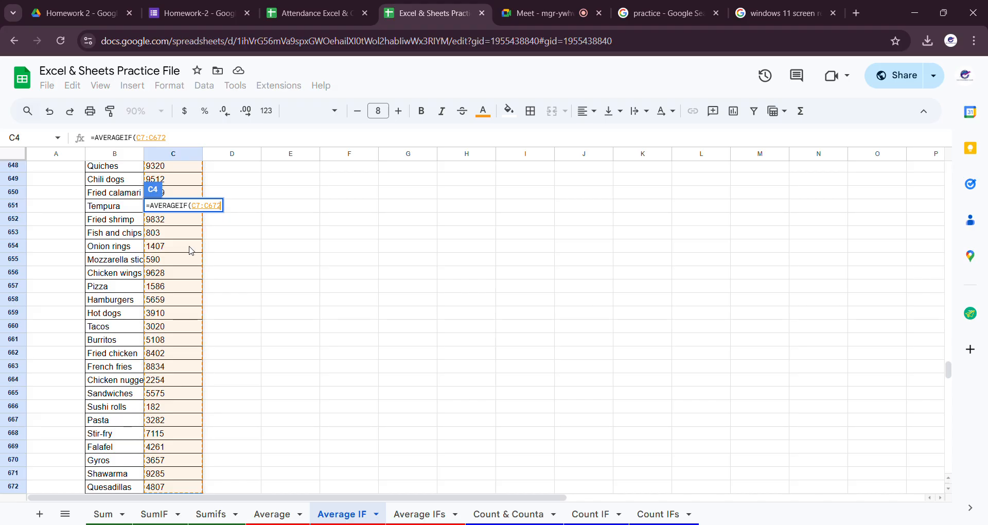
Step: Clear the whole AVERAGEIF formula from C4 and leave the cell empty
key(BackSpace)
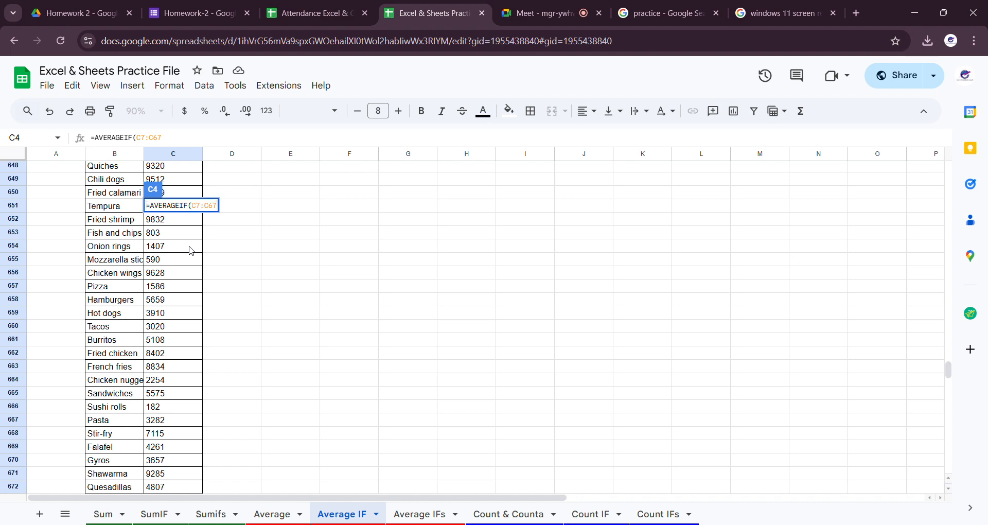
key(ctrl+a)
key(BackSpace)
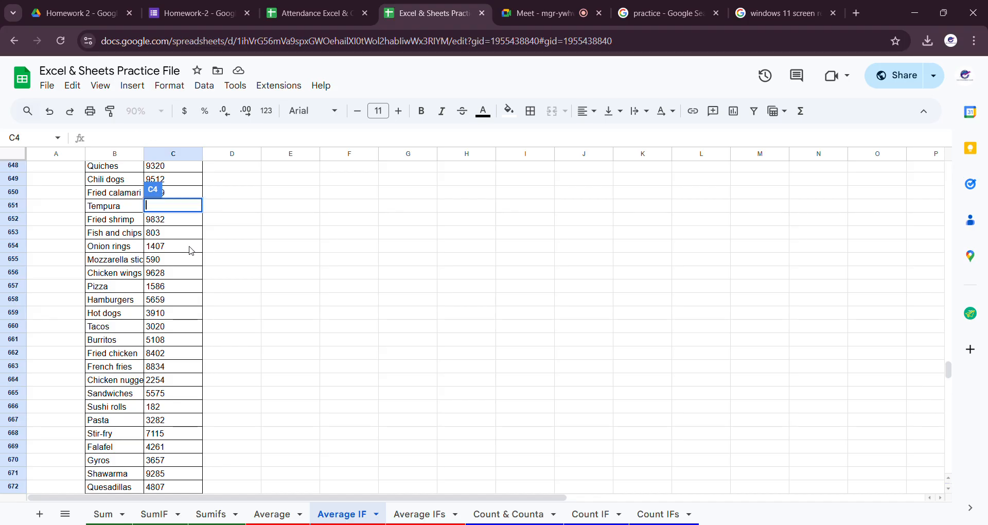
click(949, 174)
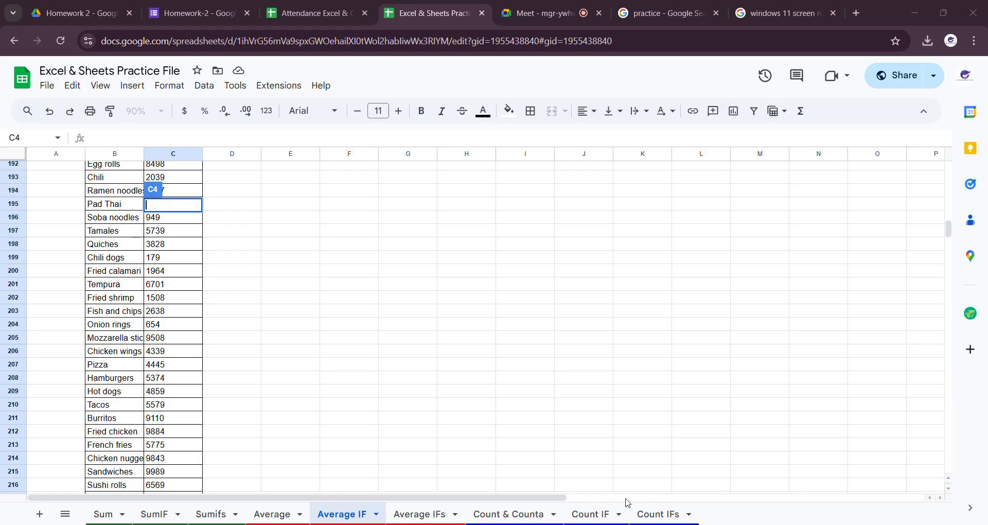
click(366, 296)
scroll(558, 391, up, 3)
scroll(555, 392, up, 3)
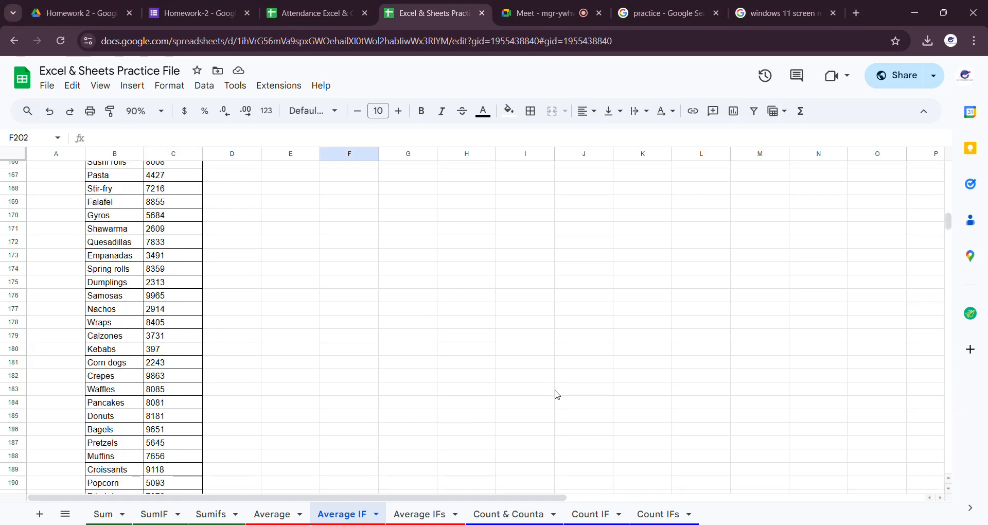
drag(948, 225, 941, 167)
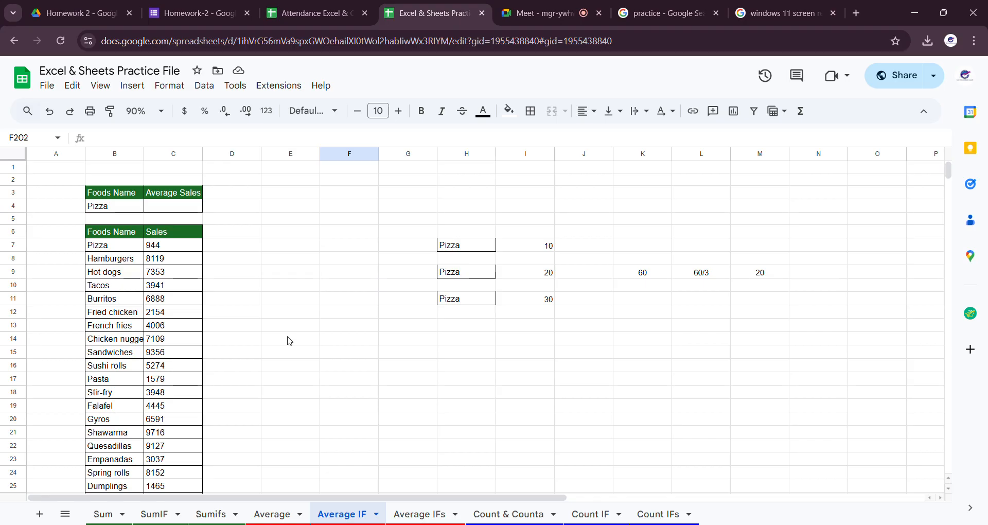
Step: Delete all Sales values in C7:C672 and undo the deletion
click(185, 249)
key(ctrl+shift+Down)
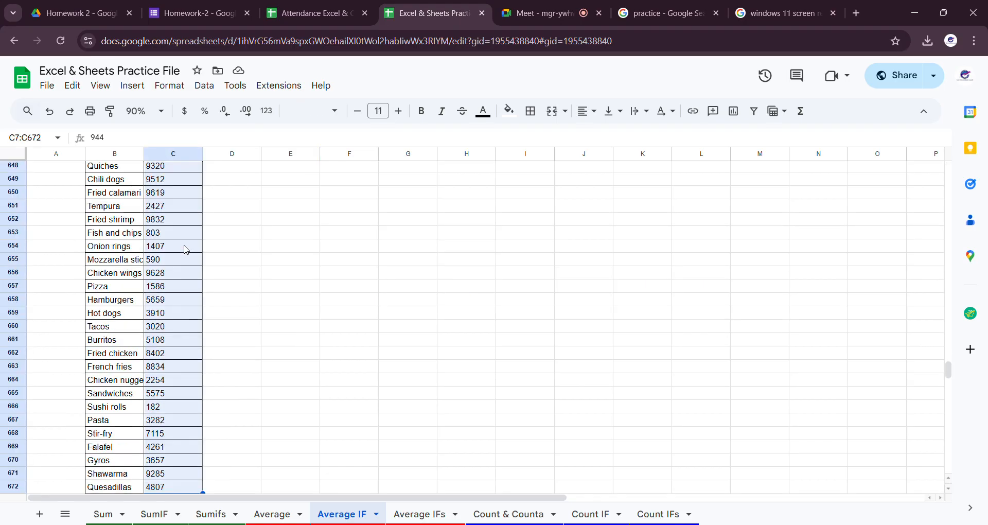
key(Delete)
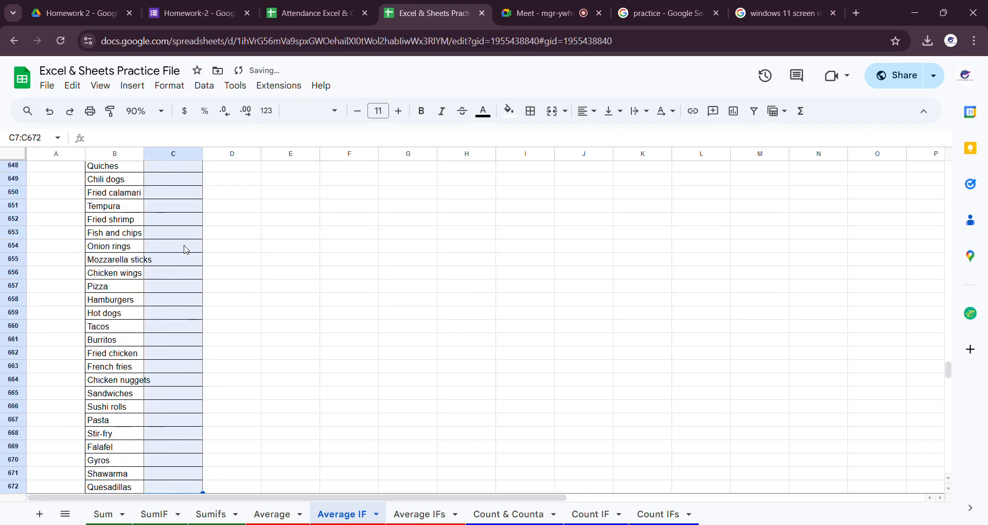
click(49, 112)
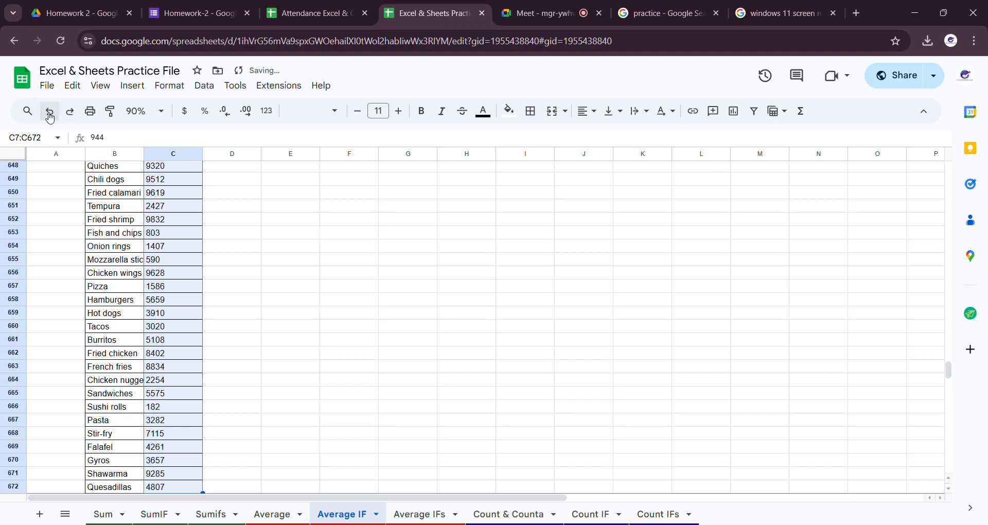
scroll(300, 351, up, 4)
scroll(300, 351, up, 3)
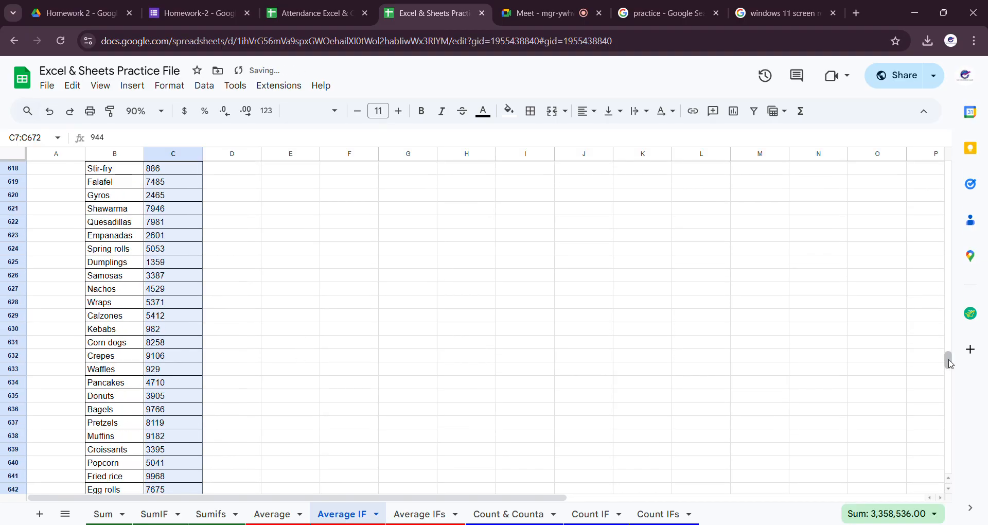
scroll(951, 343, up, 5)
scroll(949, 280, up, 15)
drag(950, 281, 946, 157)
Step: Select the Sales column from C7 down to C672 again, clear its values and restore them
click(167, 247)
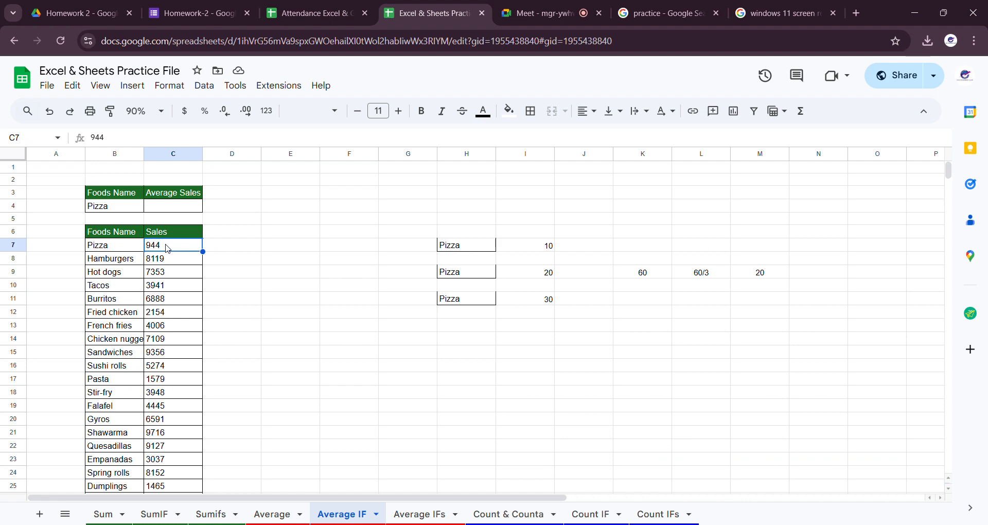
key(ctrl+shift+Down)
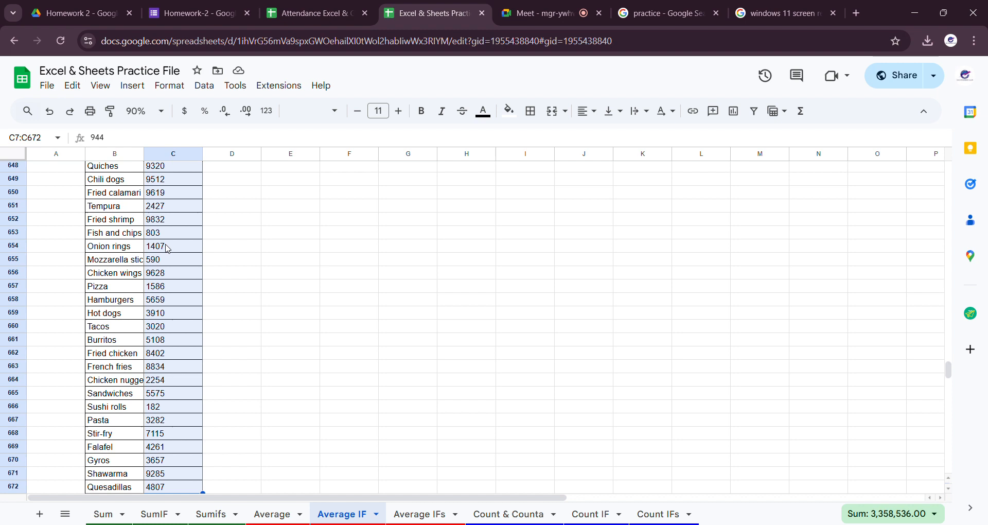
key(Delete)
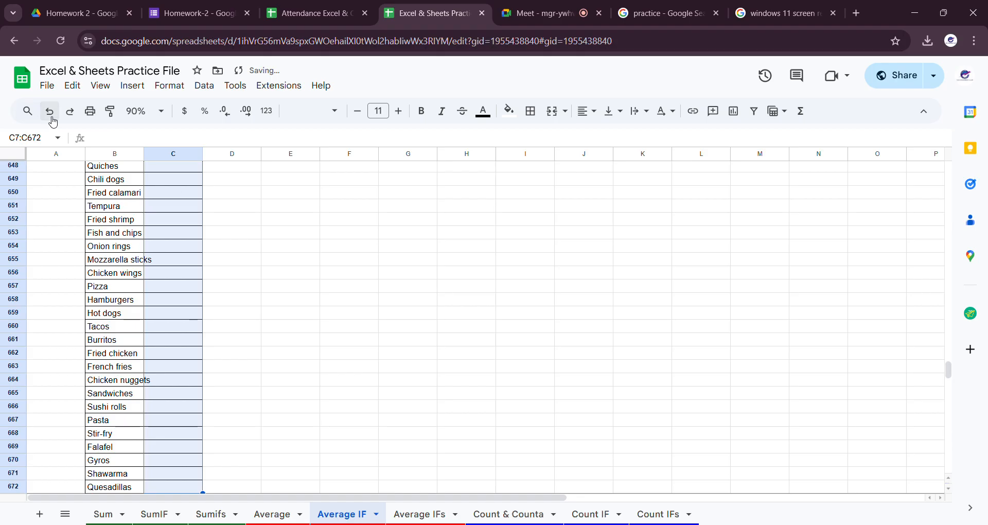
click(372, 316)
scroll(360, 309, up, 3)
click(59, 118)
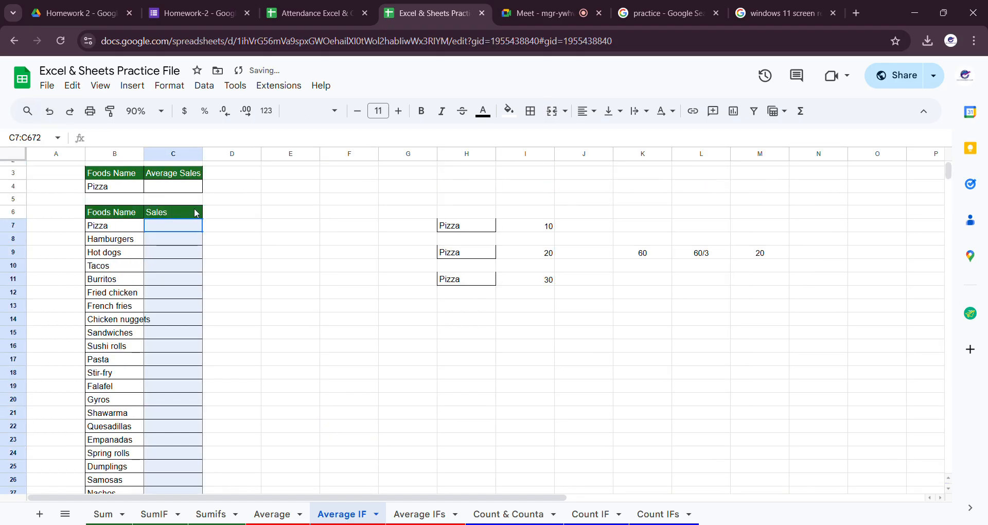
click(272, 299)
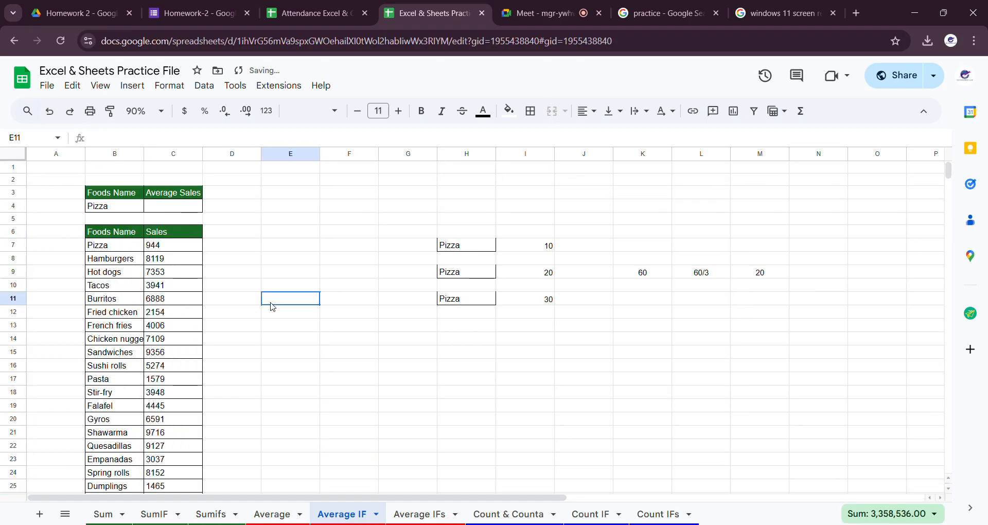
Step: Delete the Sales values in C7:C672 once more, undoing both this deletion and the centring of the example values in K9:M9
click(196, 247)
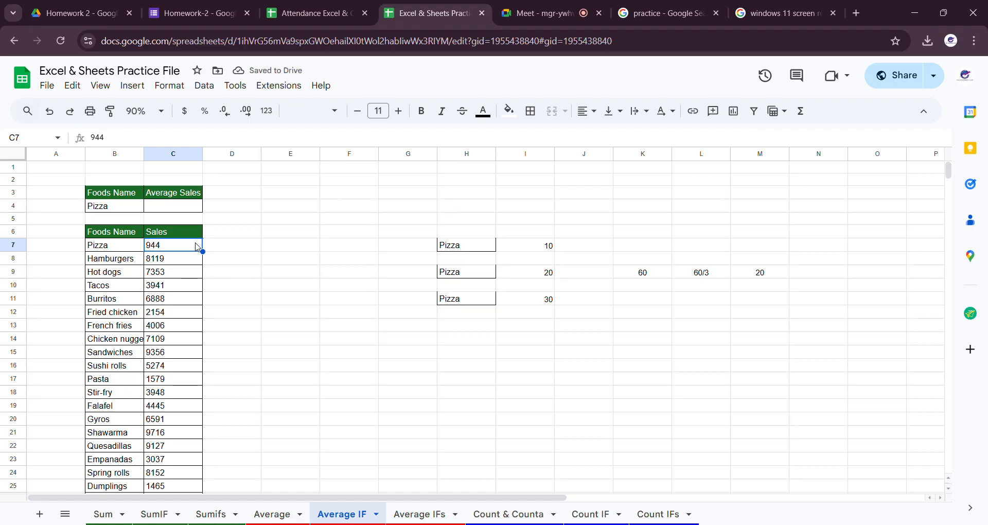
key(ctrl+shift+Down)
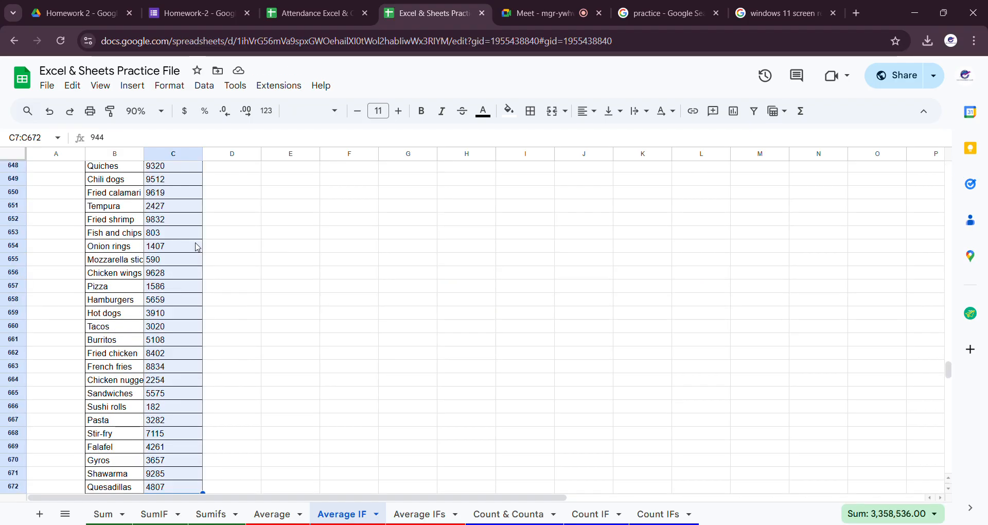
key(Delete)
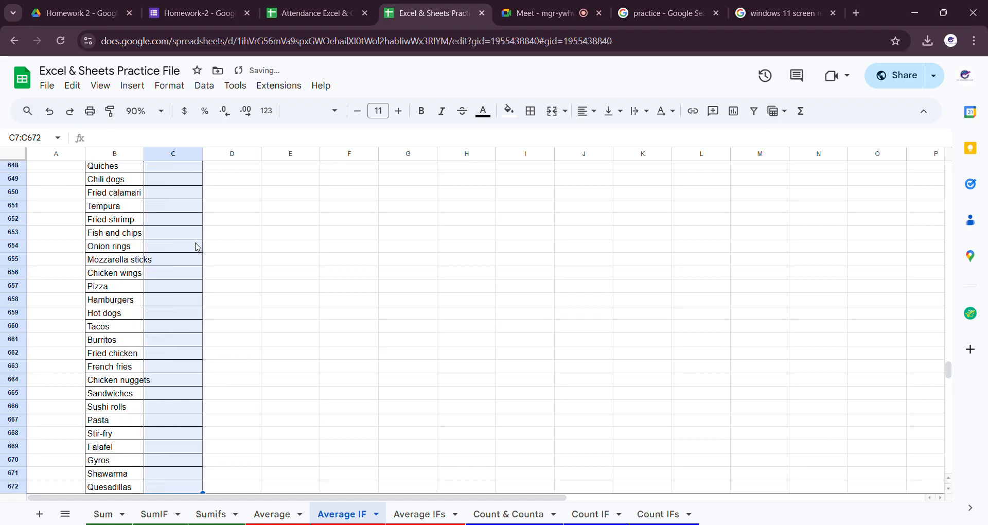
click(50, 113)
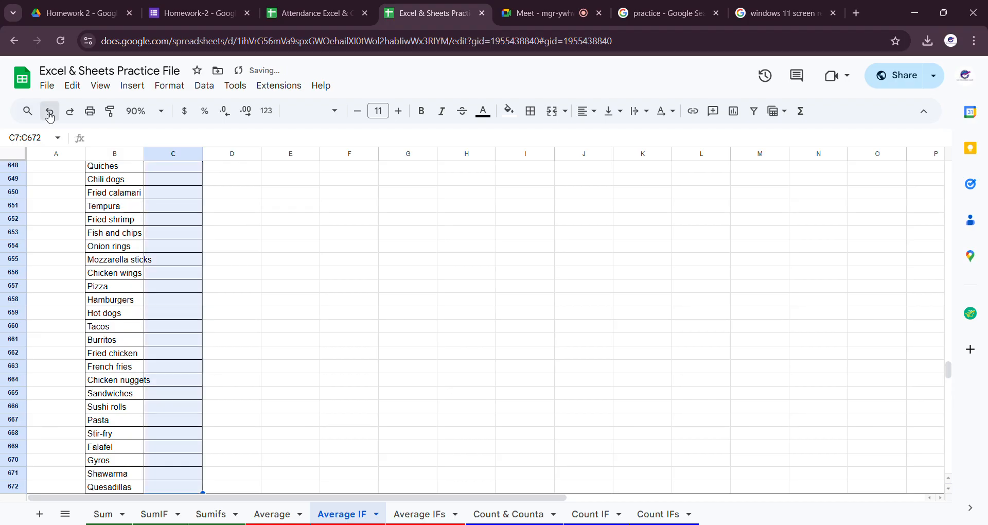
click(50, 113)
Step: Select the Sales values from C7 down to C672
click(186, 248)
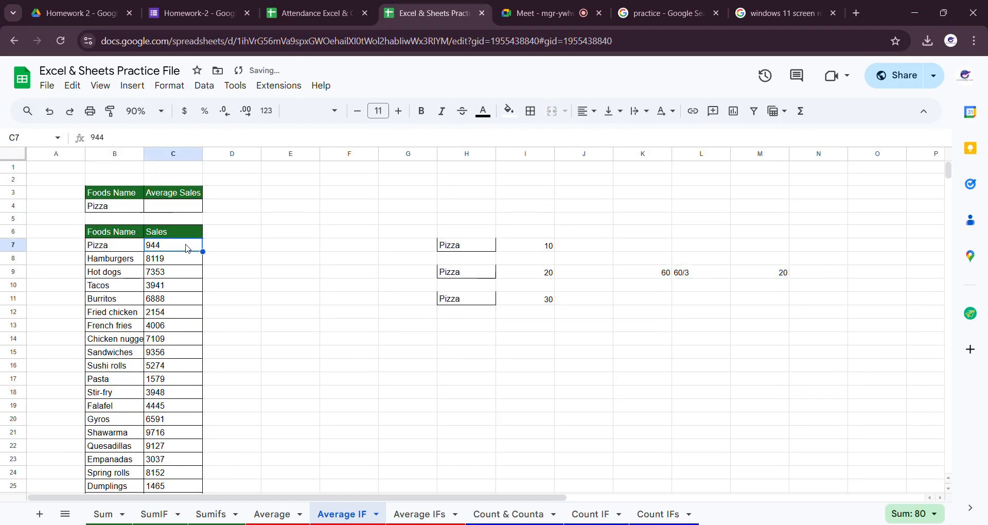
key(ctrl+shift+Down)
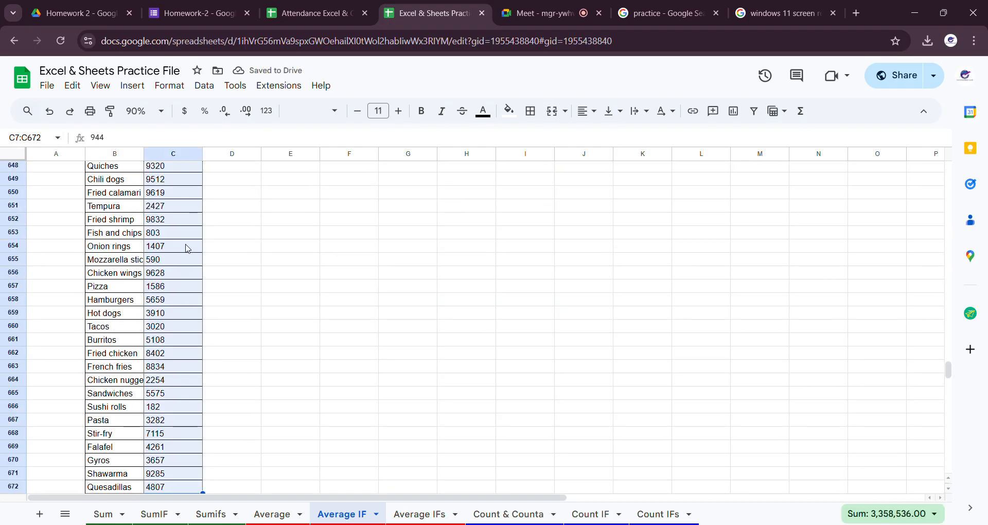
Step: Clear the sales values in C7:C672, undo the deletion and return to the start of the range
key(ctrl+shift+Down)
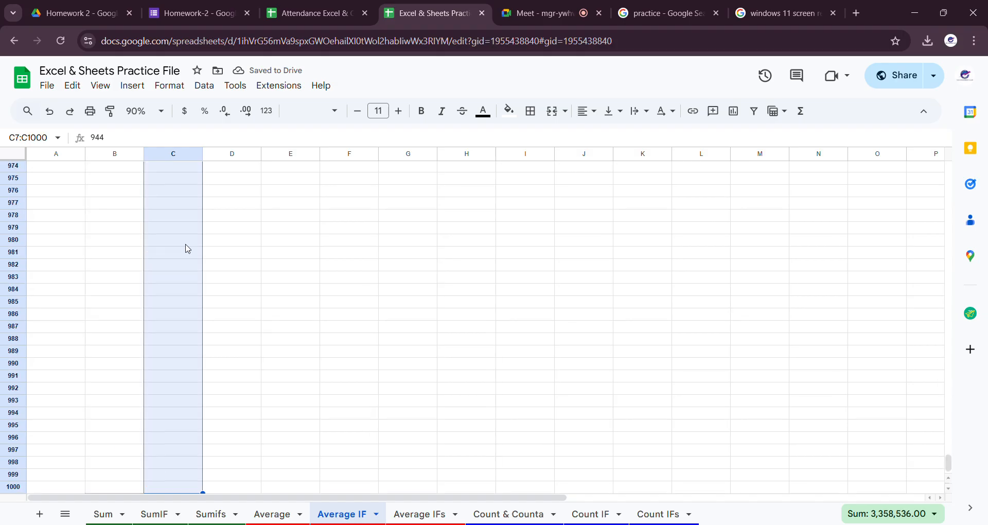
key(ctrl+shift+Up)
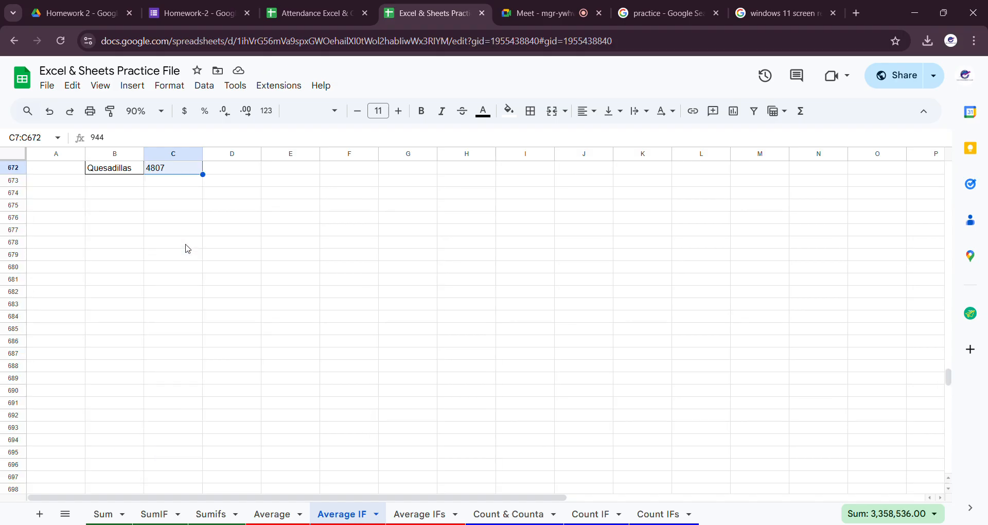
scroll(194, 285, up, 5)
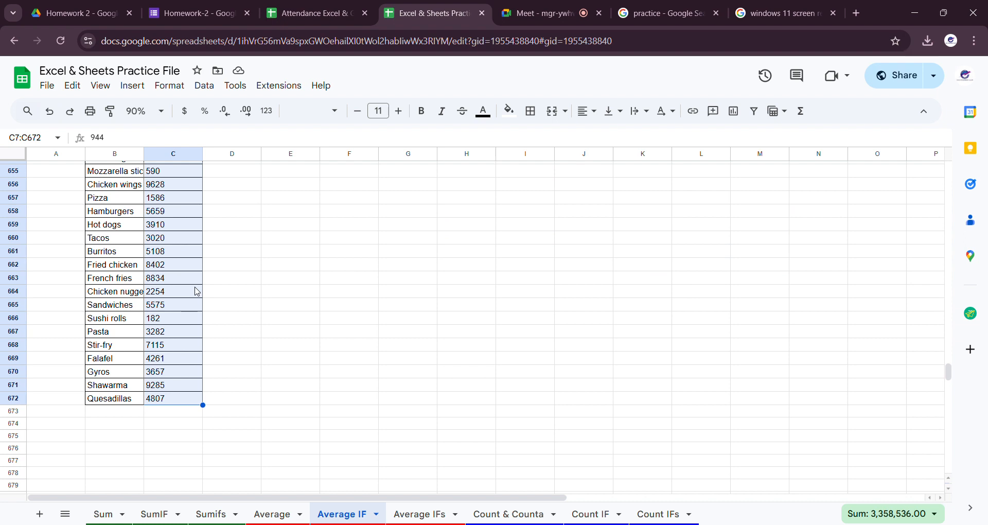
key(Delete)
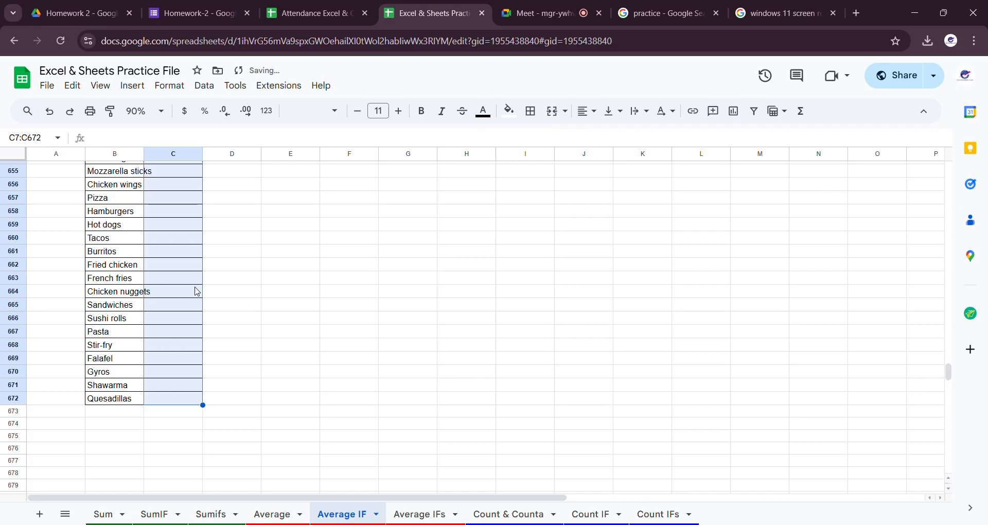
click(49, 111)
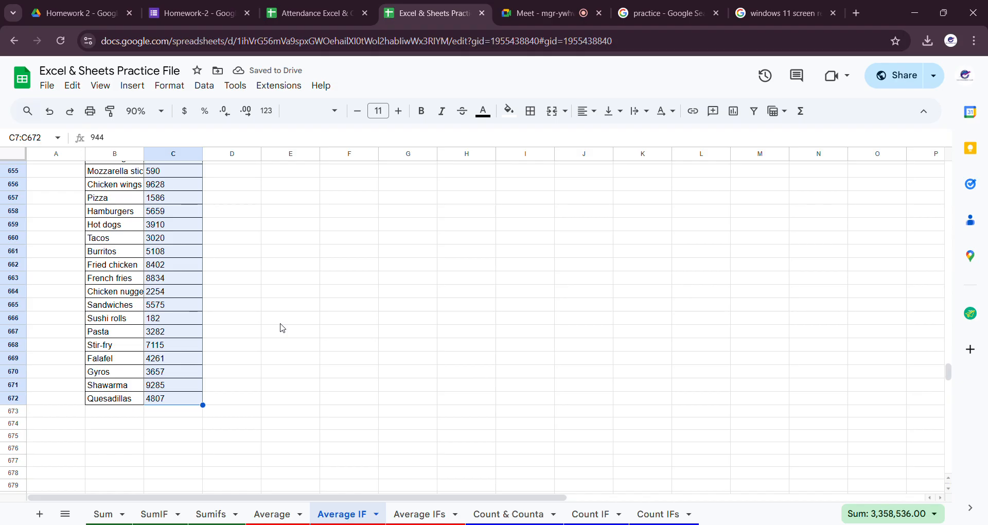
key(ctrl+BackSpace)
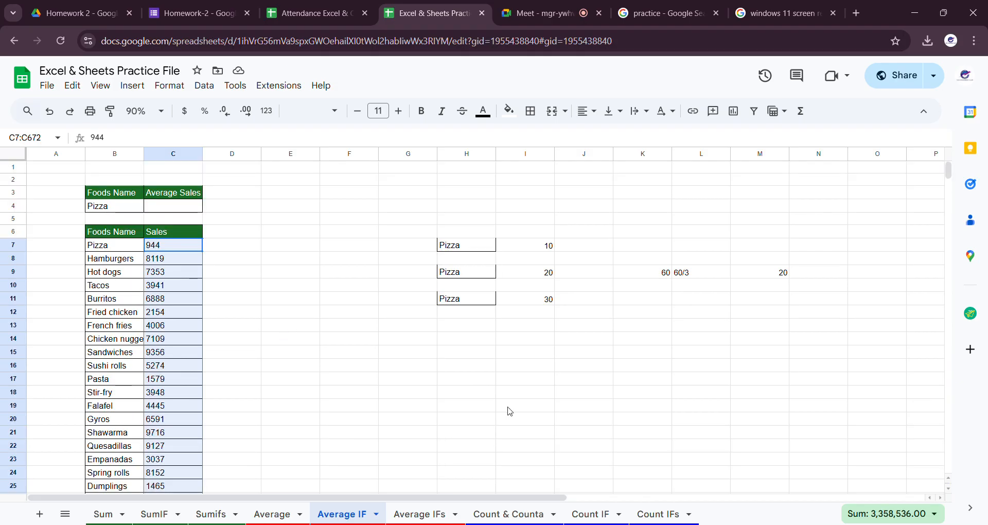
Step: Check the extent of the Sales data by selecting from C7 to the last filled cell and returning to the beginning
click(597, 373)
click(175, 247)
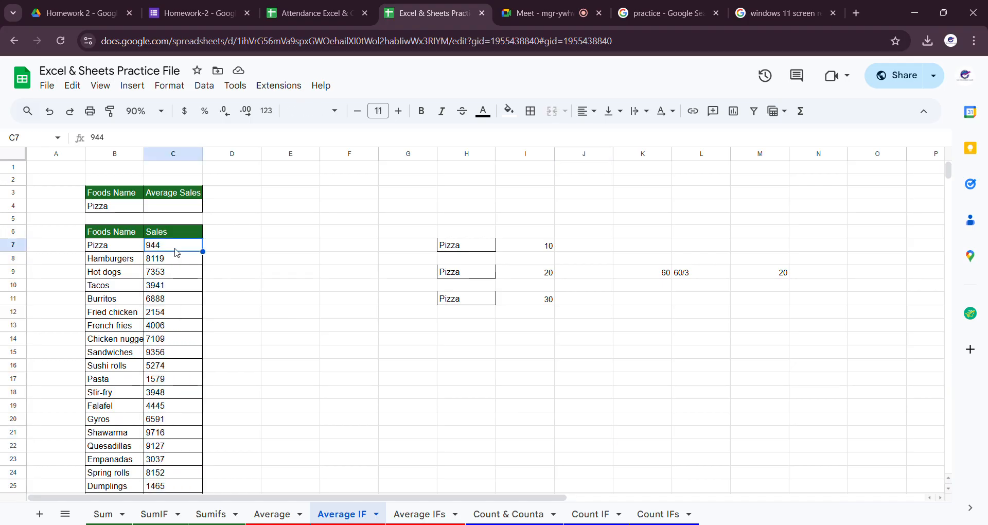
key(ctrl+shift+Down)
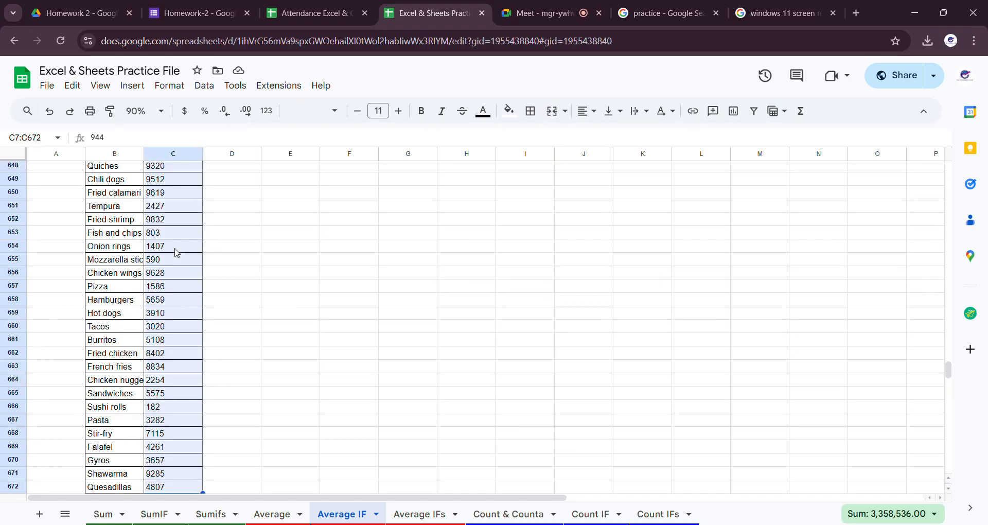
key(ctrl+BackSpace)
click(326, 312)
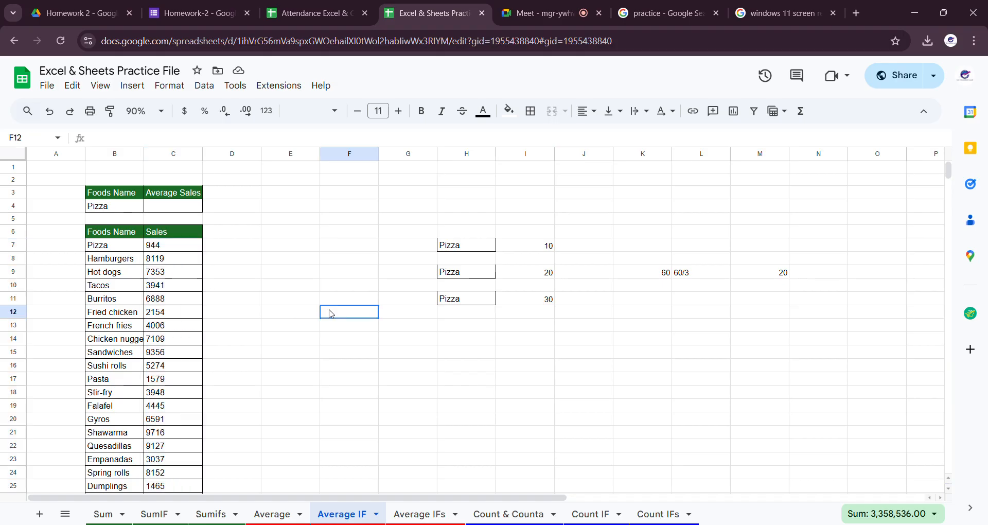
click(184, 208)
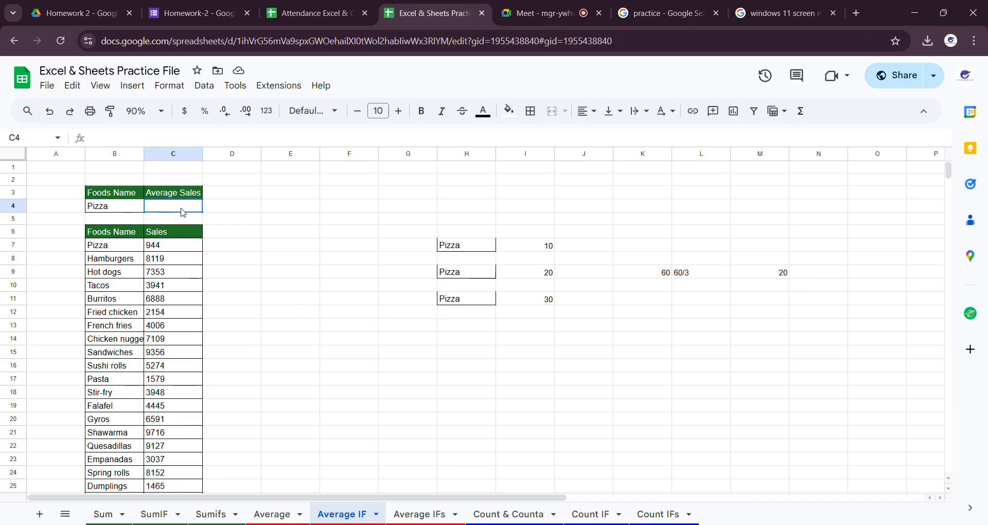
double_click(187, 211)
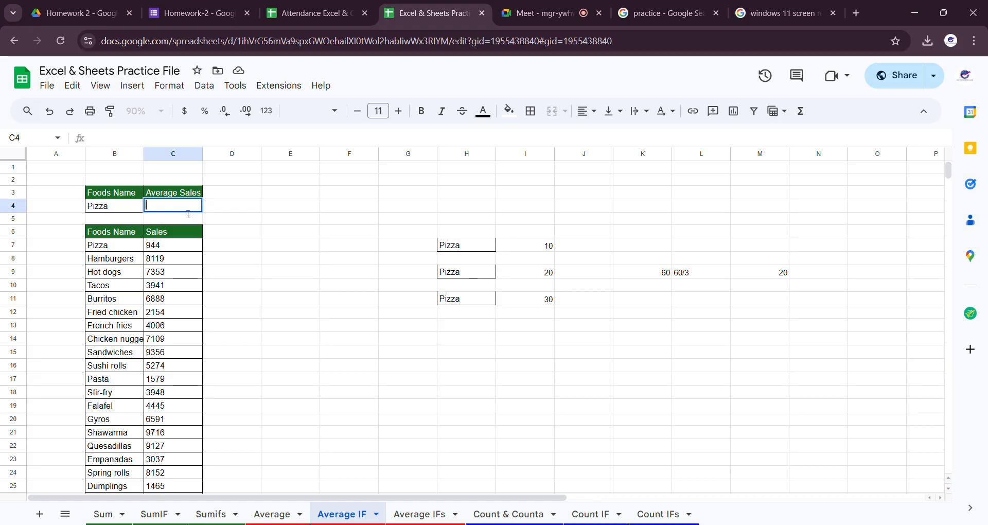
click(208, 289)
click(176, 249)
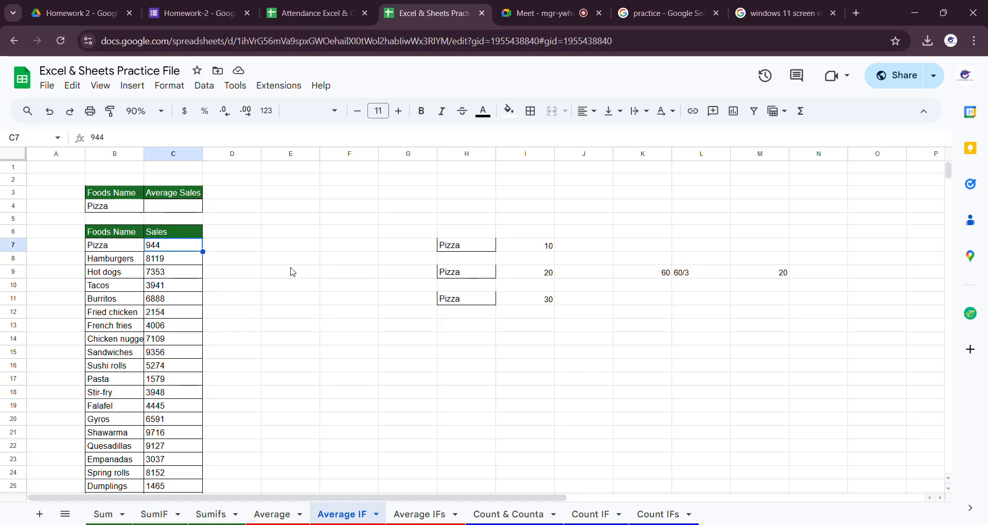
key(ctrl+shift+Down)
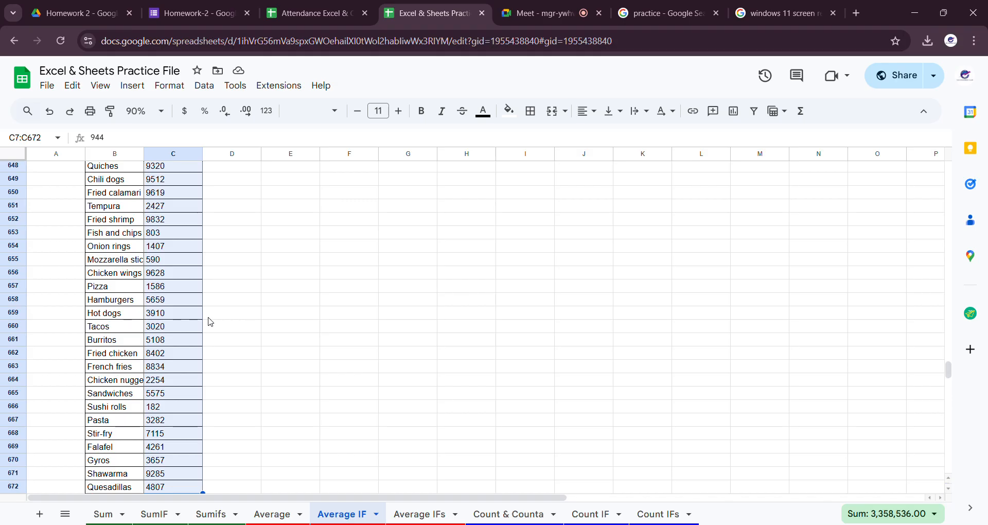
key(ctrl+BackSpace)
scroll(196, 419, down, 6)
scroll(196, 422, up, 7)
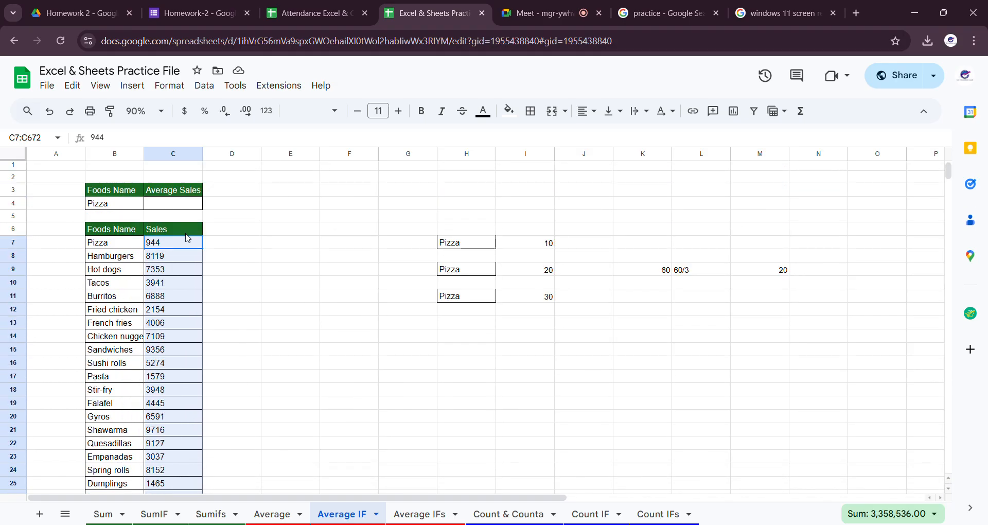
Step: Start an AVERAGEIF formula in the Average Sales cell C4 and show its argument help
click(173, 204)
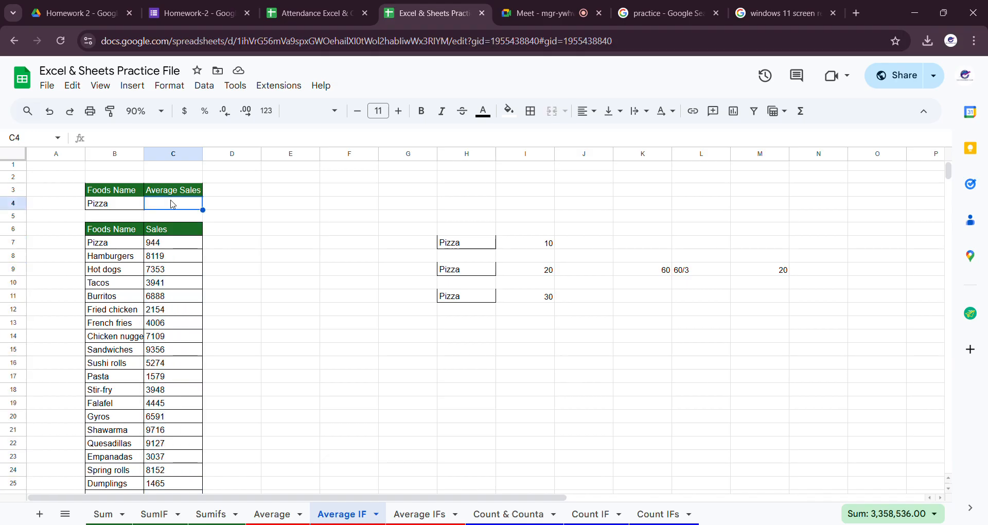
double_click(173, 204)
text(=avera)
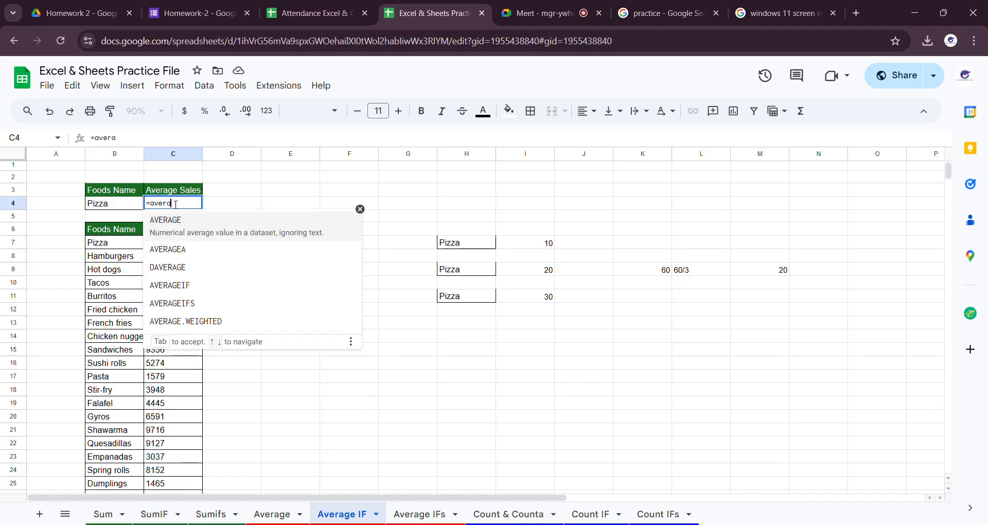
click(203, 285)
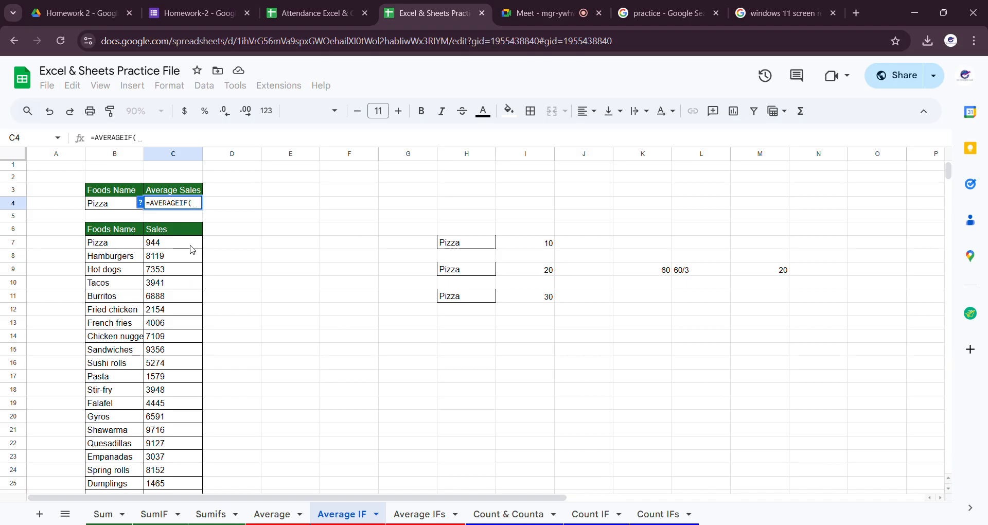
click(142, 203)
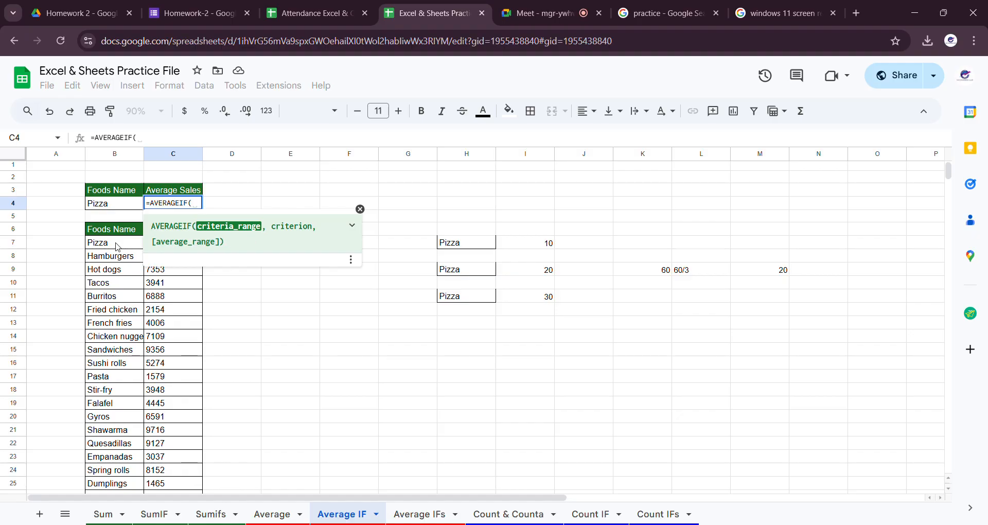
Step: Add B7:B672 as the criteria range and erase it from the unfinished AVERAGEIF formula
scroll(118, 250, down, 5)
scroll(116, 246, up, 5)
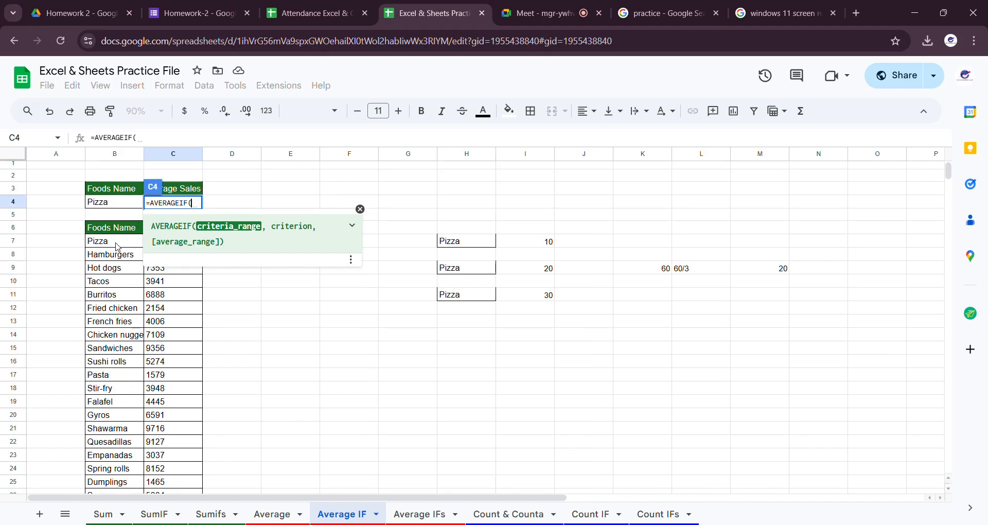
click(118, 246)
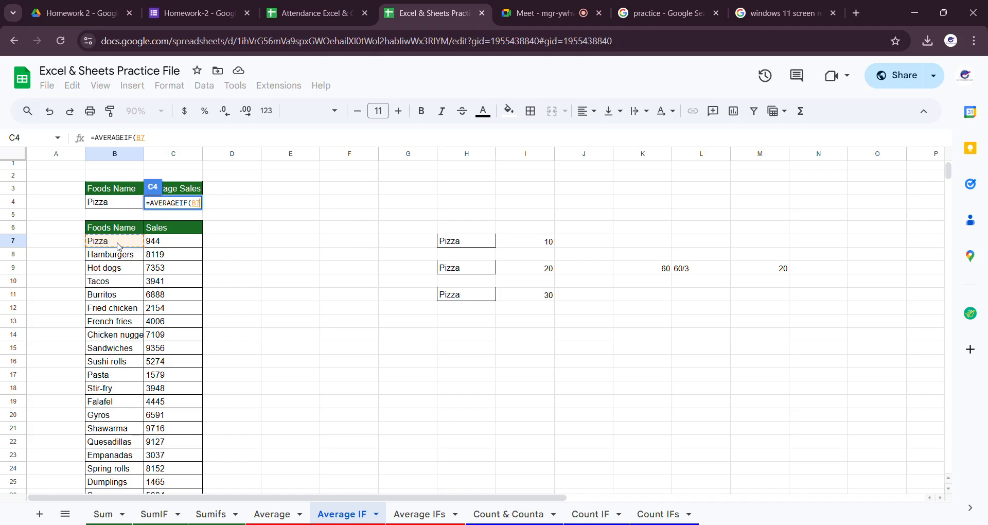
key(ctrl+shift+Down)
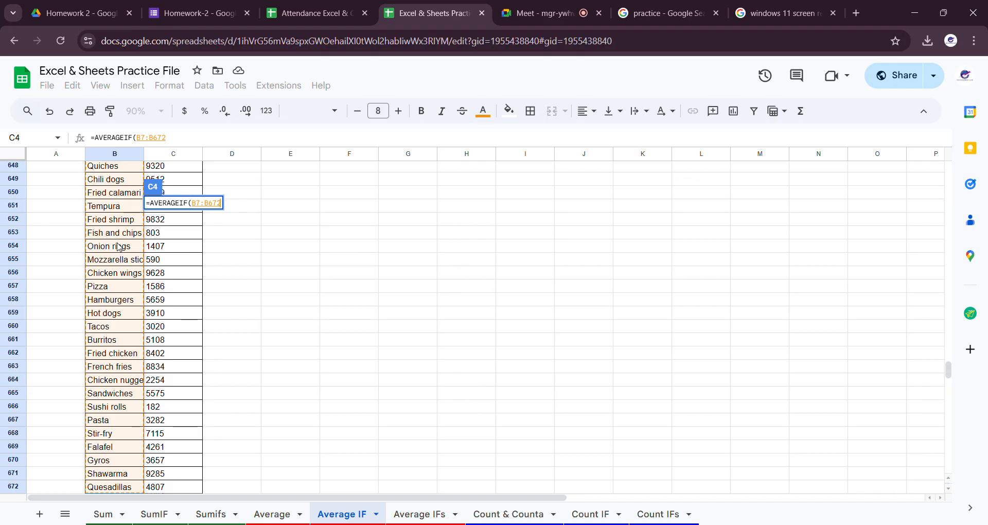
key(BackSpace)
key(BackSpace)
key(BackSpace)
key(BackSpace)
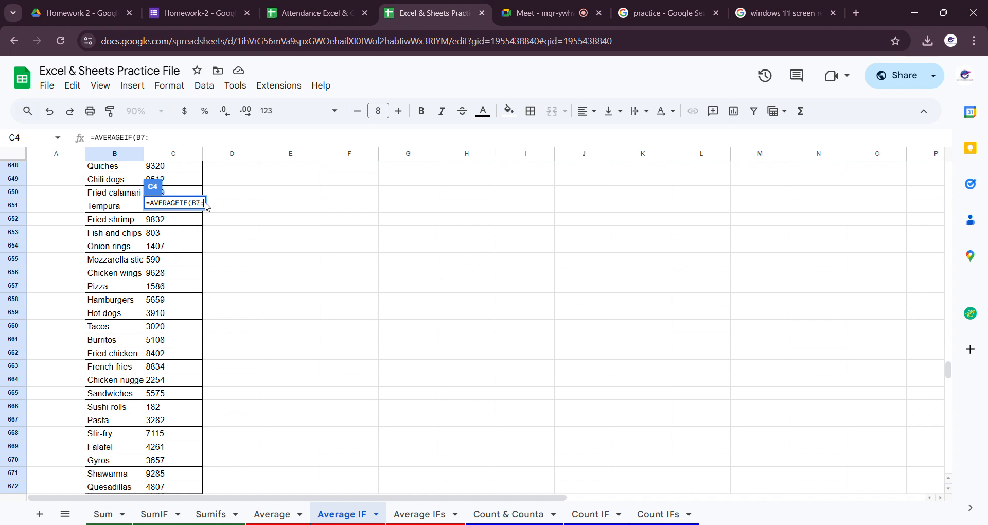
key(BackSpace)
key(BackSpace)
key(BackSpace)
Step: Set the food names B7:B672 as the AVERAGEIF criteria range and enter the formula with only that argument
scroll(216, 348, up, 20)
drag(948, 354, 948, 167)
click(110, 245)
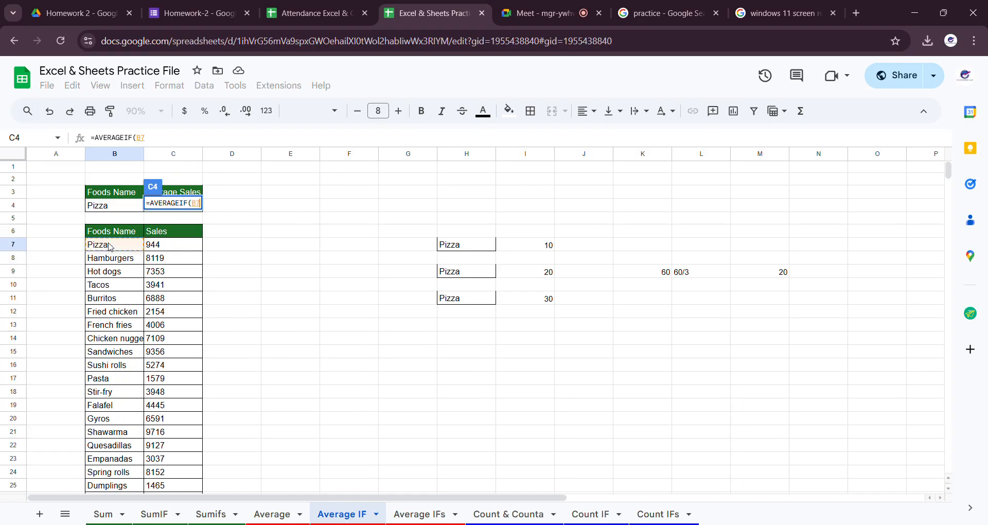
key(ctrl+shift+Down)
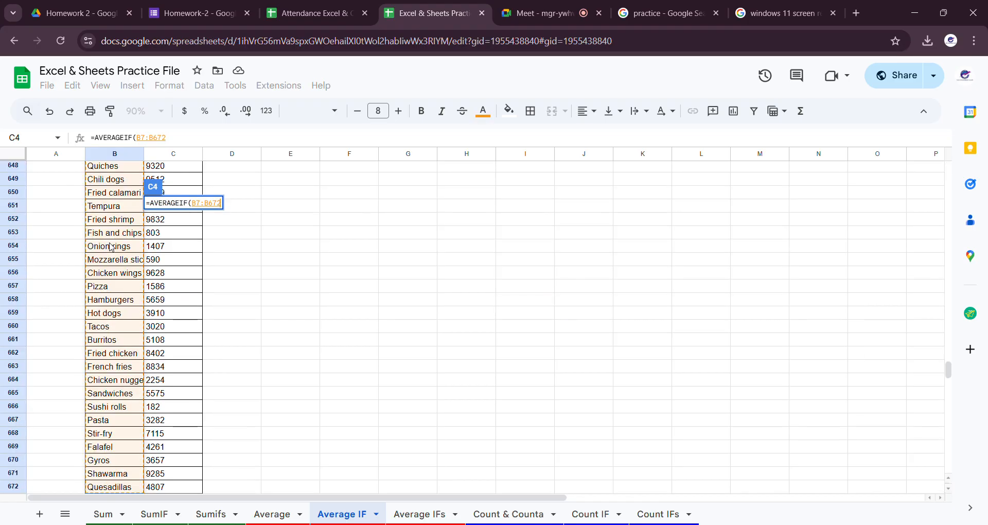
text())
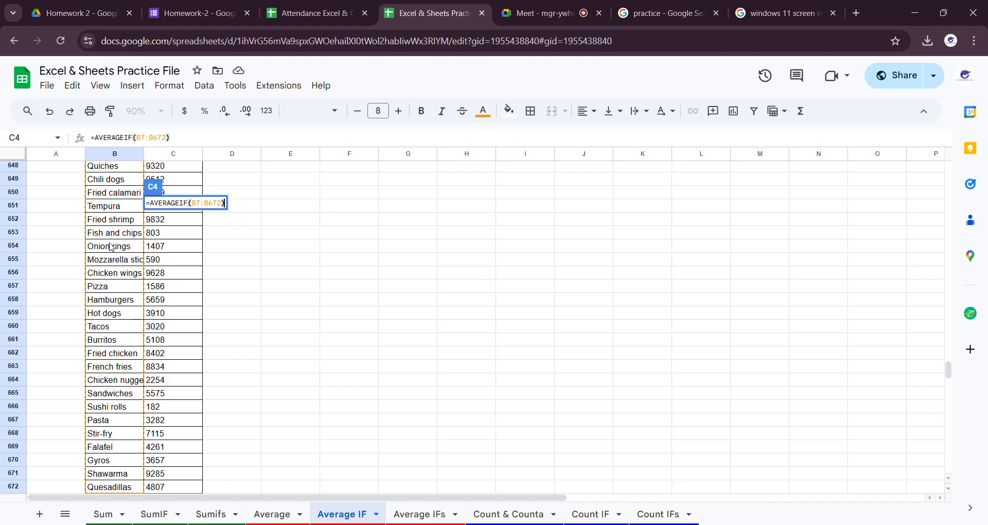
key(BackSpace)
key(Return)
Step: Reopen the AVERAGEIF formula in C4 and add the Pizza cell B4 as its criterion
scroll(155, 277, up, 1)
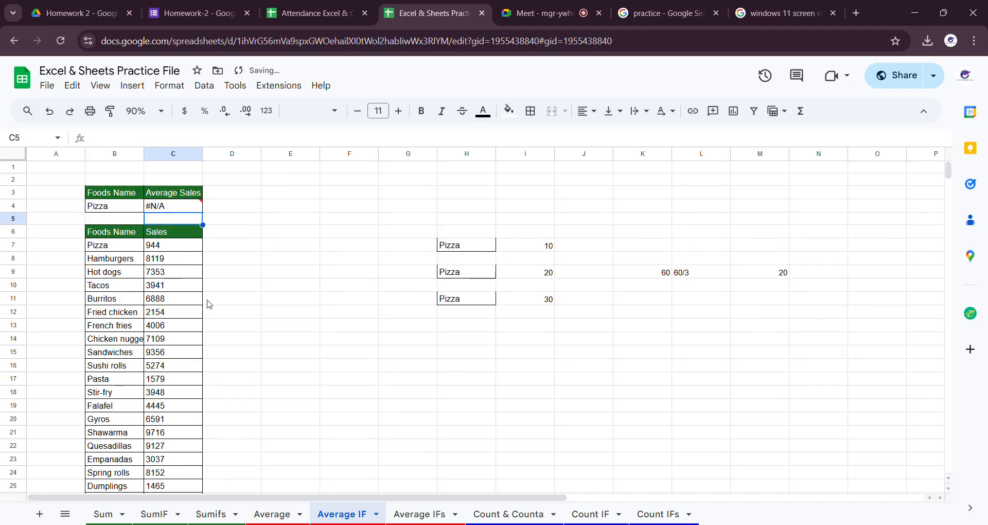
key(Up)
key(Return)
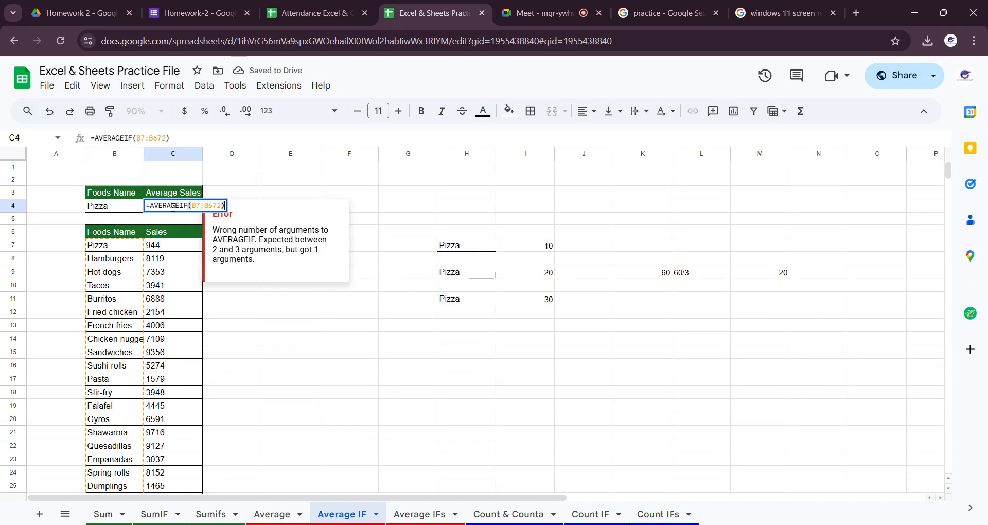
key(Left)
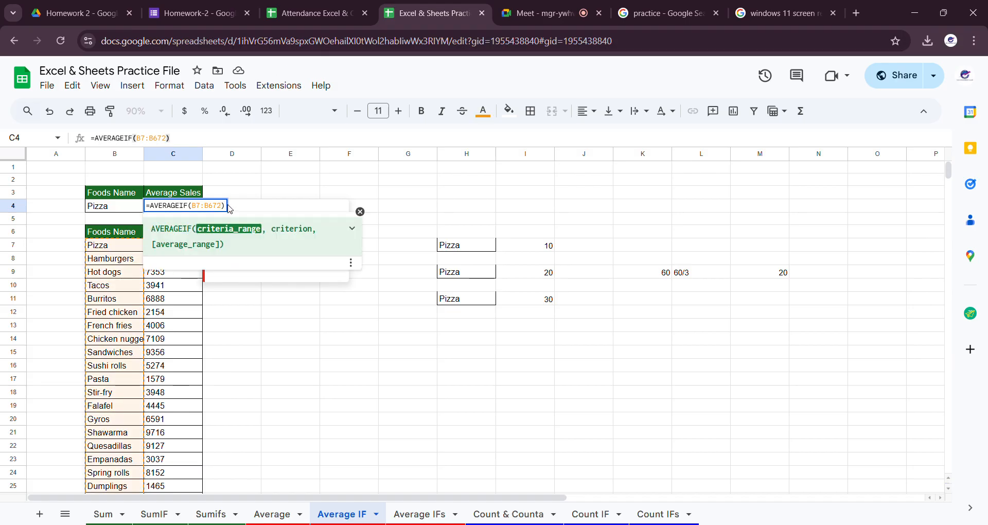
text(,)
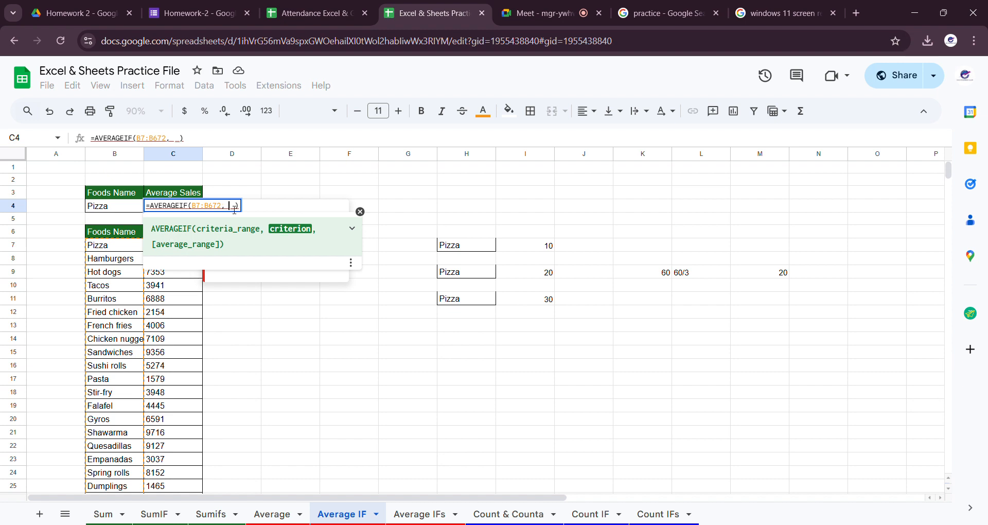
key(BackSpace)
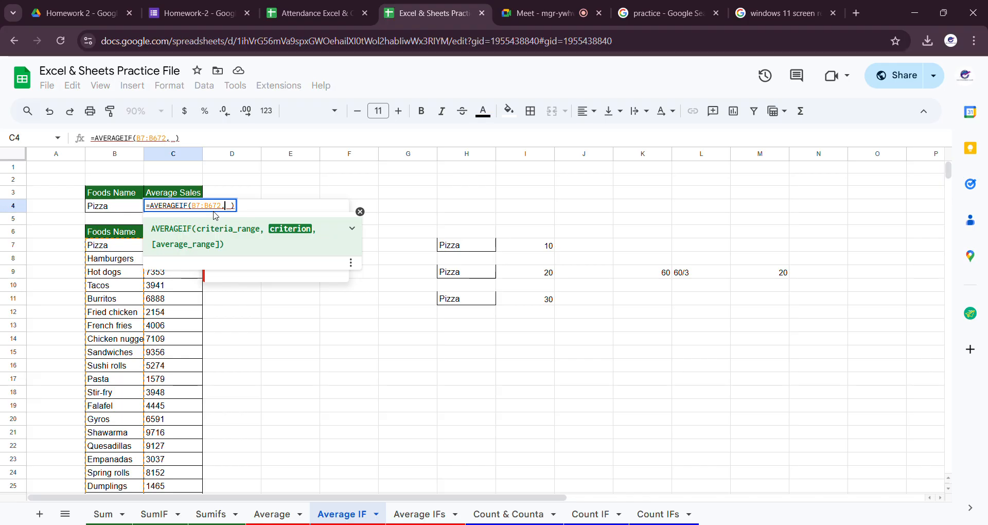
click(108, 210)
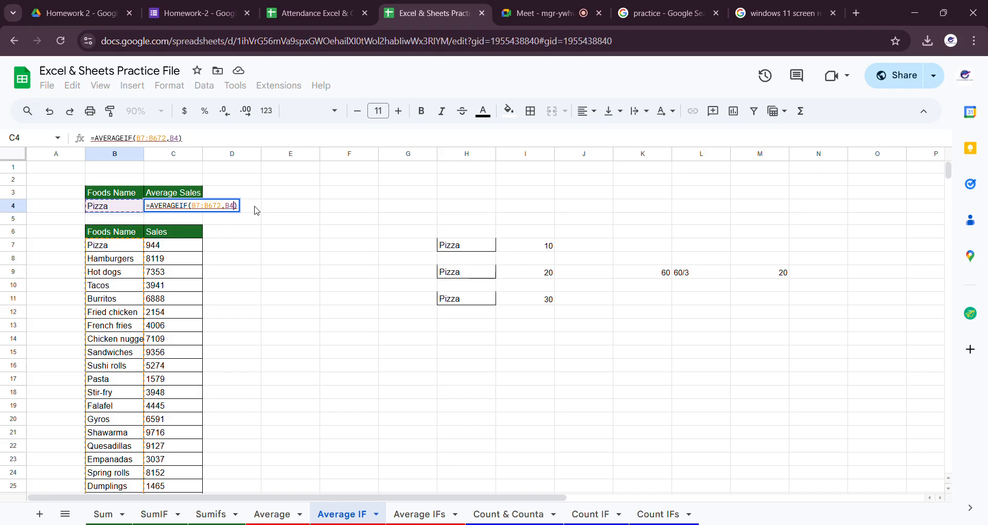
Step: Add the sales values C7:C672 as the average range of the AVERAGEIF formula
text(,)
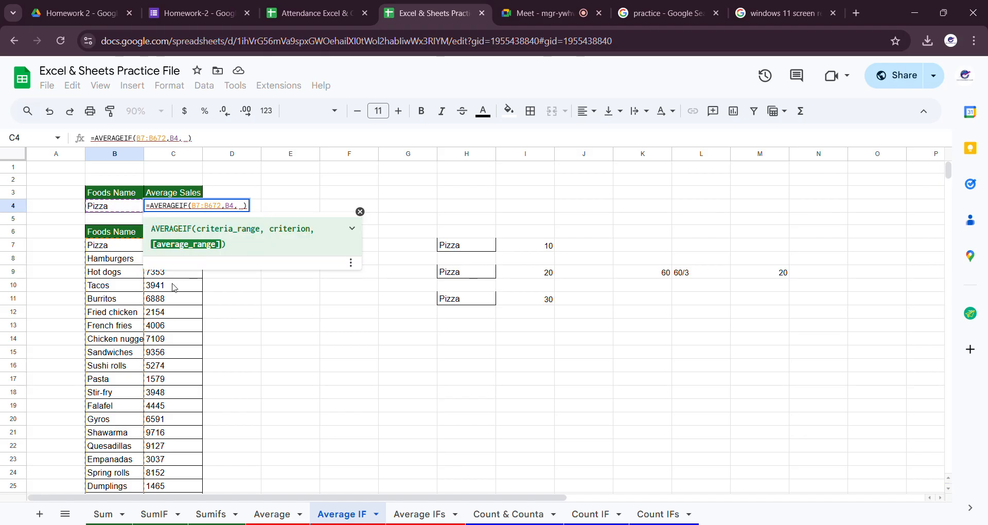
click(360, 211)
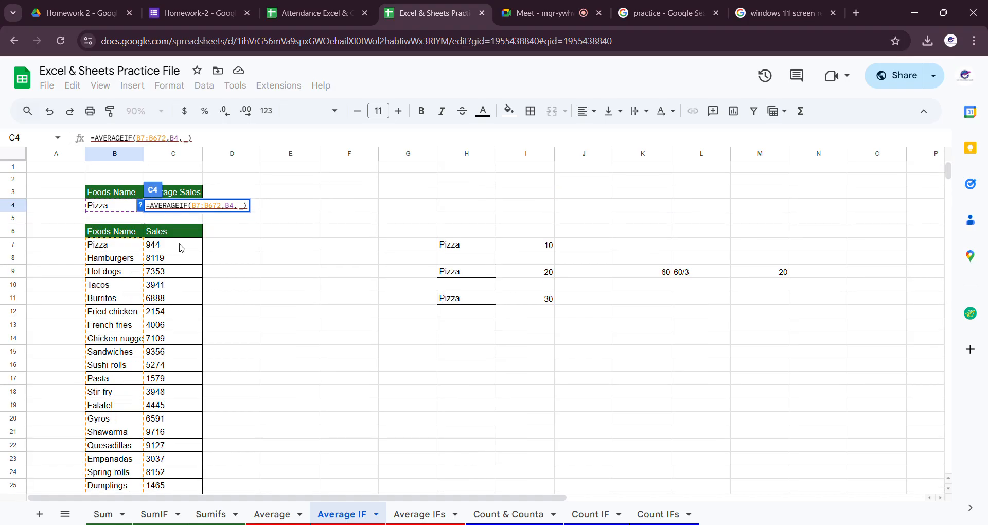
click(180, 247)
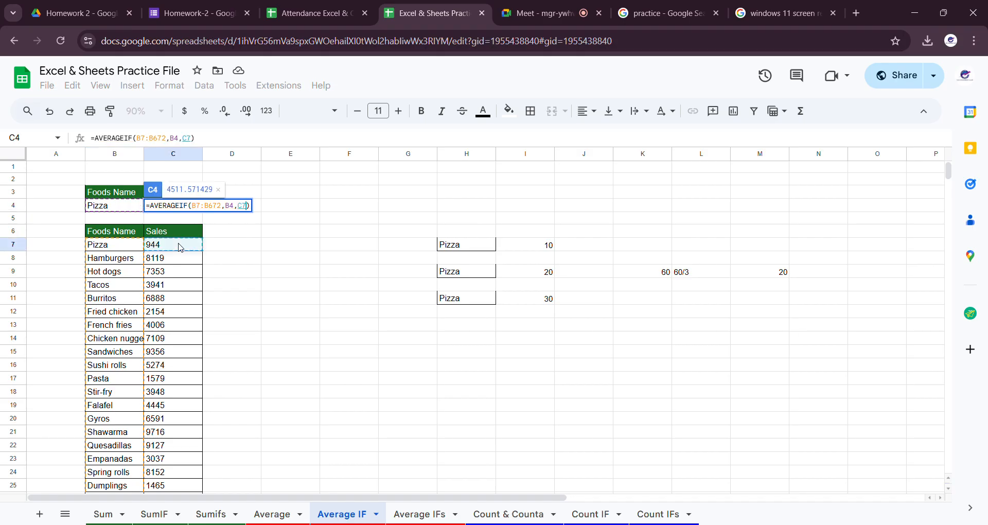
key(ctrl+shift+Down)
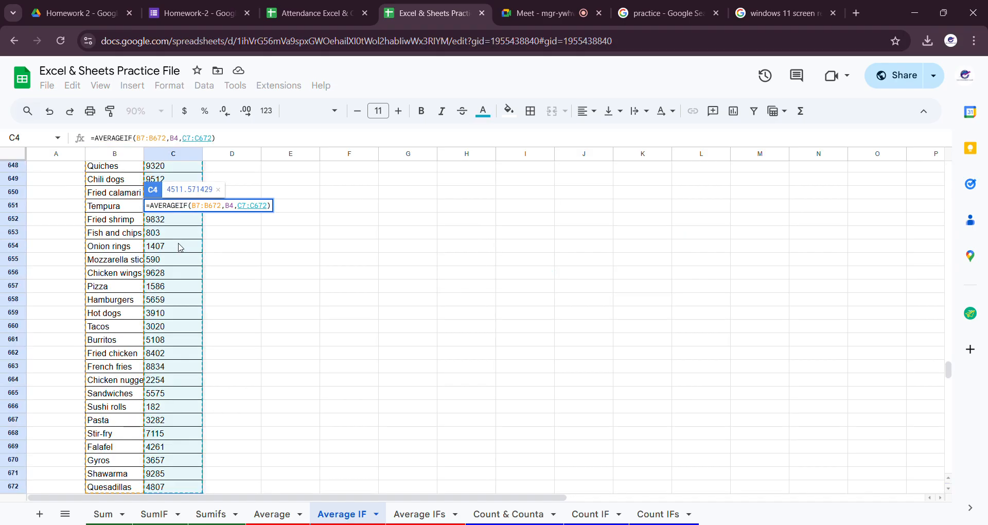
Step: Enter the completed AVERAGEIF formula in C4 and select that cell to review its result
key(Return)
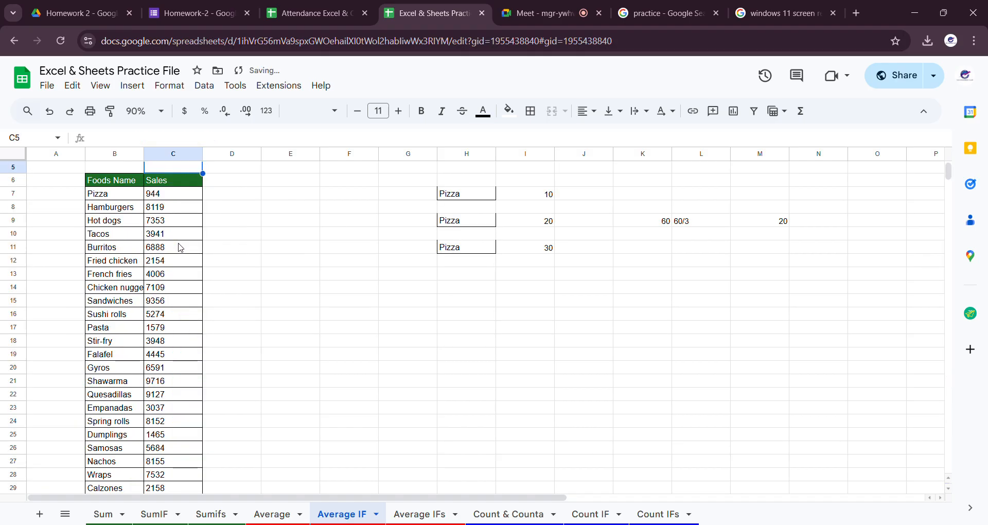
scroll(182, 252, up, 2)
click(181, 204)
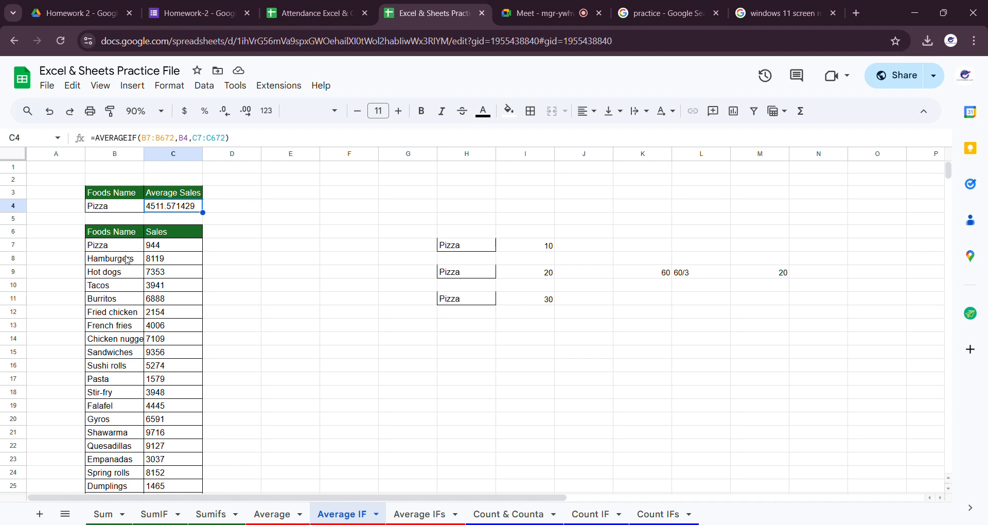
Step: Copy Hot dogs from B9 into the food name cell B4 and check the average in C4
click(110, 273)
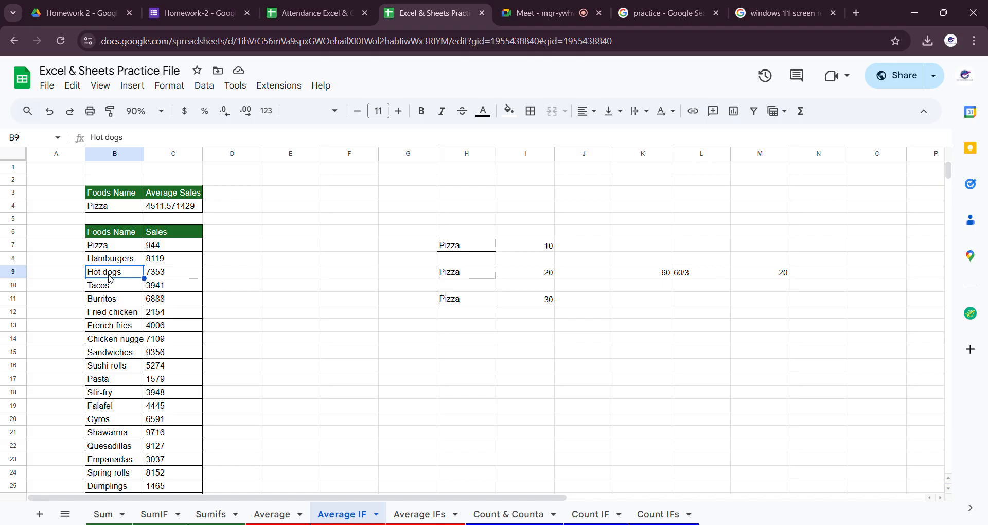
key(ctrl+c)
click(122, 208)
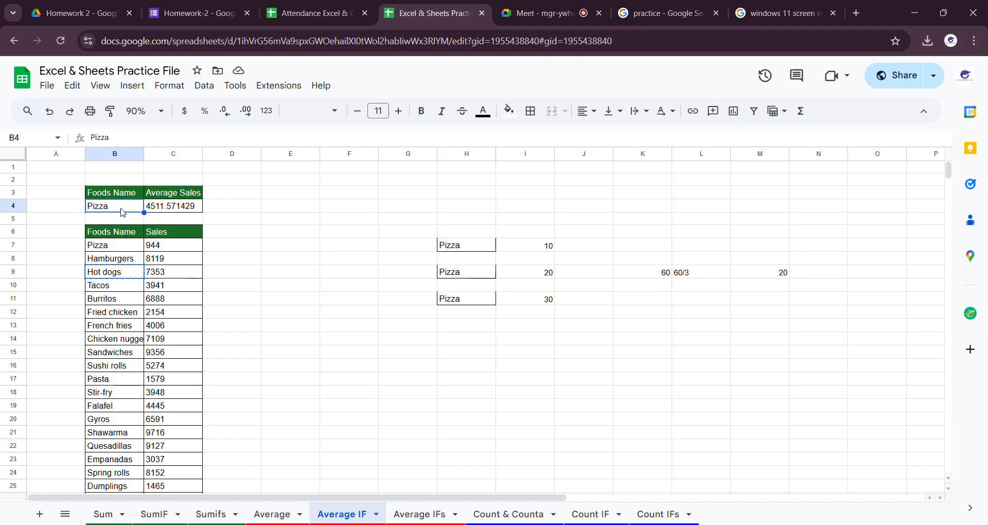
key(ctrl+v)
click(236, 211)
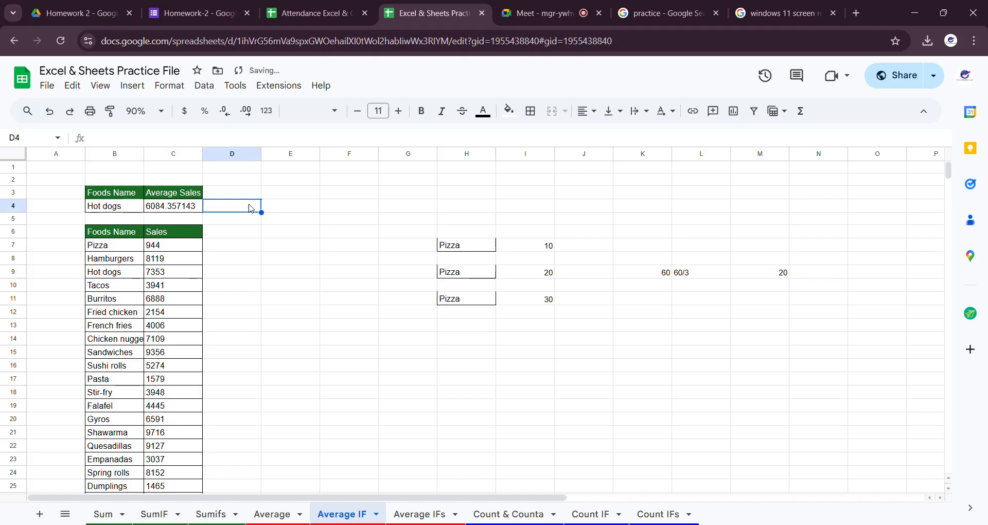
click(186, 212)
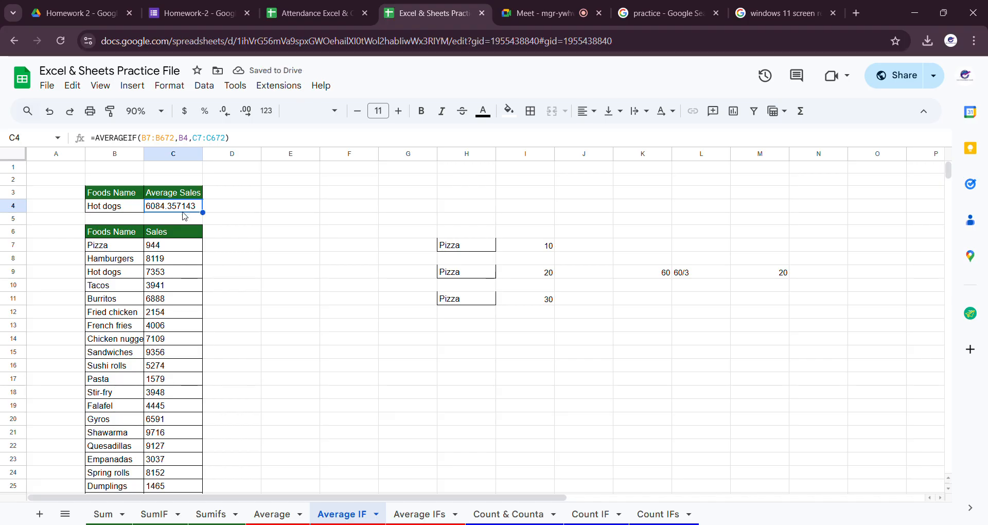
Step: Replace the food name in B4 with French fries, copied from B13
click(118, 329)
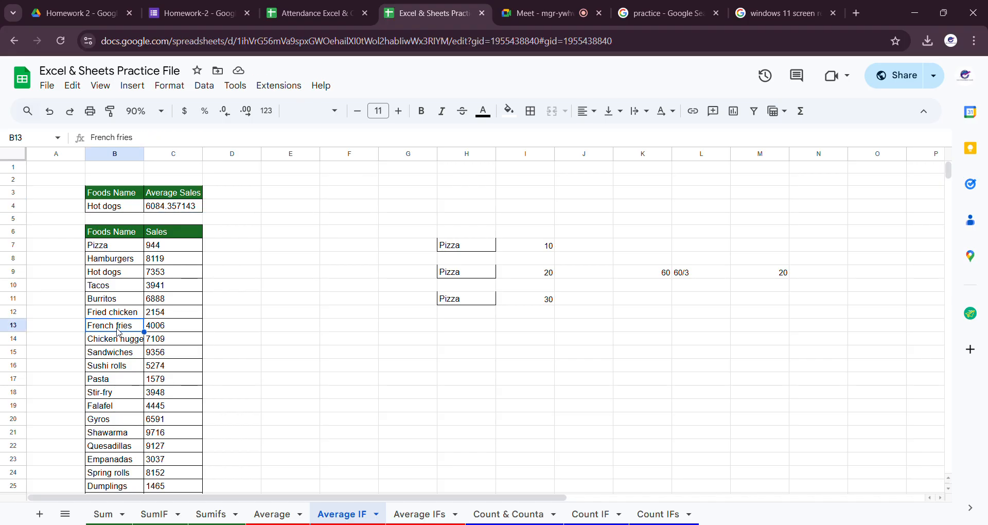
click(126, 211)
double_click(126, 211)
key(BackSpace)
key(BackSpace)
key(BackSpace)
key(BackSpace)
key(BackSpace)
key(BackSpace)
key(BackSpace)
key(BackSpace)
key(ctrl+v)
key(Return)
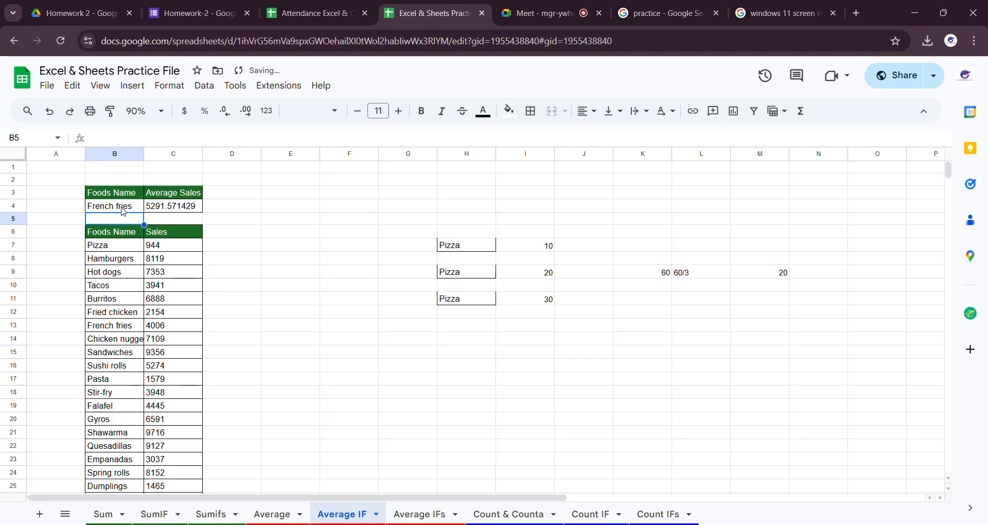
Step: Reduce the average sales value in C4 to two decimal places
click(181, 207)
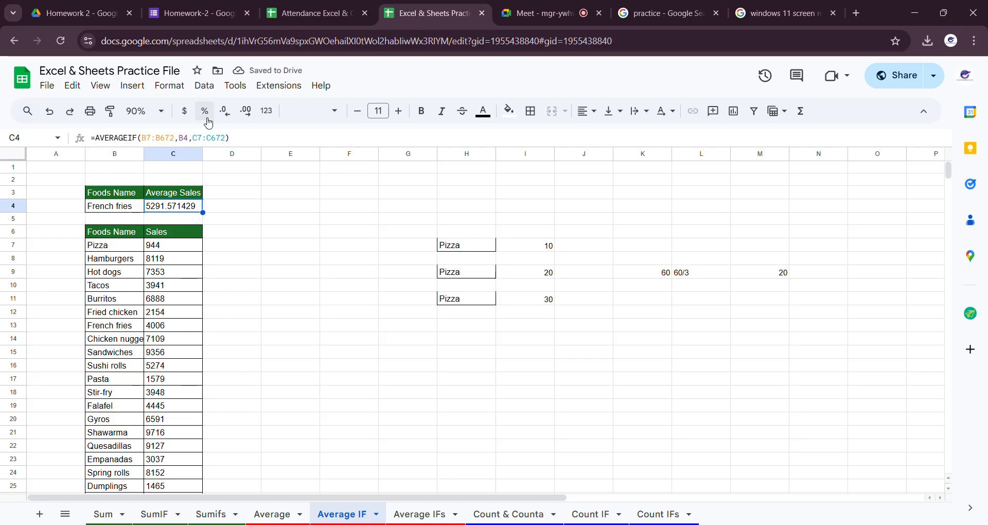
click(225, 113)
click(225, 112)
click(225, 112)
click(257, 286)
click(173, 208)
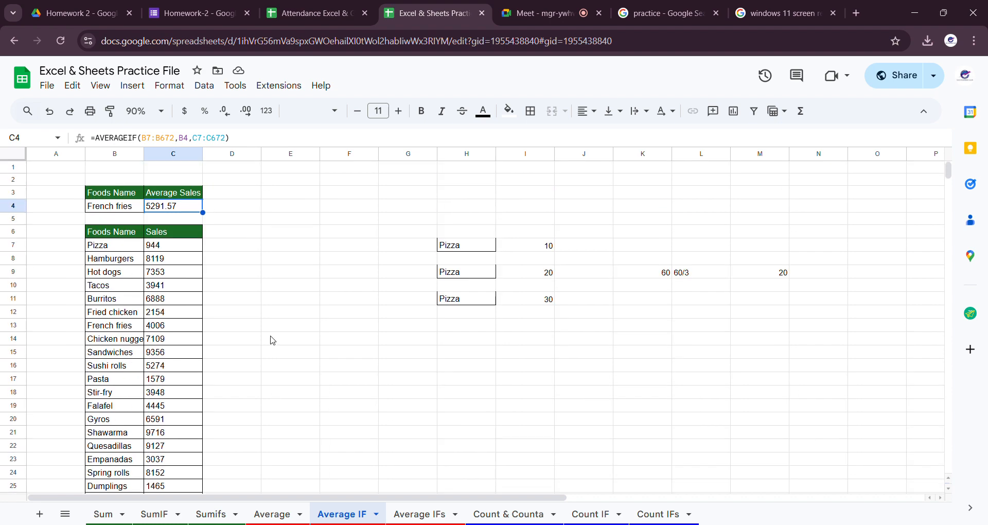
scroll(266, 326, down, 6)
scroll(324, 435, up, 6)
scroll(638, 419, down, 3)
scroll(627, 396, up, 3)
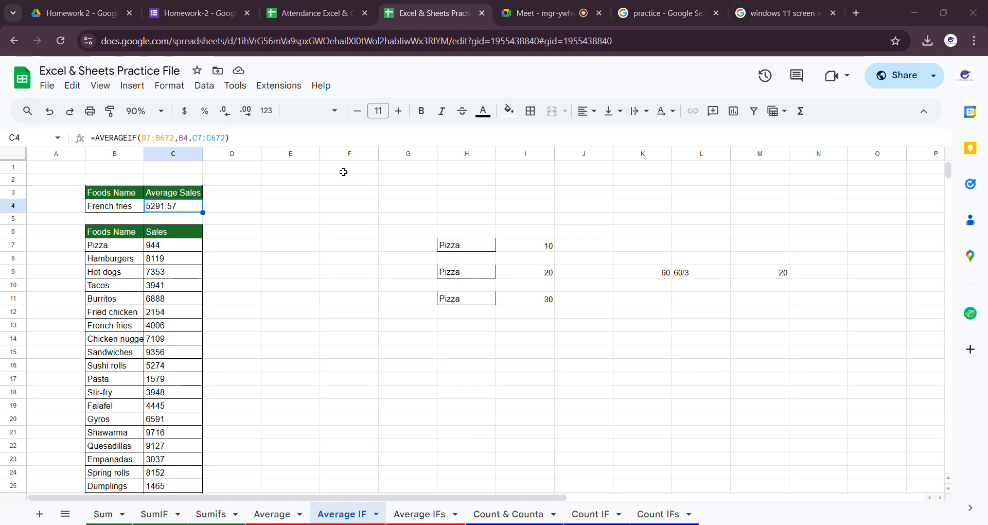
Step: Delete the entire AVERAGEIF formula from C4, leaving the cell empty
double_click(175, 210)
triple_click(233, 206)
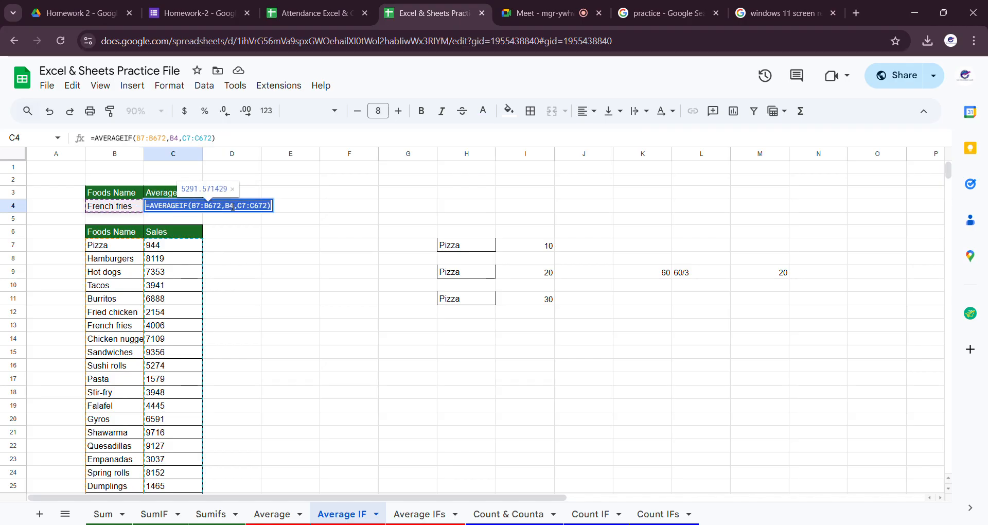
key(BackSpace)
click(276, 299)
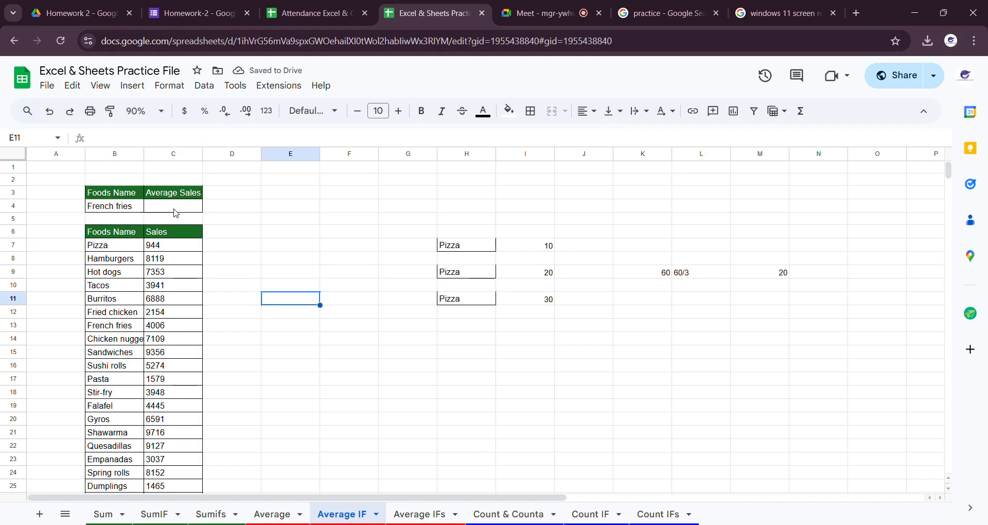
Step: Start a new AVERAGEIF formula in C4 and review its argument help before closing it
double_click(178, 213)
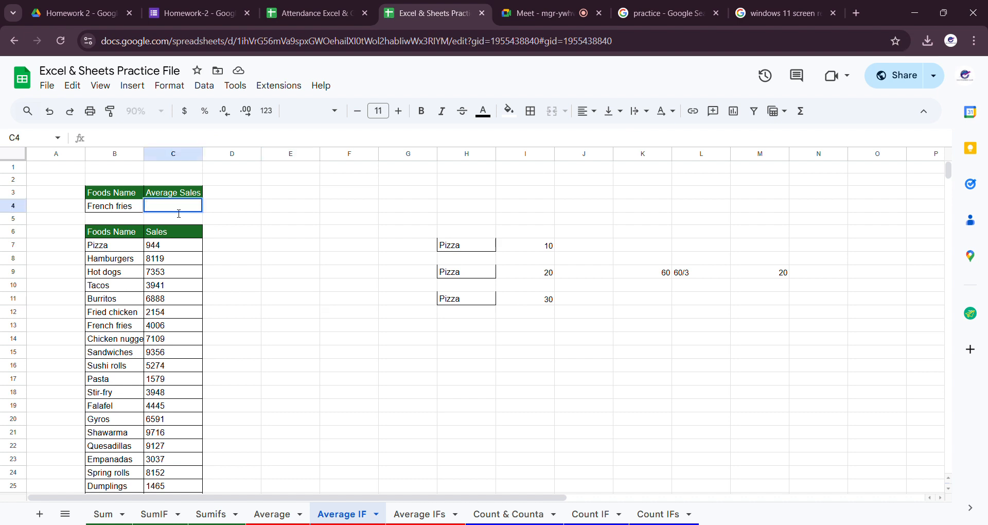
text(=)
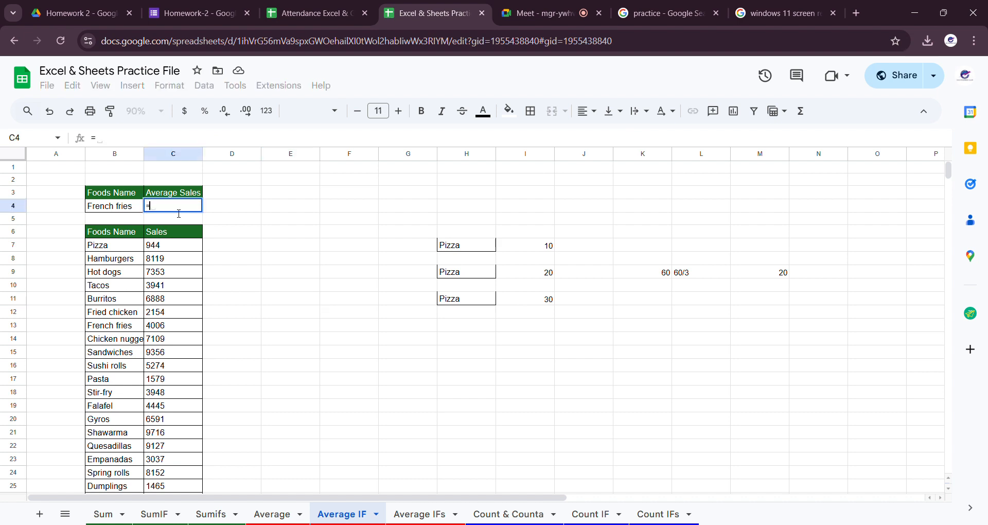
text(avera)
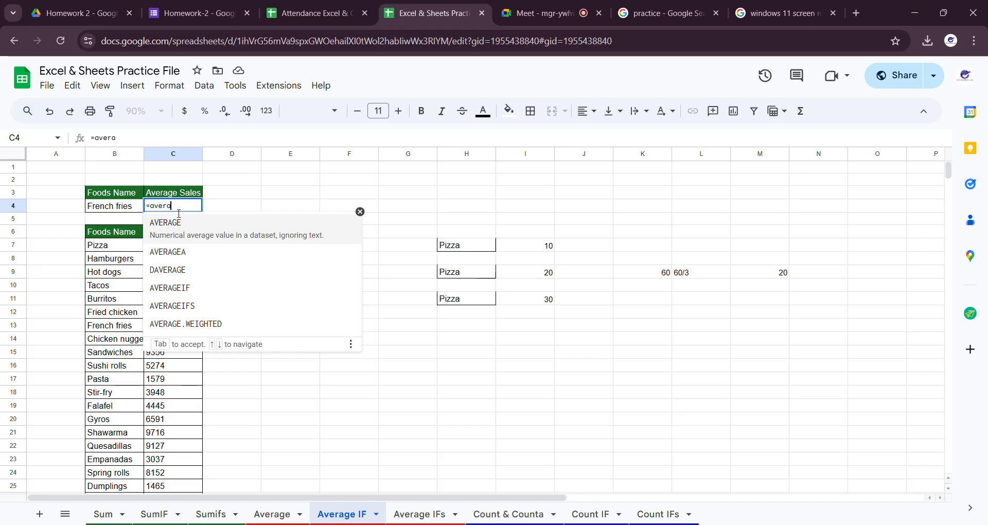
click(191, 290)
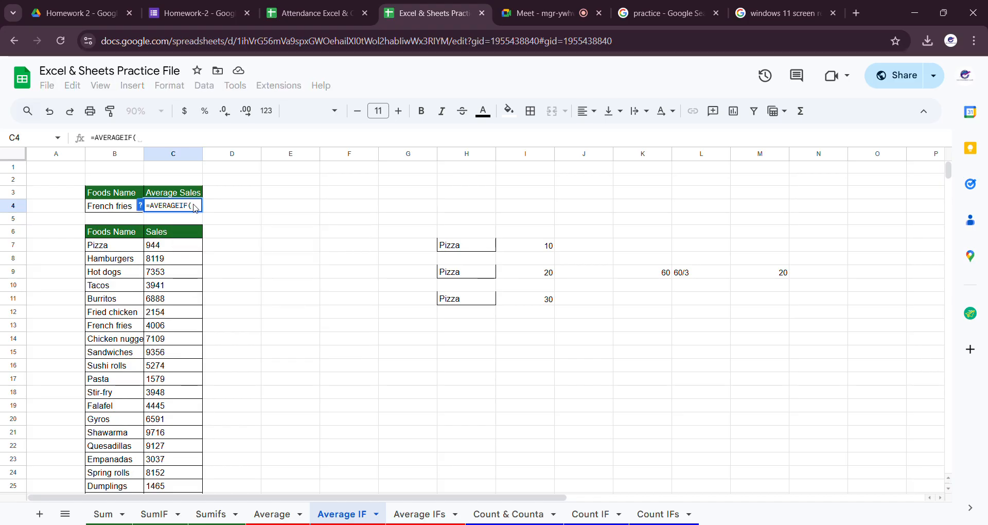
click(144, 207)
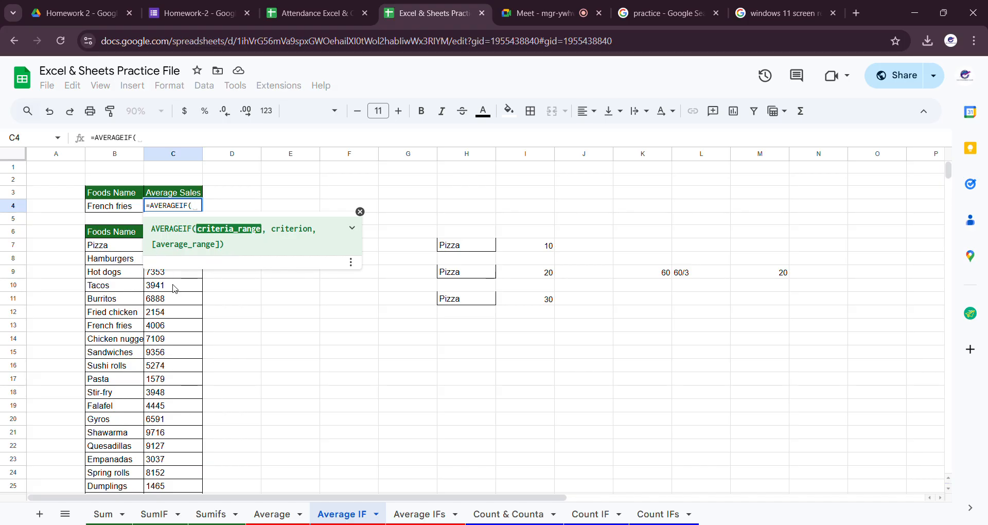
scroll(173, 288, down, 5)
scroll(173, 422, up, 5)
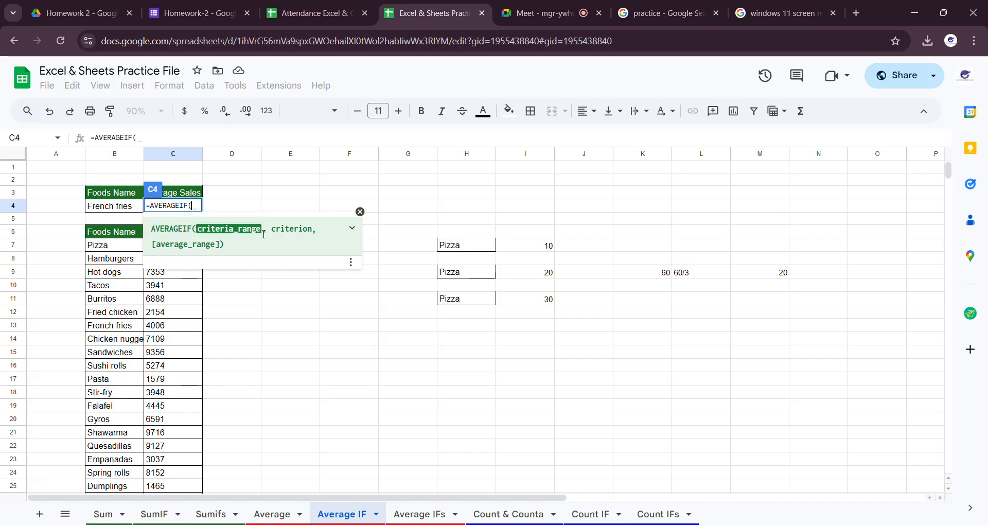
click(359, 211)
Step: Select the food names B7:B672 as the criteria range and erase that reference from the unfinished formula
click(100, 248)
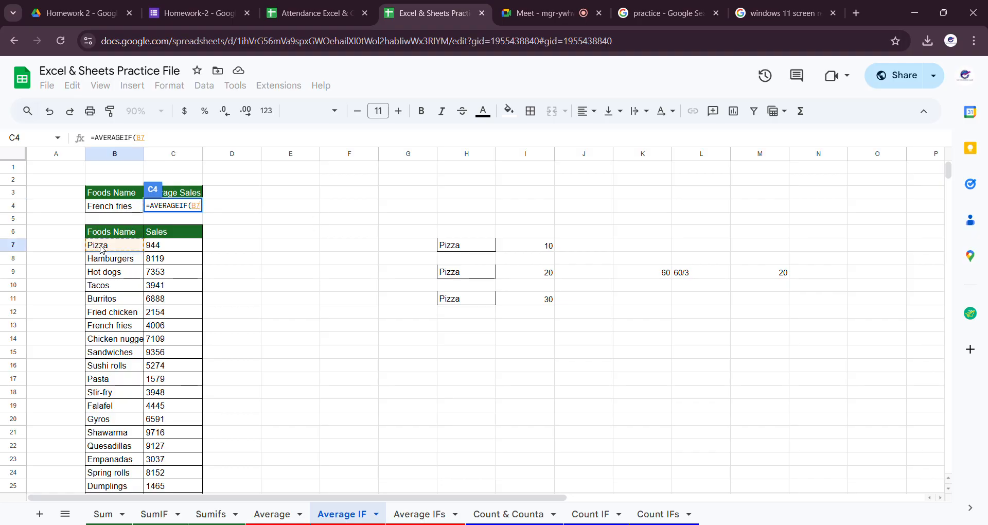
key(ctrl+shift+Down)
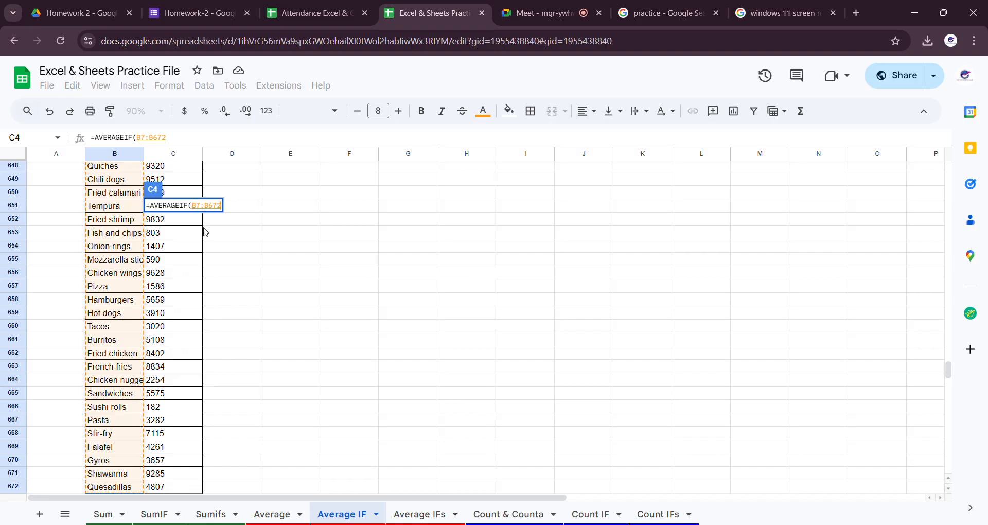
key(BackSpace)
key(BackSpace)
key(BackSpace)
key(BackSpace)
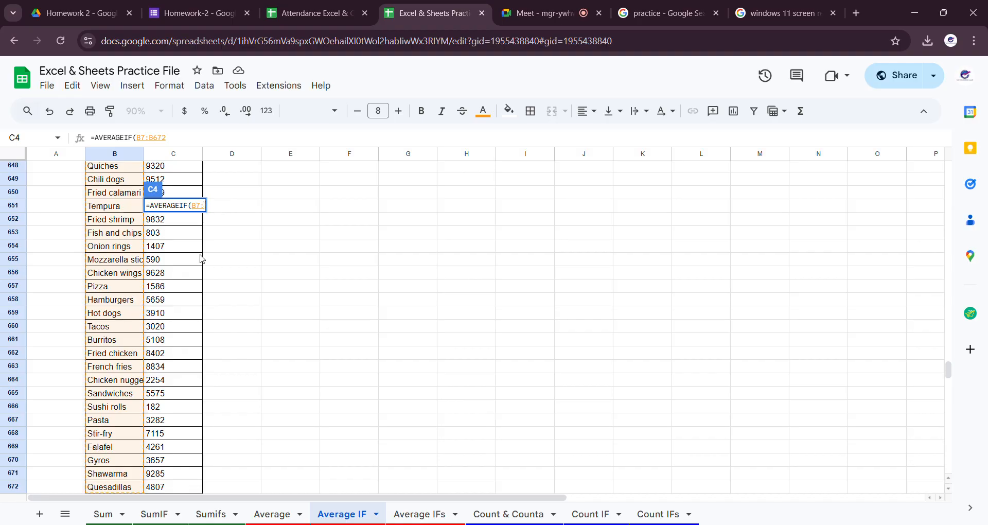
key(BackSpace)
key(BackSpace)
key(BackSpace)
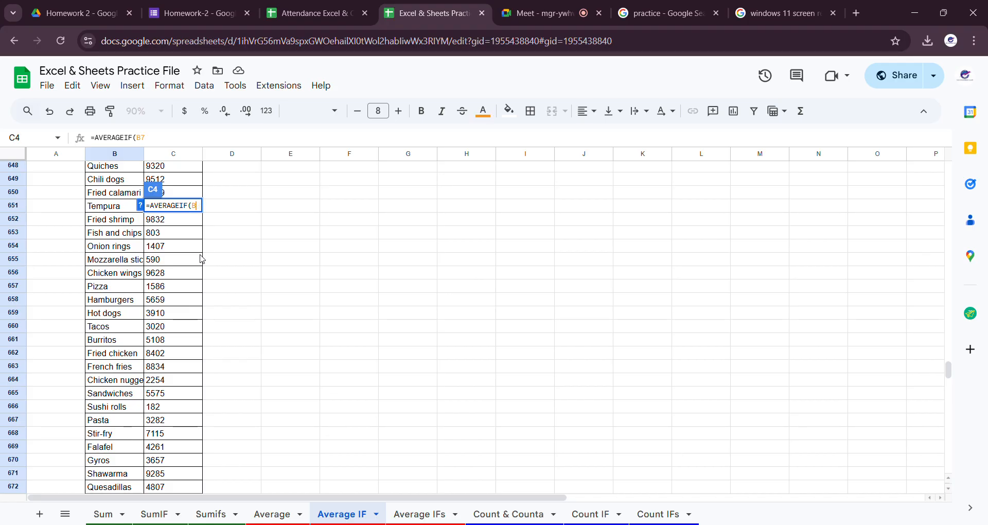
Step: Set the food names B7:B672 as the AVERAGEIF criteria range, followed by a comma
drag(948, 372, 883, 156)
click(133, 248)
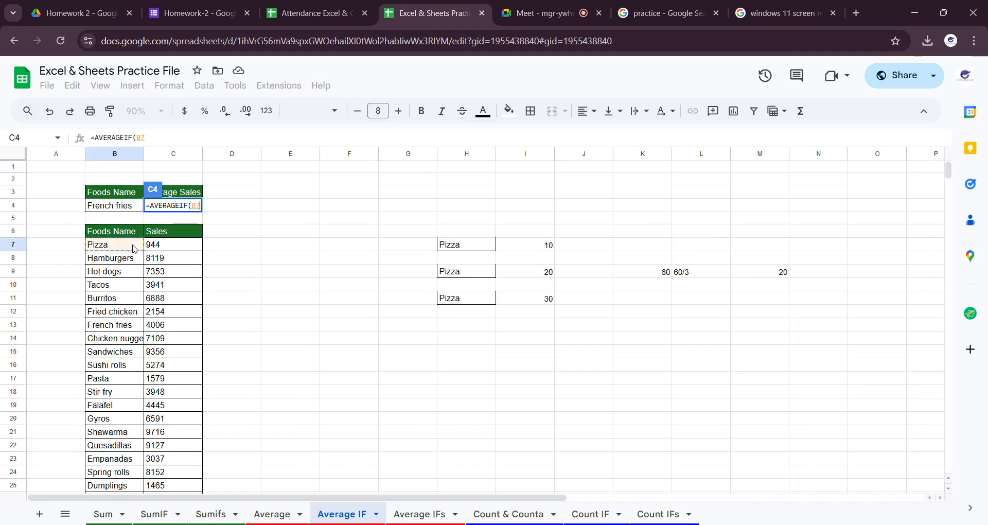
key(ctrl+shift+Down)
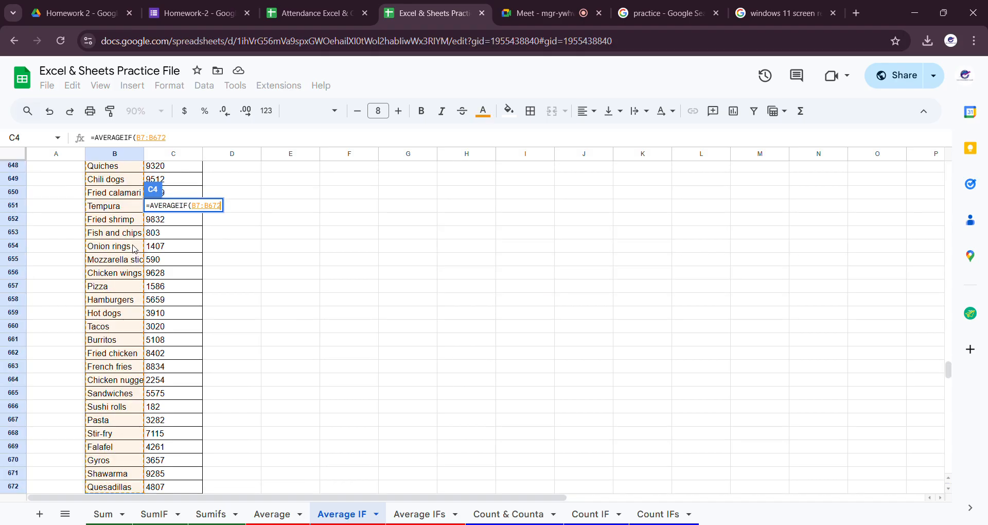
drag(946, 367, 857, 183)
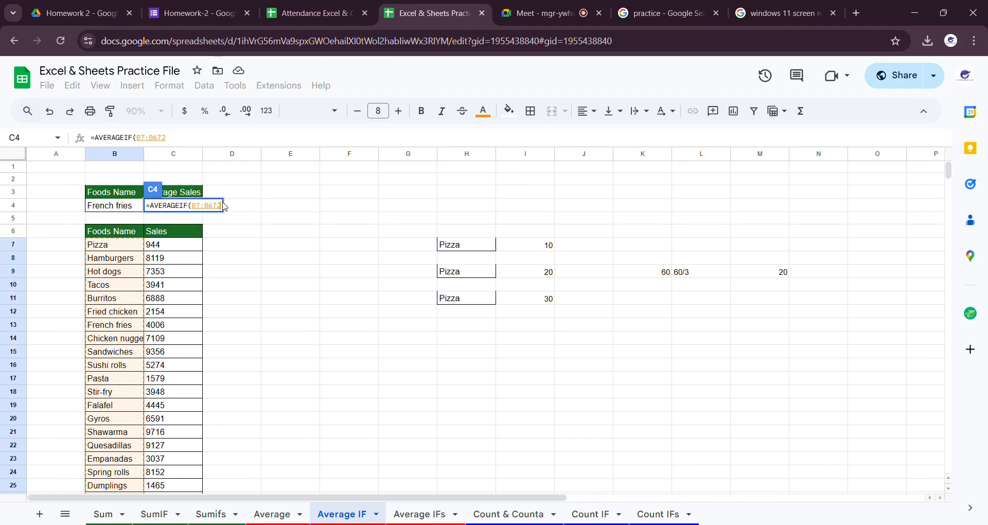
text(,)
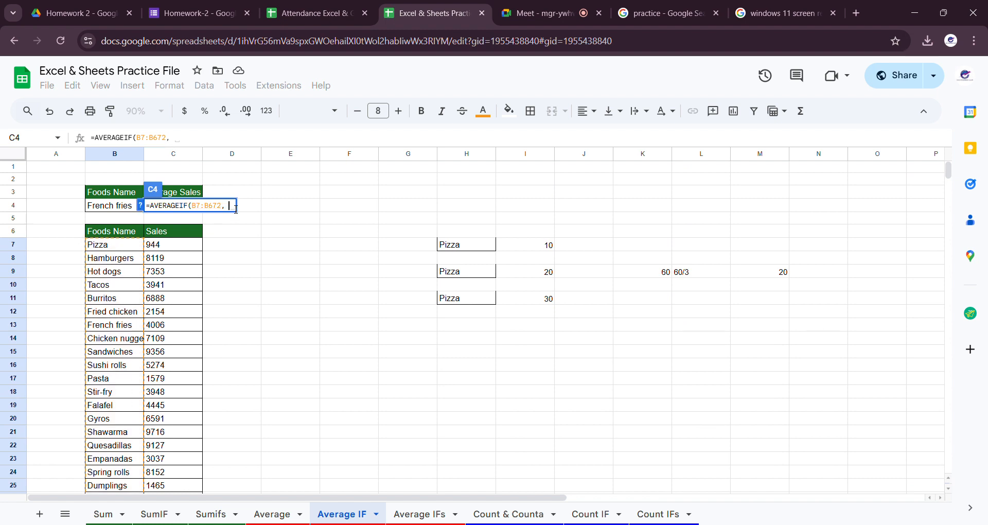
Step: Check the criterion argument in the formula help and set the French fries cell B4 as the criterion
click(142, 205)
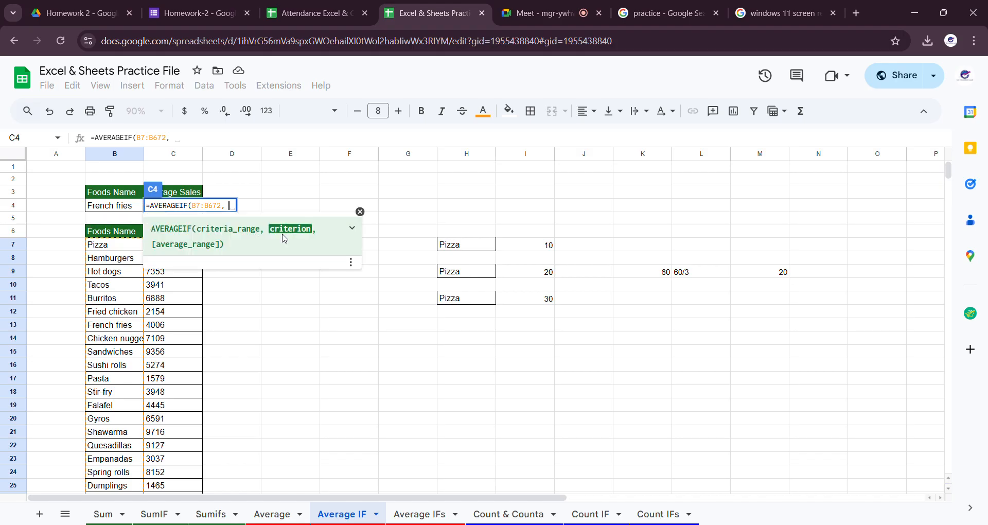
click(360, 212)
click(111, 208)
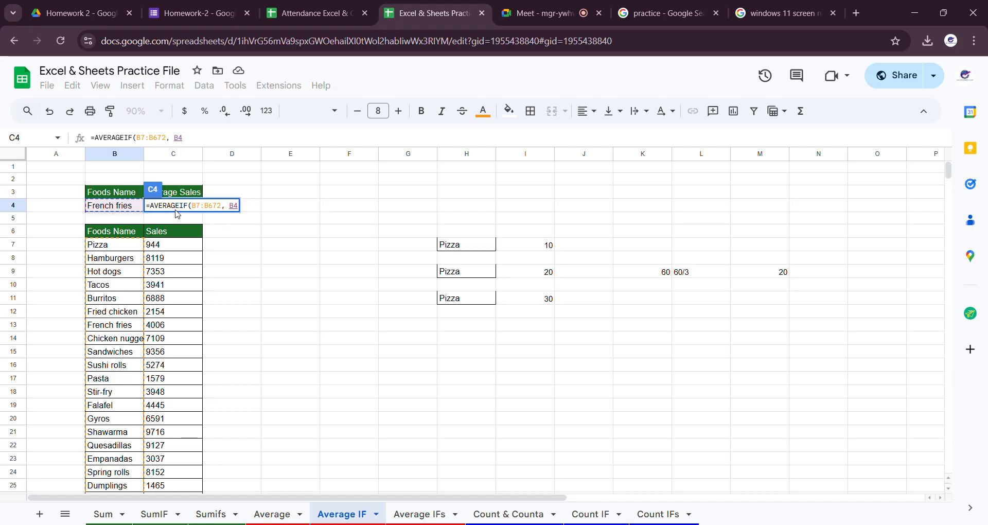
text(,)
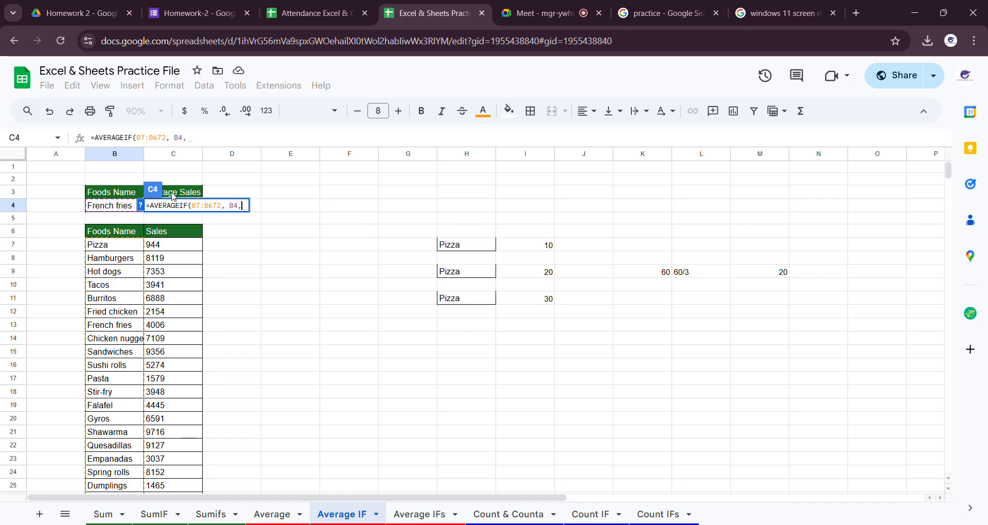
Step: Check the third argument in the formula help and set the sales values C7:C672 as the average range
click(140, 205)
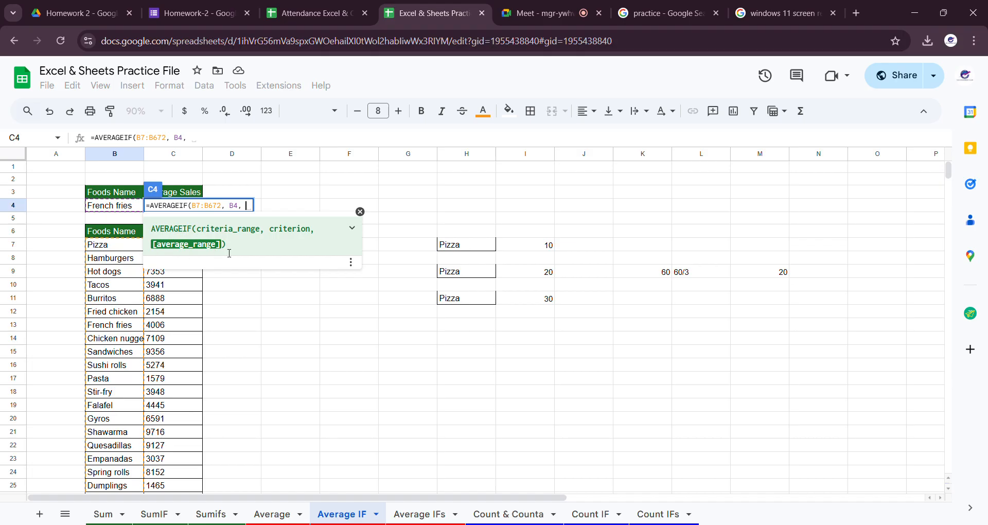
click(364, 213)
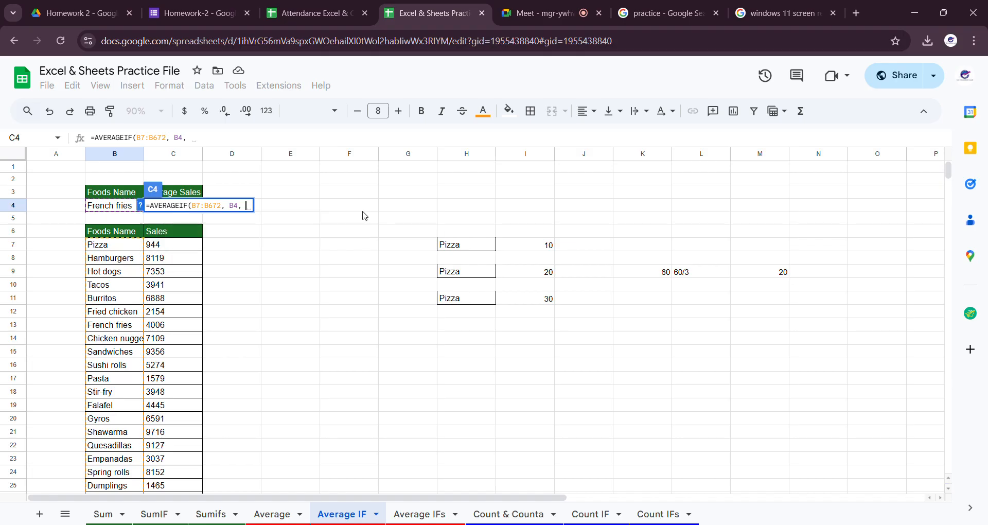
click(167, 249)
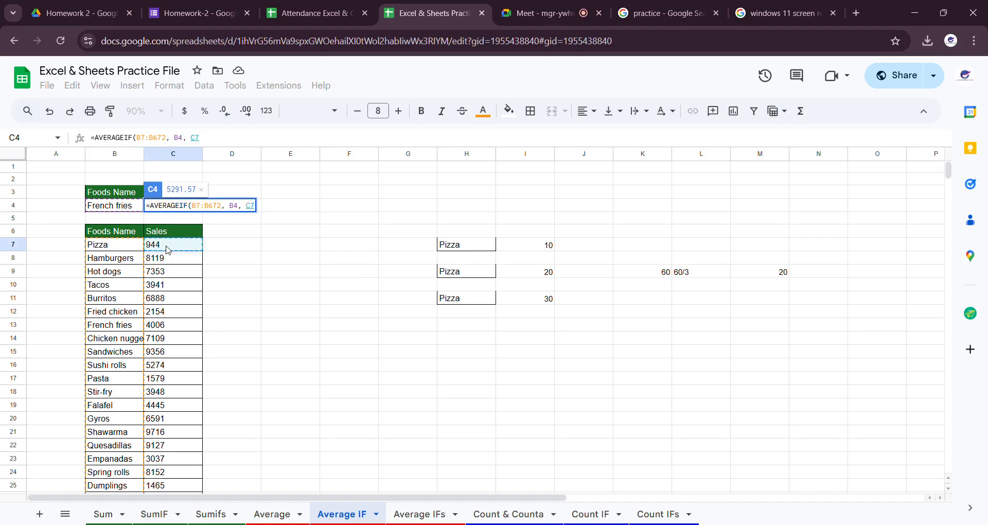
key(ctrl+shift+Down)
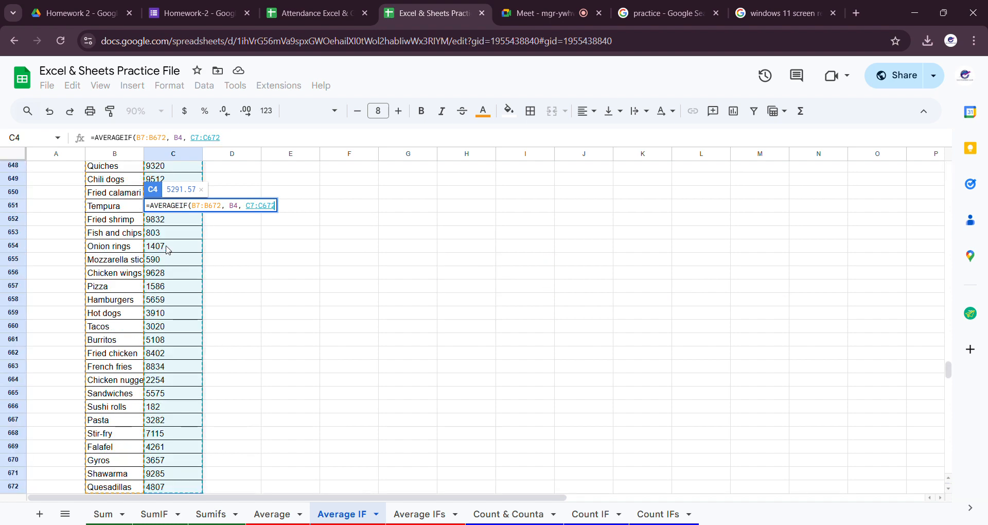
scroll(167, 249, down, 3)
scroll(184, 338, up, 5)
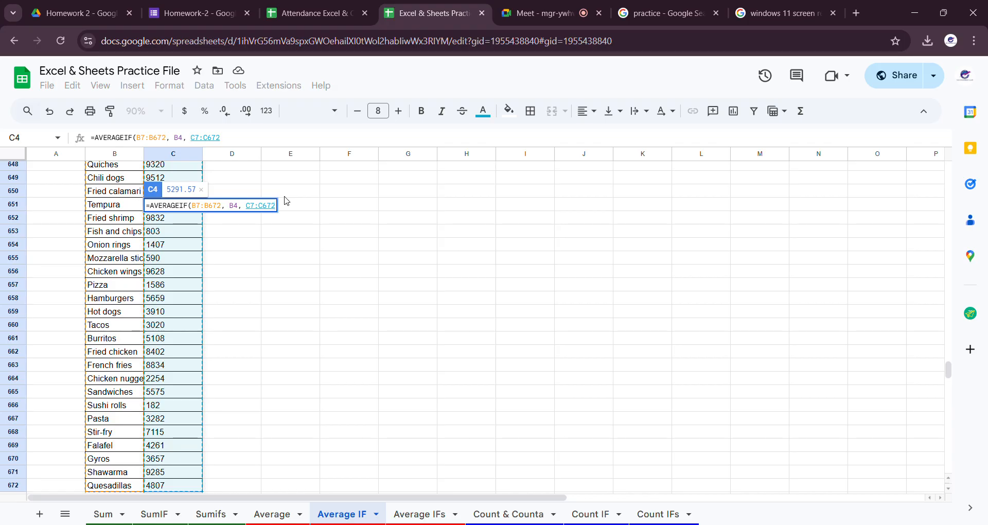
Step: Close and enter the AVERAGEIF formula in C4, and check the French fries average
text())
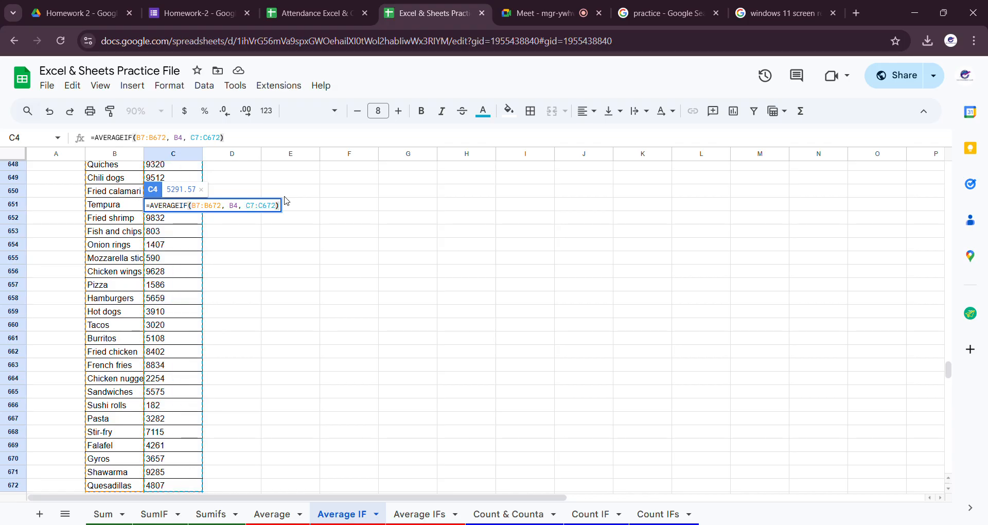
key(Return)
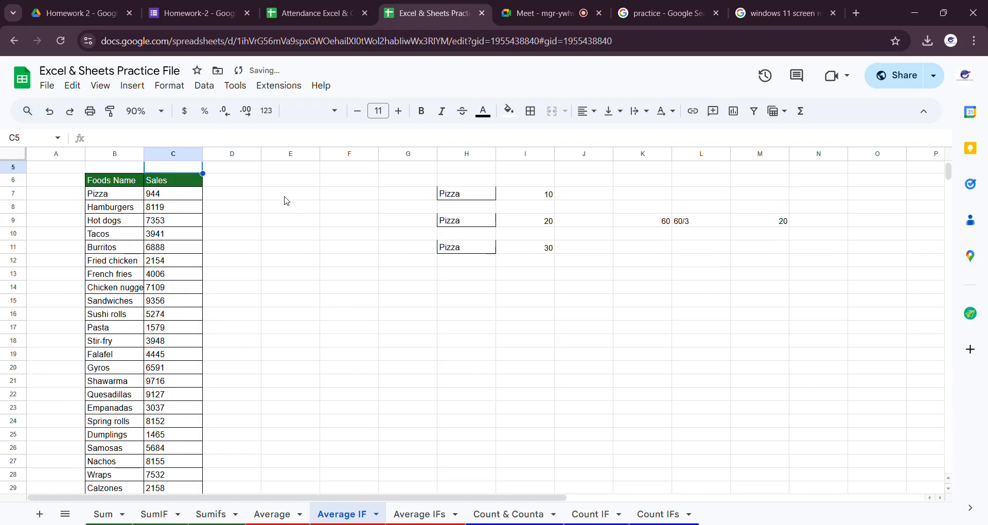
scroll(175, 259, up, 2)
click(172, 208)
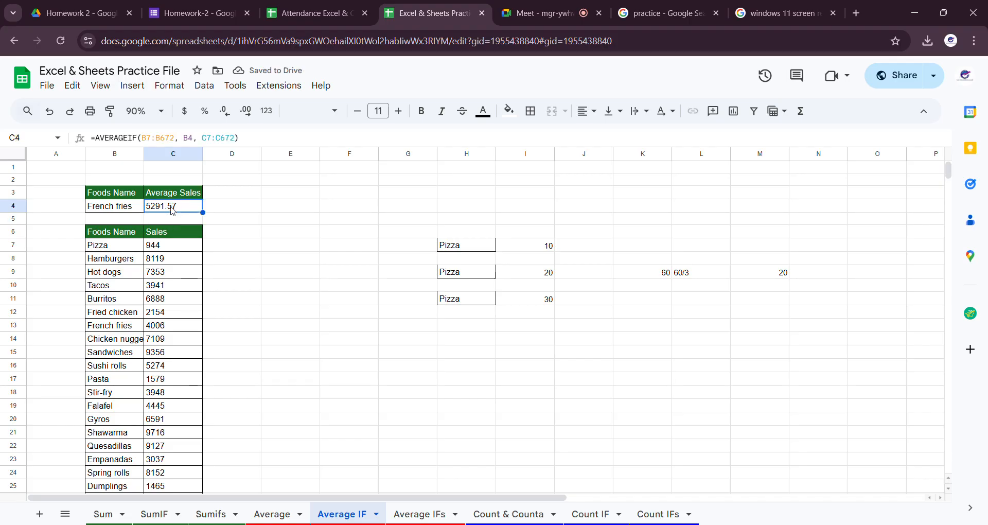
Step: Copy Spring rolls from B24 into the criterion cell B4 and check the average formula in C4
scroll(121, 371, down, 2)
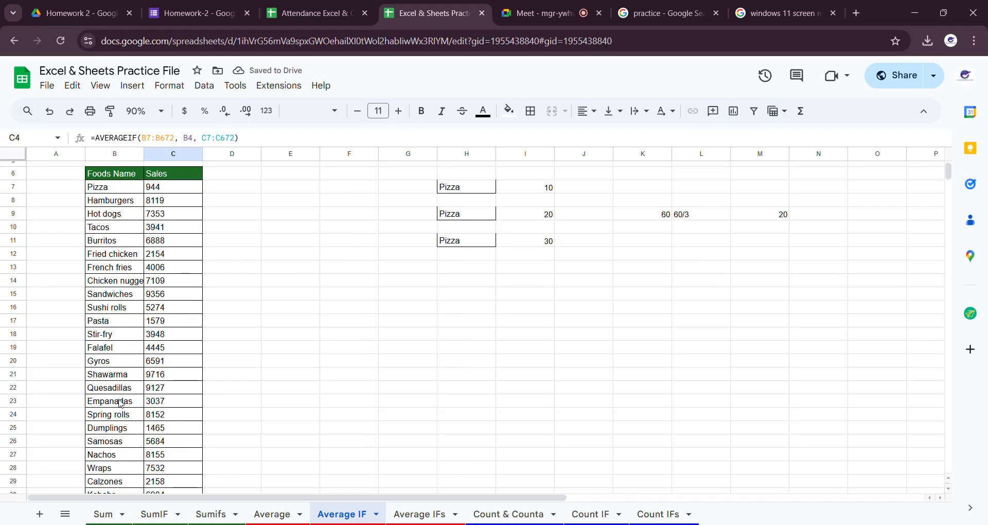
click(118, 415)
scroll(118, 416, down, 2)
scroll(117, 241, up, 4)
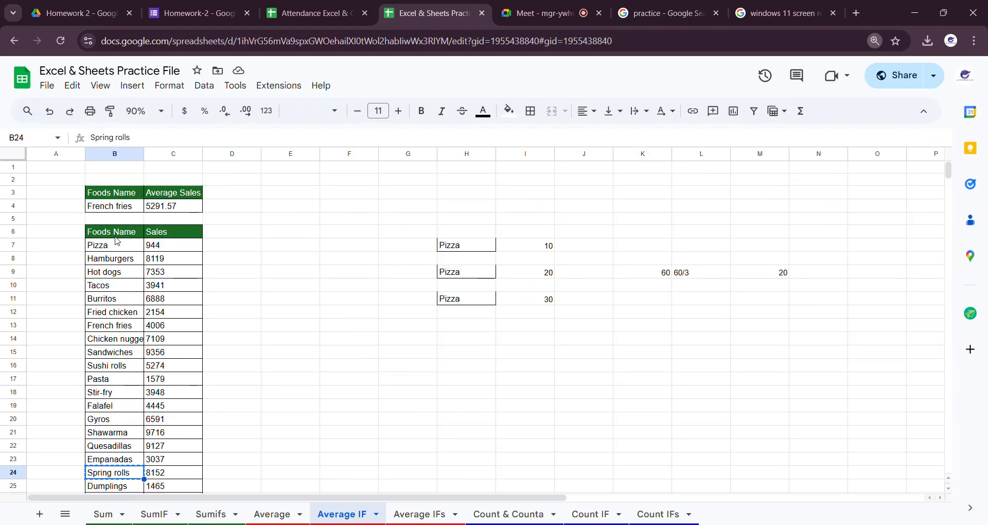
key(ctrl+c)
click(118, 205)
key(ctrl+v)
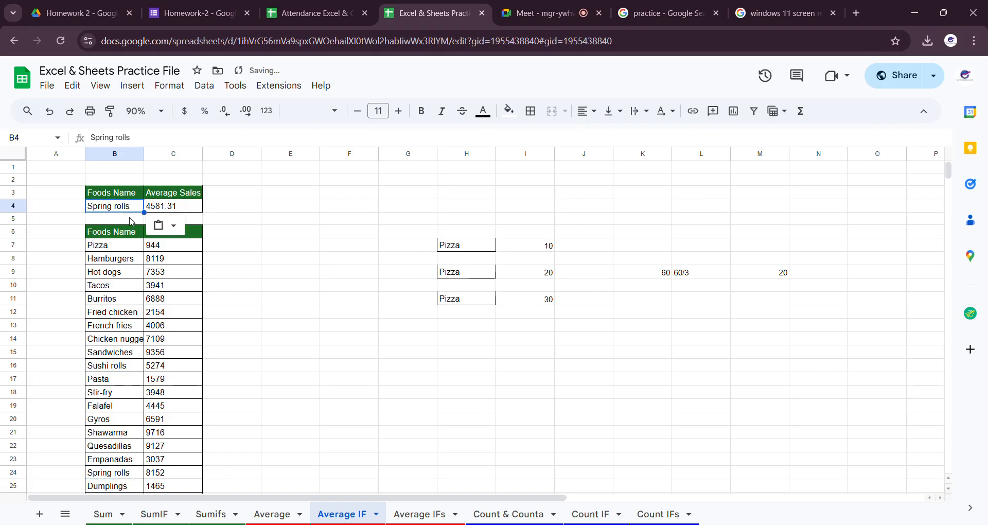
key(ctrl+plus)
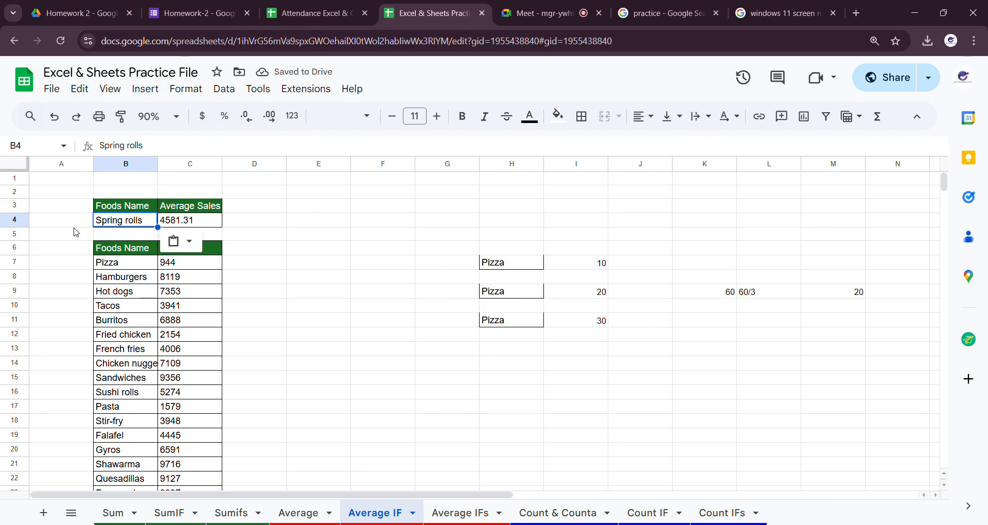
click(190, 225)
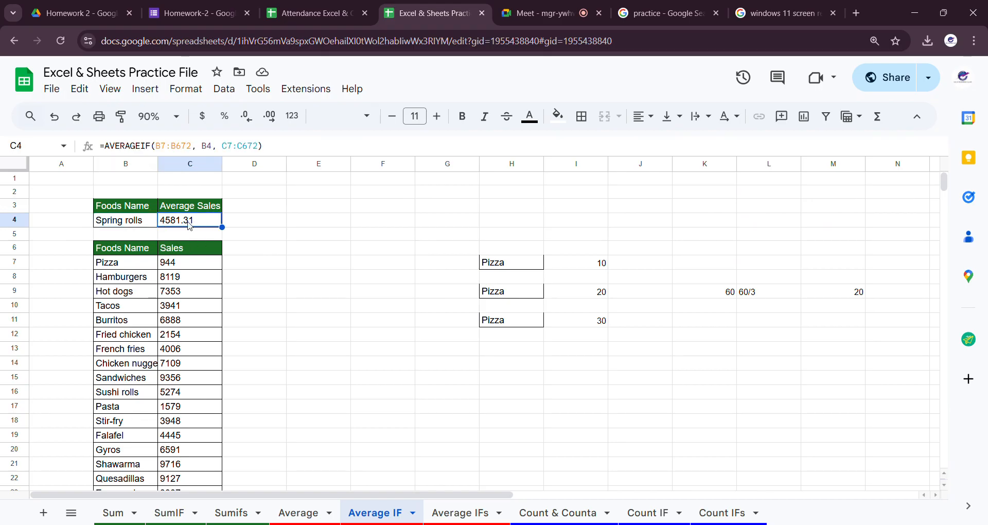
Step: Clear the contents of the Pizza averaging example in G5:M13
drag(446, 233, 820, 346)
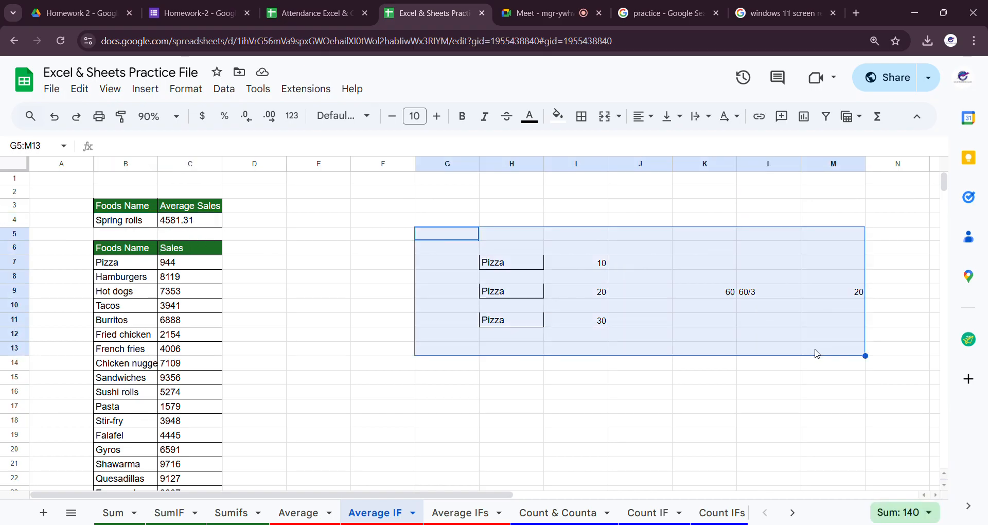
key(Delete)
click(200, 411)
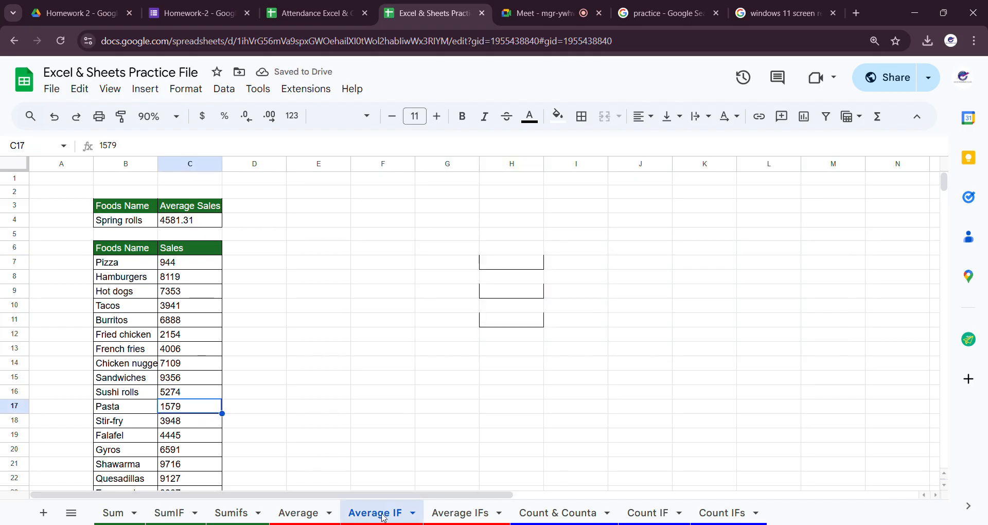
Step: Look at the Average IFs sheet, then return to Average IF and examine the criterion in B4 and the formula in C4
click(466, 514)
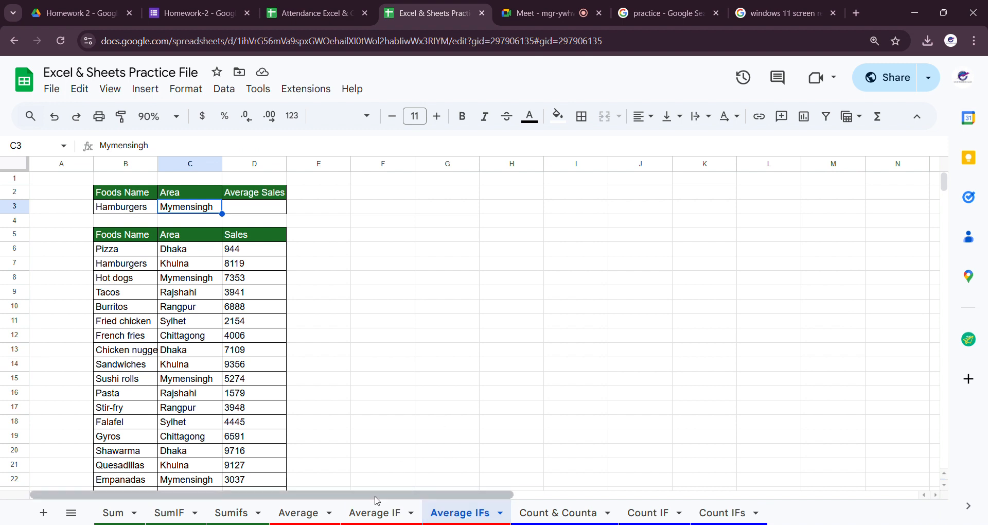
click(376, 513)
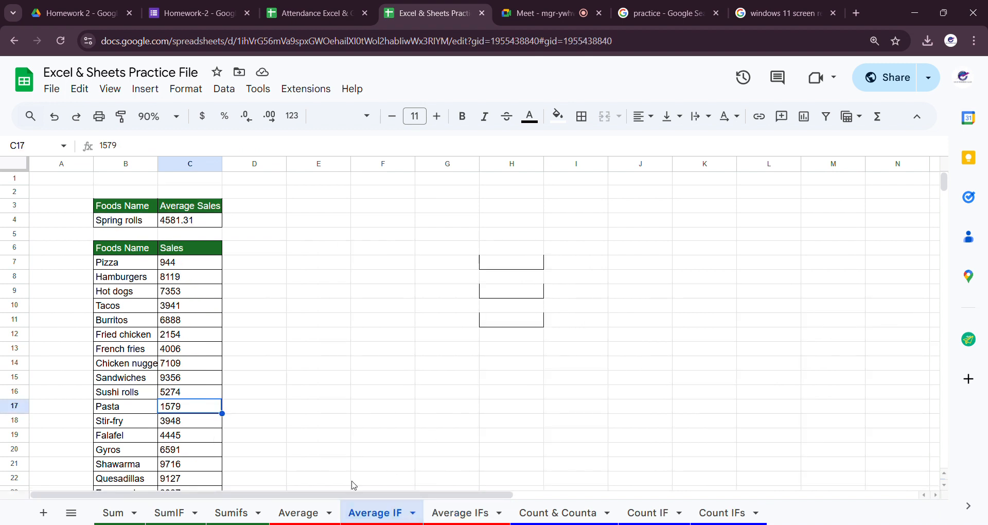
click(137, 224)
key(Right)
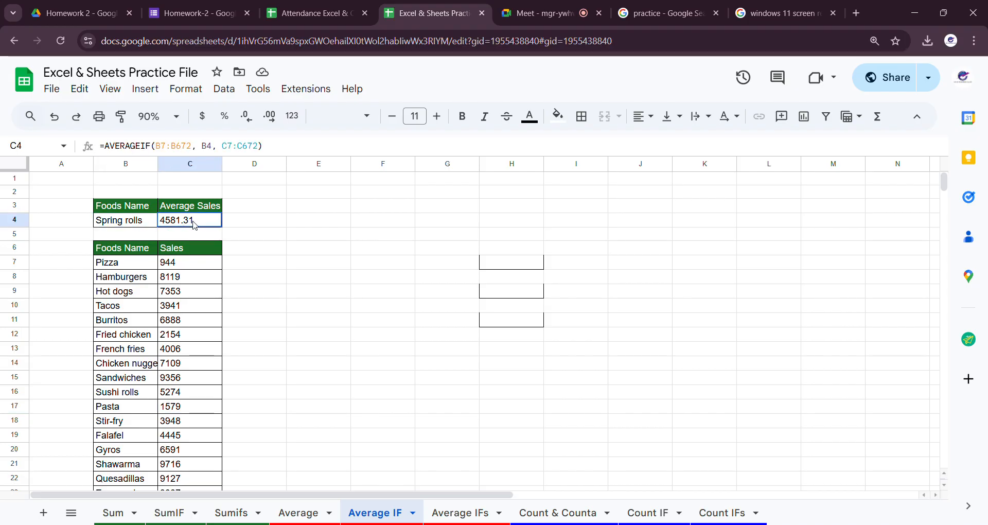
click(137, 225)
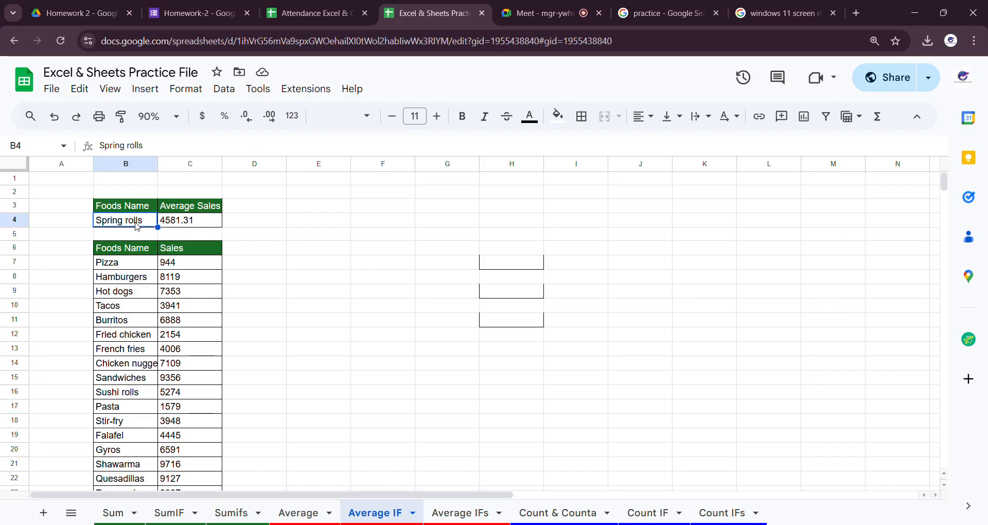
click(184, 224)
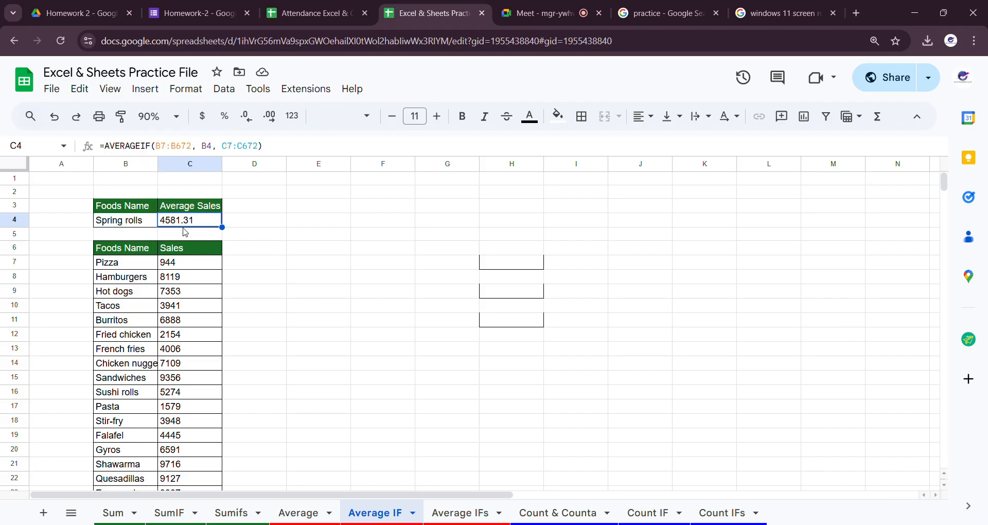
Step: Open the Average IFs sheet and examine the food criterion in B3 and the area criterion in C3
click(445, 517)
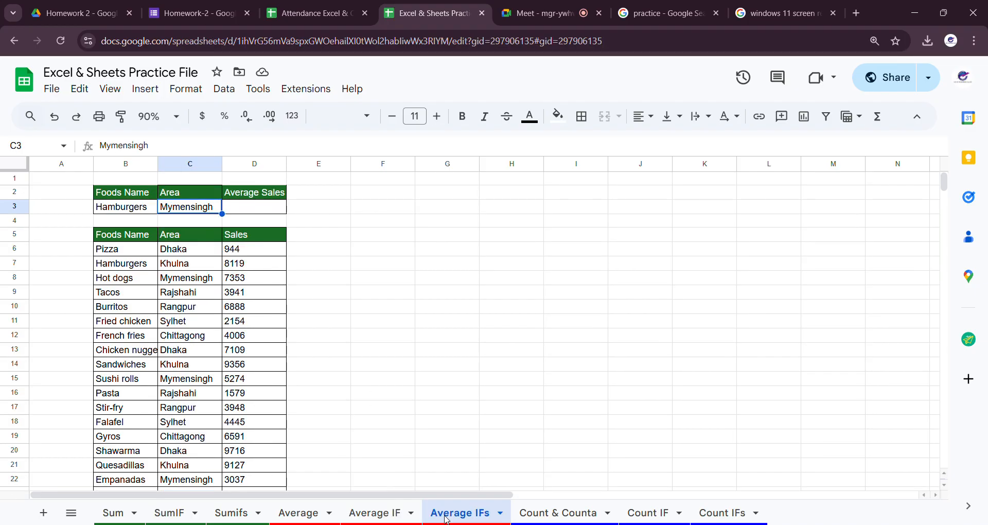
click(129, 212)
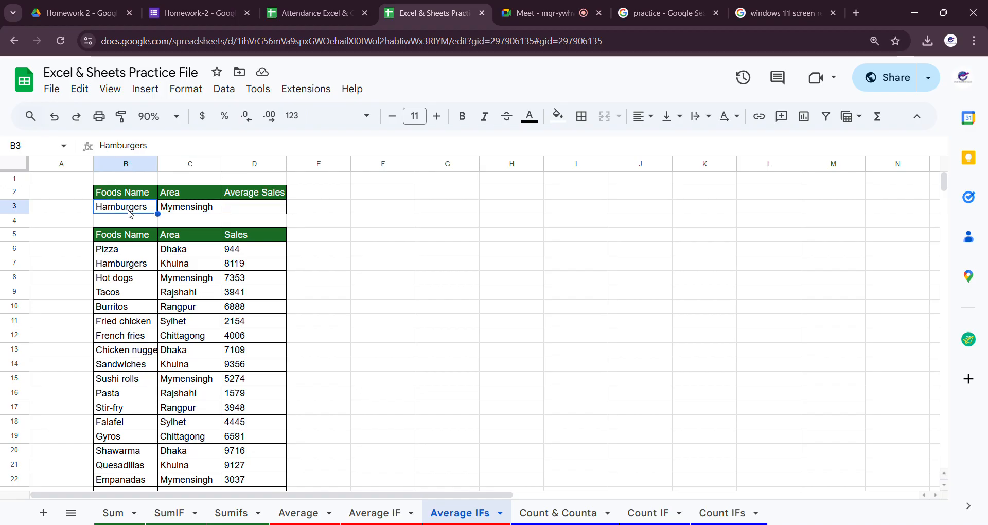
click(182, 212)
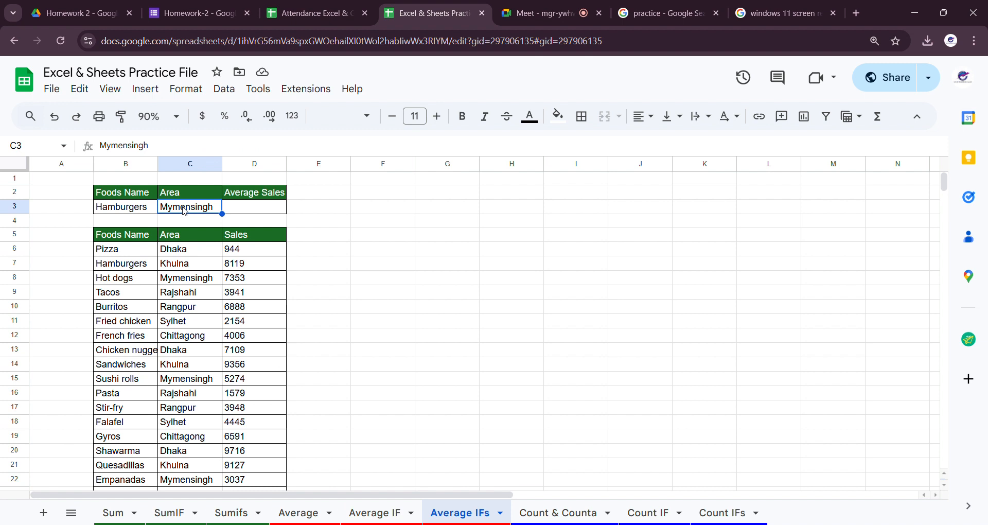
click(123, 208)
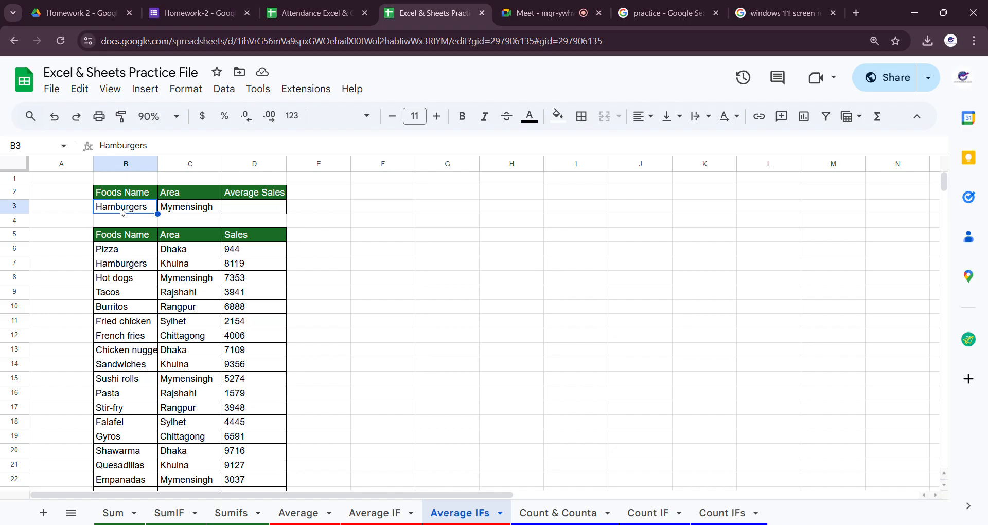
click(194, 210)
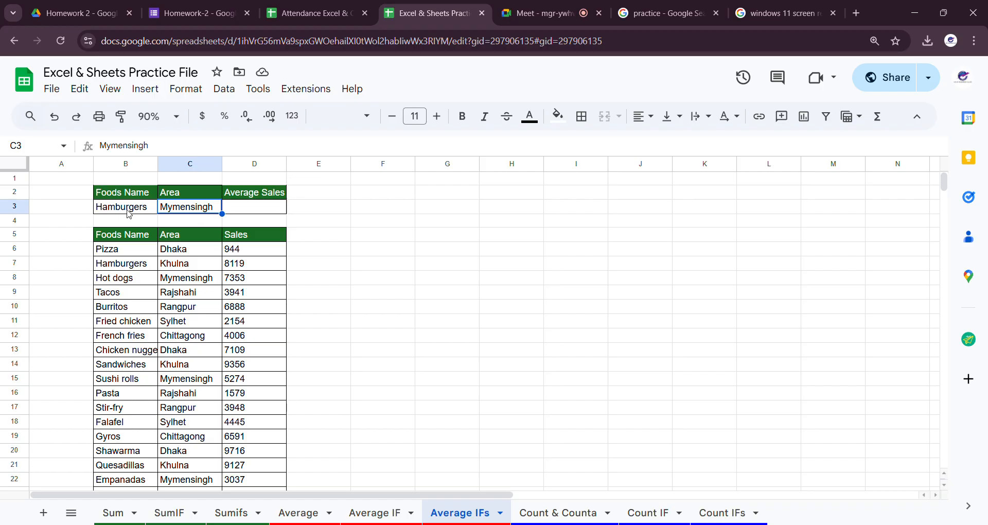
Step: Examine how foods, areas and sales pair up in the Average IFs data, including rows 53 and 122
scroll(199, 218, down, 12)
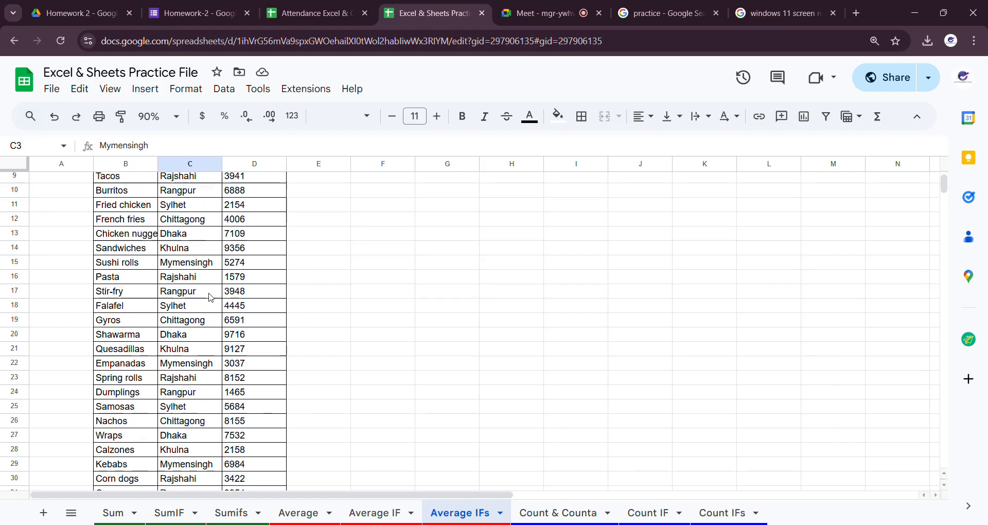
scroll(155, 415, down, 3)
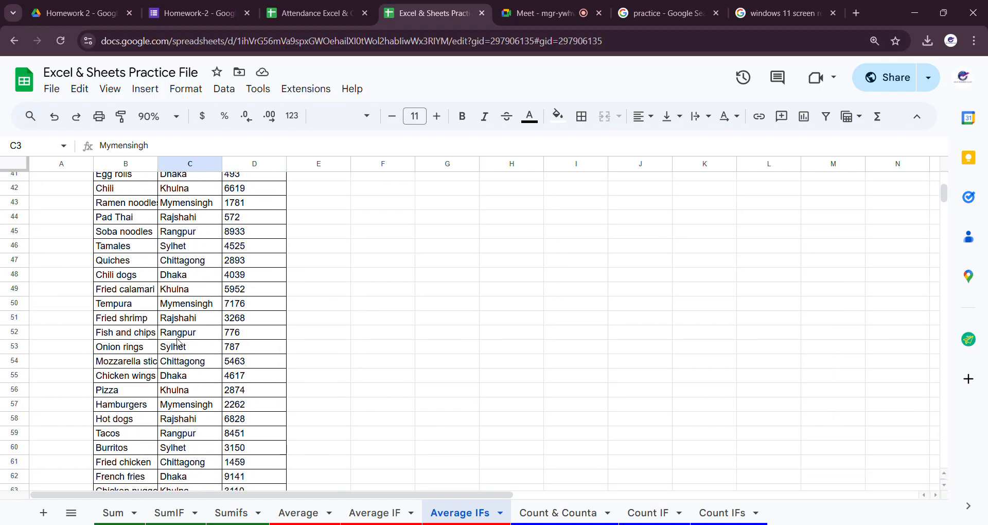
click(117, 291)
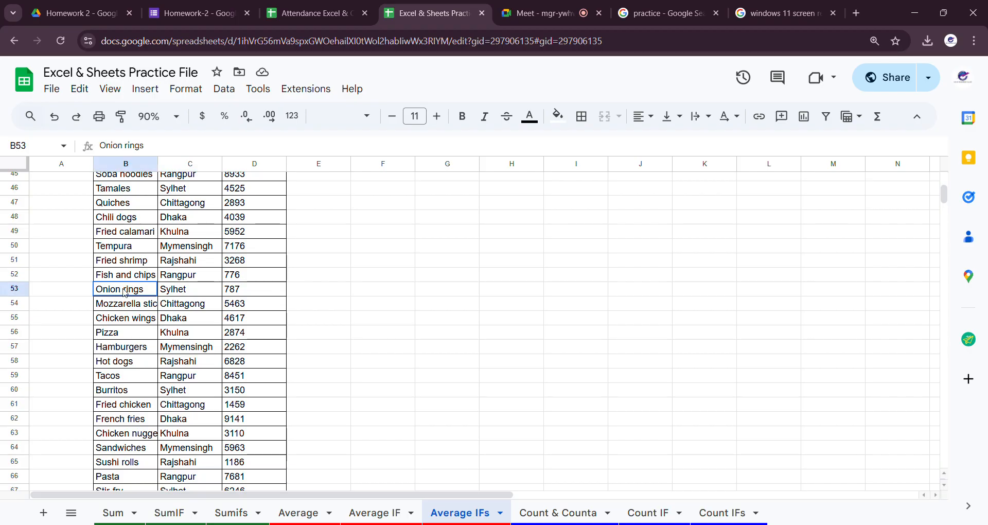
click(191, 292)
scroll(192, 315, down, 20)
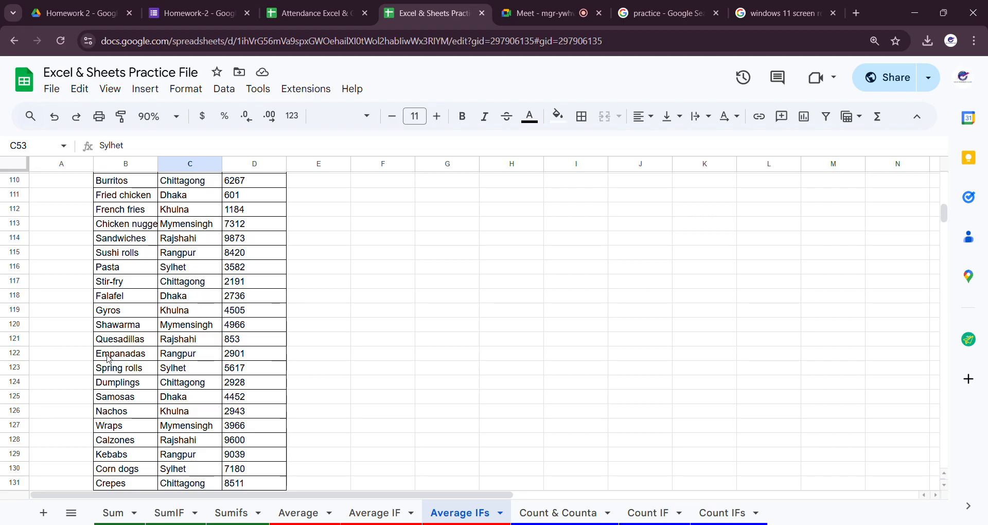
click(108, 359)
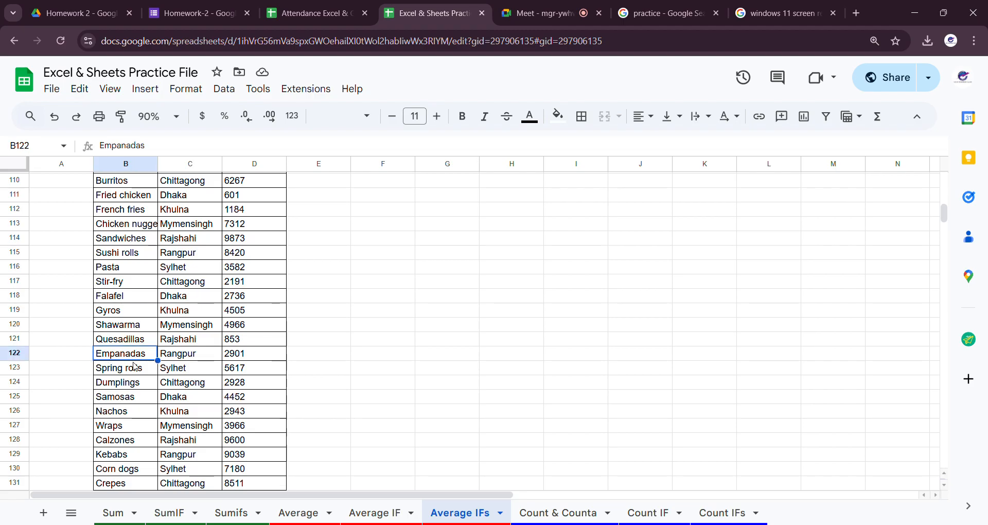
click(181, 359)
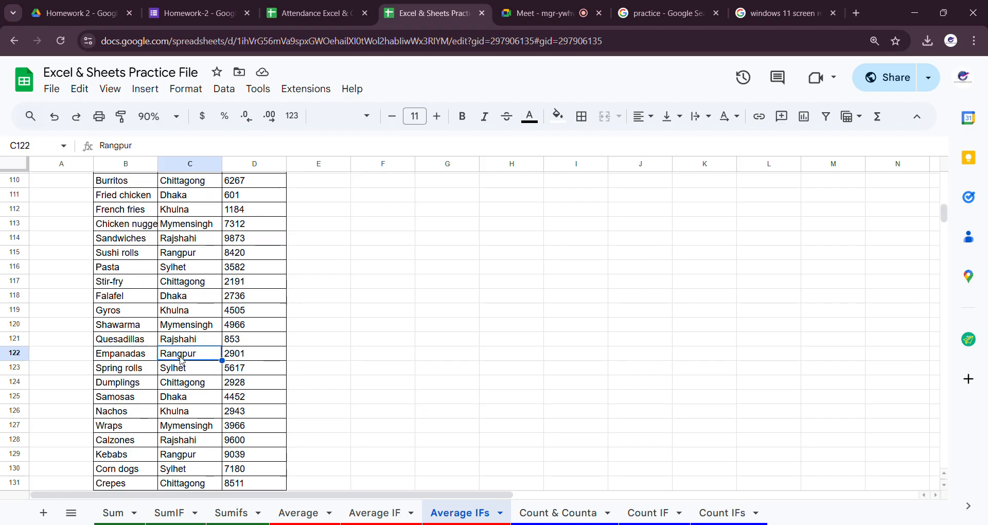
click(144, 353)
click(229, 358)
scroll(244, 379, up, 5)
scroll(244, 379, up, 20)
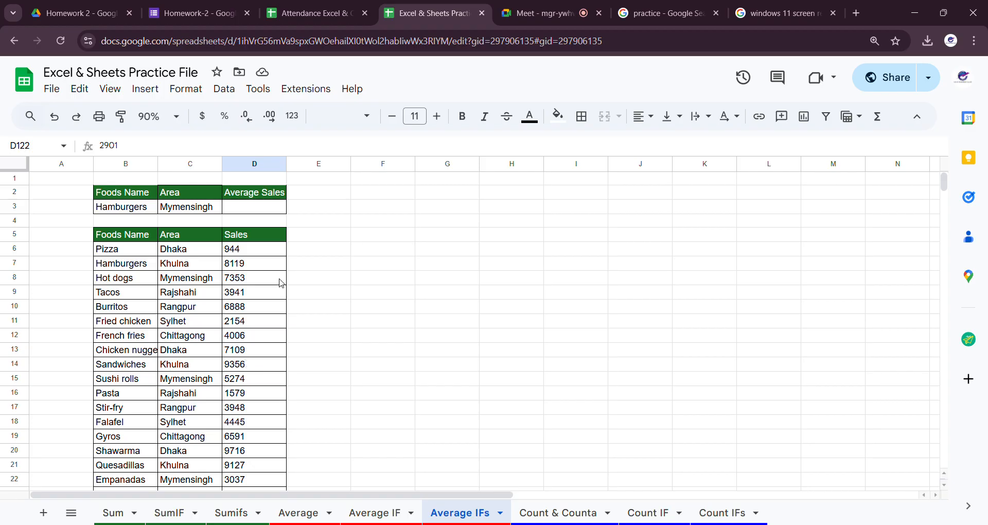
Step: Examine the Area column in the Average IFs data and how Dhaka recurs with different foods, such as in C6 and C13
click(244, 208)
drag(181, 252, 199, 421)
click(200, 421)
drag(189, 250, 193, 311)
click(210, 354)
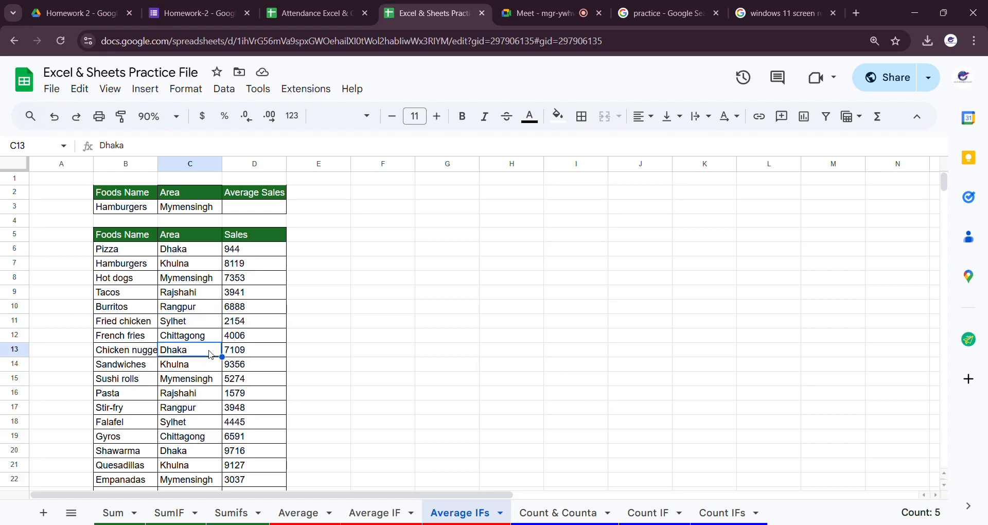
click(186, 252)
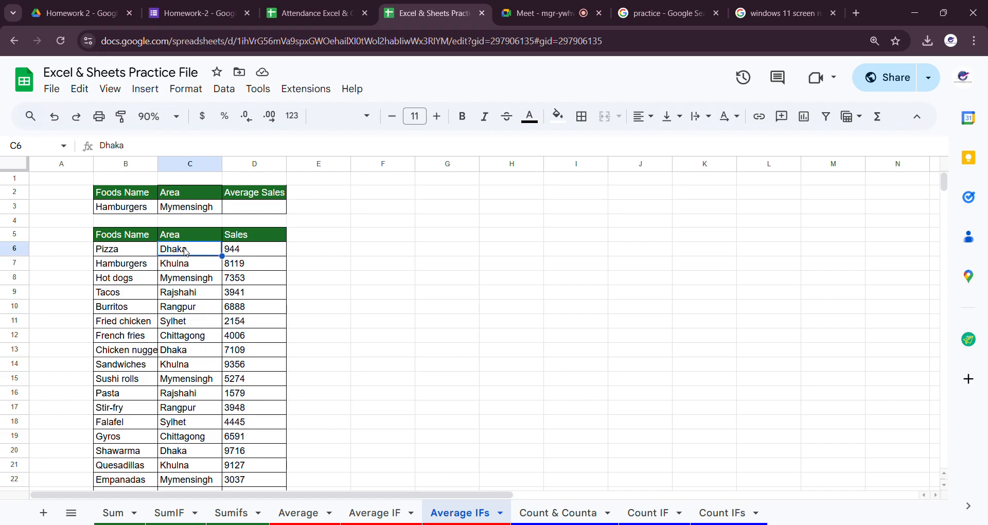
click(120, 353)
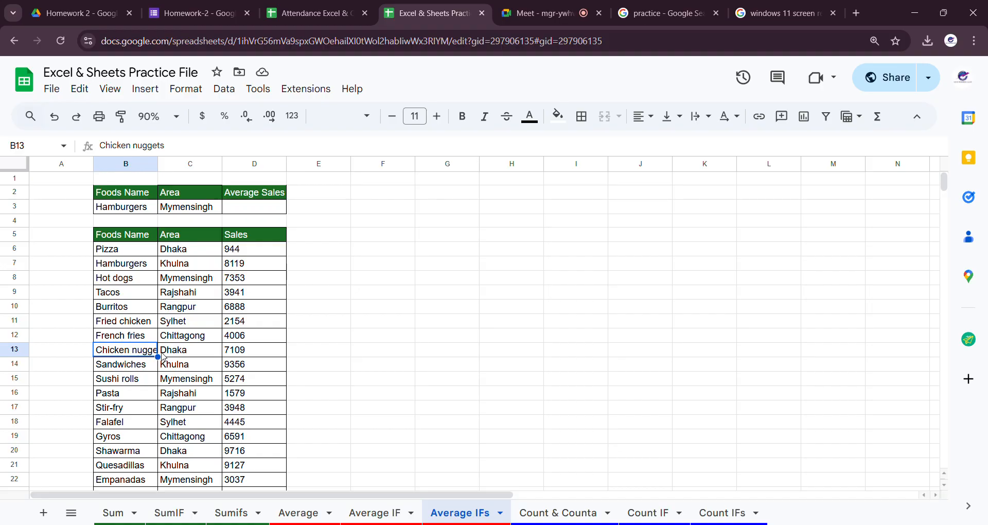
click(186, 351)
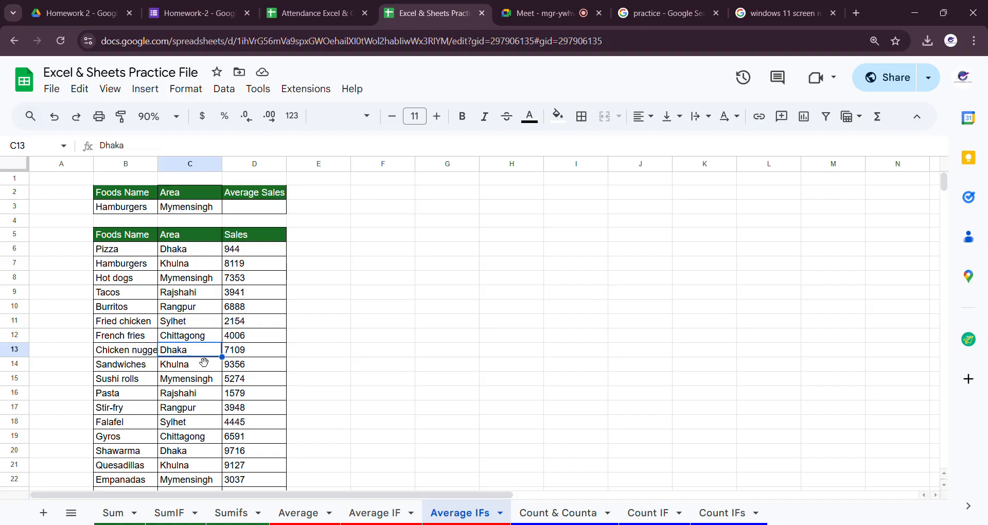
scroll(200, 360, down, 2)
scroll(118, 380, down, 3)
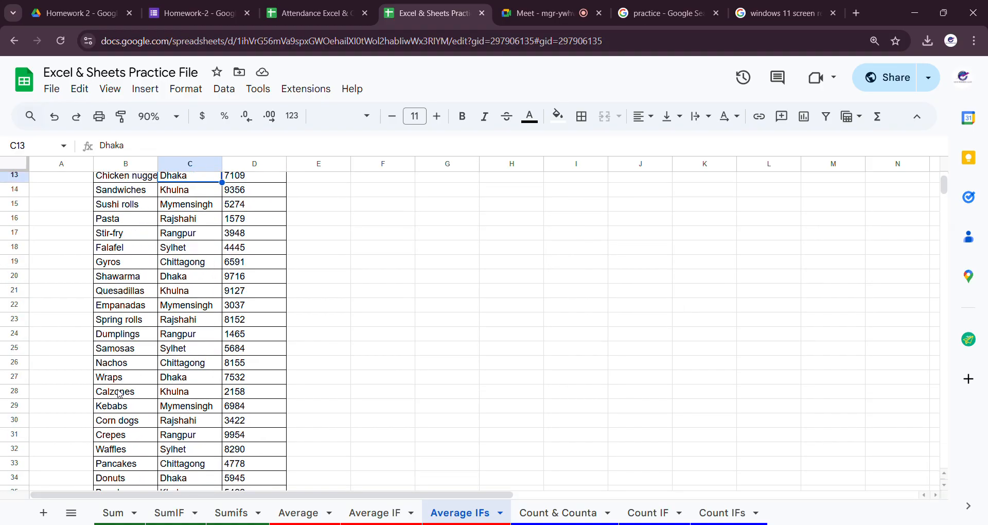
scroll(178, 403, down, 3)
scroll(187, 409, down, 2)
scroll(188, 409, down, 2)
scroll(201, 420, down, 3)
scroll(216, 432, up, 5)
scroll(217, 432, up, 7)
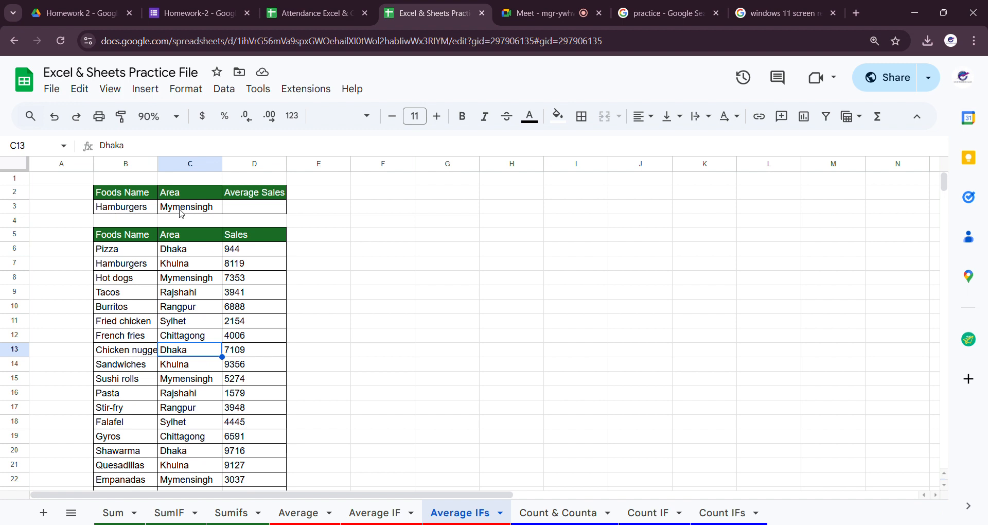
Step: Review the criteria in B3 and C3, and select the empty Average Sales cell D3
click(125, 213)
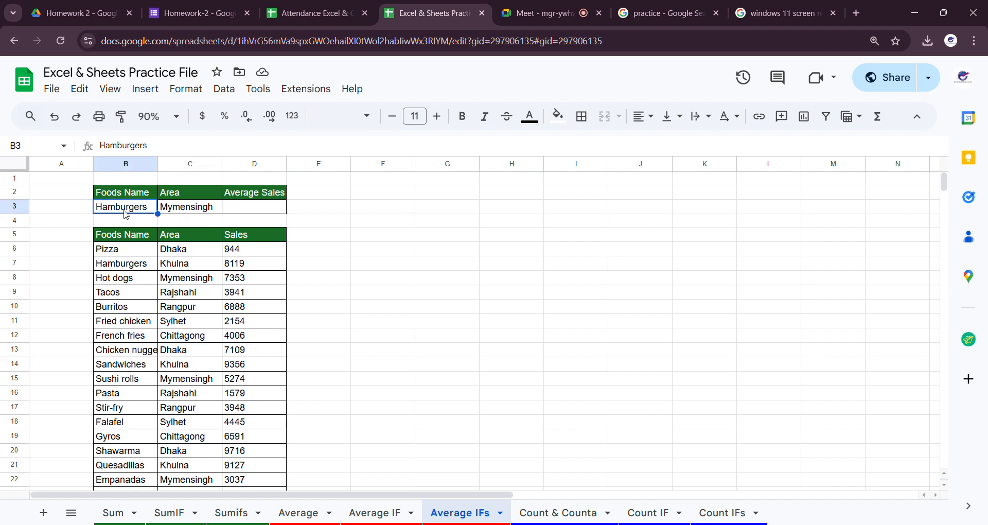
click(181, 212)
click(254, 212)
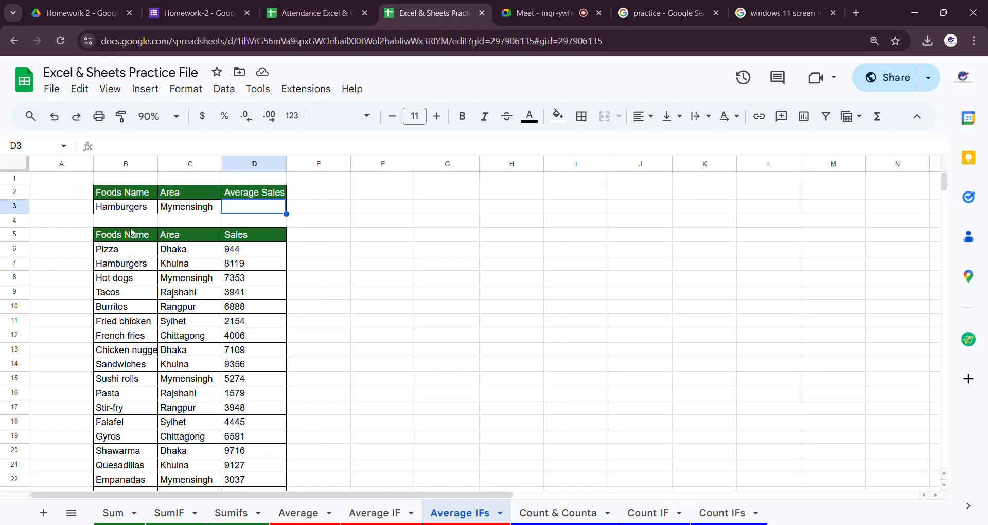
Step: Review the criteria in B3:C3 and set the sheet zoom to 100%
drag(147, 208, 179, 207)
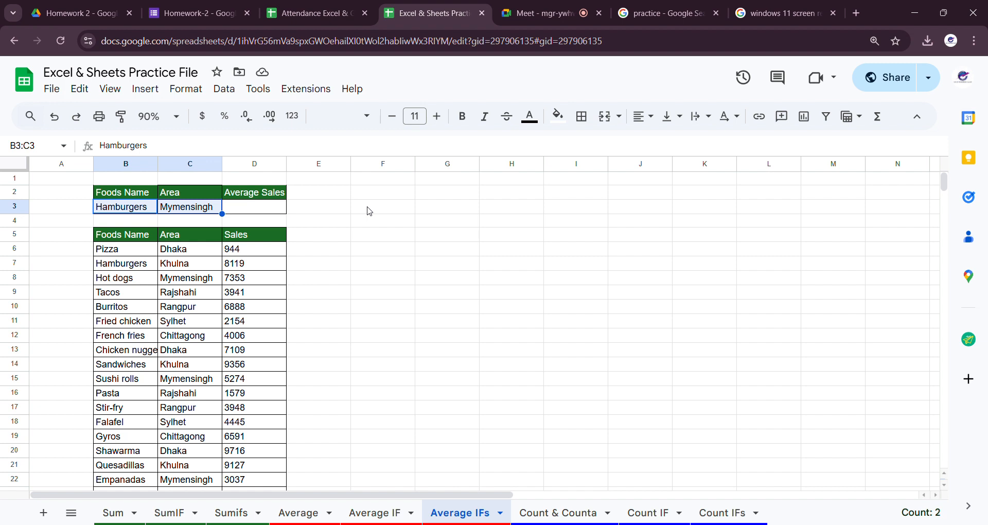
click(369, 211)
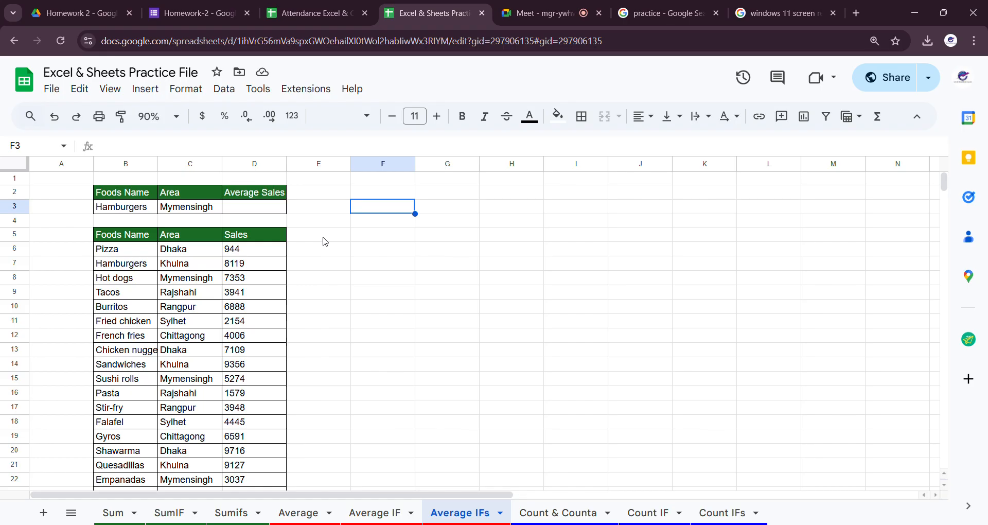
click(265, 208)
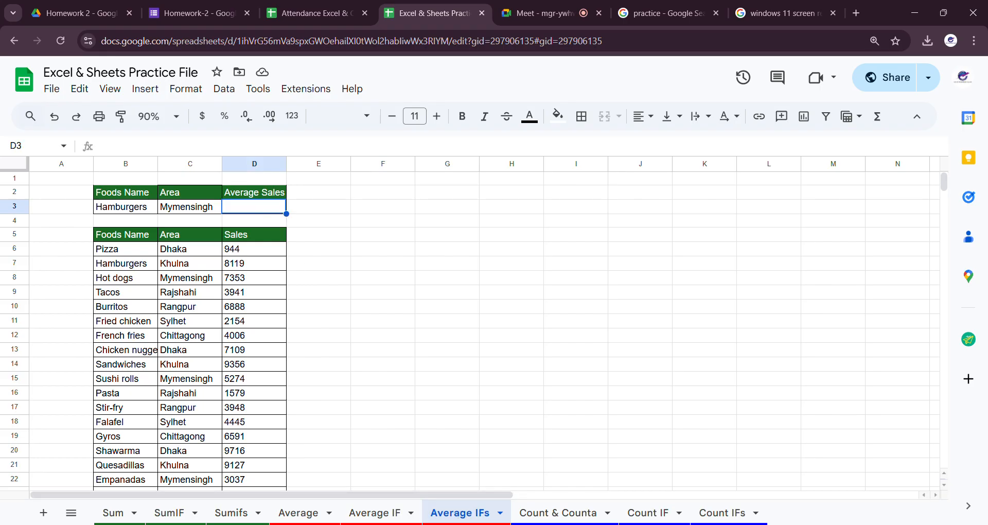
click(175, 116)
click(163, 211)
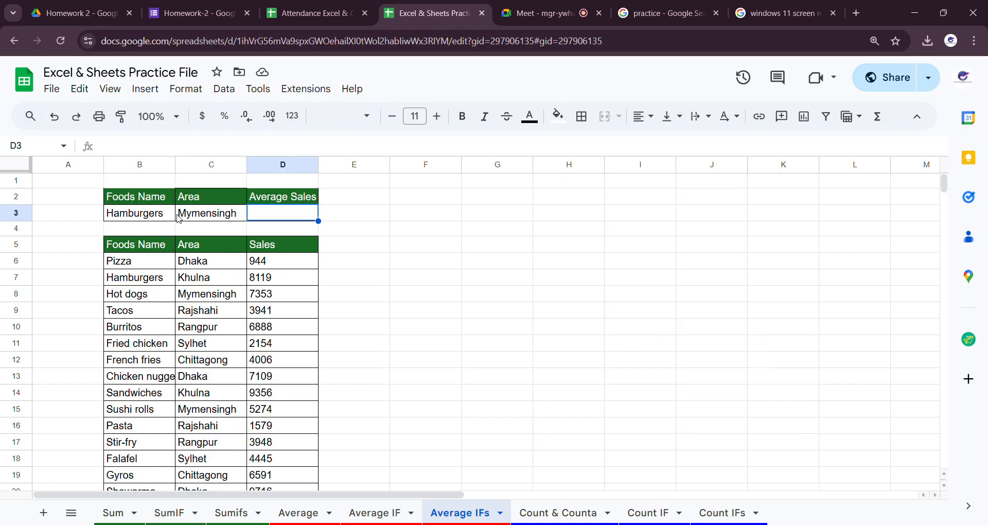
Step: Start an AVERAGEIFS formula in the Average Sales cell D3 and check its argument help
double_click(300, 217)
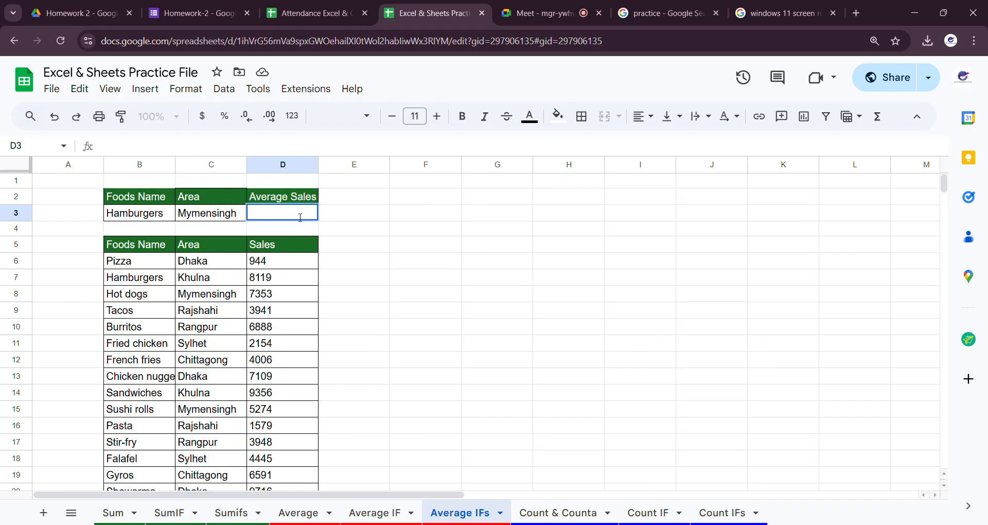
text(=avera)
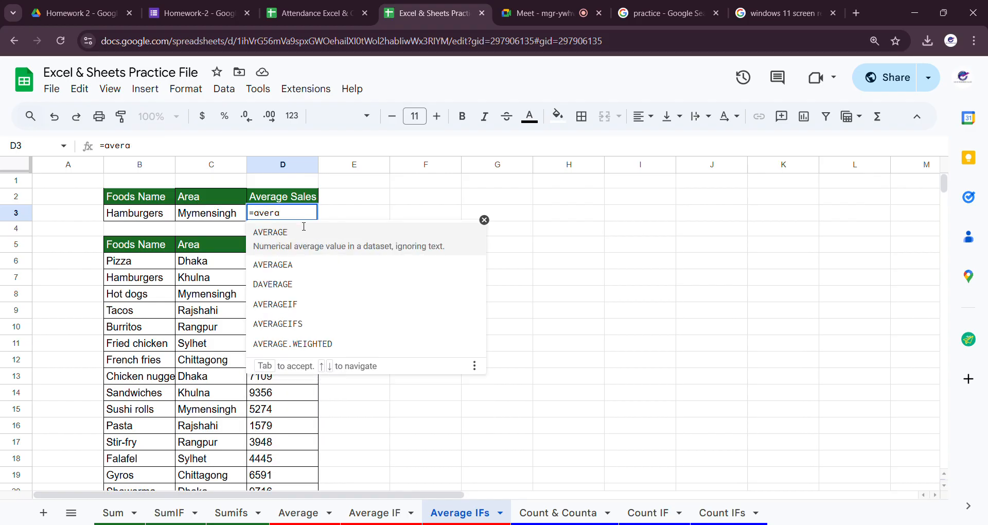
click(303, 315)
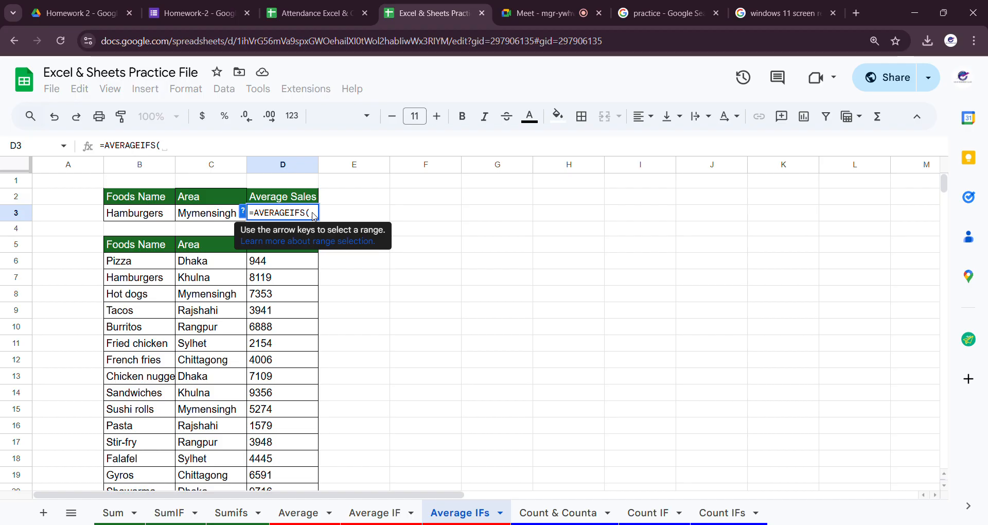
click(242, 211)
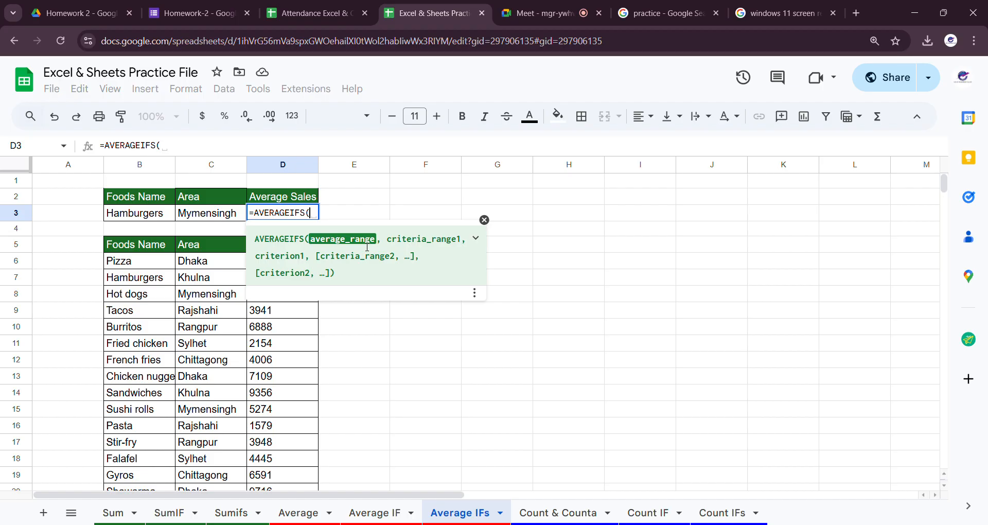
click(484, 220)
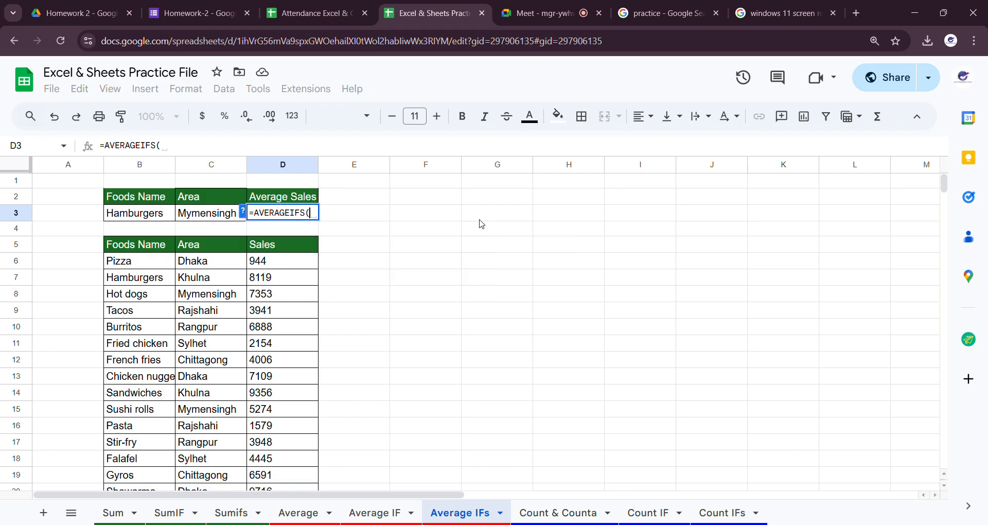
Step: Set the Sales data D6:D671 as the average range of the AVERAGEIFS formula
click(294, 267)
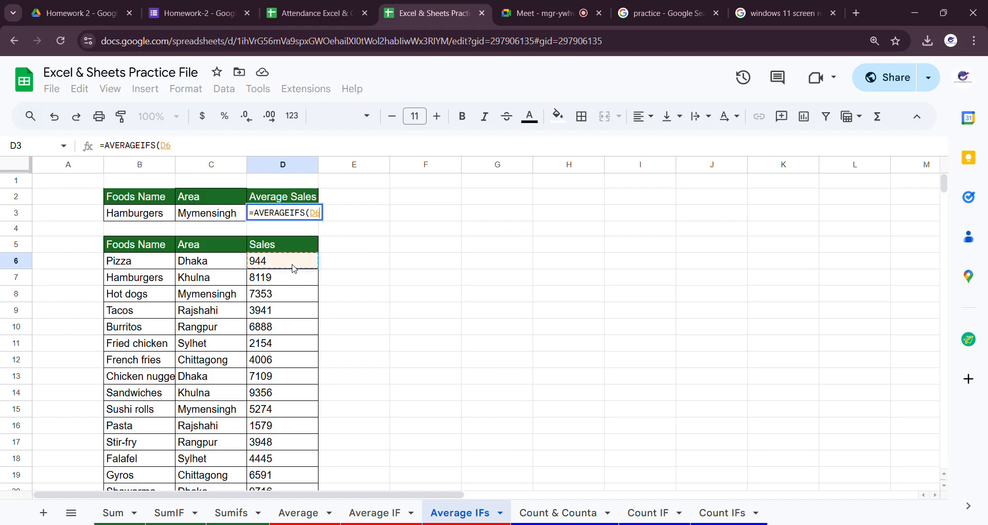
key(ctrl+shift+Down)
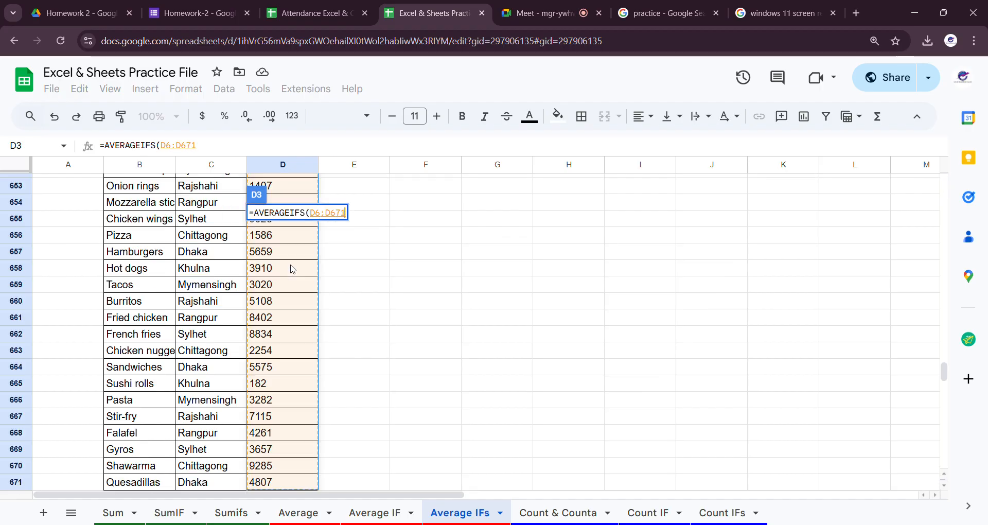
scroll(296, 417, down, 1)
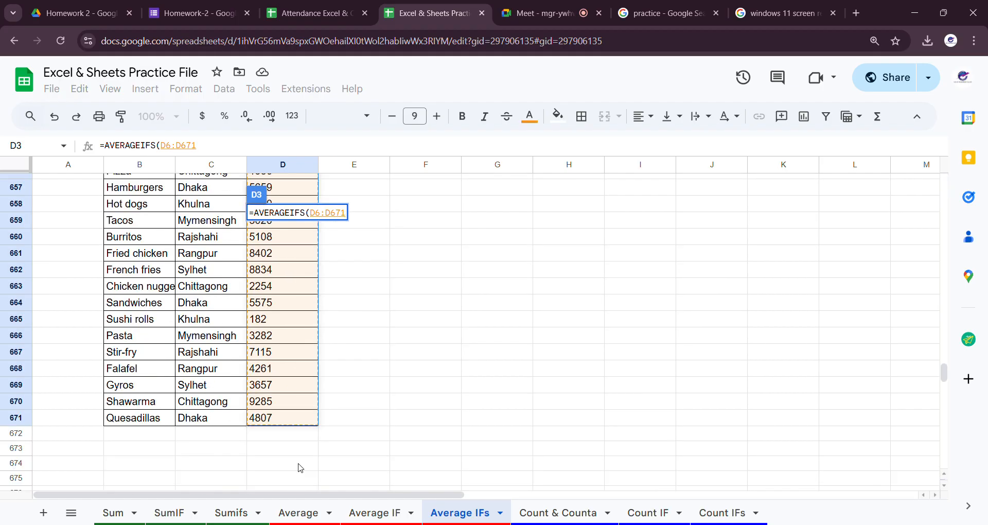
drag(943, 372, 943, 183)
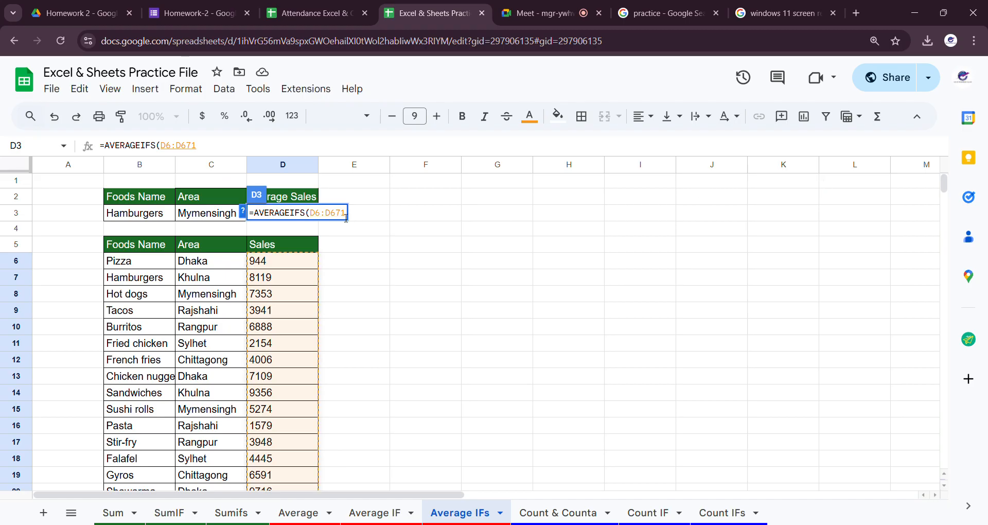
text(,)
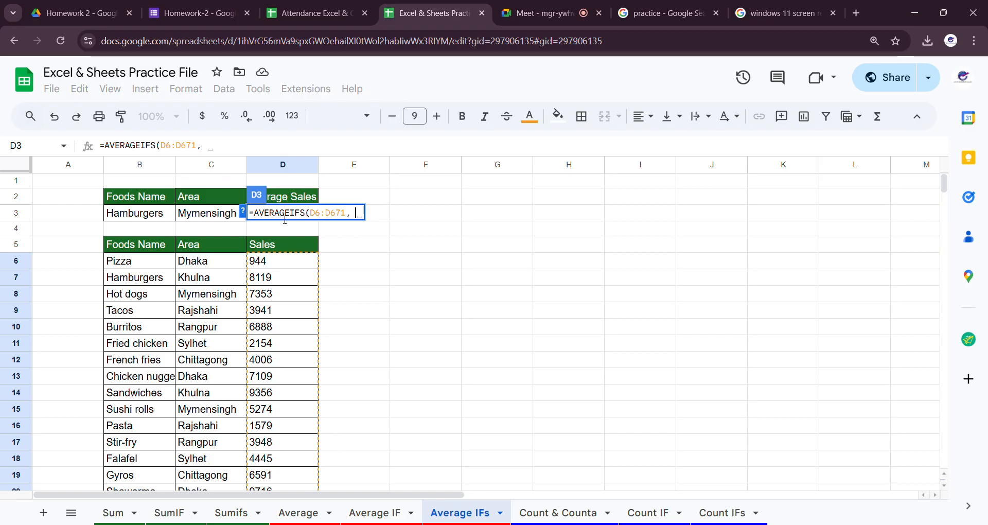
Step: Add the food names B6:B671 as the first criteria range with B3 as its criterion
click(243, 212)
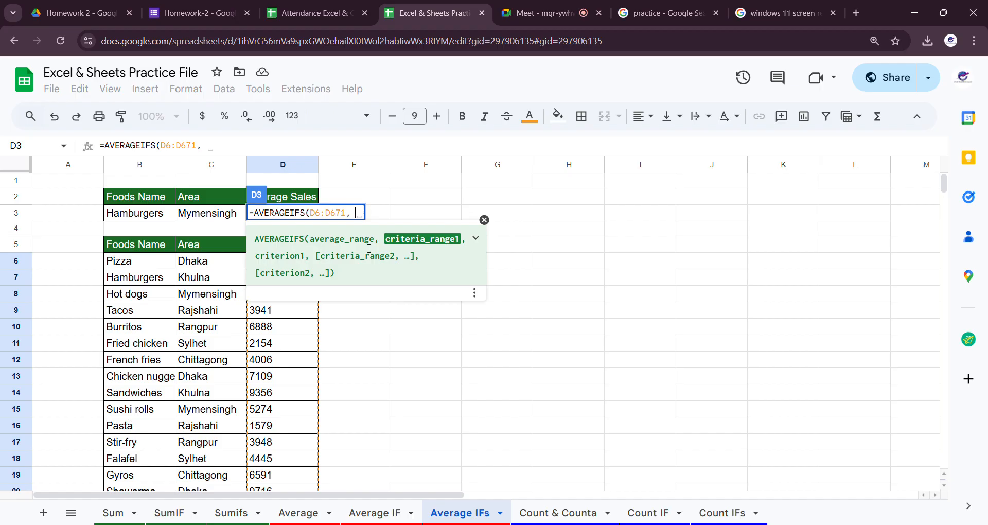
click(153, 265)
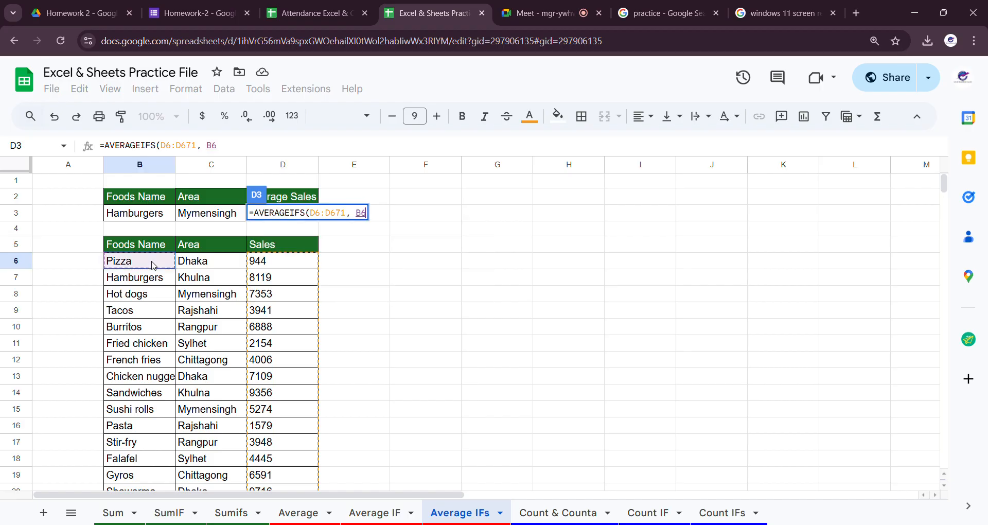
key(ctrl+shift+Down)
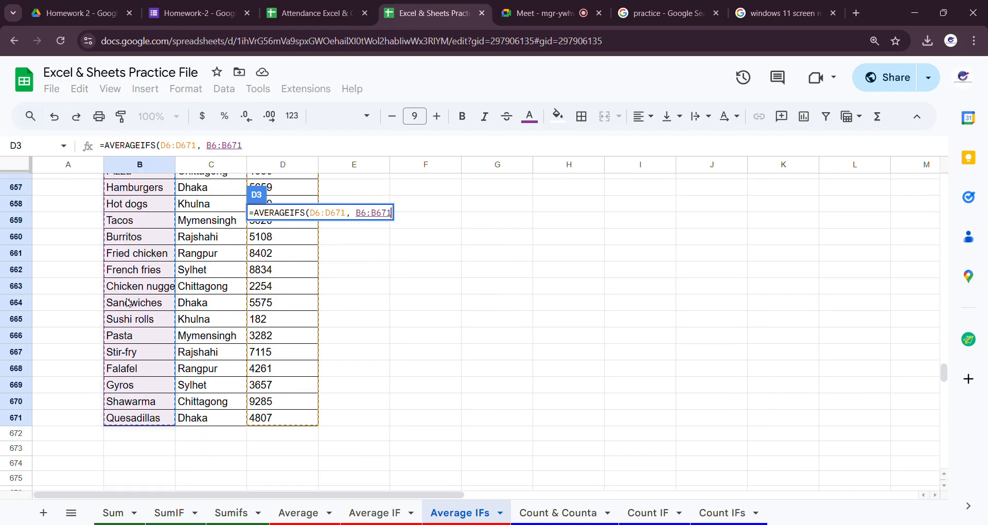
drag(944, 373, 911, 172)
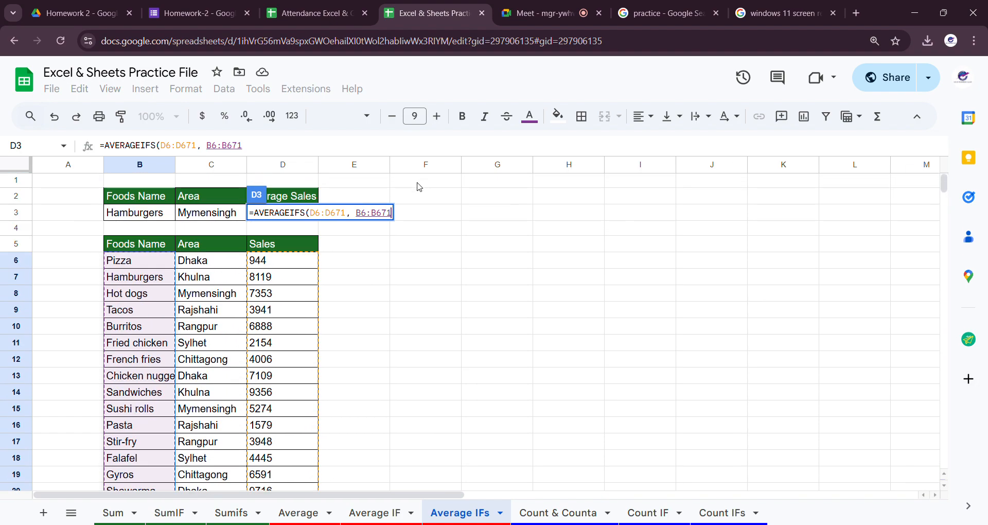
text(,)
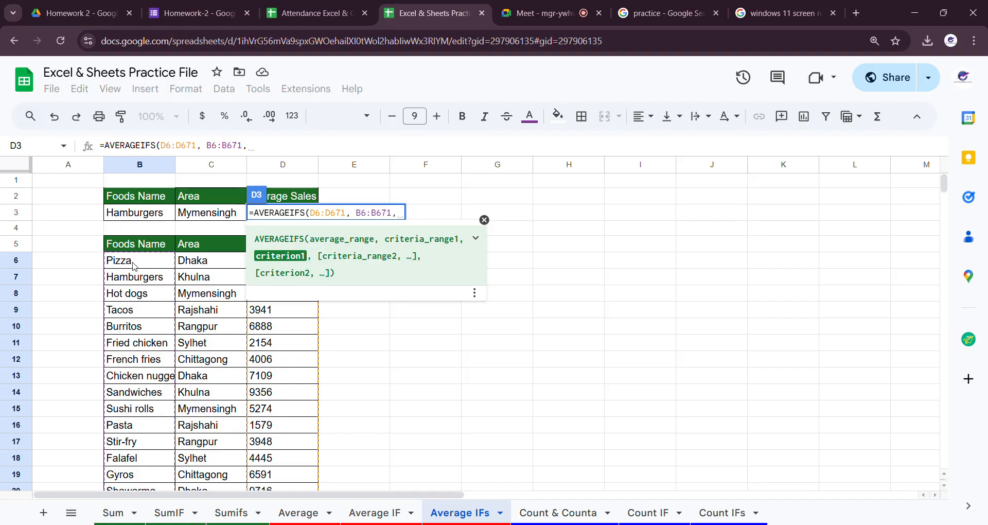
click(133, 220)
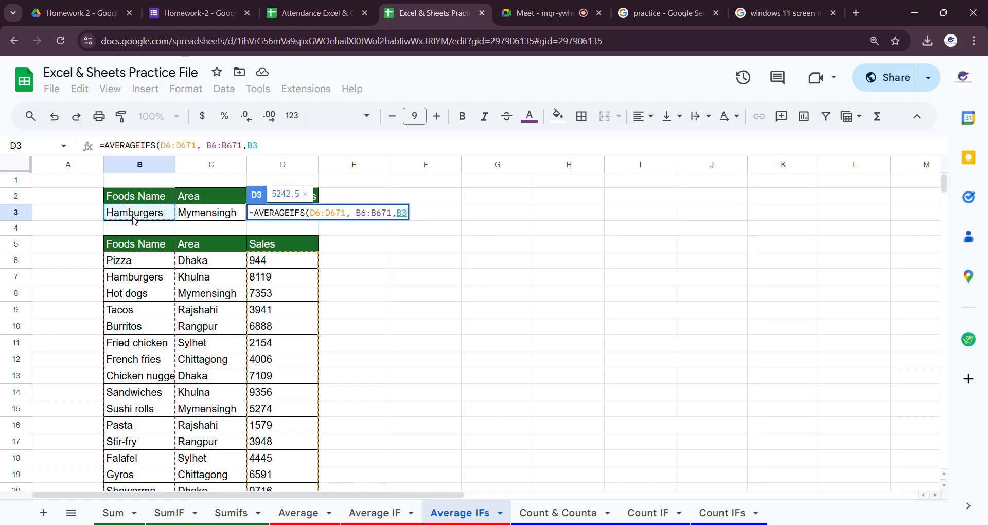
text(,)
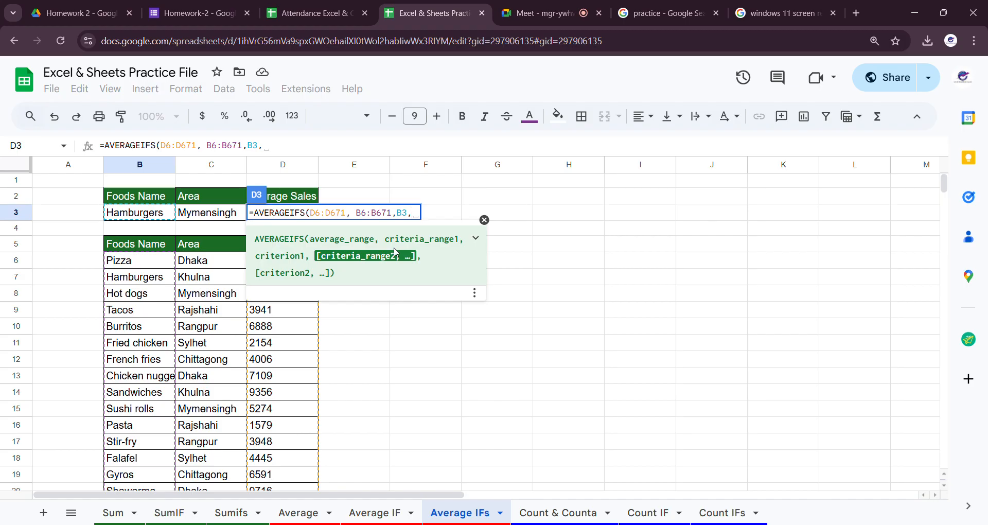
Step: Add the areas C6:C671 as the second criteria range with C3 as its criterion, and complete the formula
click(221, 267)
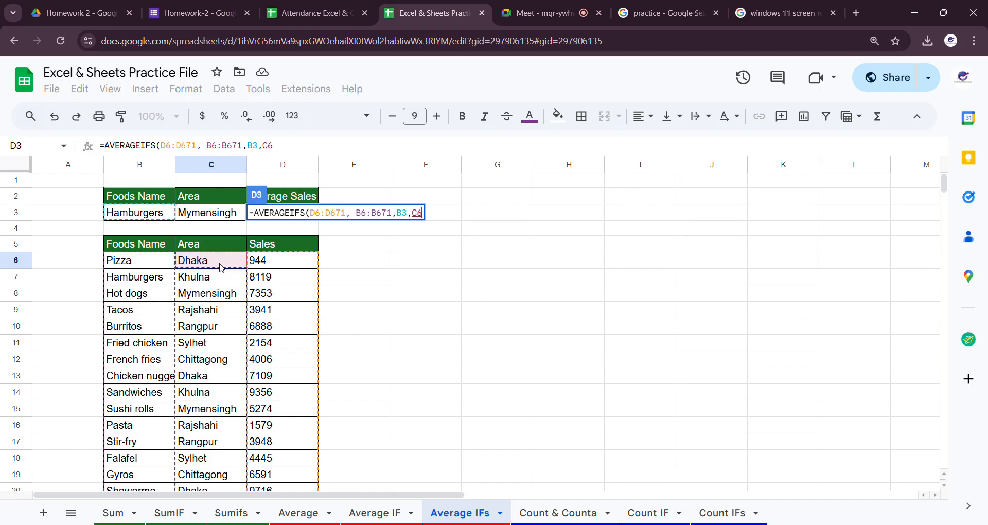
key(ctrl+shift+Down)
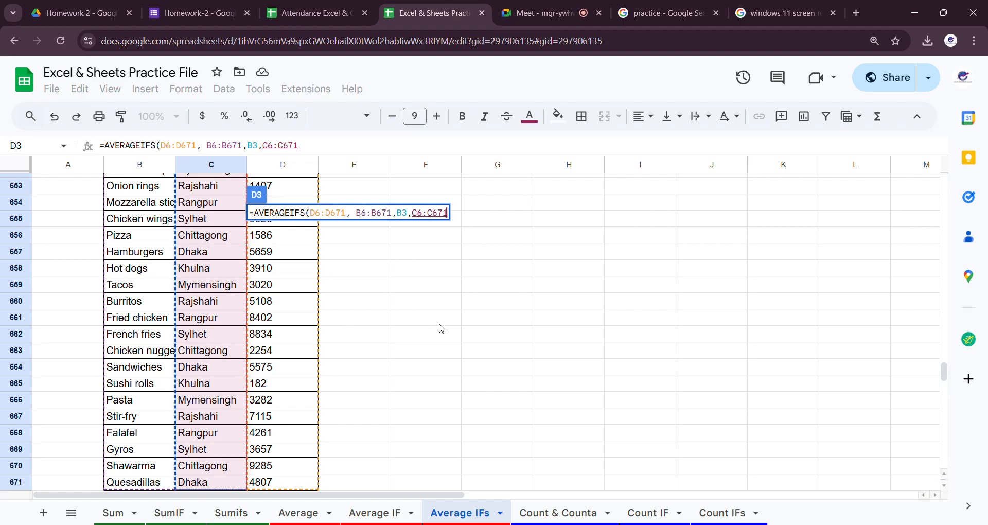
drag(943, 371, 939, 174)
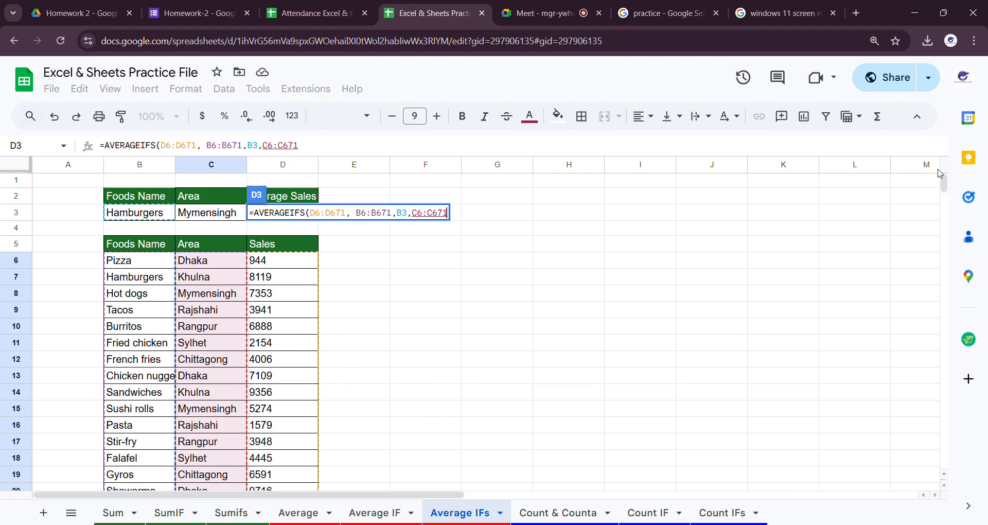
text(,)
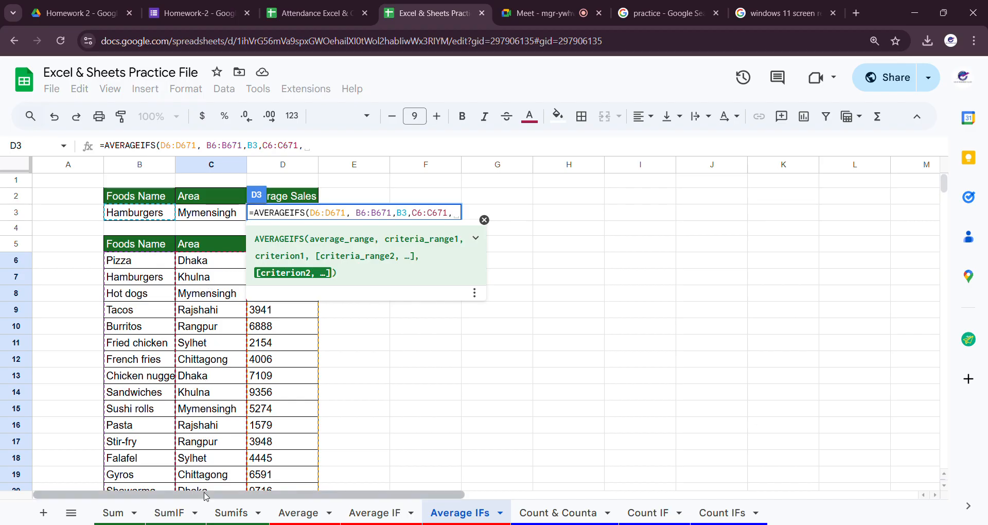
scroll(207, 438, down, 2)
scroll(216, 360, up, 2)
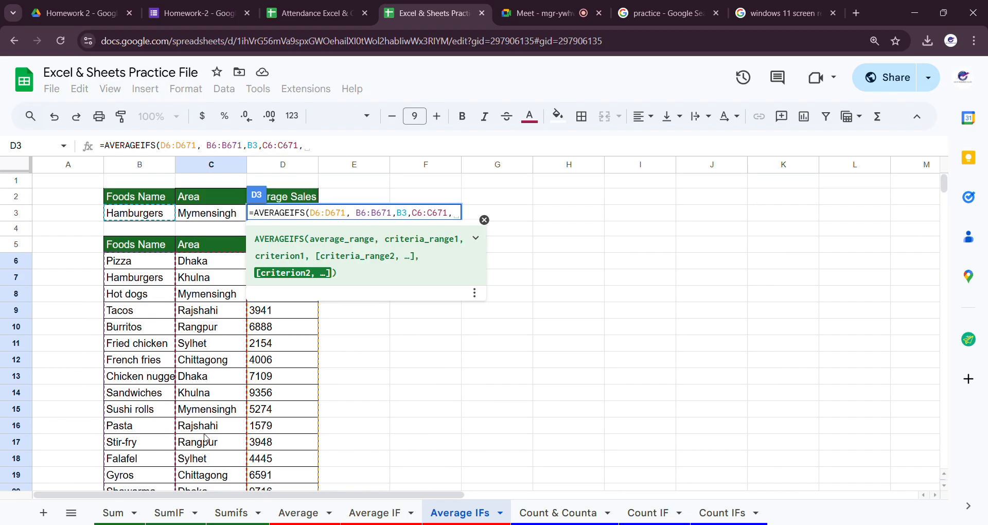
click(209, 220)
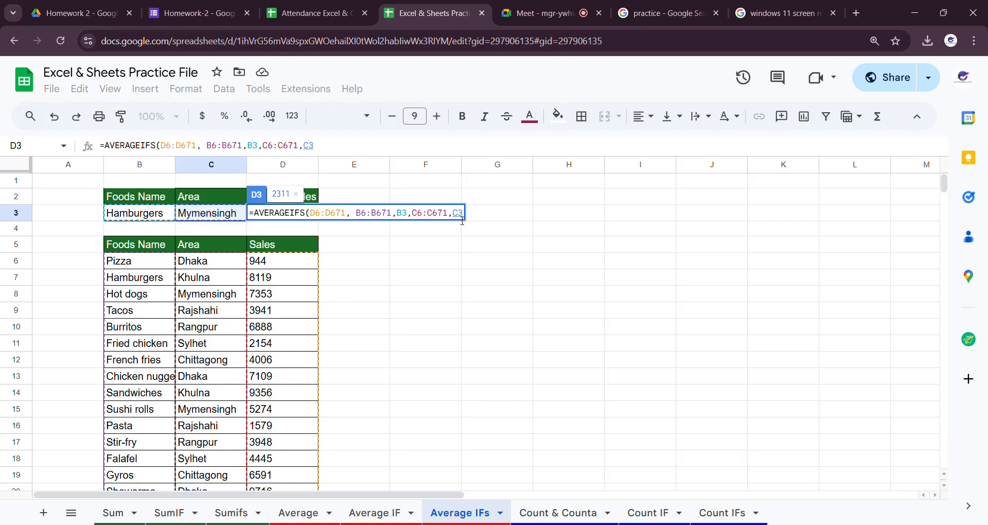
text())
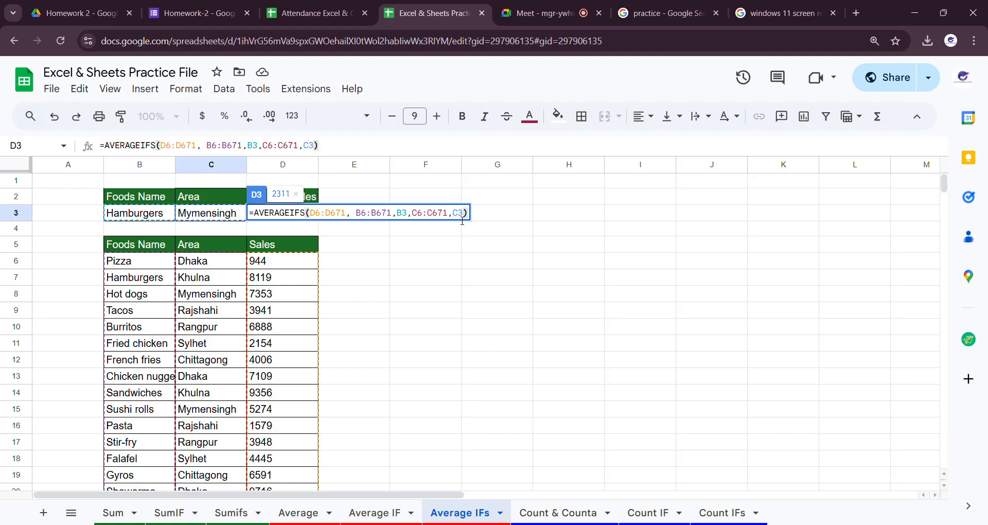
key(Return)
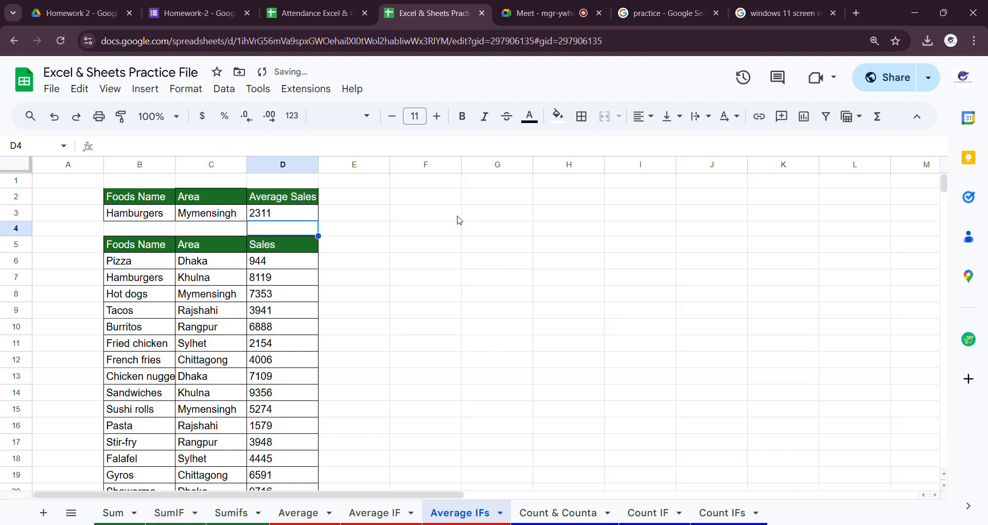
Step: Review the criteria cells B3 and C3, and center the average in D3 horizontally
click(149, 218)
click(210, 218)
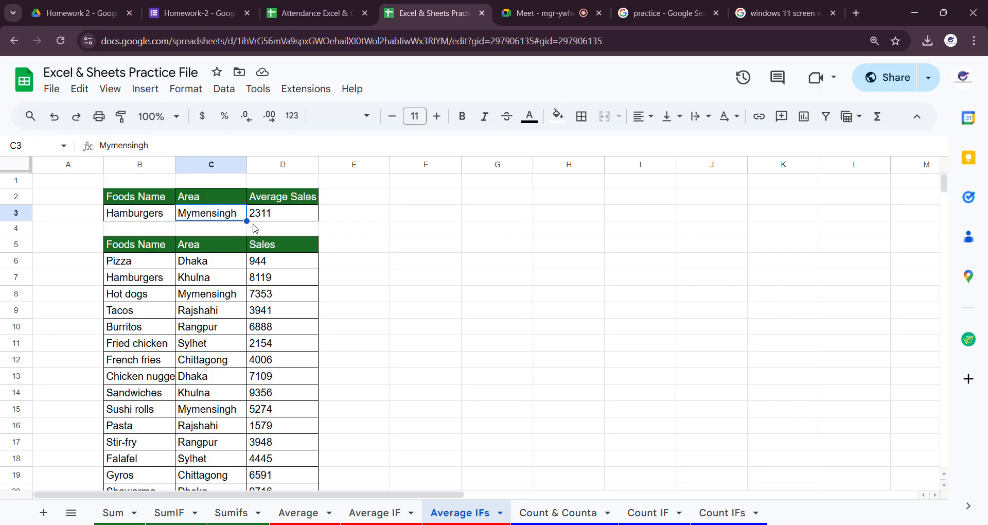
click(308, 217)
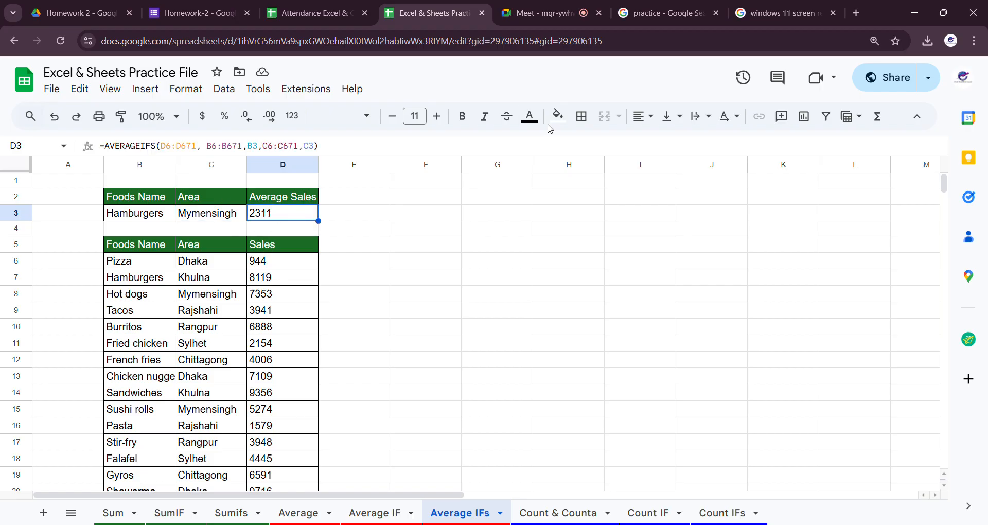
click(643, 116)
click(664, 143)
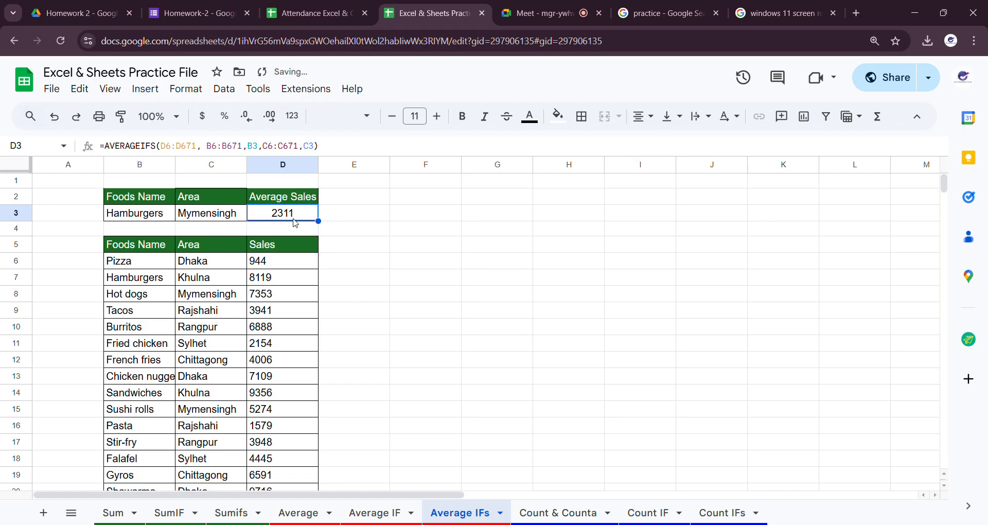
Step: Copy Pasta from B16 into B17 in the Foods Name column, and select the food criterion B3
click(301, 275)
click(129, 433)
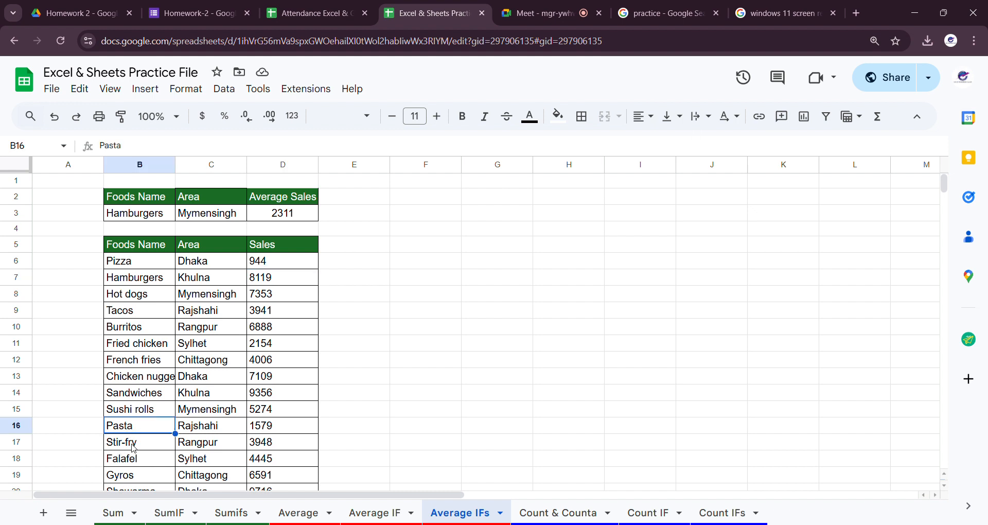
key(ctrl+c)
click(134, 443)
key(ctrl+v)
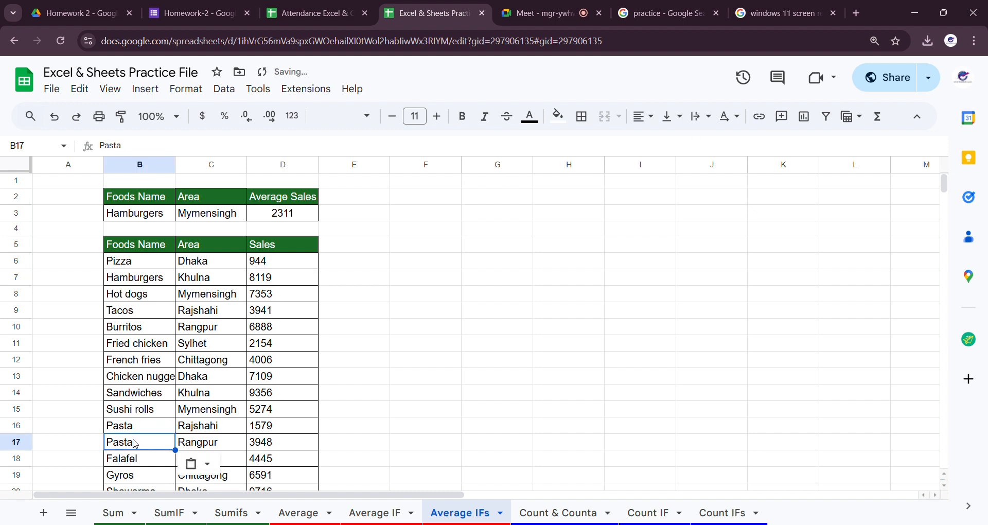
click(146, 214)
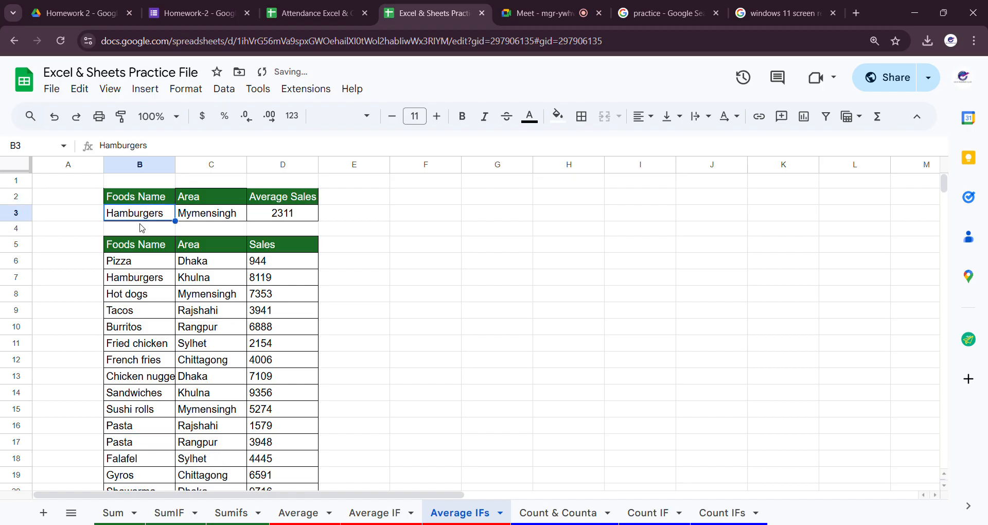
Step: Set the food criterion B3 to the copied Pasta, and copy Rajshahi from C16 into the area criterion C3
key(ctrl+v)
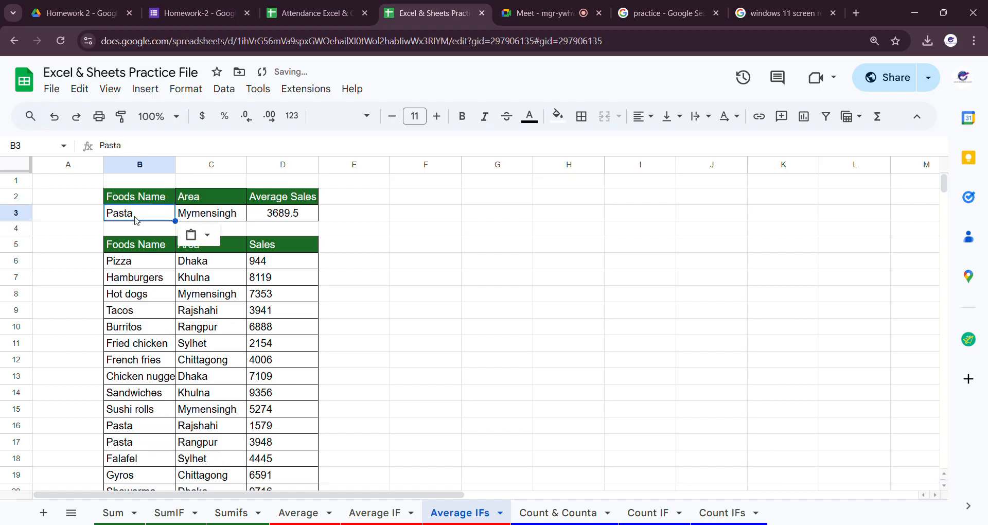
click(230, 216)
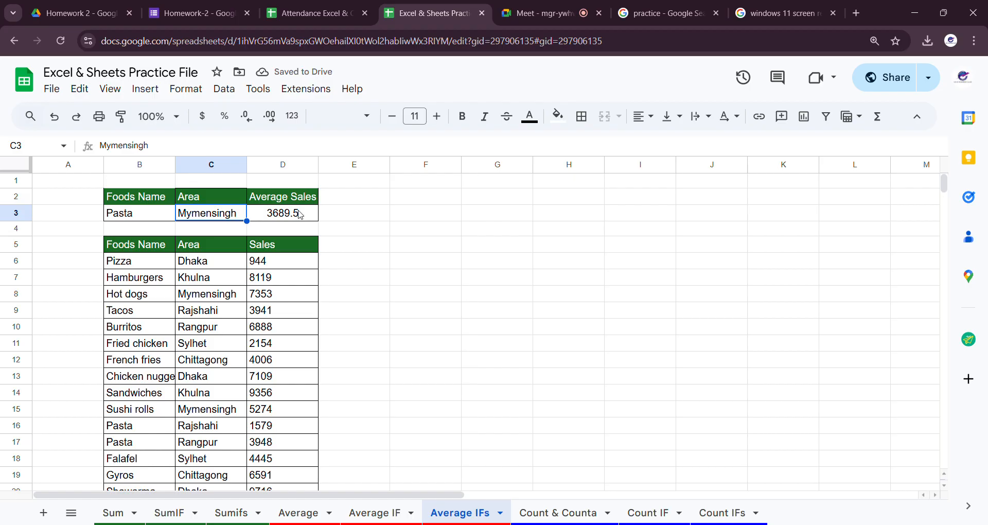
click(199, 431)
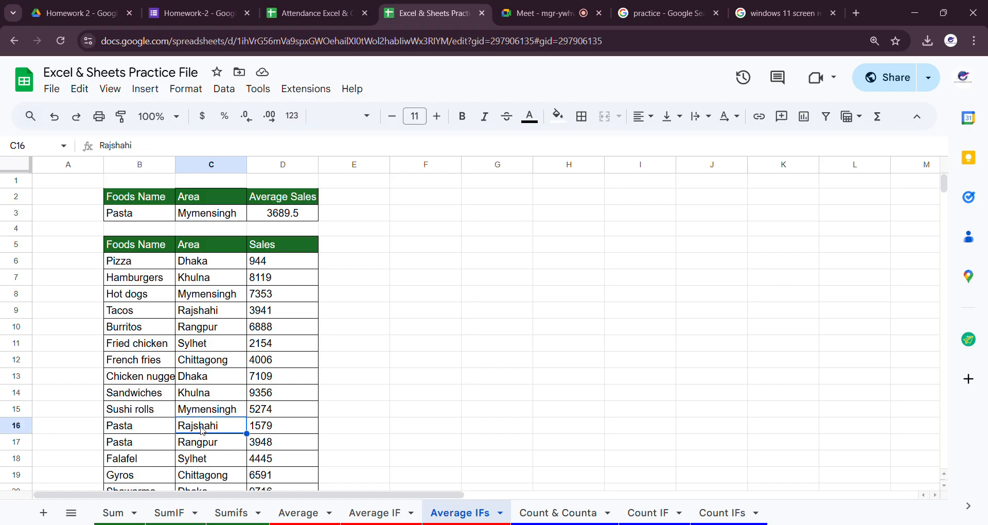
key(ctrl+c)
click(216, 216)
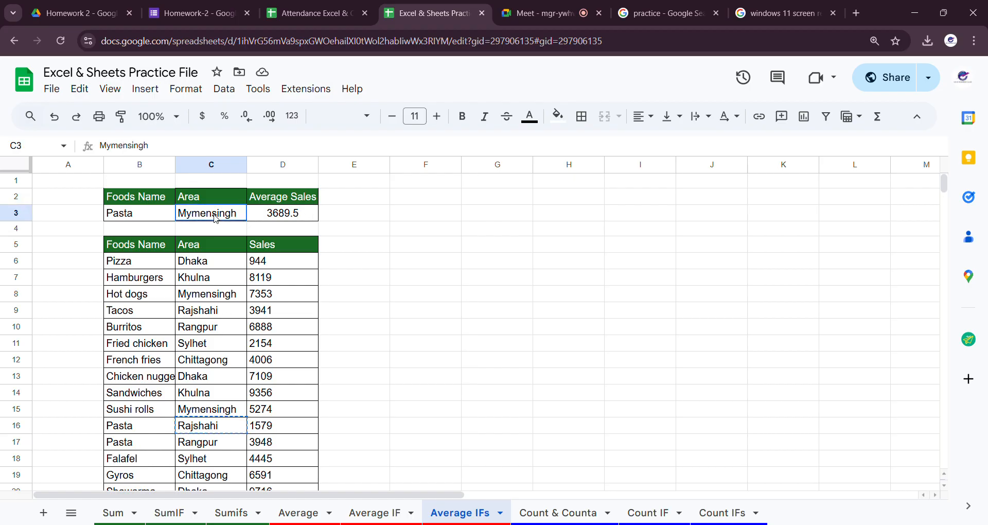
key(ctrl+v)
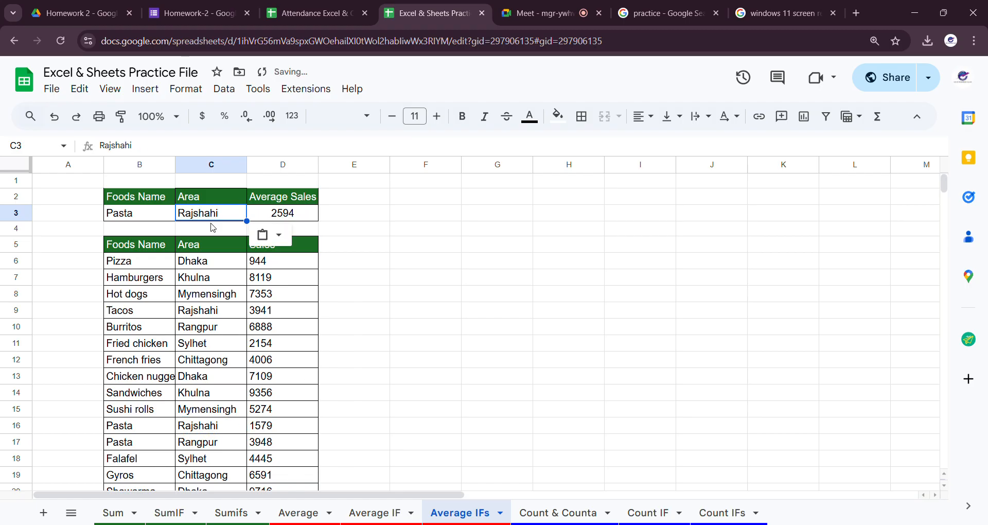
Step: Review the AVERAGEIFS formula in D3 against its criteria cells B3 and C3 and the sales table below
click(272, 215)
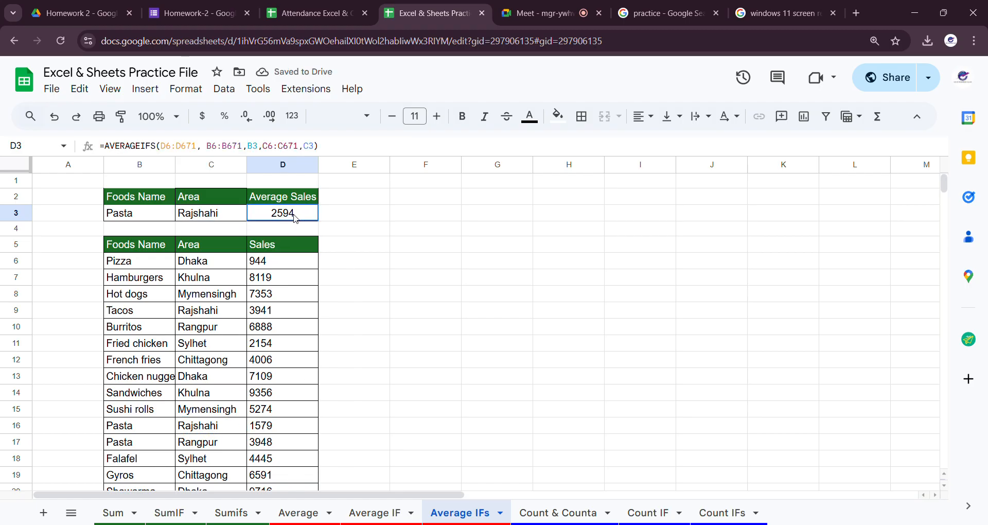
click(159, 216)
click(197, 218)
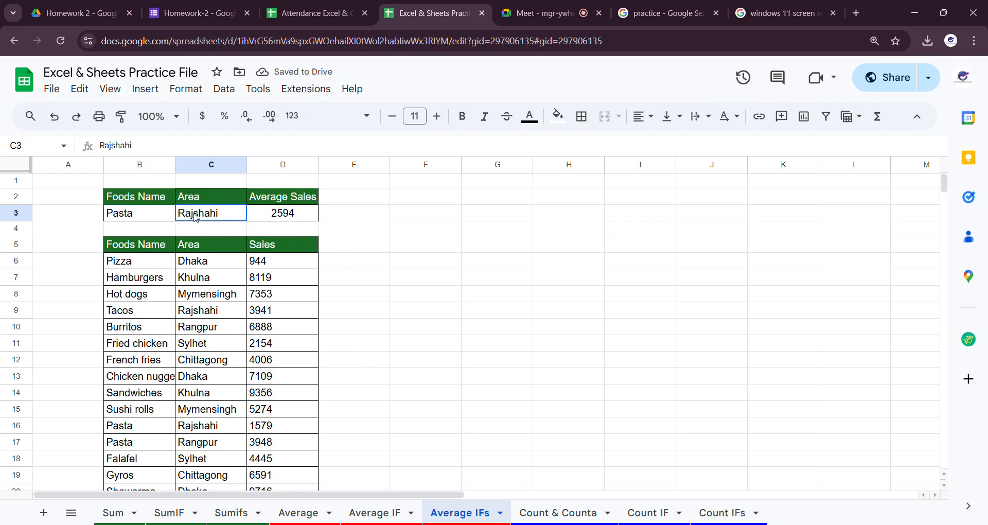
click(262, 217)
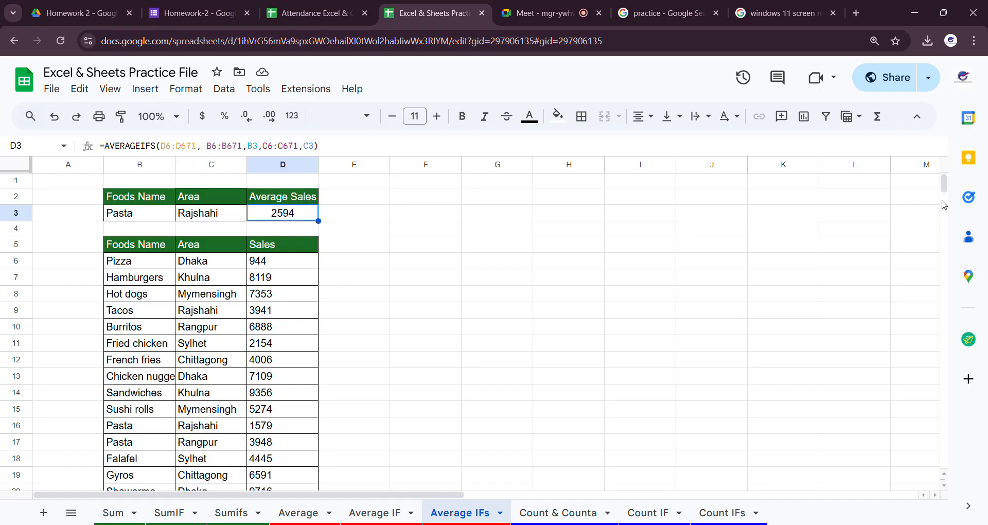
mouse_move(945, 188)
mouse_down()
mouse_move(944, 401)
mouse_move(944, 273)
mouse_move(962, 180)
mouse_up()
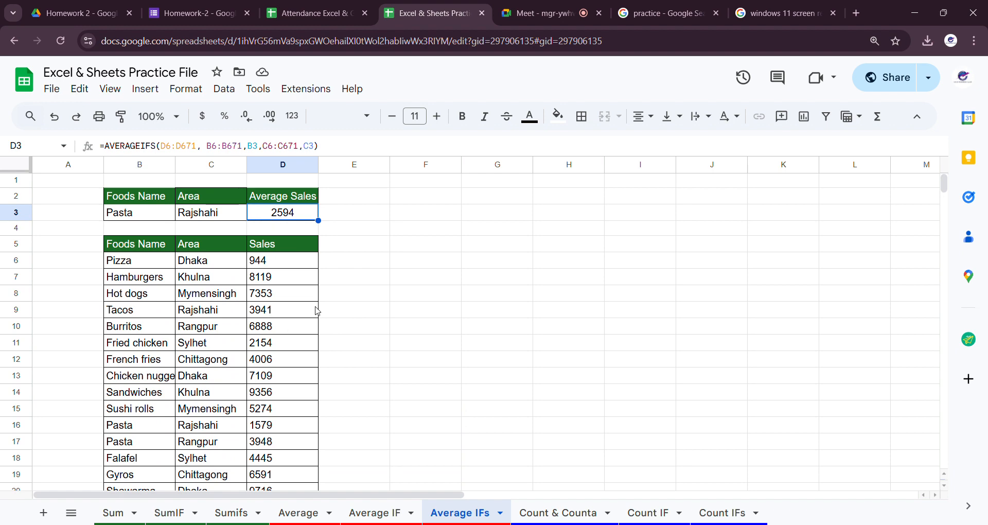
scroll(293, 390, down, 3)
scroll(293, 390, up, 3)
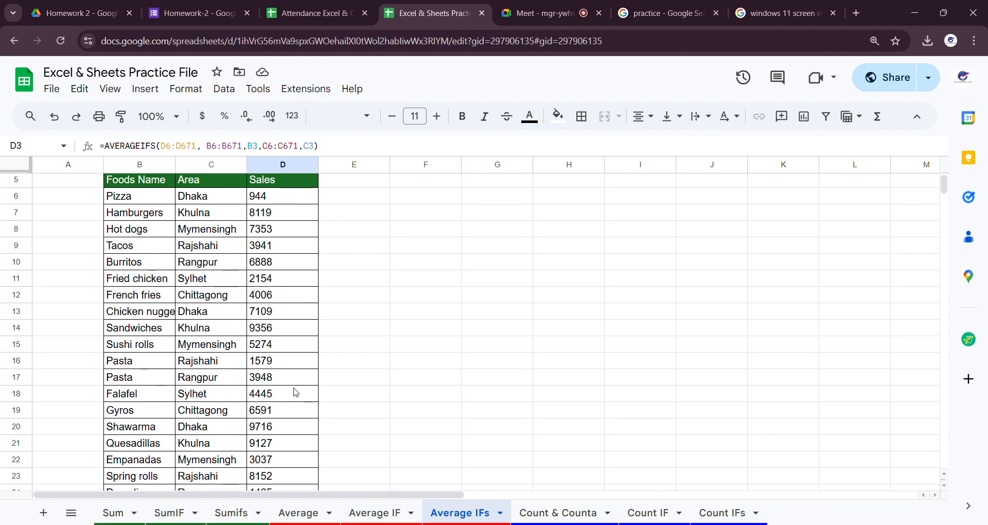
Step: Revisit the Average and Average IF sheets, and return to the Average IFs sheet
click(298, 513)
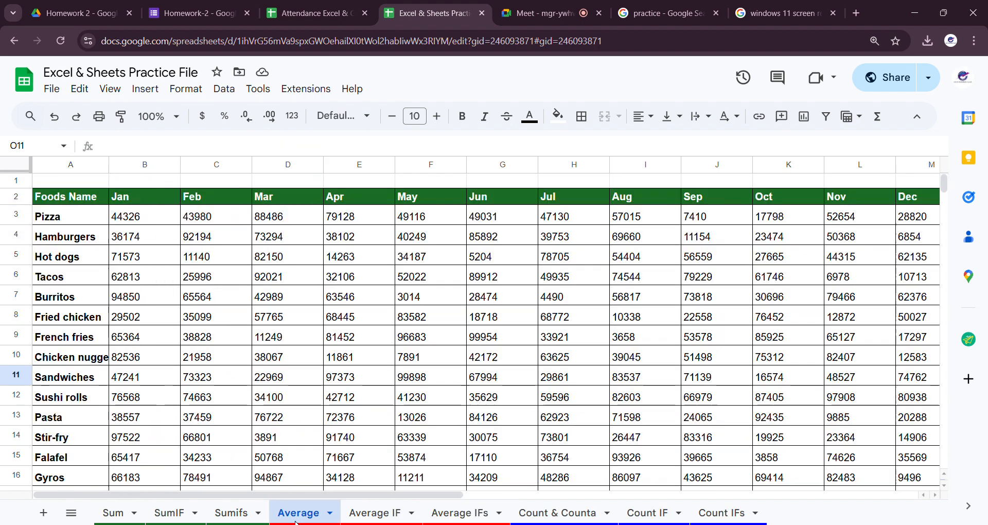
click(381, 513)
click(463, 513)
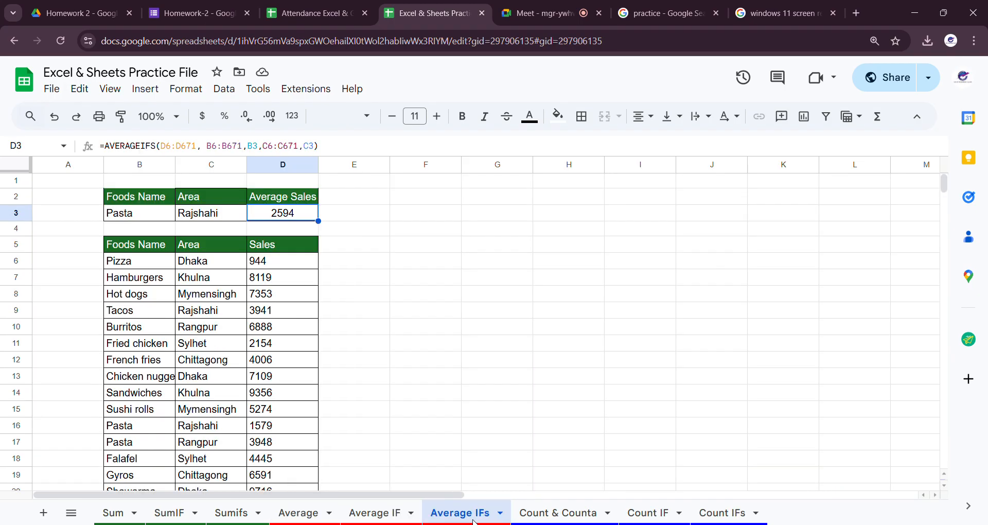
click(415, 363)
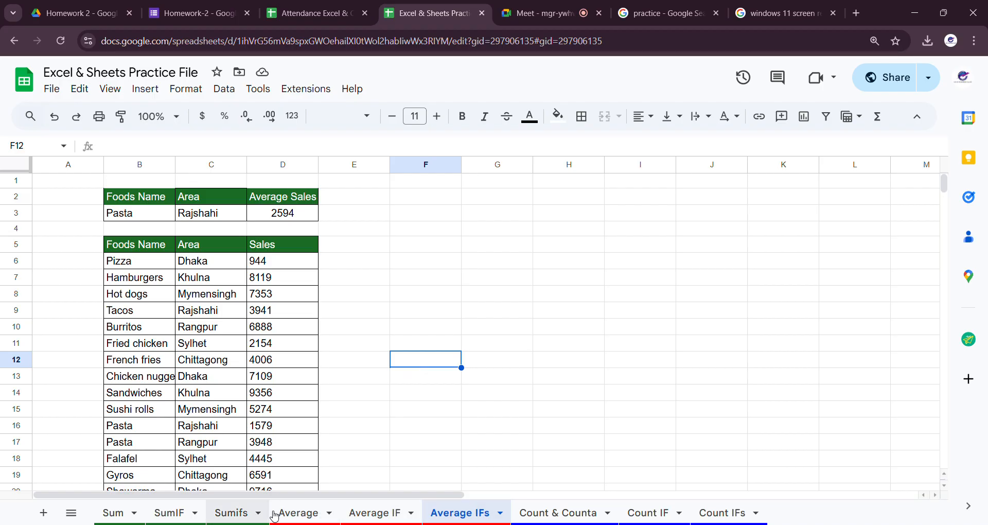
Step: Preview the Count & Counta and Count IF sheets, and settle on the Count & Counta sheet
click(550, 515)
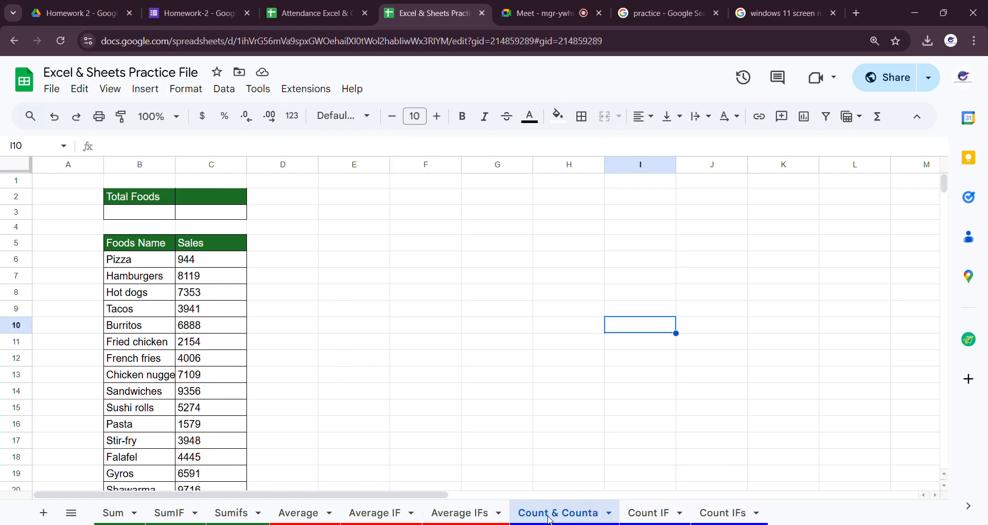
click(641, 514)
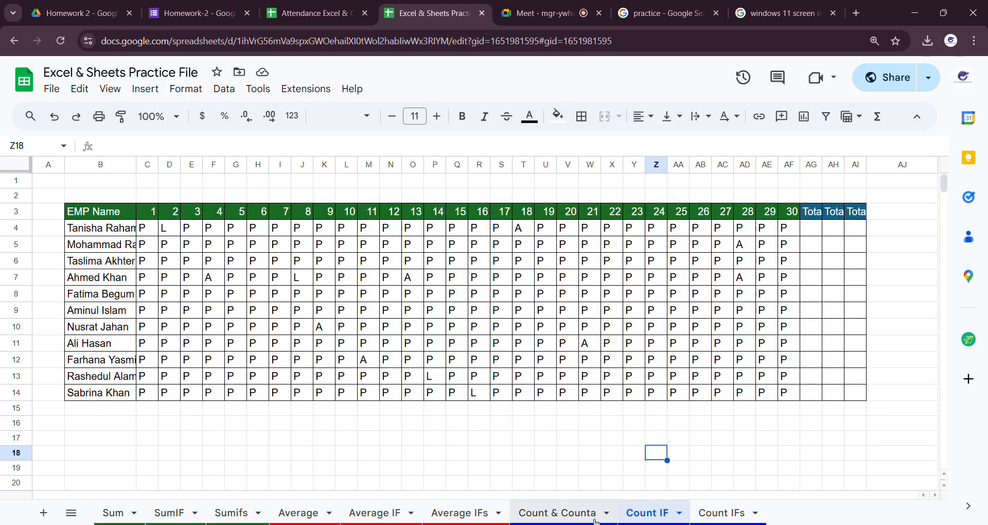
click(572, 513)
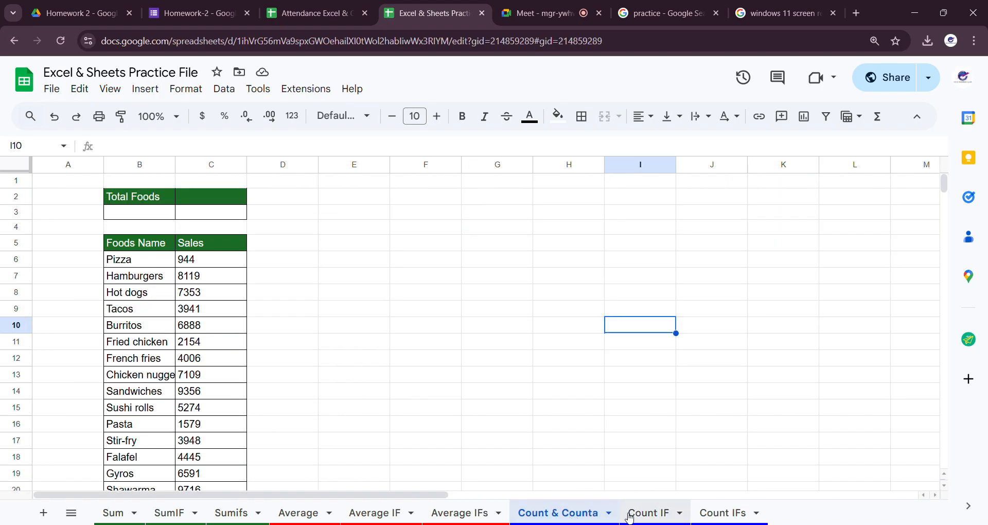
click(645, 515)
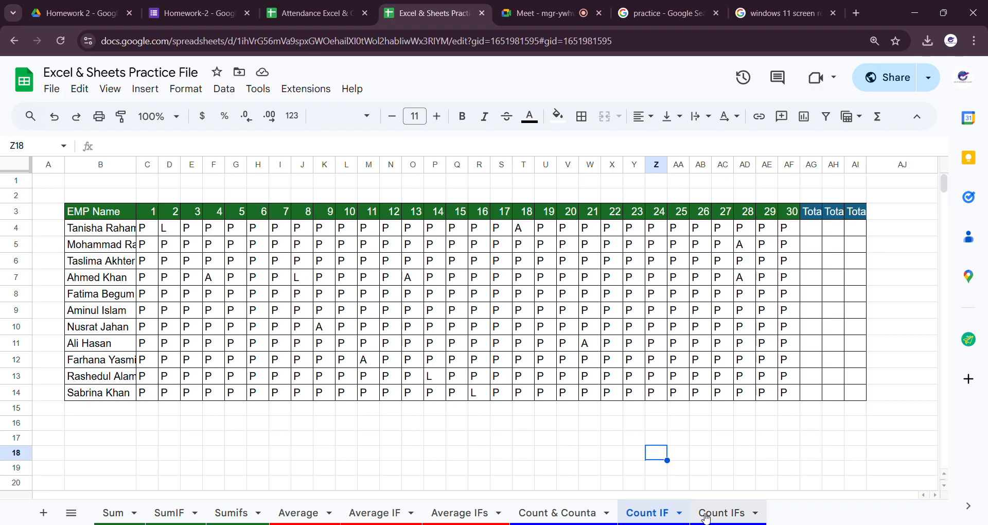
click(558, 513)
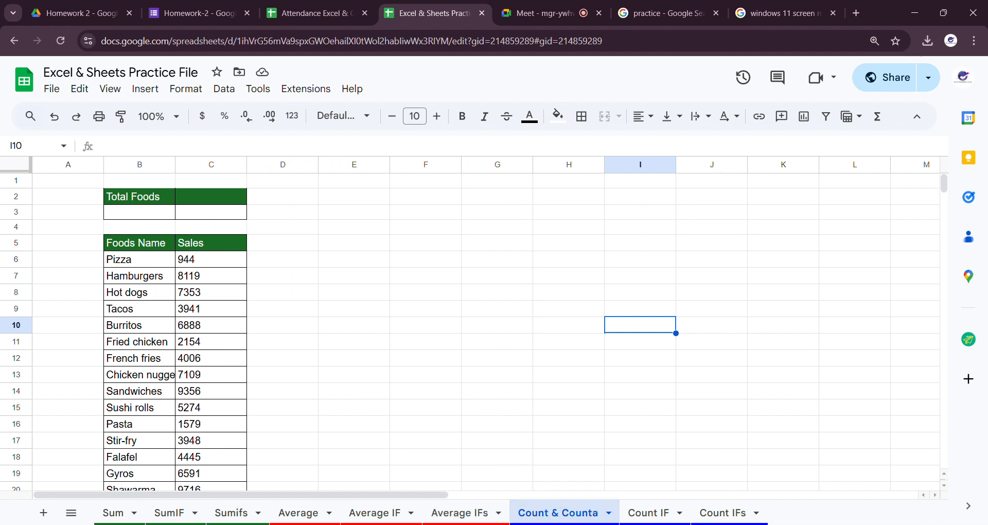
Step: Examine the Foods Name and Sales list and the empty result cell C3 under the Total Foods header
scroll(443, 417, down, 20)
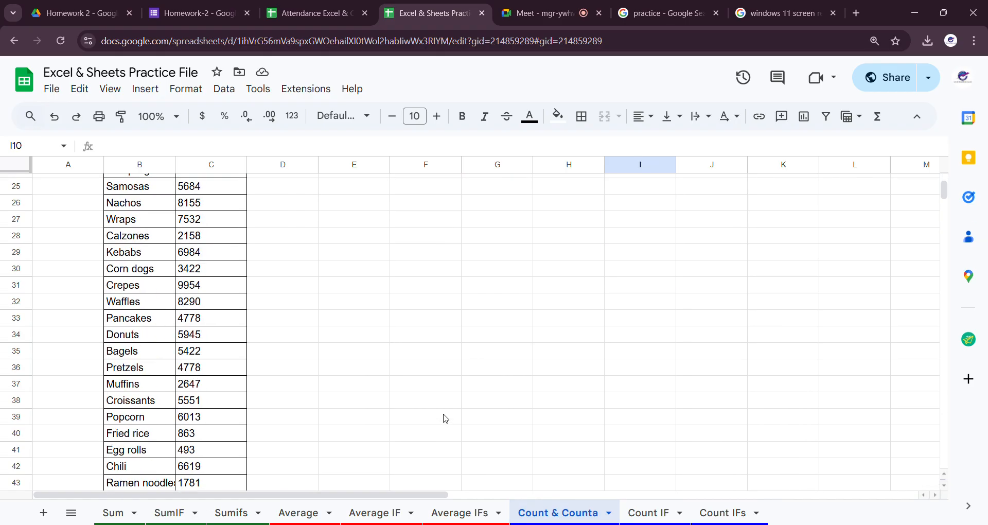
scroll(445, 414, down, 20)
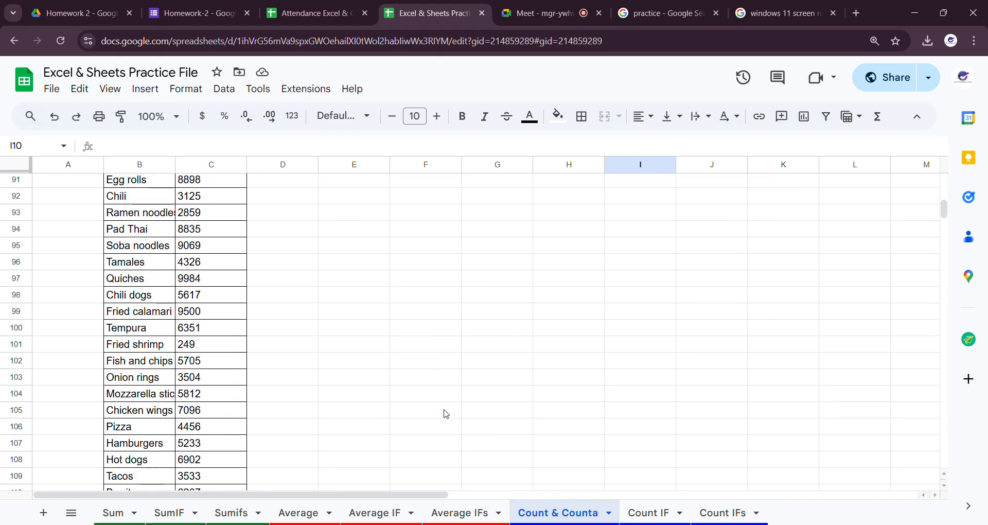
drag(944, 217, 943, 180)
scroll(220, 414, down, 2)
scroll(224, 416, up, 2)
mouse_move(943, 185)
mouse_down()
mouse_move(943, 252)
mouse_move(942, 180)
mouse_up()
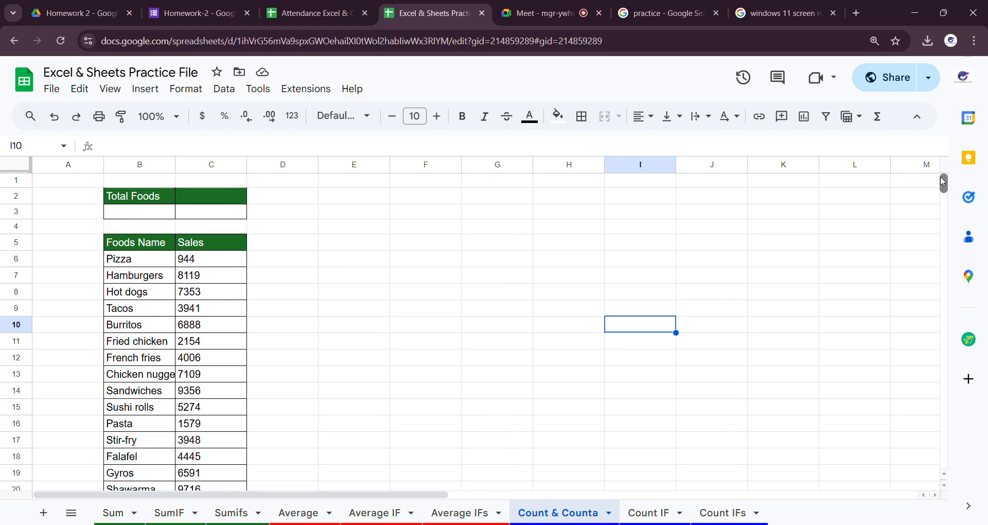
click(194, 213)
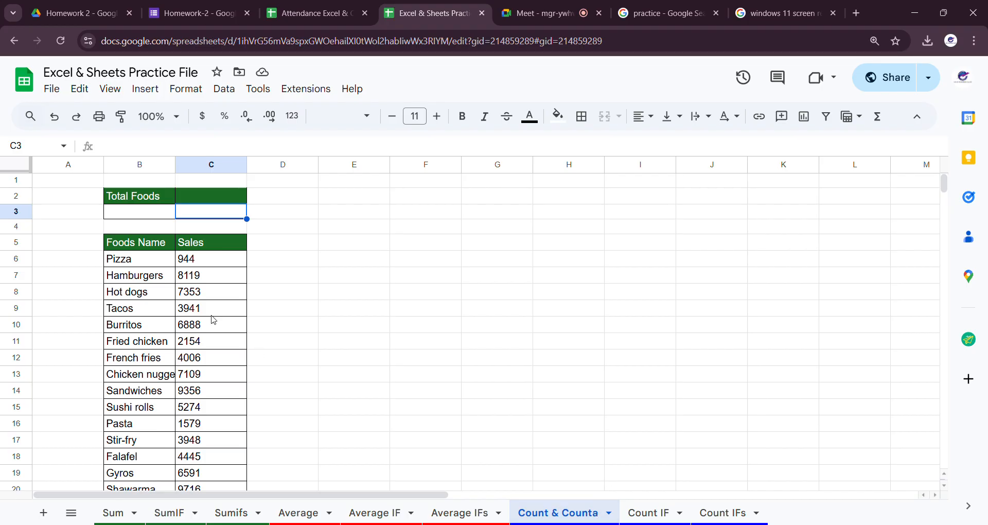
mouse_move(945, 186)
mouse_down()
mouse_move(953, 324)
mouse_move(946, 184)
mouse_up()
Step: Search the sheet for Pizza, step through its repeated entries in the food list, and return to the first rows
click(127, 260)
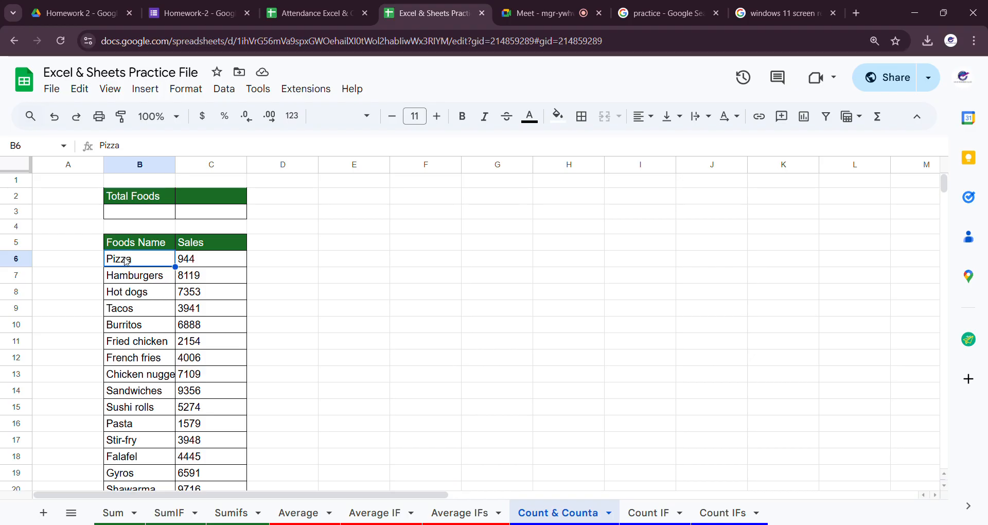
key(ctrl+f)
text(Pizza)
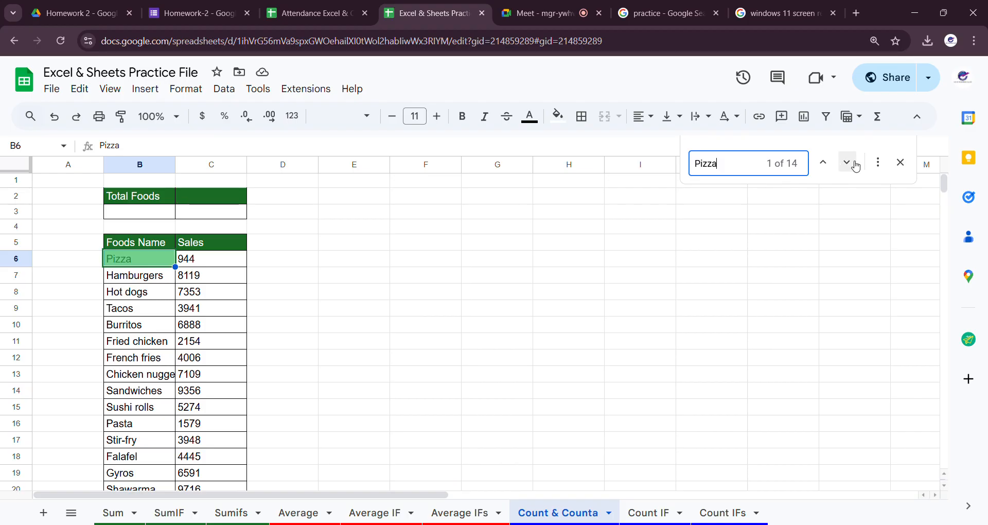
click(846, 163)
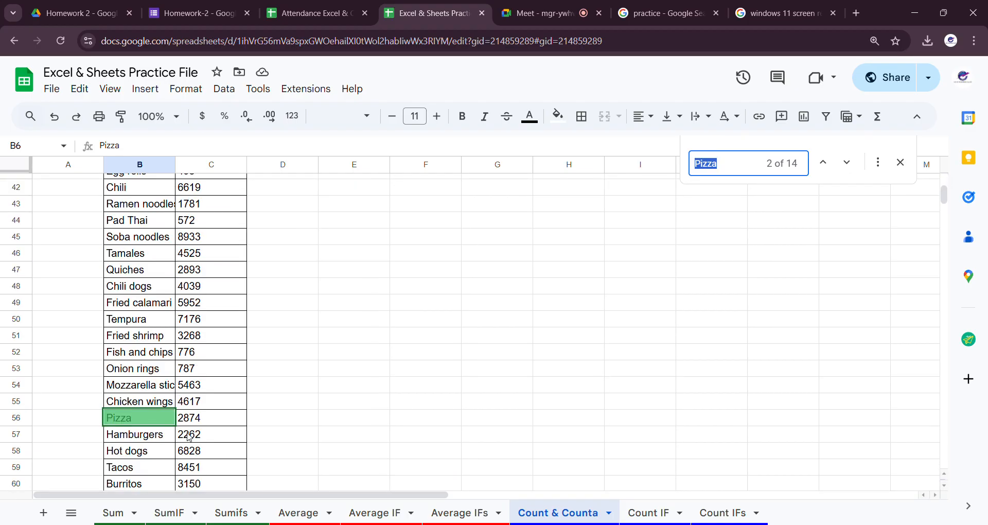
click(847, 166)
click(847, 166)
click(847, 165)
scroll(262, 386, down, 8)
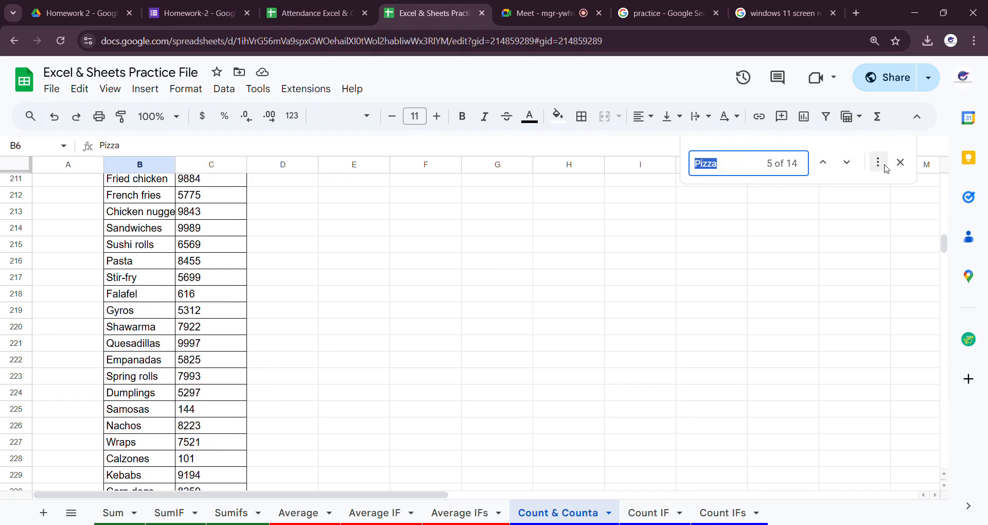
click(847, 163)
click(847, 163)
click(847, 163)
scroll(122, 308, up, 9)
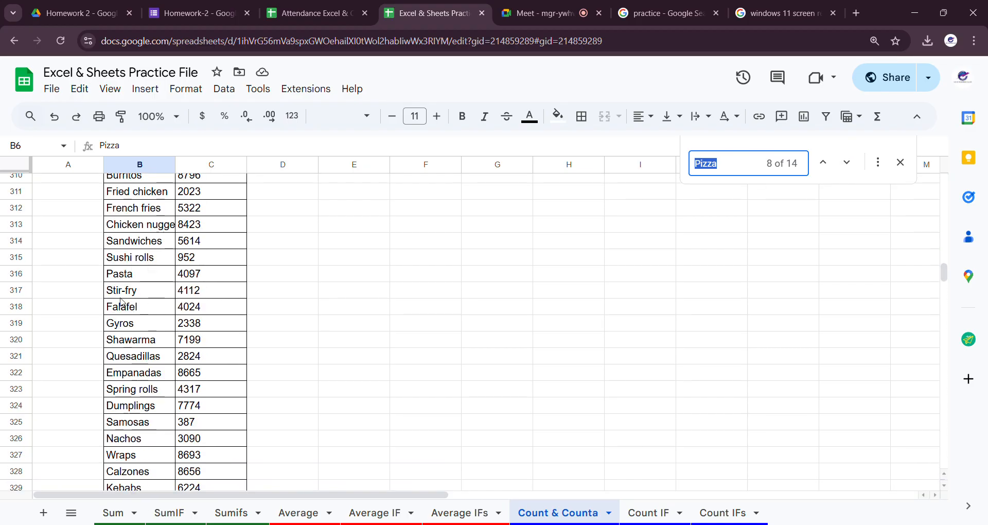
scroll(122, 304, up, 9)
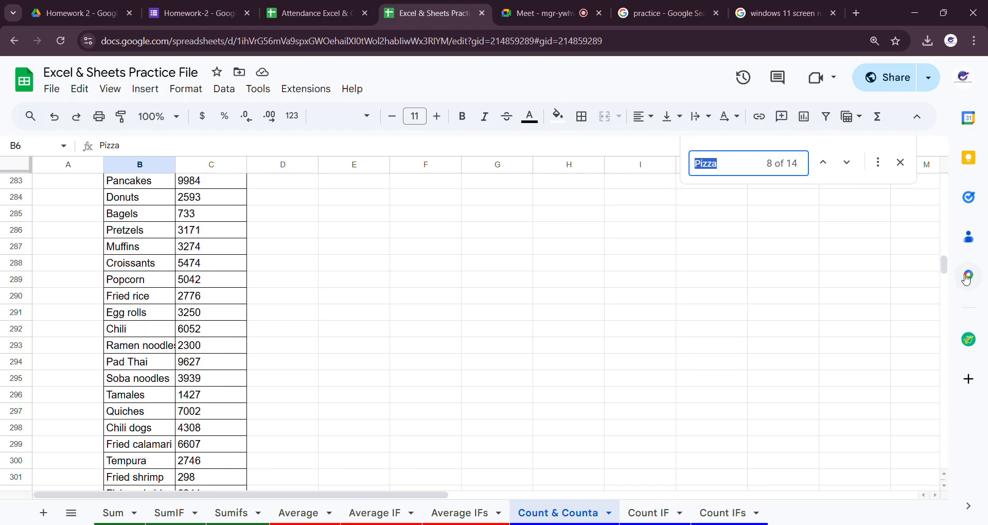
drag(943, 265, 734, 183)
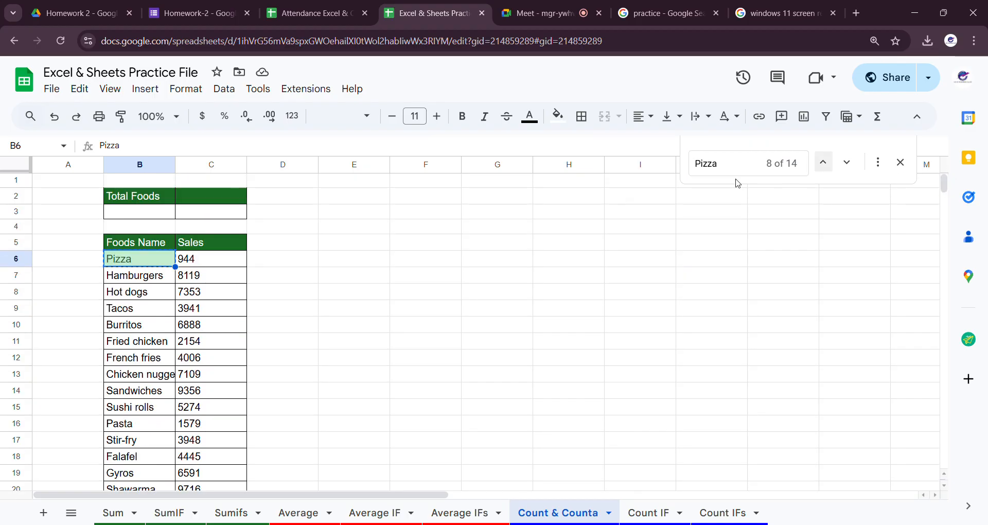
Step: Enter a COUNT formula in cell C3 over the Foods Name range B6:B671
click(146, 215)
click(212, 215)
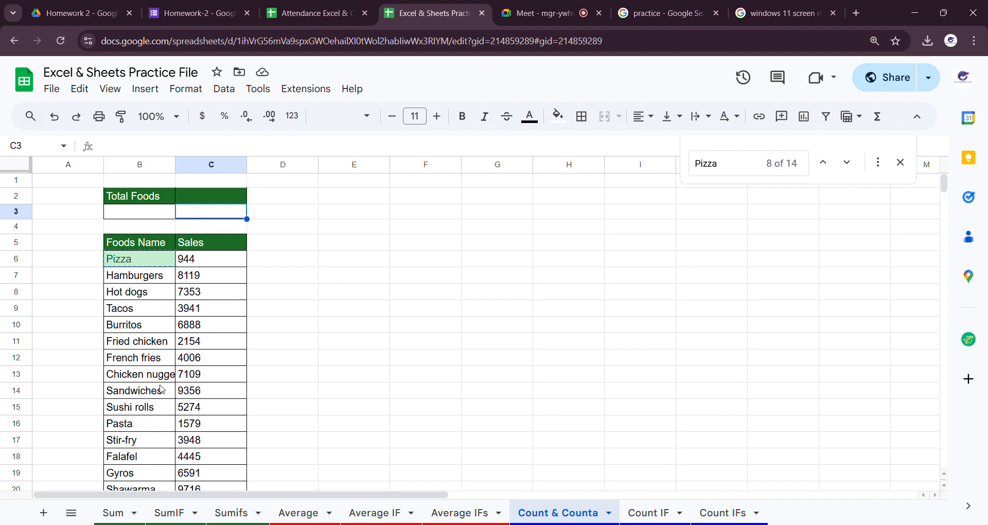
double_click(208, 216)
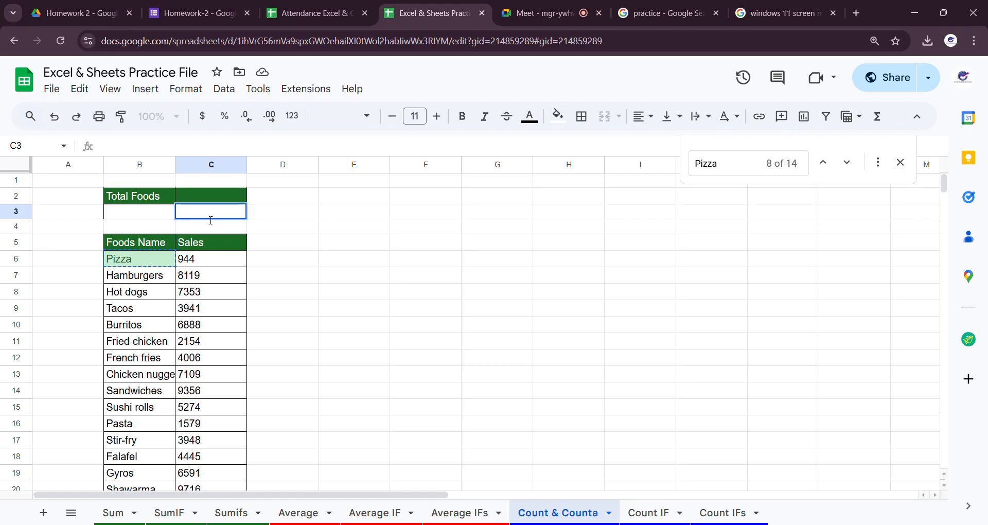
text(=count)
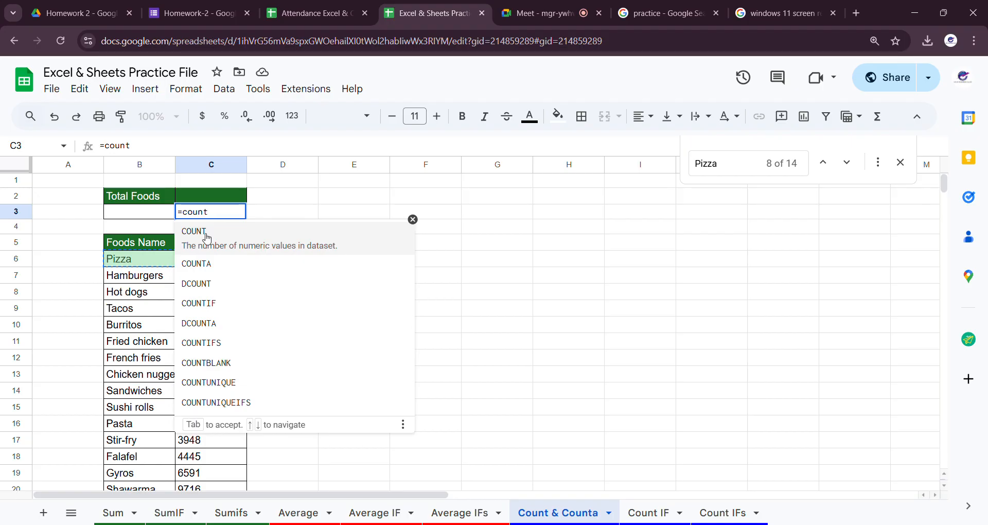
click(206, 237)
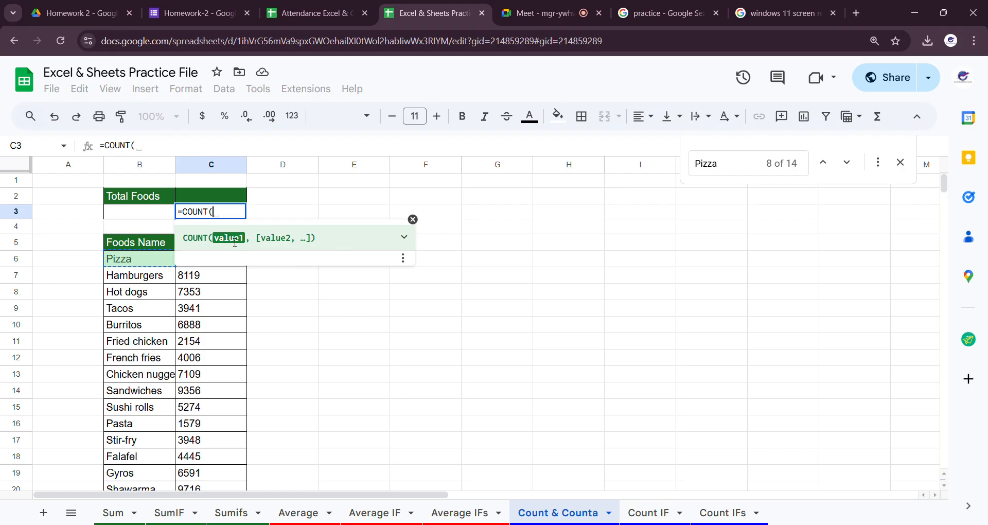
click(137, 262)
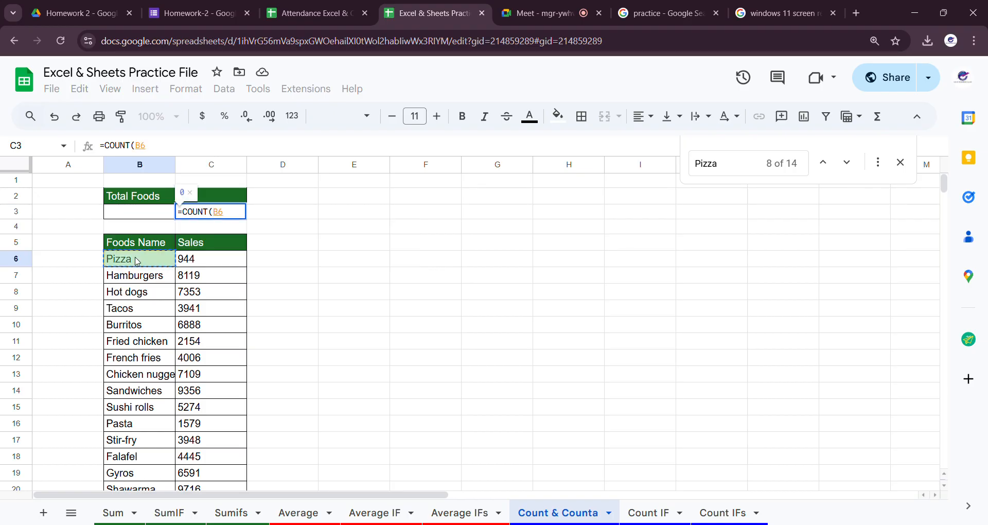
key(ctrl+shift+Down)
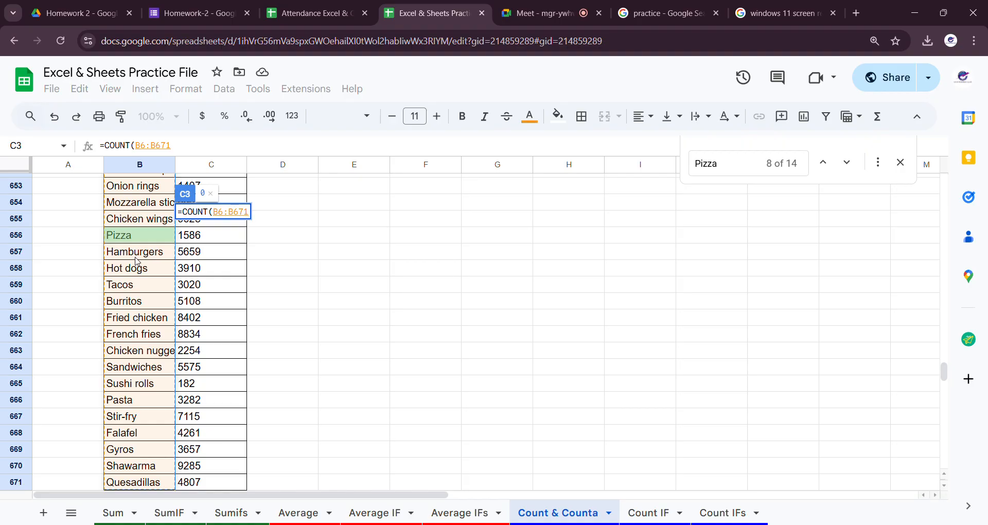
key(Return)
scroll(177, 288, up, 1)
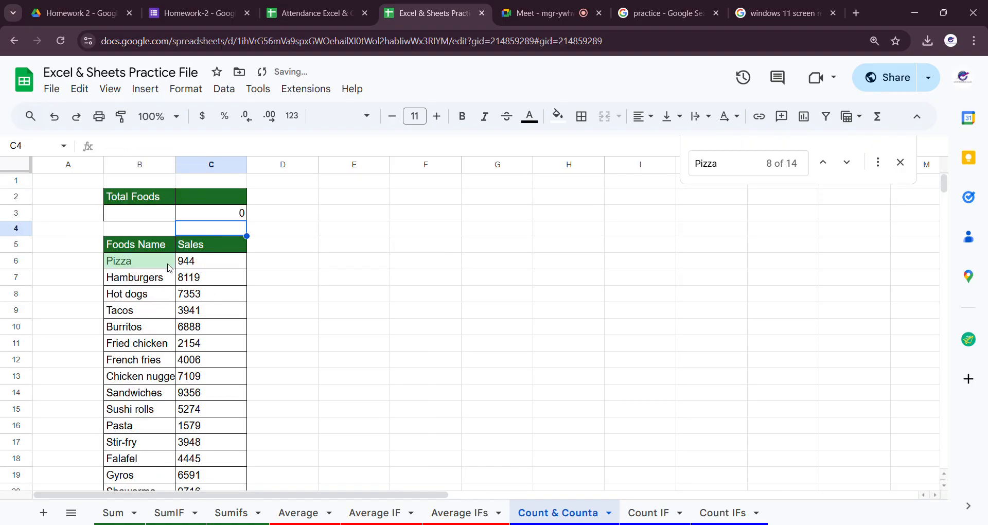
Step: Copy Pizza from the first row of the food list into cell B3 under the Total Foods header
click(221, 214)
click(154, 217)
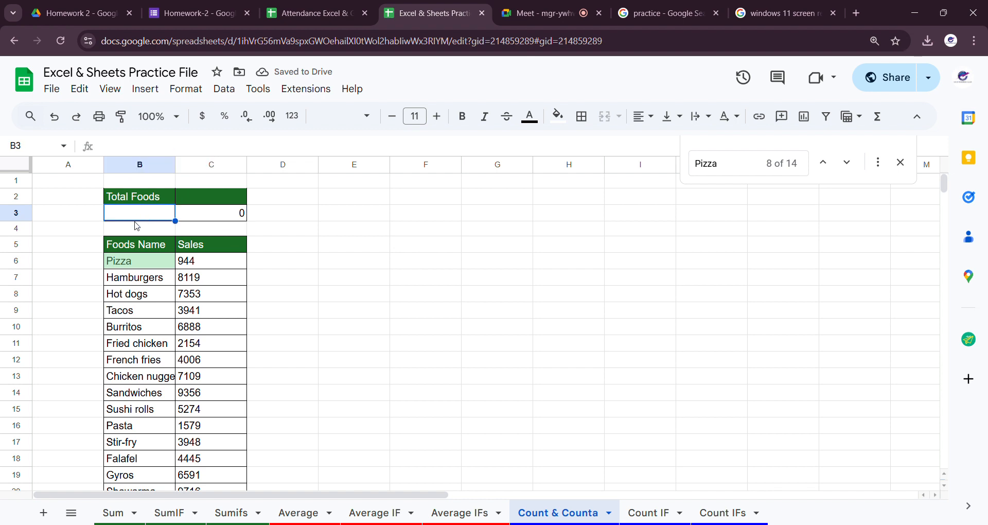
click(138, 265)
key(ctrl+c)
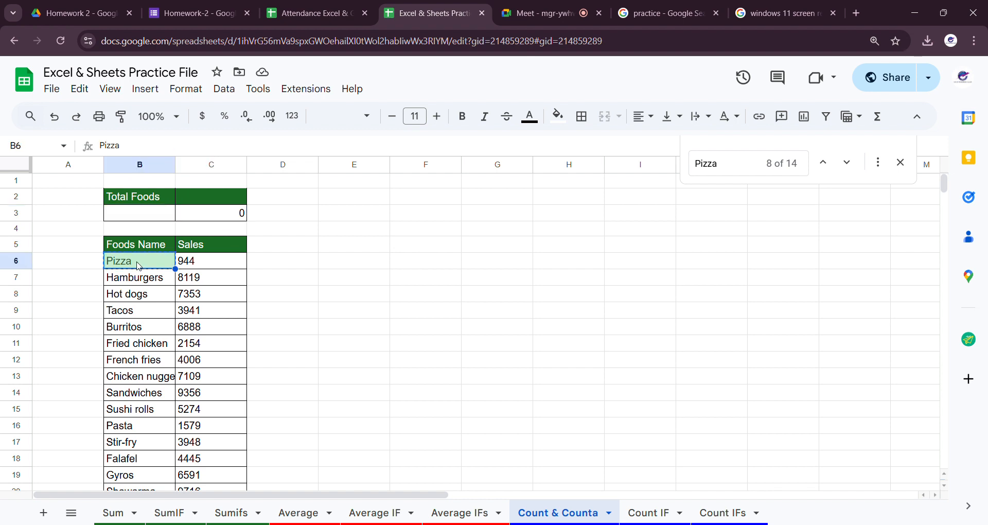
click(132, 218)
key(ctrl+v)
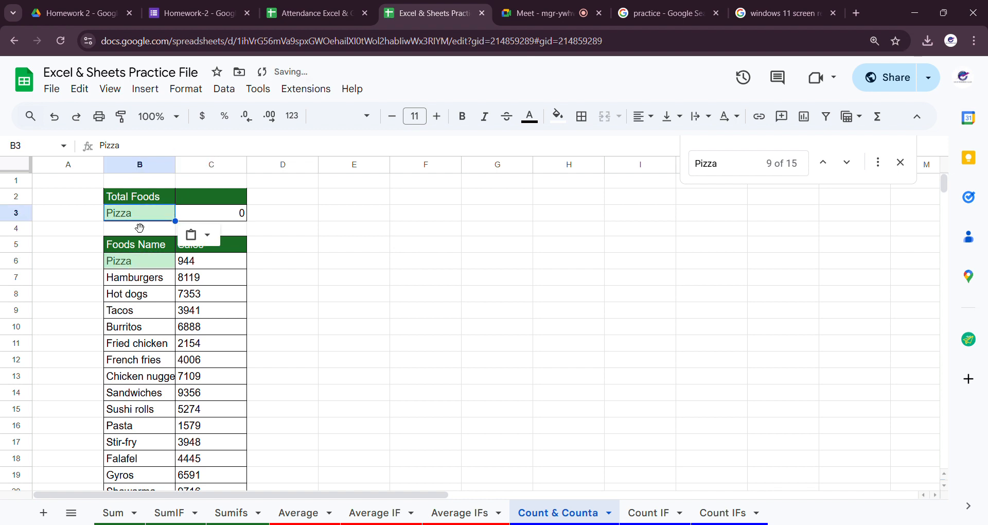
click(337, 270)
Step: Change the function in cell C3 from COUNT to COUNTA, keeping the range B6:B671
click(195, 217)
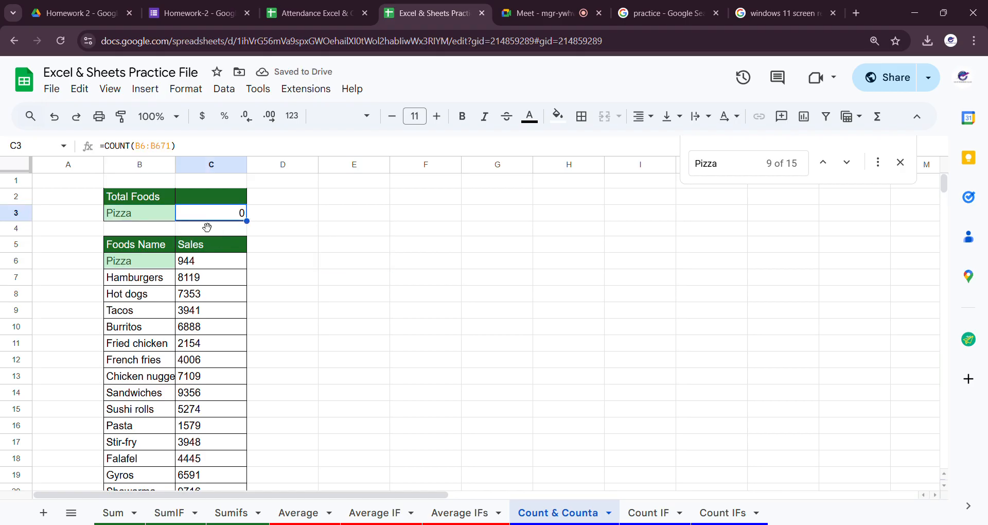
click(140, 149)
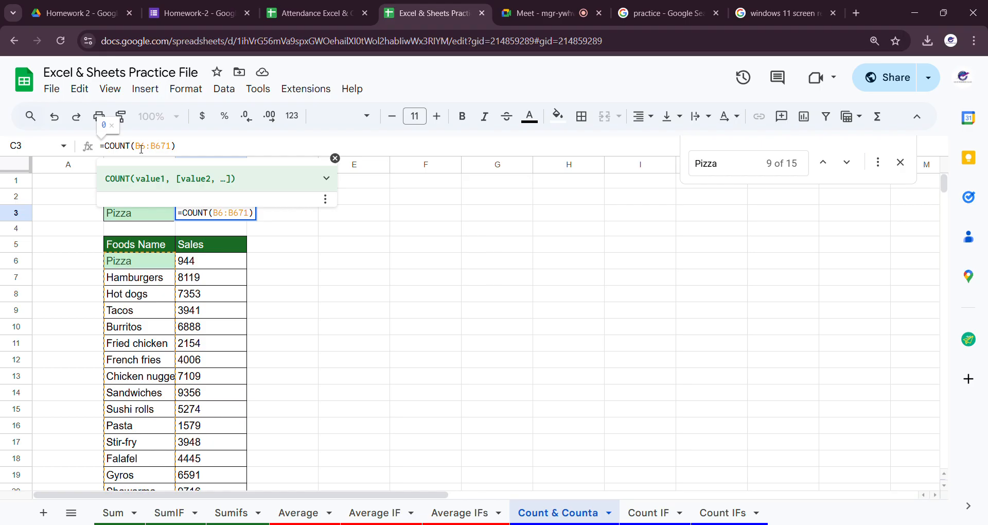
text(a)
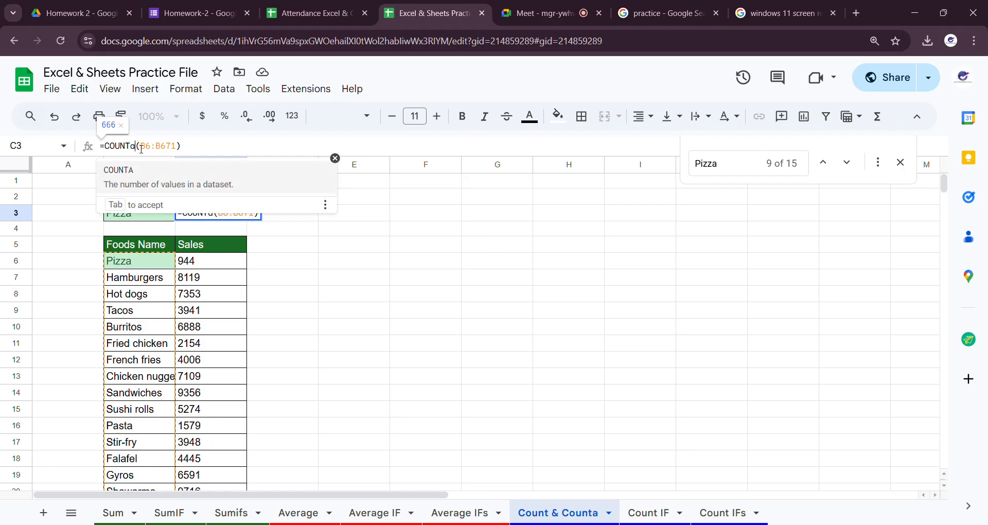
key(Tab)
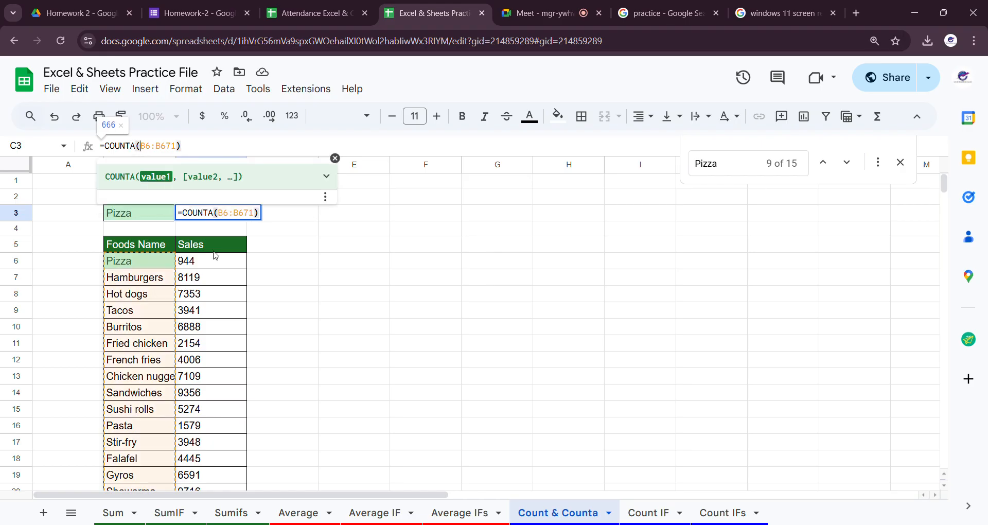
key(Return)
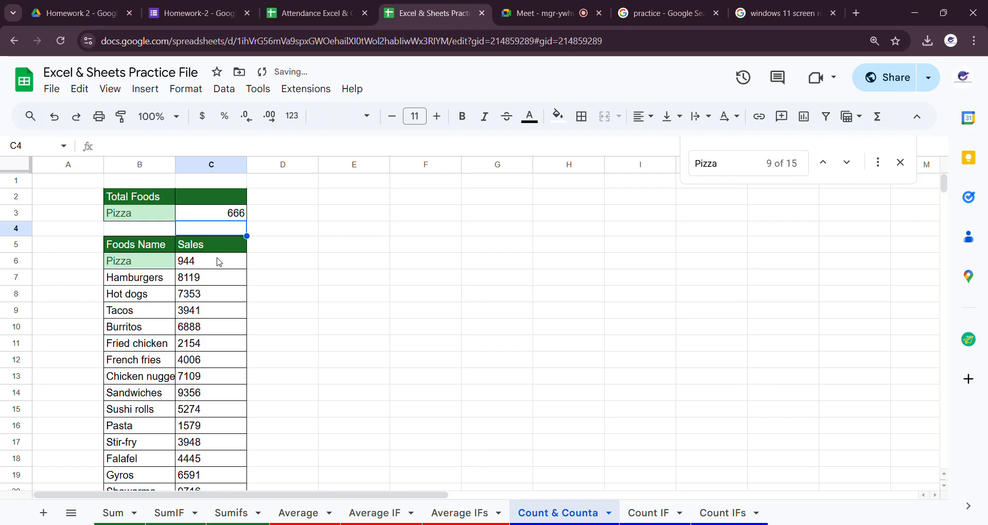
click(220, 212)
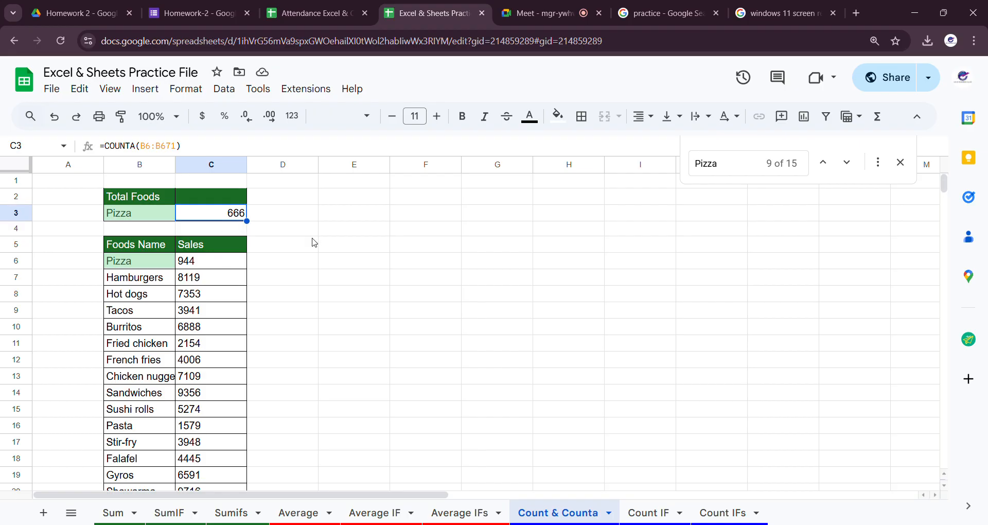
scroll(311, 242, down, 3)
scroll(310, 242, up, 3)
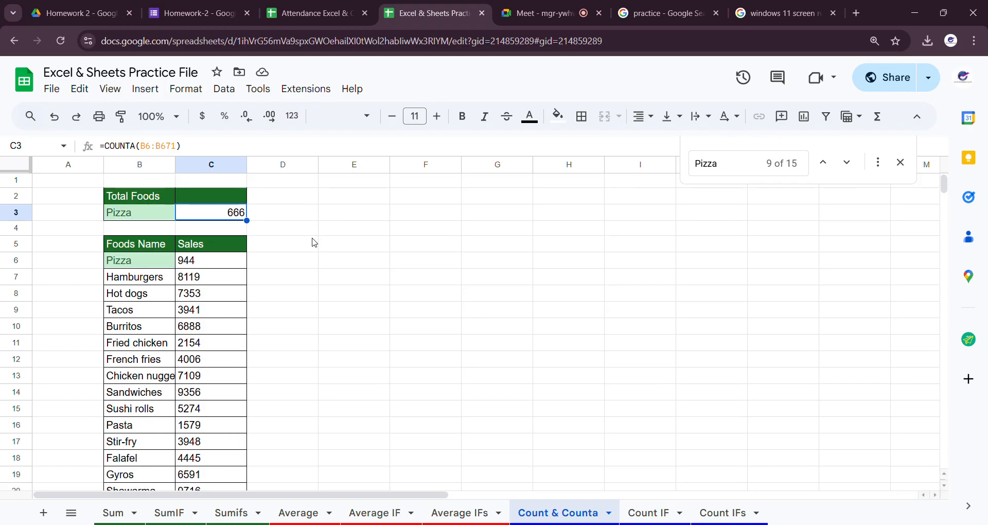
Step: Examine the Foods Name and Sales entries against the Pizza cell B3 and the COUNTA formula in C3
click(147, 218)
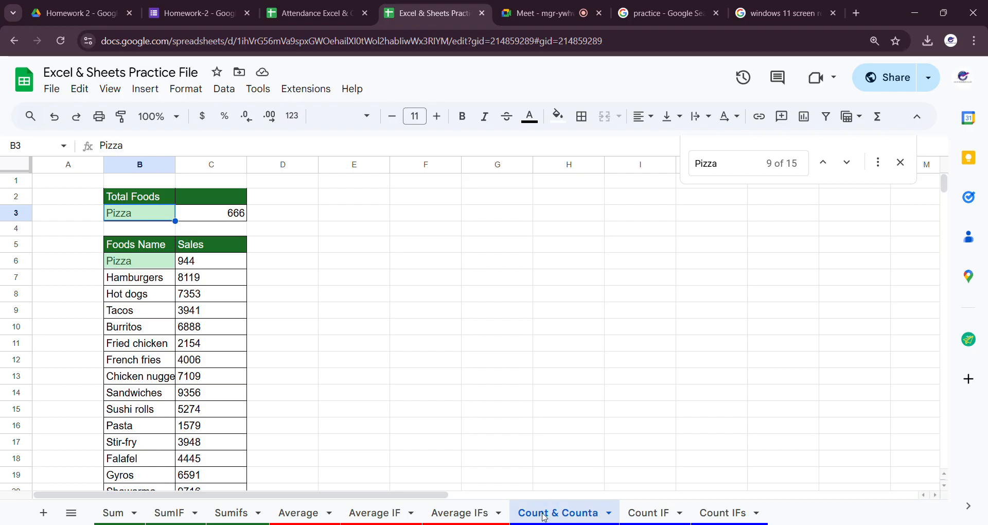
drag(154, 261, 150, 480)
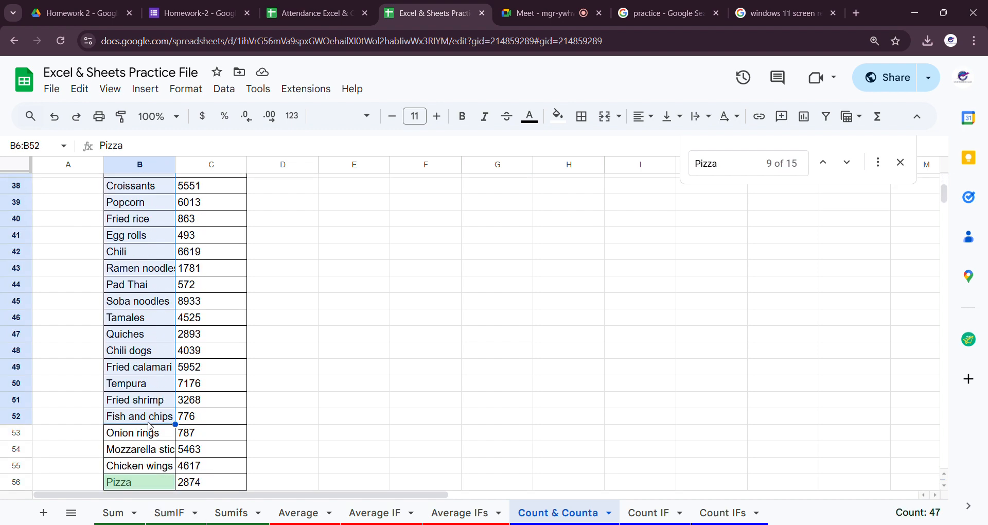
scroll(149, 425, up, 9)
scroll(149, 425, up, 3)
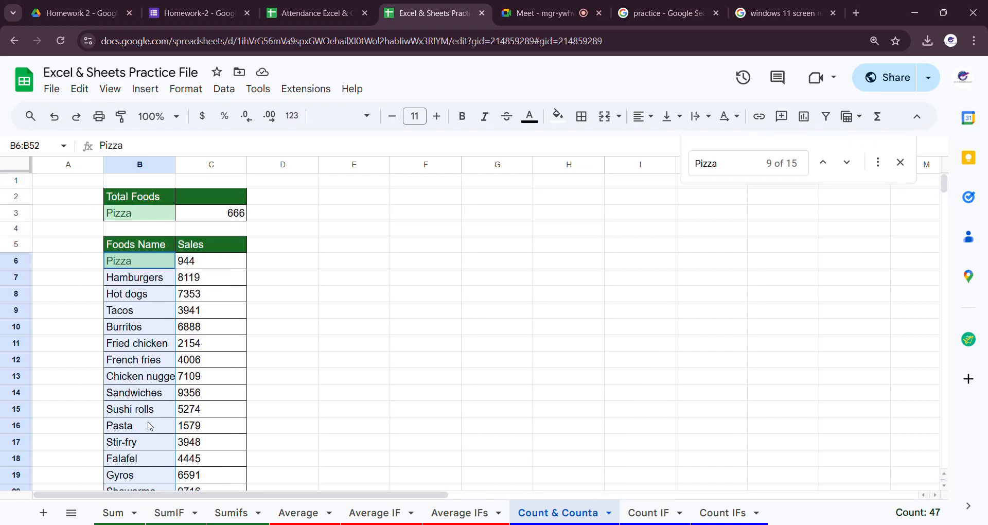
drag(210, 261, 214, 446)
click(217, 215)
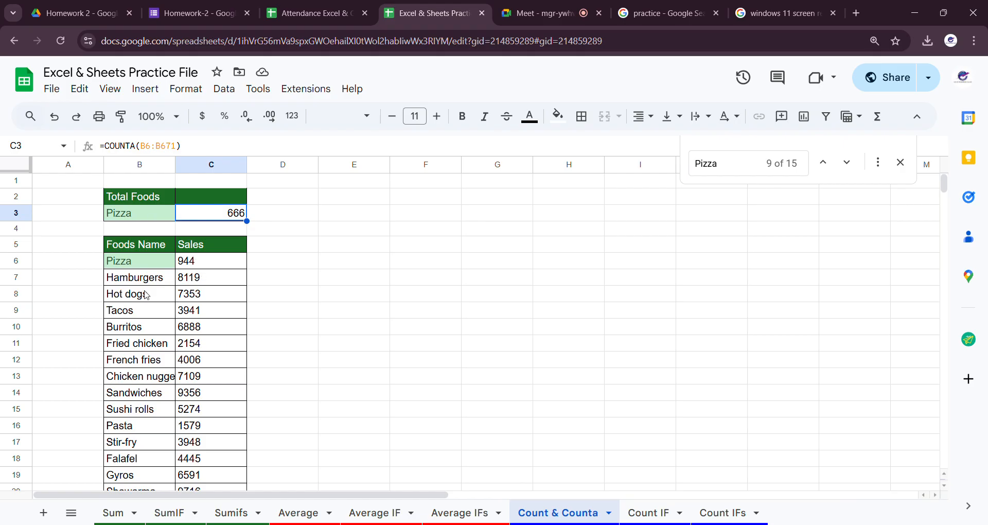
drag(136, 286, 145, 410)
click(129, 218)
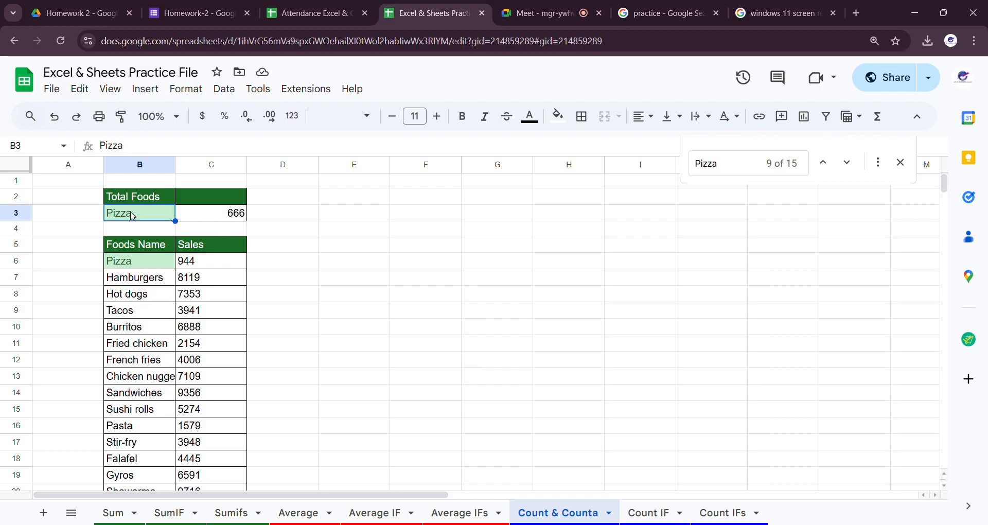
key(Right)
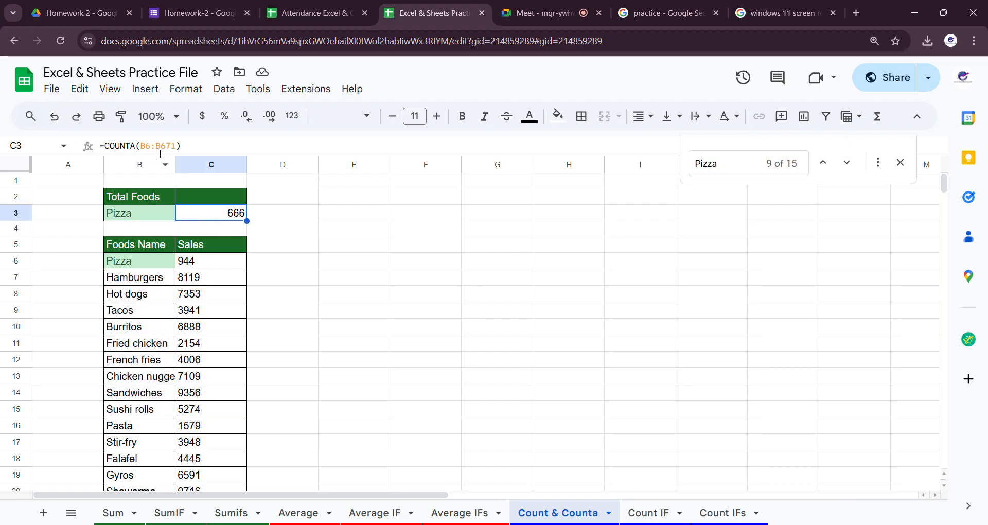
Step: Hide the formula help and erase the COUNTA formula from cell C3, leaving its closing parenthesis
click(175, 146)
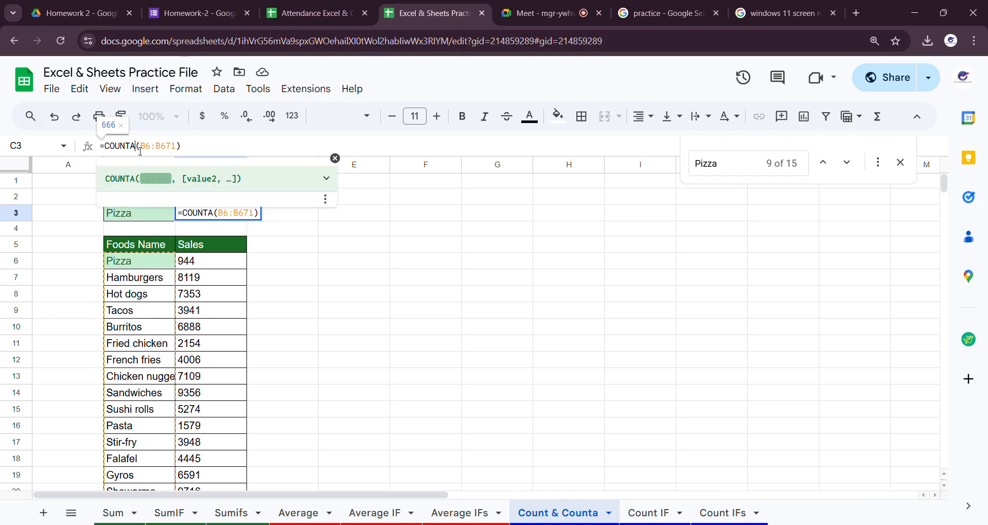
click(335, 158)
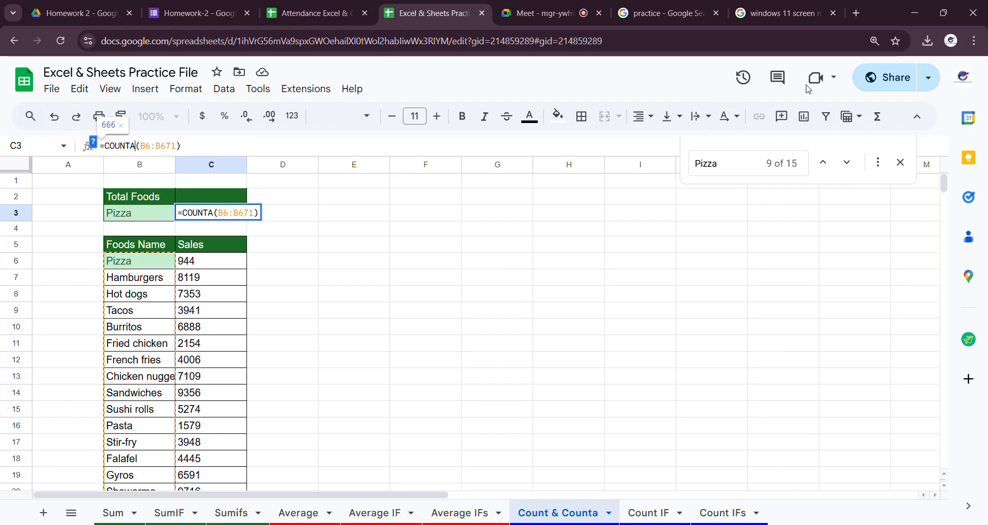
double_click(240, 213)
key(BackSpace)
key(BackSpace)
key(BackSpace)
key(BackSpace)
key(BackSpace)
key(BackSpace)
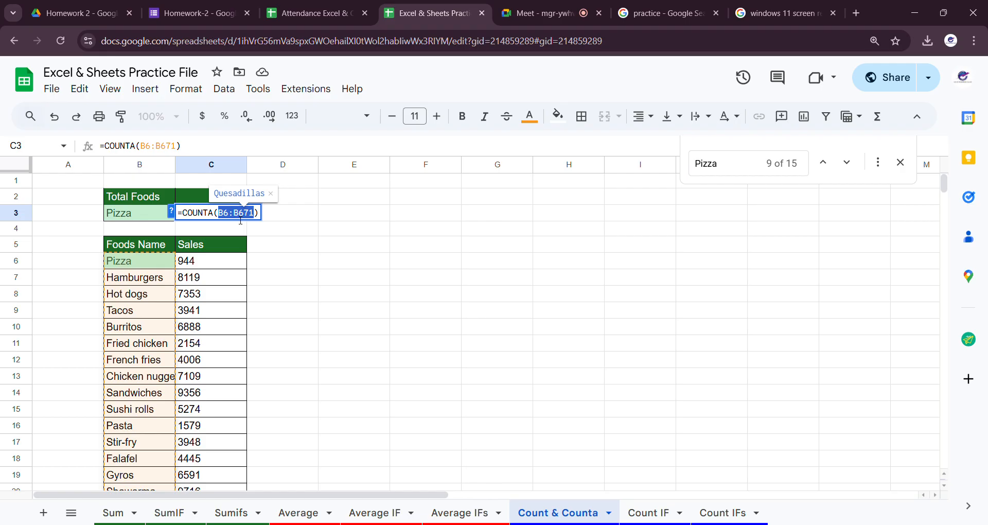
key(BackSpace)
key(BackSpace)
key(BackSpace)
key(BackSpace)
key(BackSpace)
key(BackSpace)
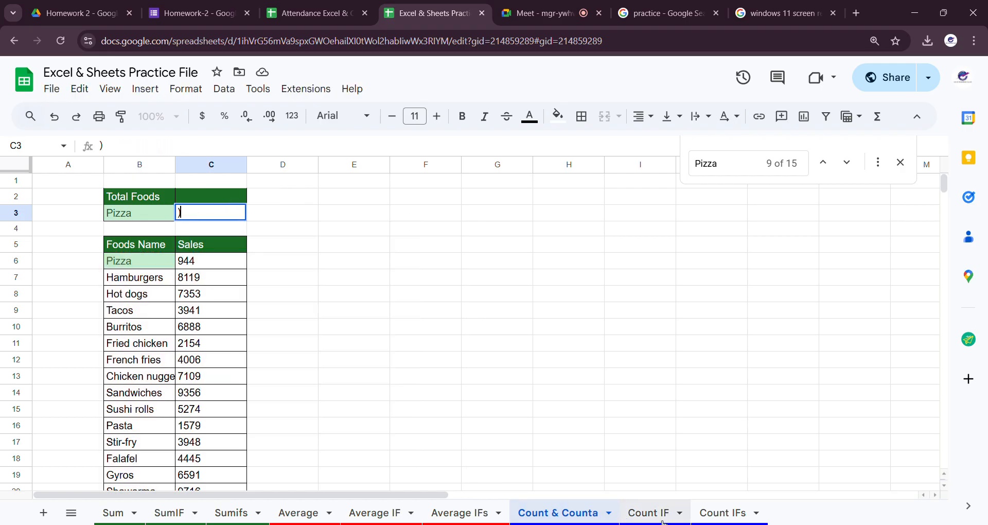
Step: Preview the Count IF and Count IFs sheets, and check the class checkboxes in the Attendance Excel & Google sheets file before returning to the practice file
click(642, 517)
click(715, 514)
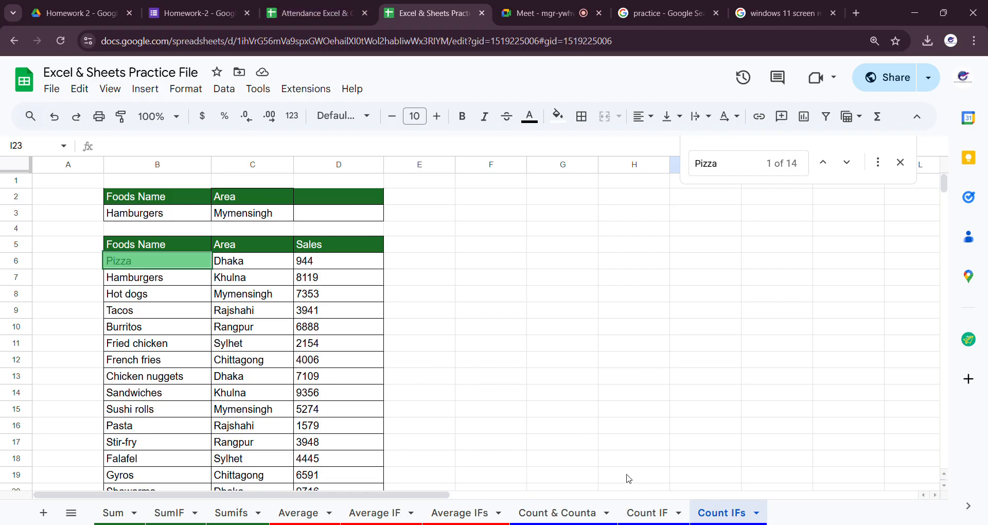
click(333, 12)
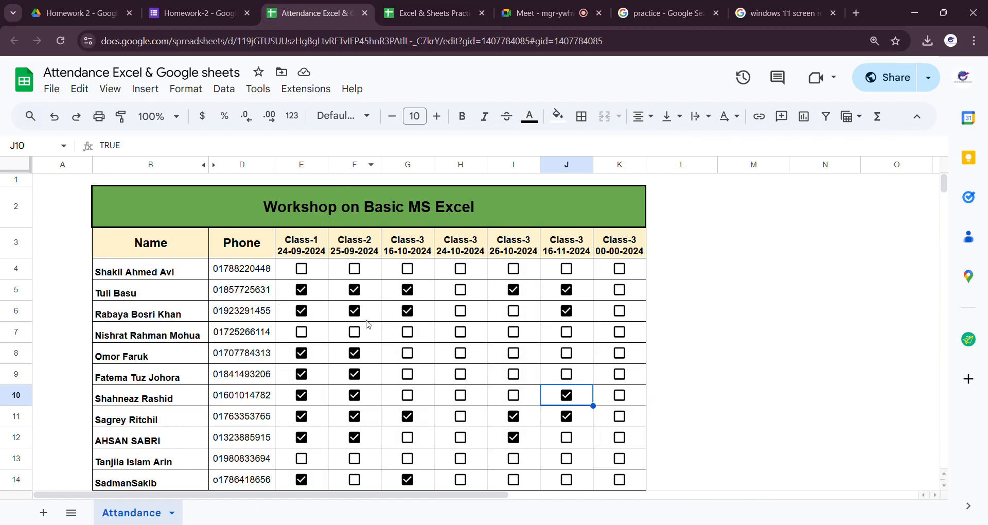
scroll(368, 324, down, 1)
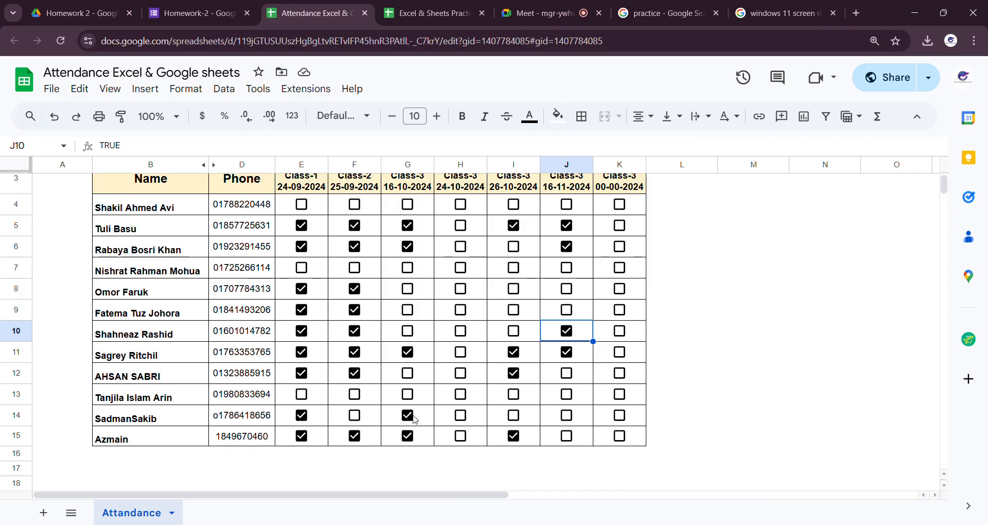
scroll(597, 405, up, 1)
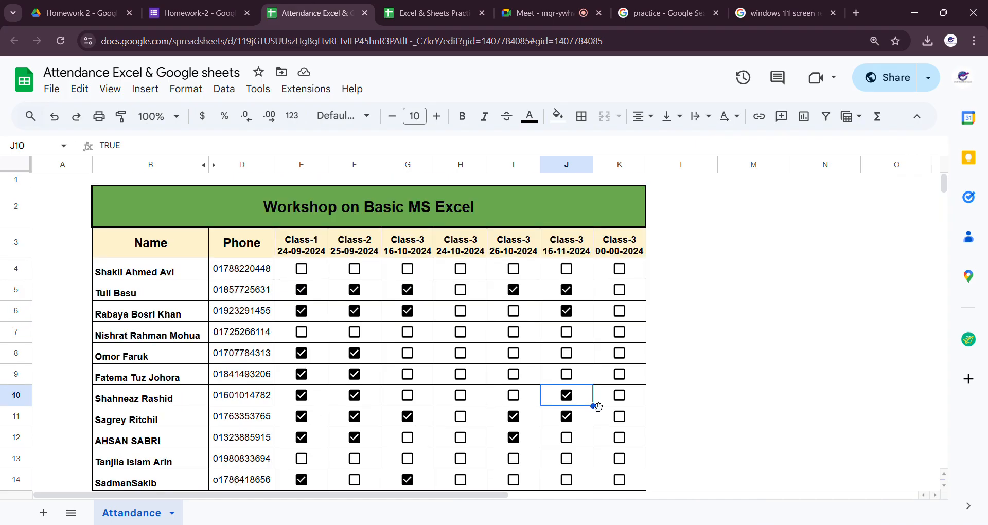
click(407, 6)
click(555, 5)
click(444, 5)
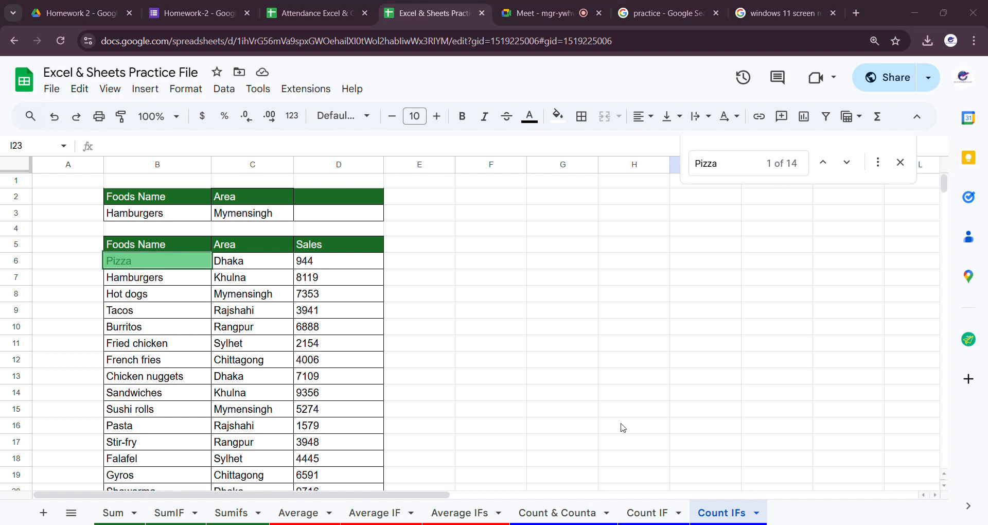
Step: Look through the Count IF, Count IFs and Average IFs sheets, and return to the Count & Counta sheet
click(579, 509)
click(649, 511)
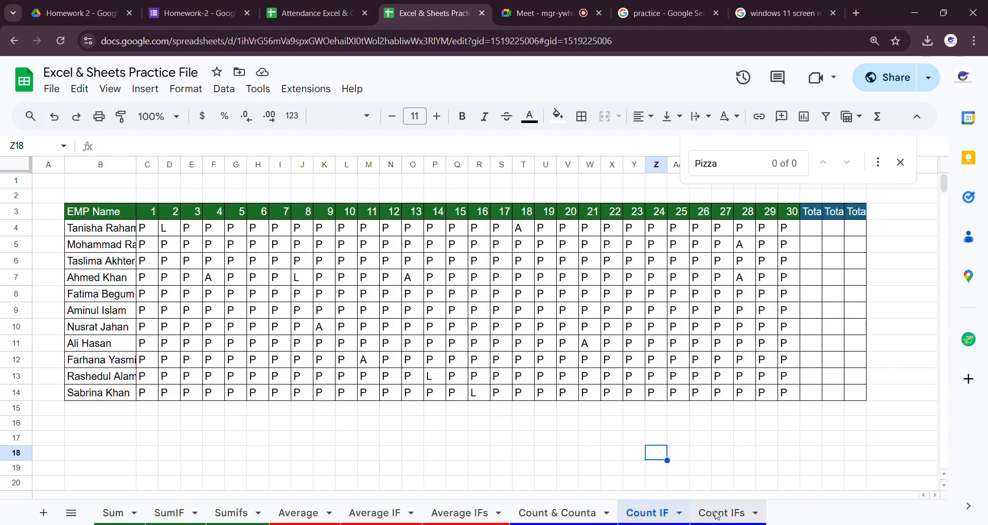
click(719, 512)
click(558, 512)
click(472, 517)
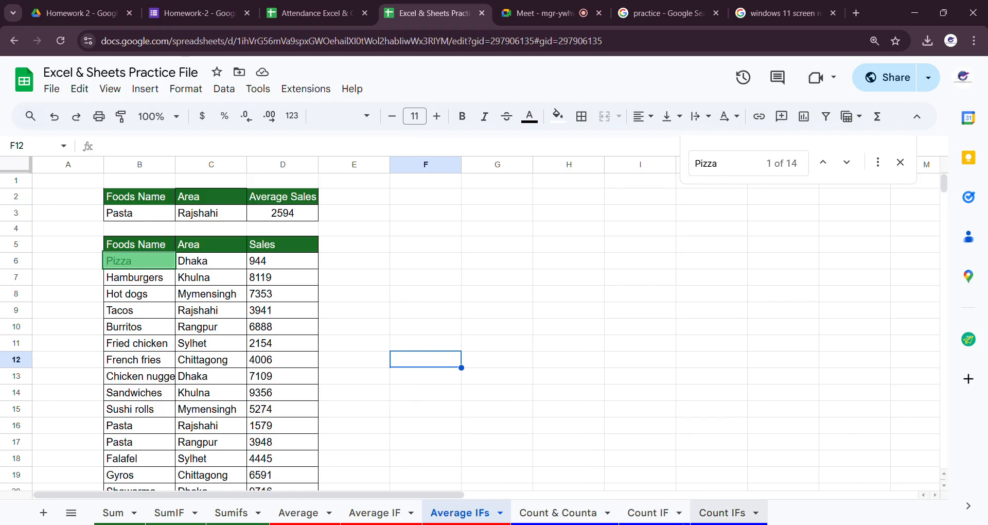
click(557, 513)
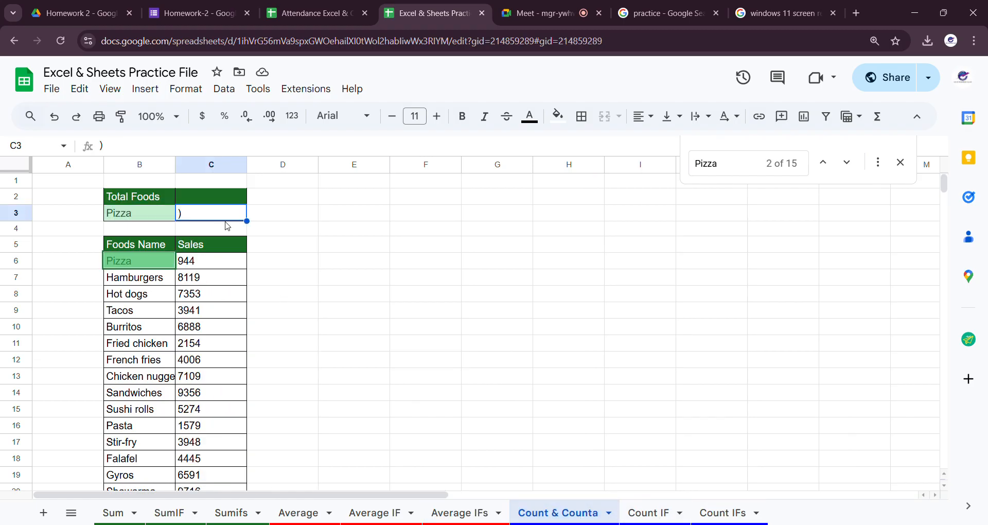
Step: View the Count IF and Count IFs sheets, check the Attendance Excel & Google sheets file, and return to the practice file
click(387, 316)
click(656, 513)
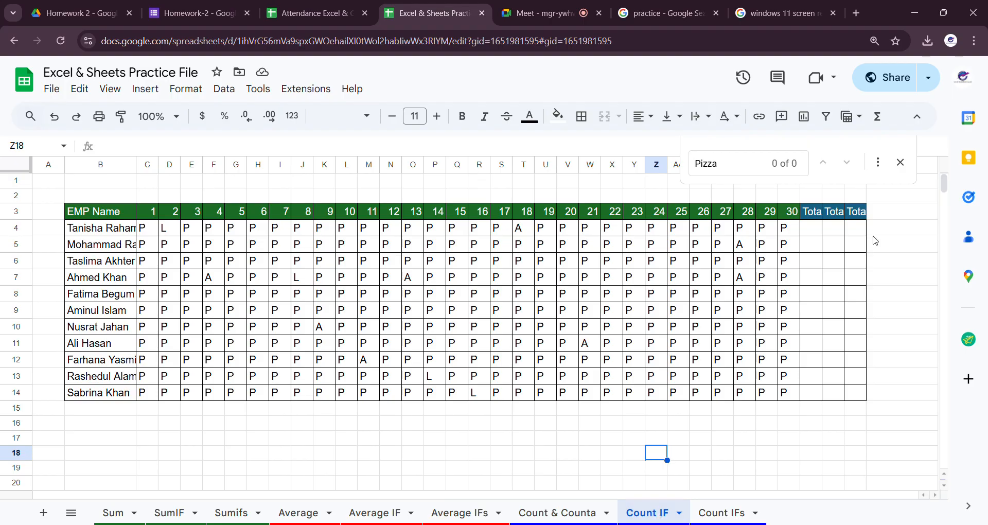
click(725, 512)
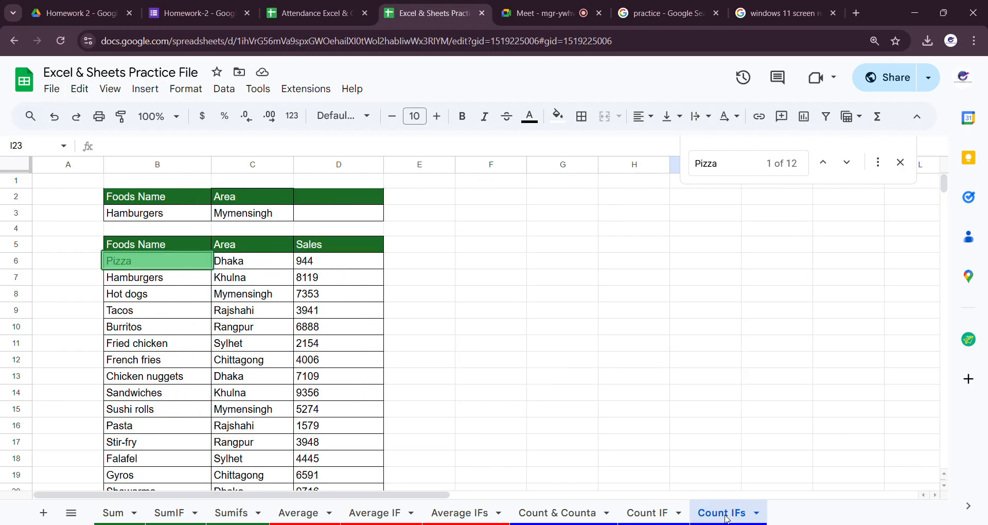
click(311, 13)
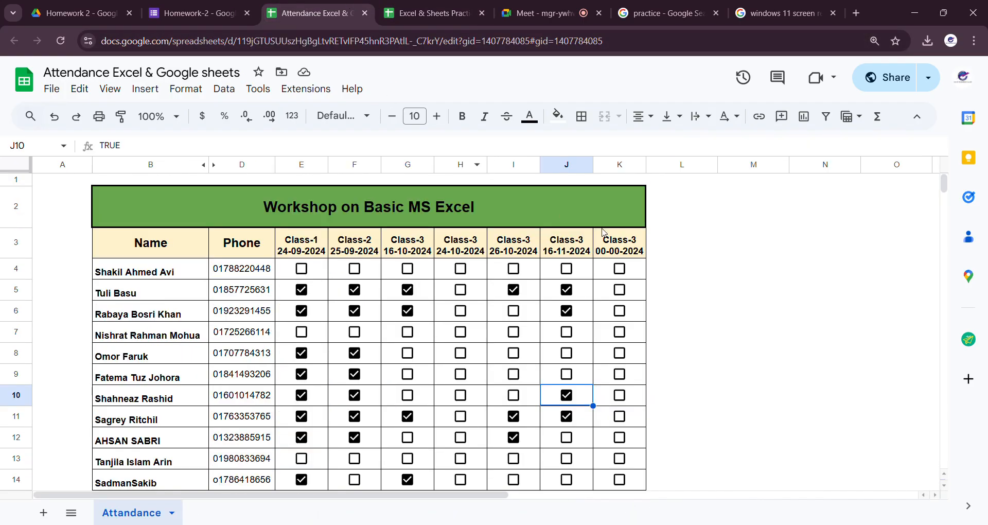
click(439, 4)
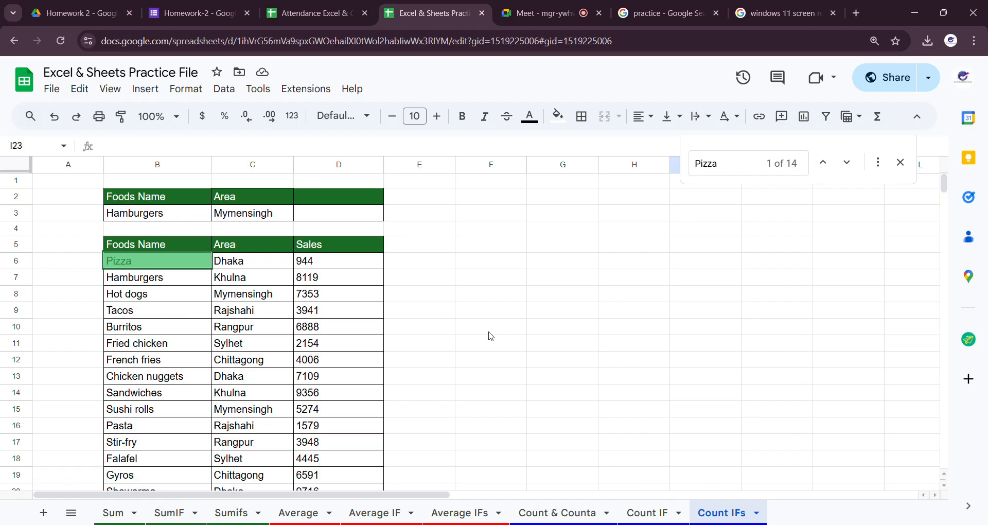
Step: Close the Pizza search on the Count IFs sheet and look through the Average, Average IF and Average IFs sheets
click(900, 163)
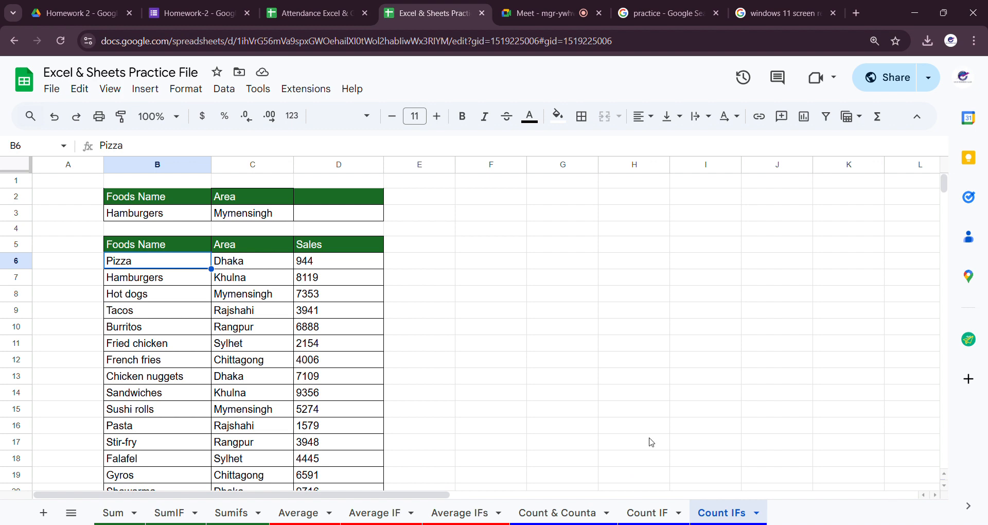
scroll(611, 330, down, 2)
scroll(611, 329, up, 2)
click(303, 512)
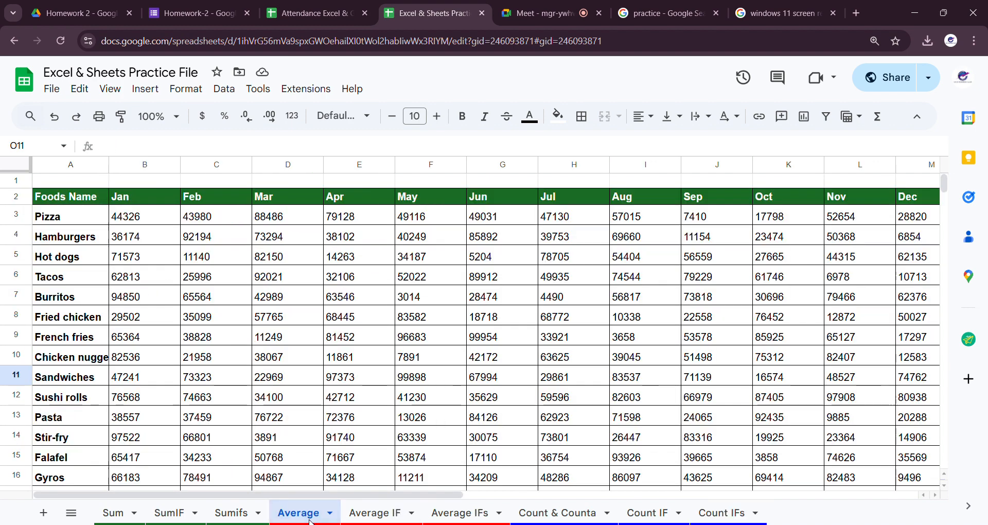
click(387, 519)
click(463, 519)
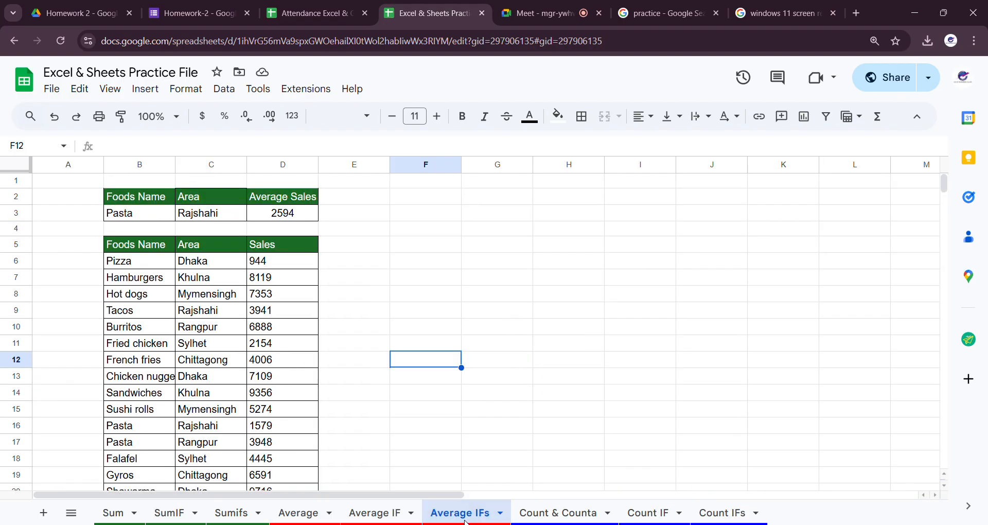